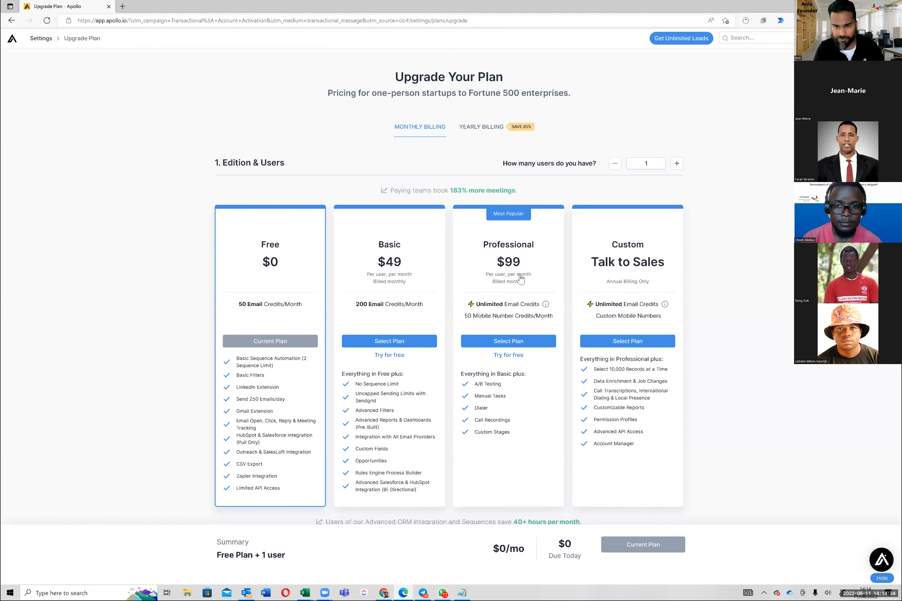
Step: Select the Professional plan and review the upgrade page's pricing, mobile credit options, testimonials and FAQ
{"action": "left_click", "coordinate": [521, 283]}
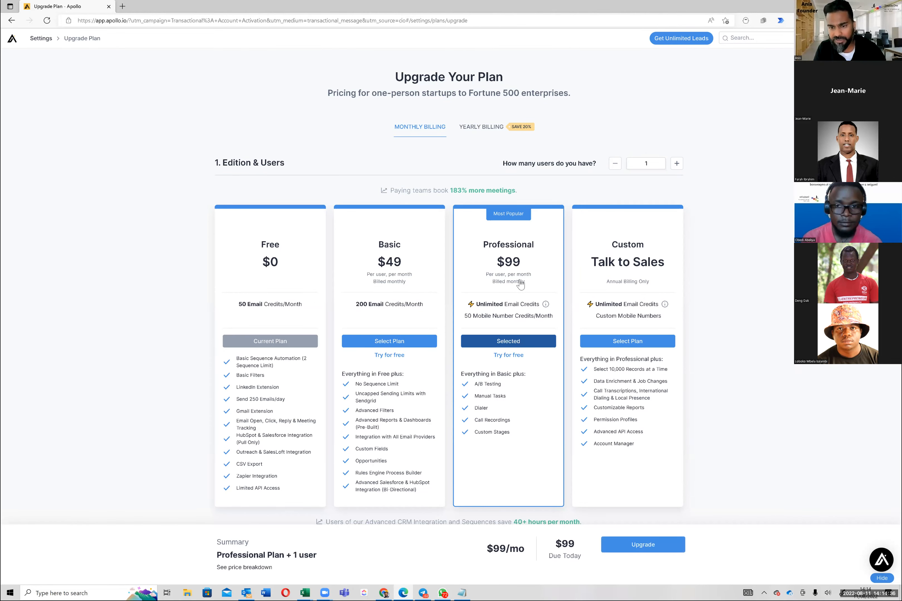
{"action": "scroll", "coordinate": [521, 281], "scroll_direction": "down", "scroll_amount": 2}
{"action": "scroll", "coordinate": [522, 279], "scroll_direction": "down", "scroll_amount": 4}
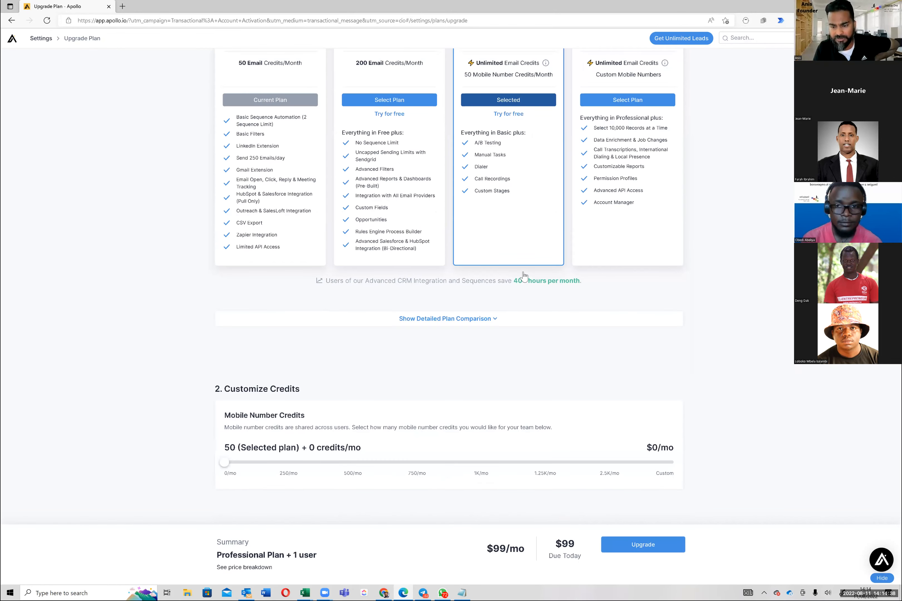
{"action": "scroll", "coordinate": [524, 275], "scroll_direction": "up", "scroll_amount": 6}
{"action": "scroll", "coordinate": [528, 272], "scroll_direction": "down", "scroll_amount": 14}
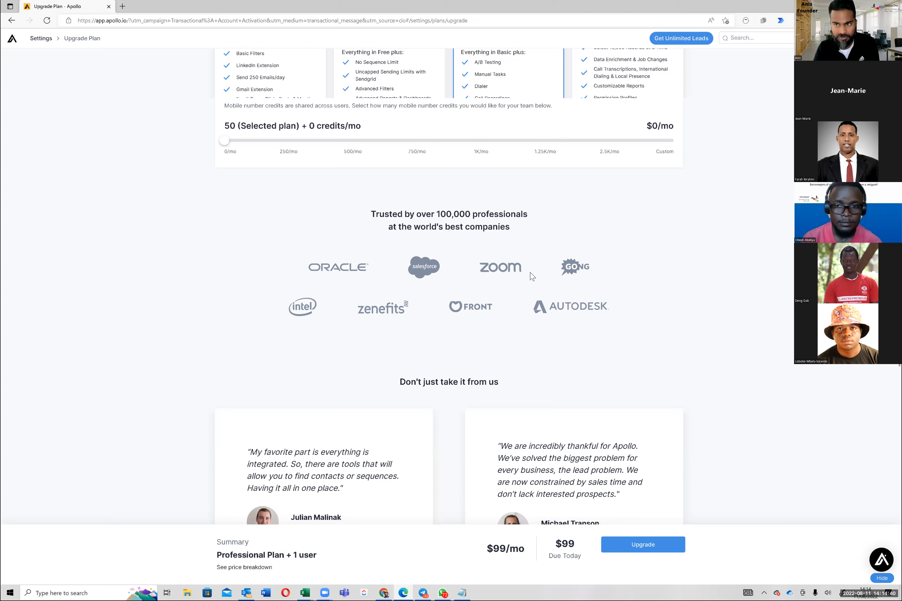
{"action": "scroll", "coordinate": [537, 267], "scroll_direction": "down", "scroll_amount": 10}
{"action": "scroll", "coordinate": [542, 255], "scroll_direction": "up", "scroll_amount": 20}
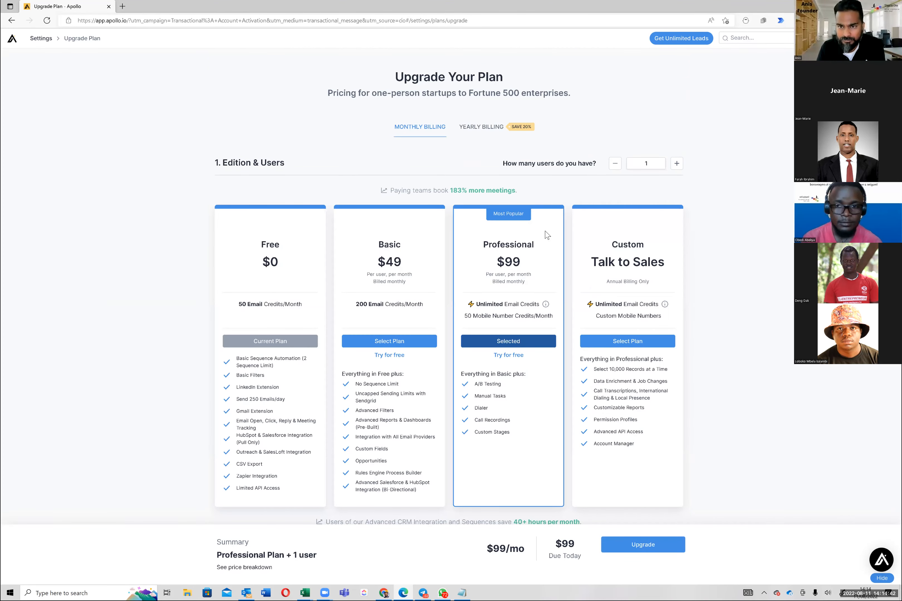
{"action": "scroll", "coordinate": [449, 330], "scroll_direction": "down", "scroll_amount": 20}
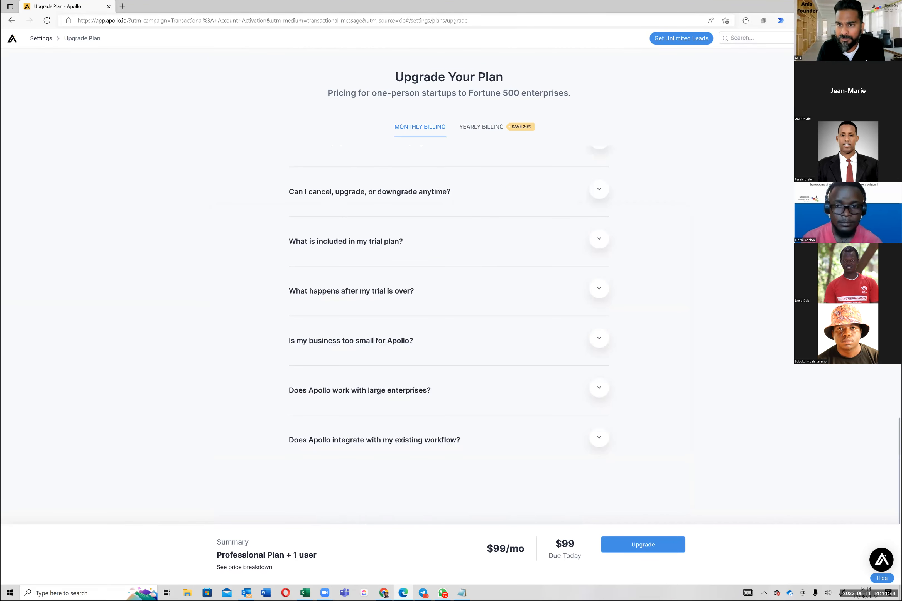
{"action": "scroll", "coordinate": [449, 330], "scroll_direction": "up", "scroll_amount": 20}
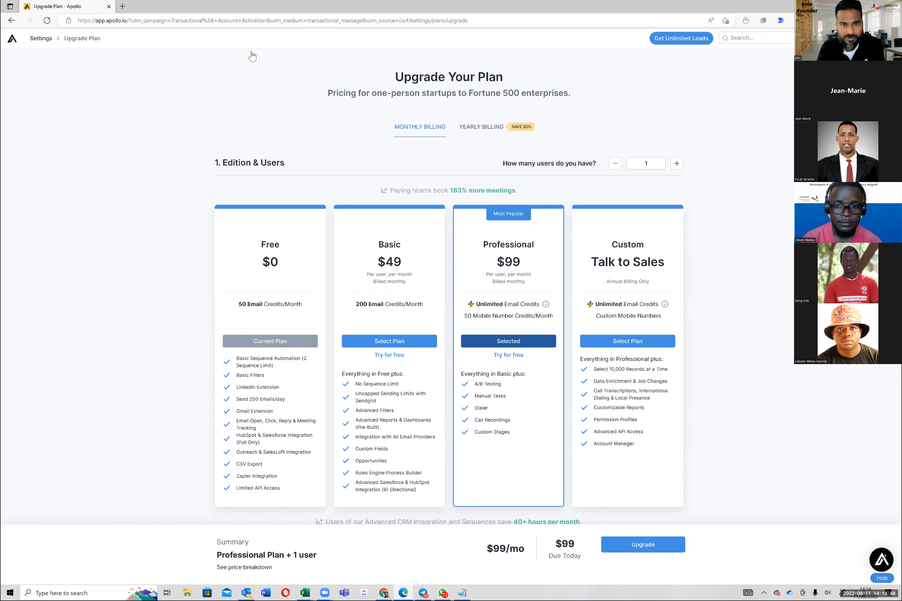
Step: Return to the onboarding page and look over the Search and Enrich options
{"action": "key", "text": "alt+Left"}
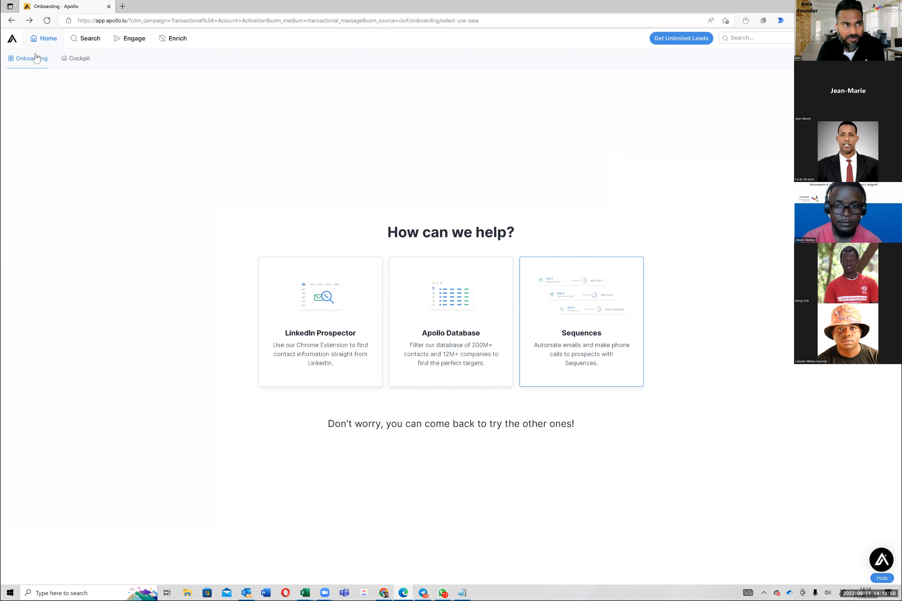
{"action": "left_click", "coordinate": [63, 59]}
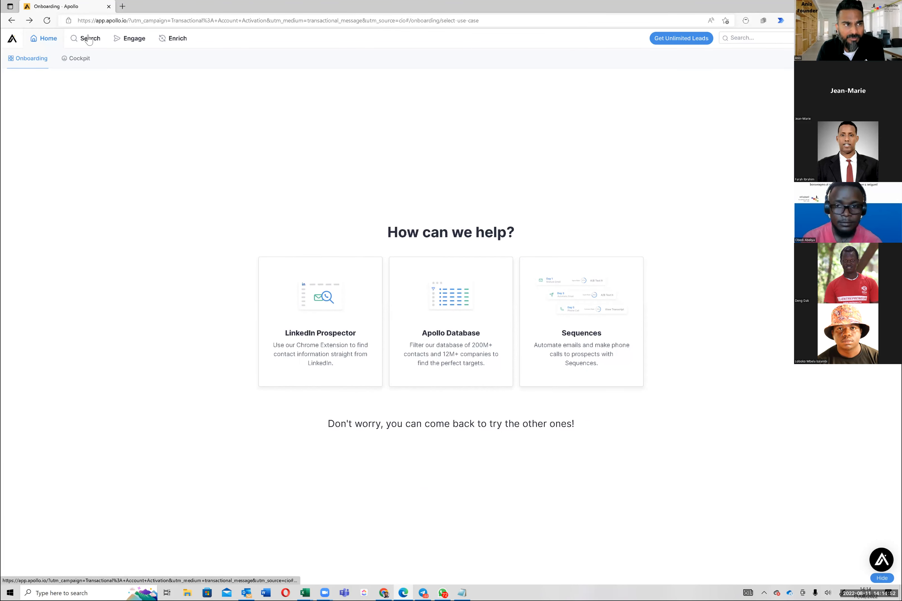
{"action": "mouse_move", "coordinate": [86, 38]}
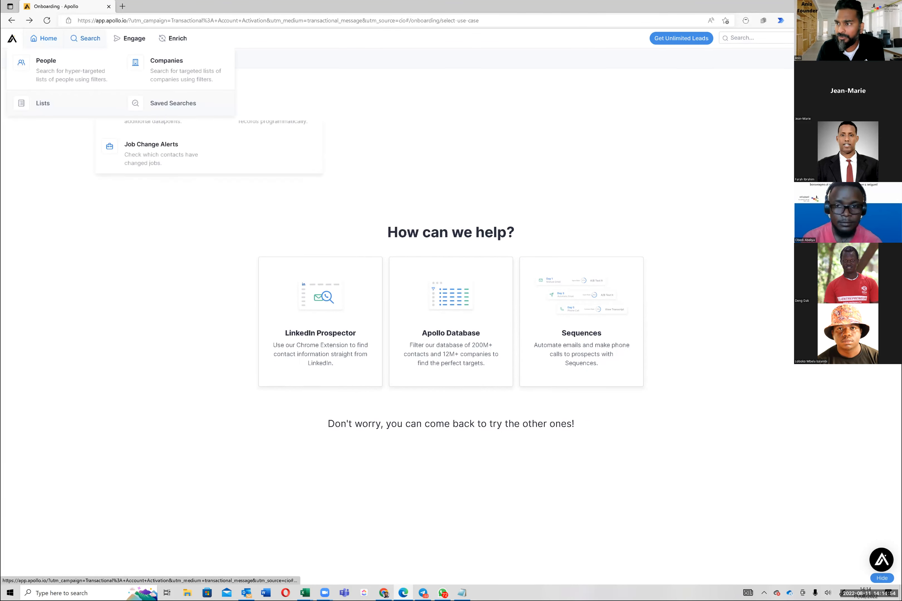
{"action": "mouse_move", "coordinate": [173, 38]}
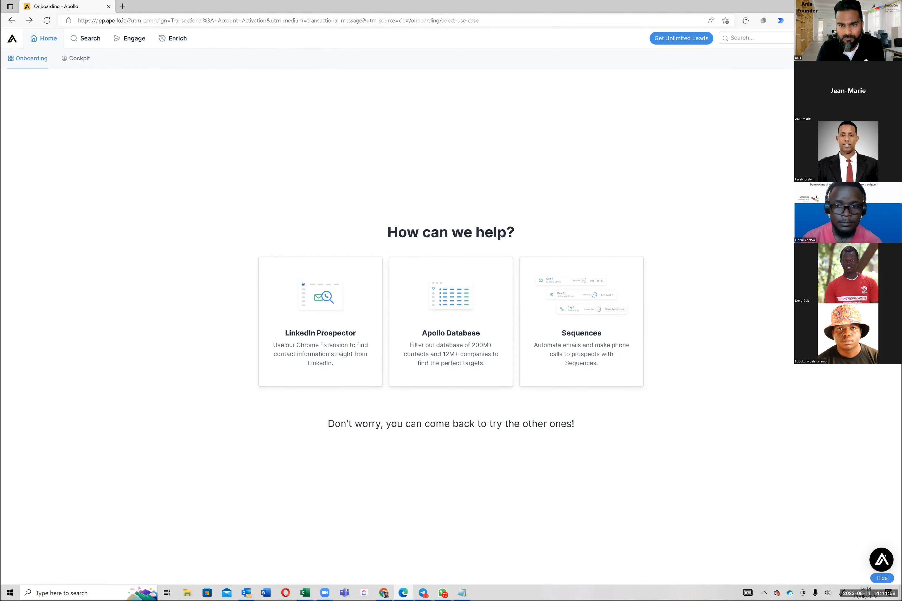
Step: Open the account's mailbox settings and try to link the account email, agreeing to the Terms of Services
{"action": "left_click", "coordinate": [864, 58]}
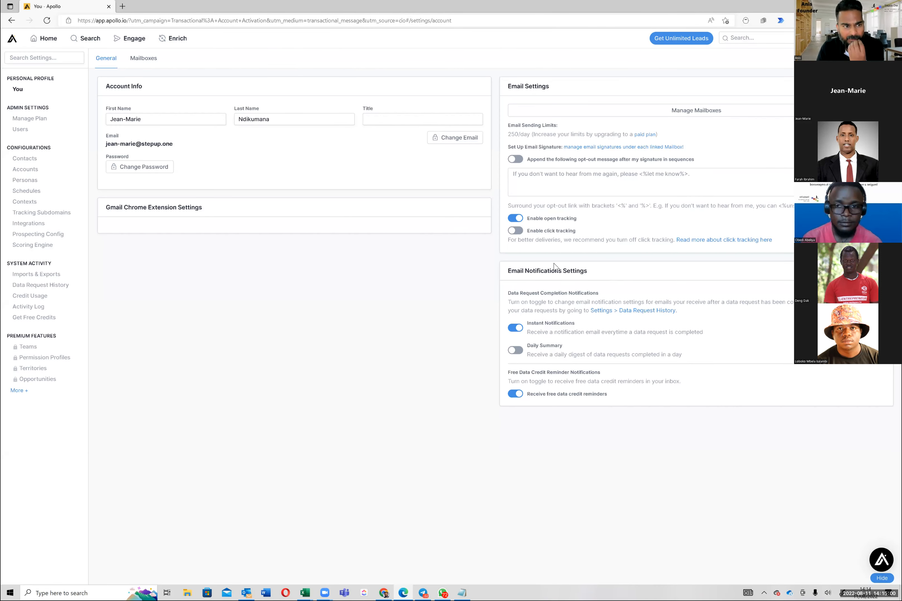
{"action": "left_click", "coordinate": [622, 113]}
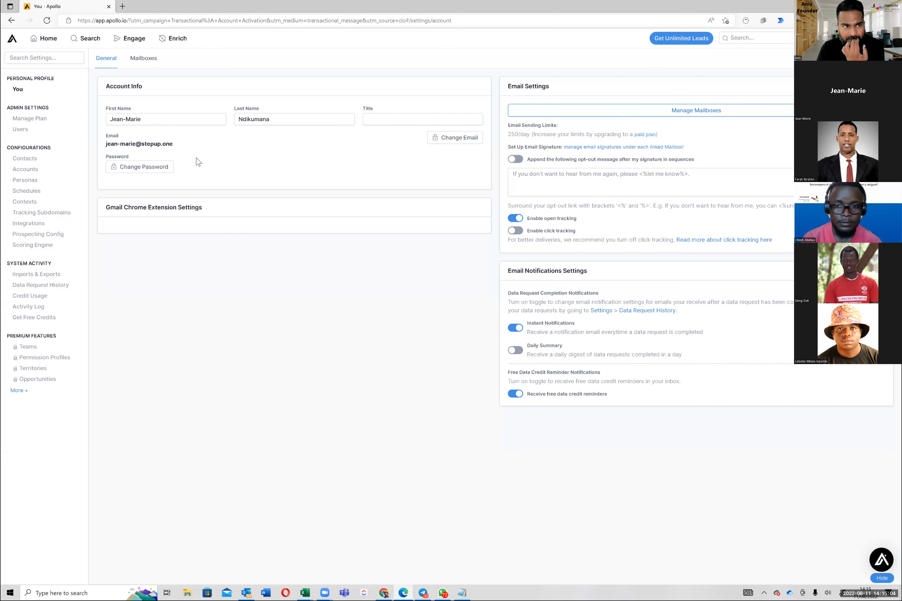
{"action": "left_click", "coordinate": [105, 143]}
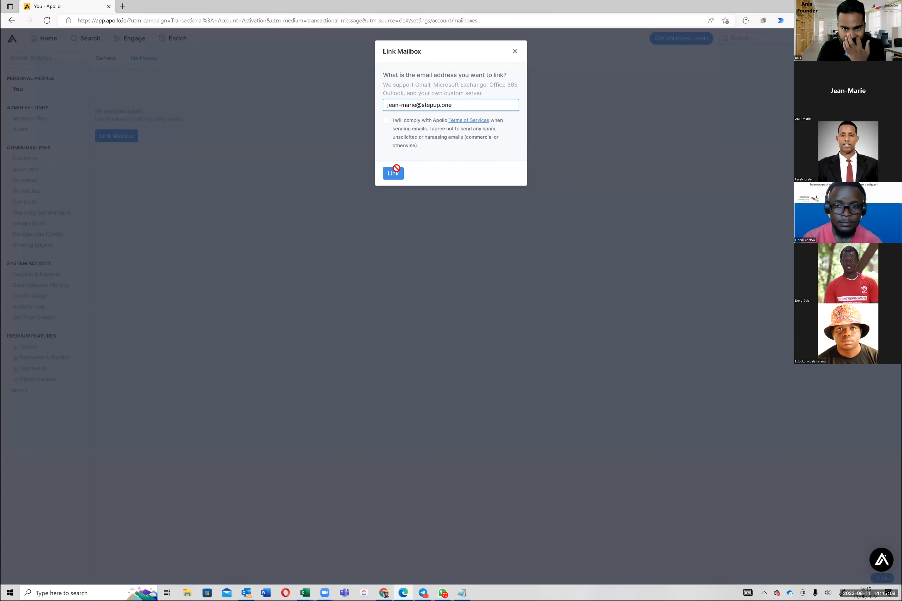
{"action": "left_click", "coordinate": [386, 120]}
{"action": "left_click", "coordinate": [396, 169]}
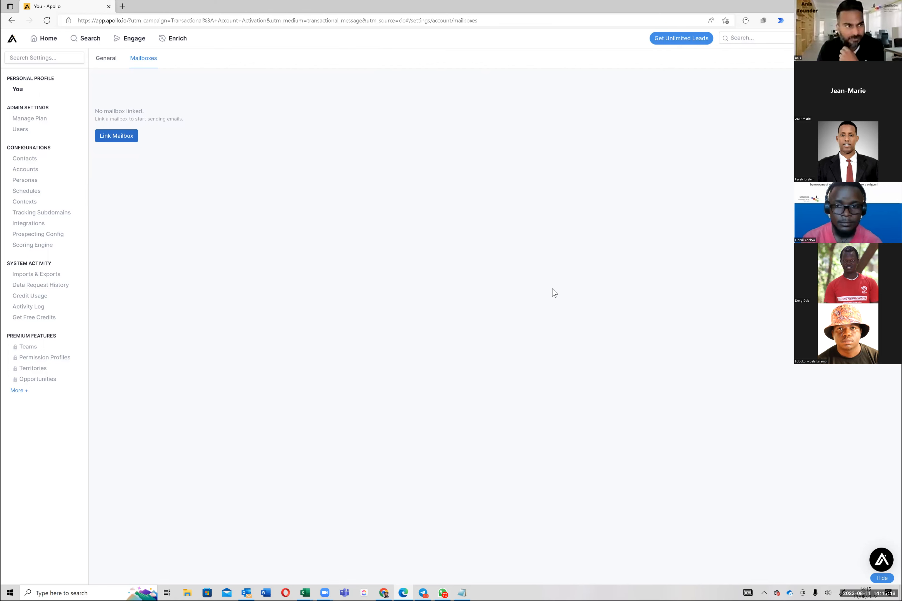
Step: Reload the page, log back in with the account email and prefilled password, and save the login in the browser
{"action": "left_click", "coordinate": [47, 20]}
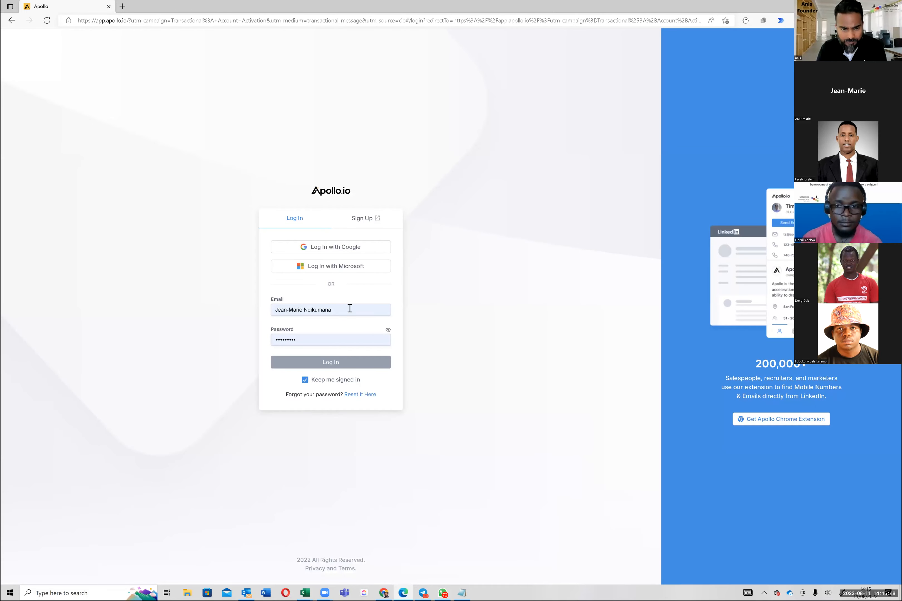
{"action": "left_click", "coordinate": [350, 309]}
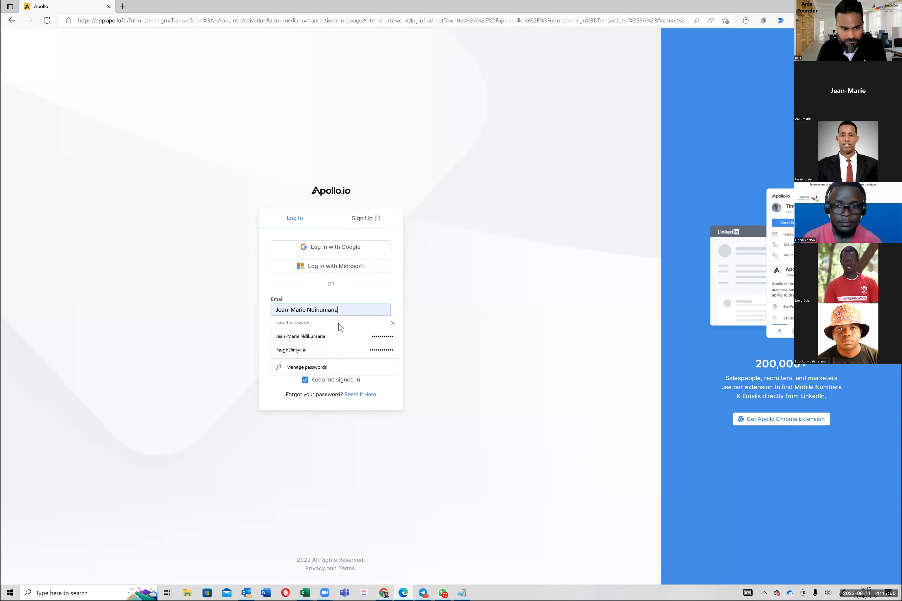
{"action": "left_click", "coordinate": [310, 312]}
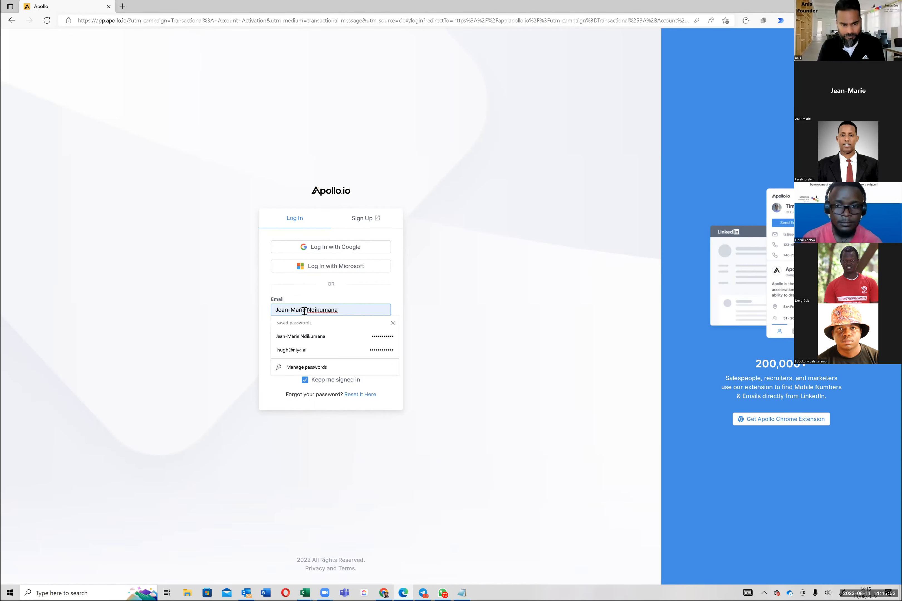
{"action": "key", "text": "shift+End"}
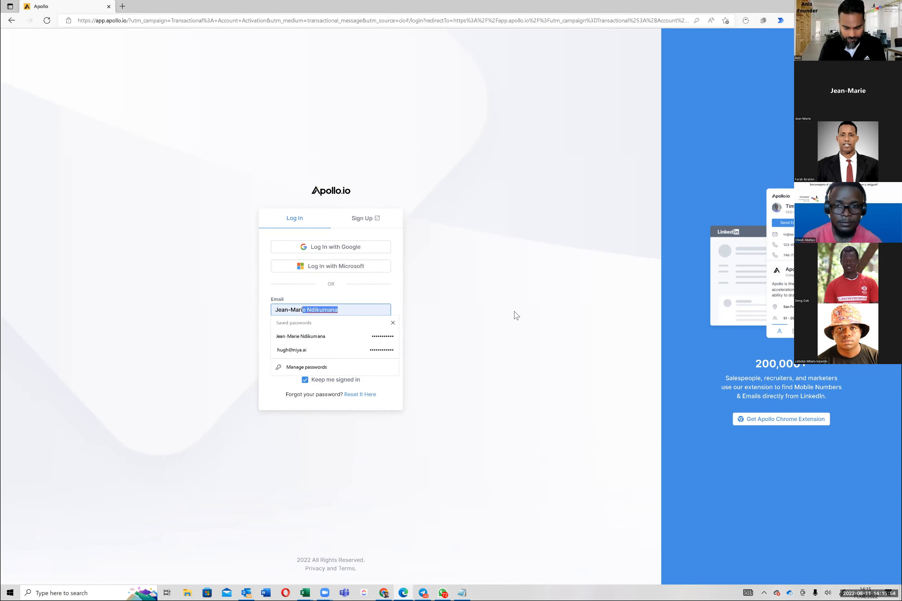
{"action": "type", "text": "e@ste"}
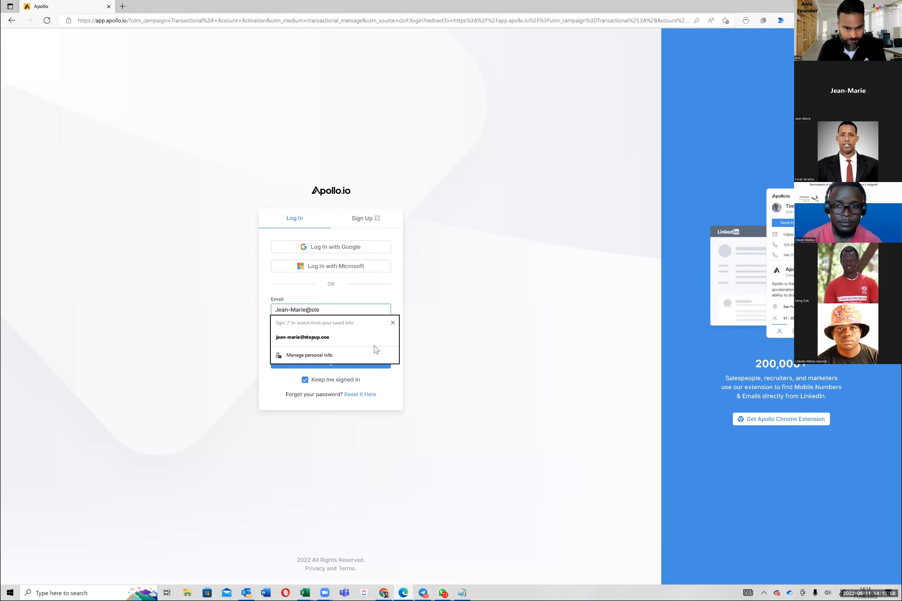
{"action": "key", "text": "Down"}
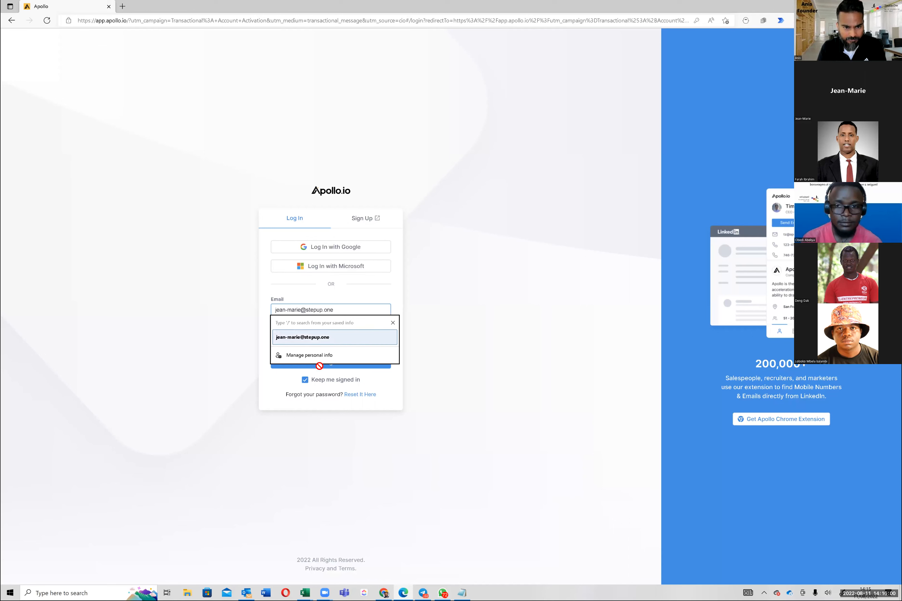
{"action": "key", "text": "Return"}
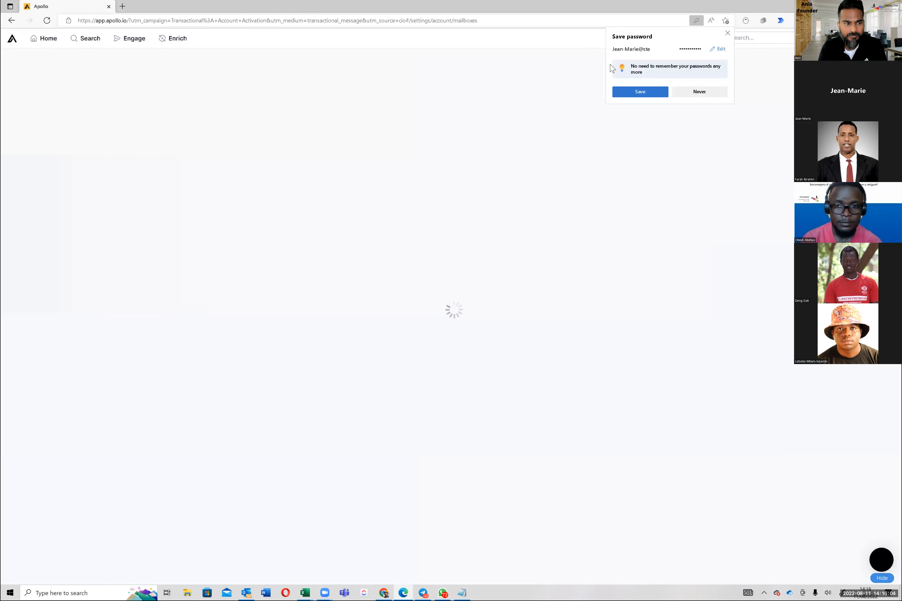
{"action": "left_click", "coordinate": [641, 91]}
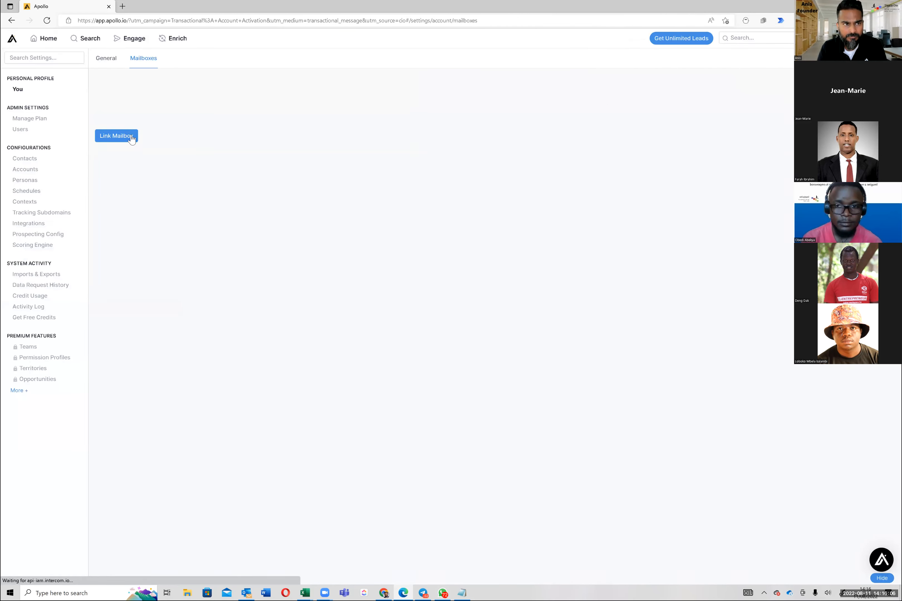
Step: Retry linking the account email as a mailbox, accepting the Terms of Services
{"action": "left_click", "coordinate": [132, 139]}
{"action": "left_click", "coordinate": [386, 120]}
{"action": "left_click", "coordinate": [396, 173]}
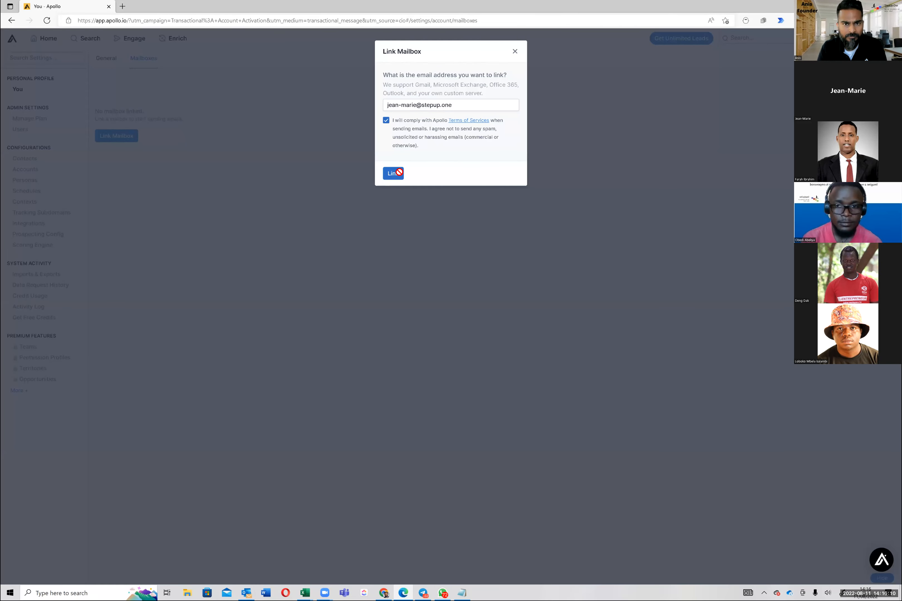
{"action": "left_click", "coordinate": [399, 172]}
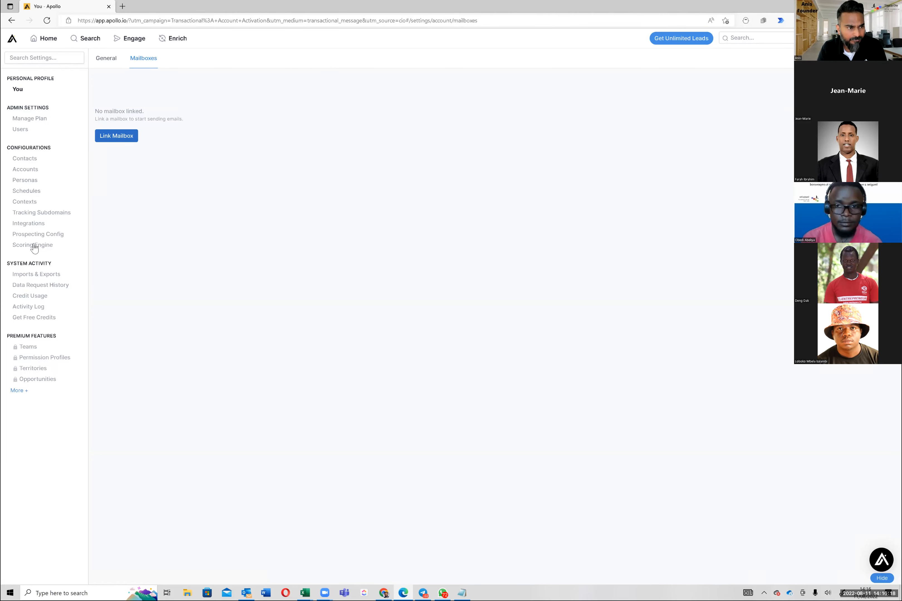
Step: Check the Imports & Exports settings, and return to the onboarding home page and reload it
{"action": "left_click", "coordinate": [25, 279]}
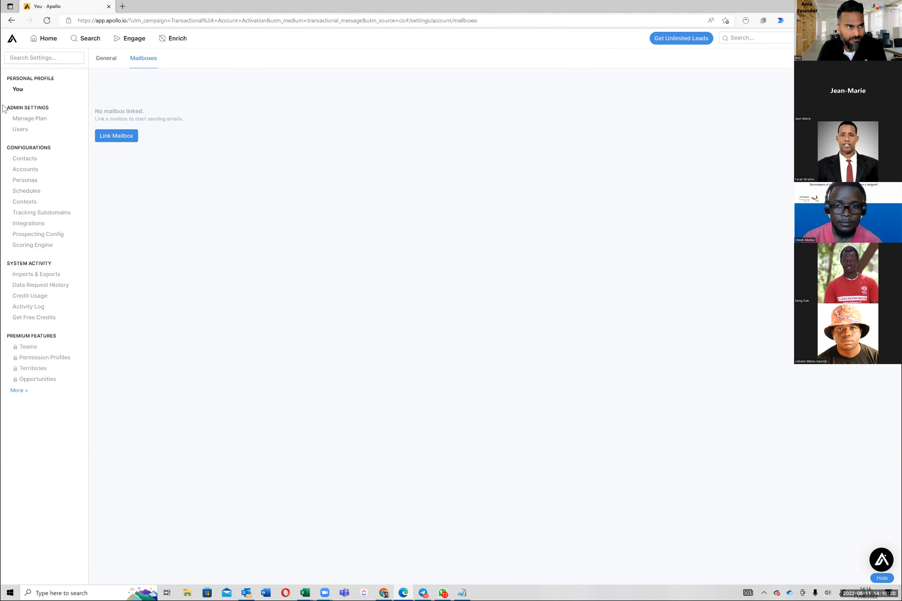
{"action": "left_click", "coordinate": [46, 40]}
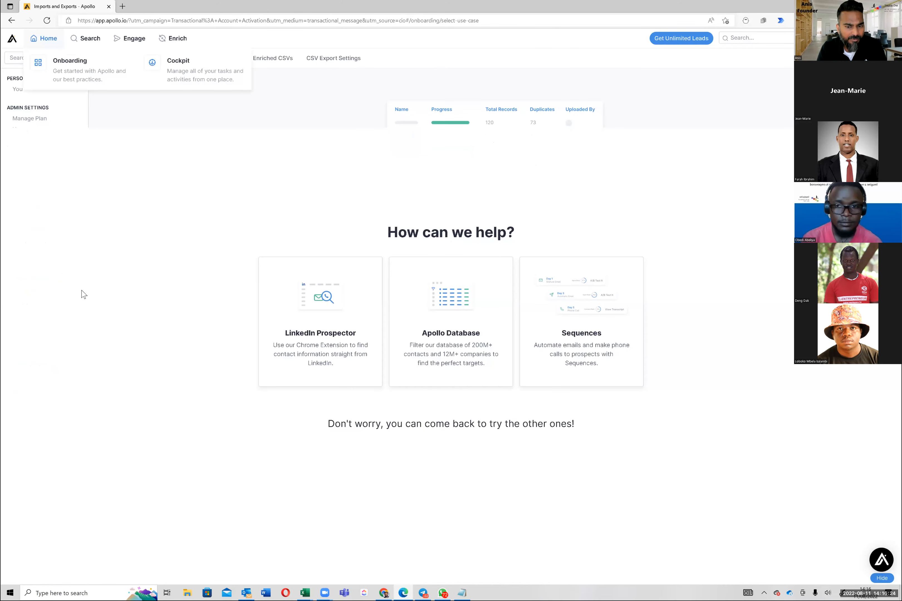
{"action": "left_click", "coordinate": [47, 22]}
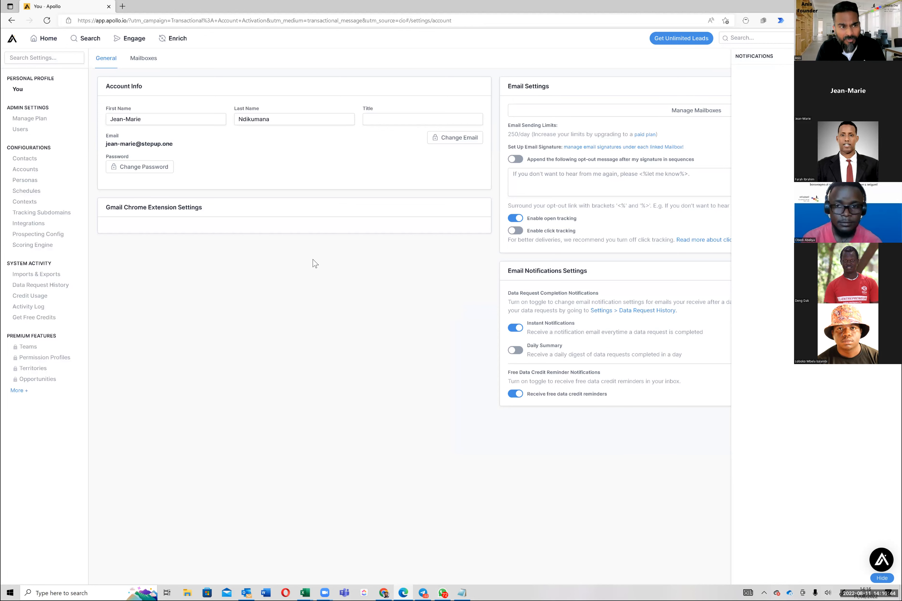
Step: Enable appending the opt-out message after the signature in sequences in the account's email settings
{"action": "triple_click", "coordinate": [140, 144]}
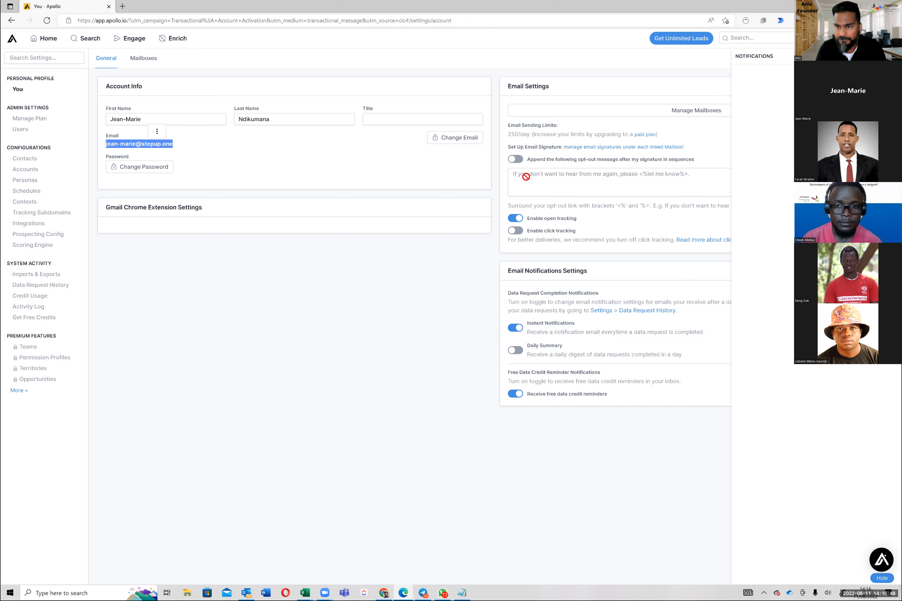
{"action": "left_click", "coordinate": [519, 171]}
{"action": "left_click", "coordinate": [519, 162]}
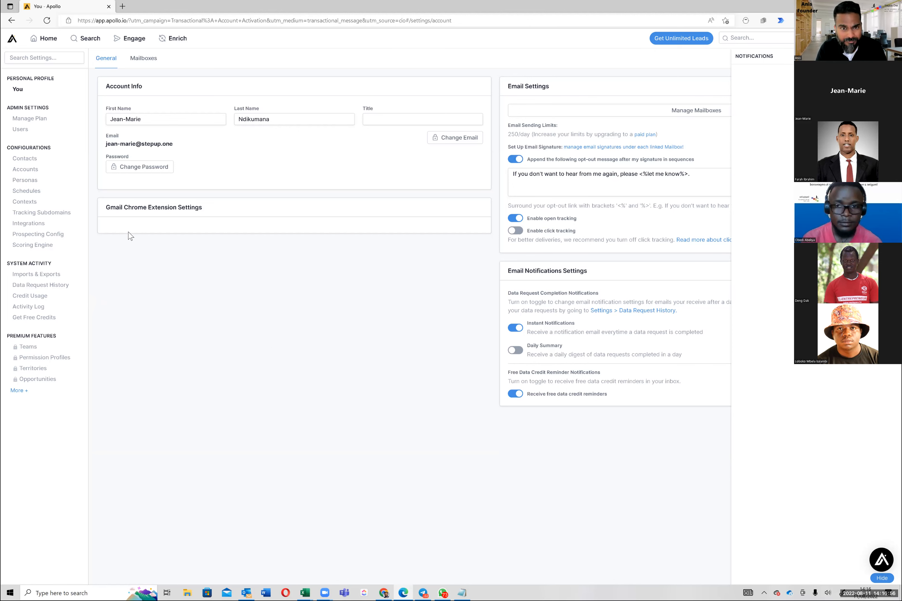
Step: Open the People search page
{"action": "left_click", "coordinate": [76, 36]}
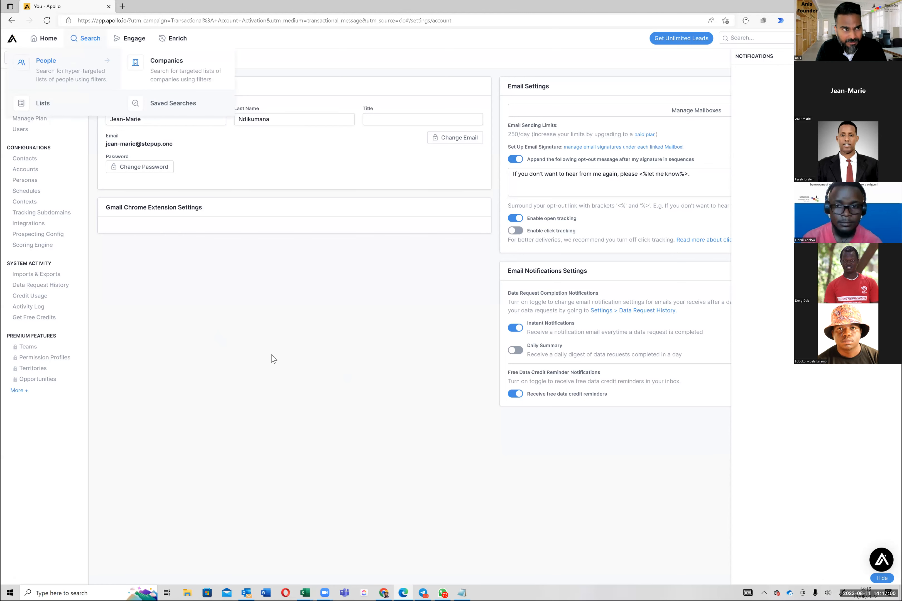
{"action": "left_click", "coordinate": [108, 42]}
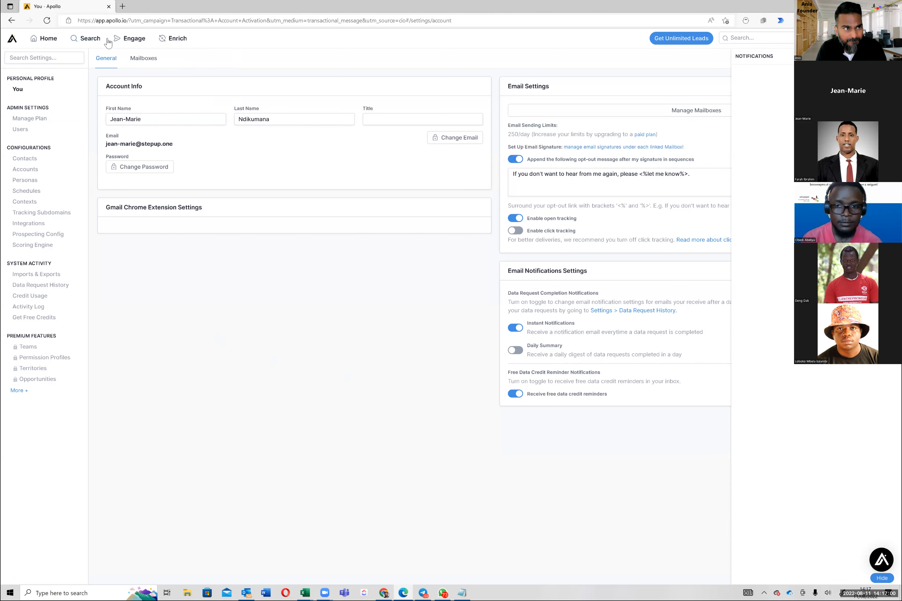
{"action": "left_click", "coordinate": [88, 41]}
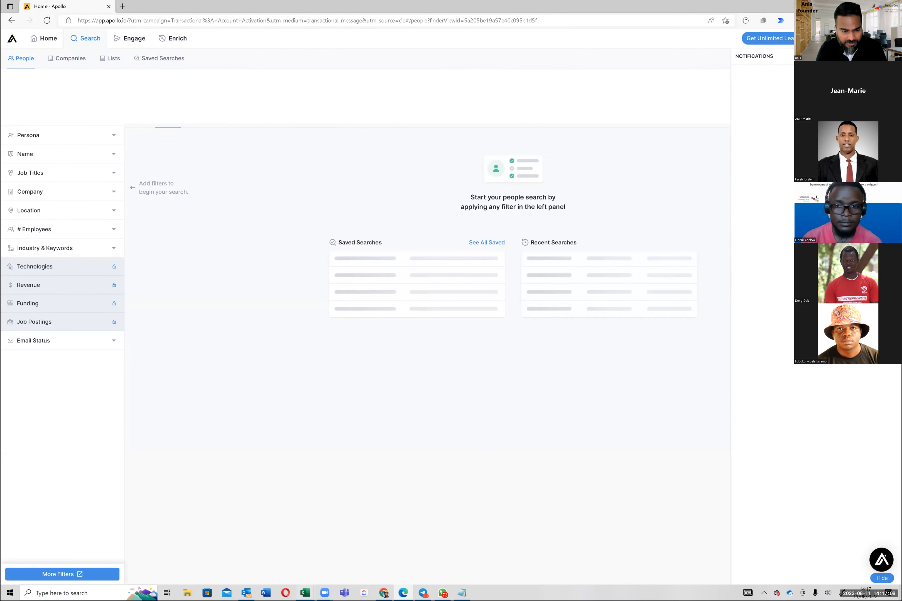
Step: Switch to the Private StepUp.One Sample Client Dashboard Template V2.0 workbook in Excel and select the Accounting Founders market segment
{"action": "mouse_move", "coordinate": [305, 593]}
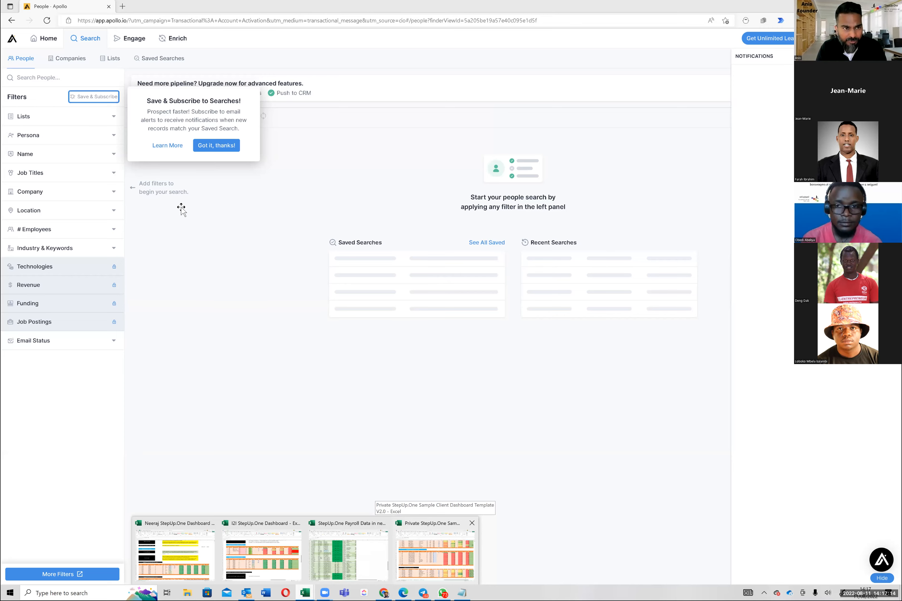
{"action": "scroll", "coordinate": [176, 176], "scroll_direction": "down", "scroll_amount": 1}
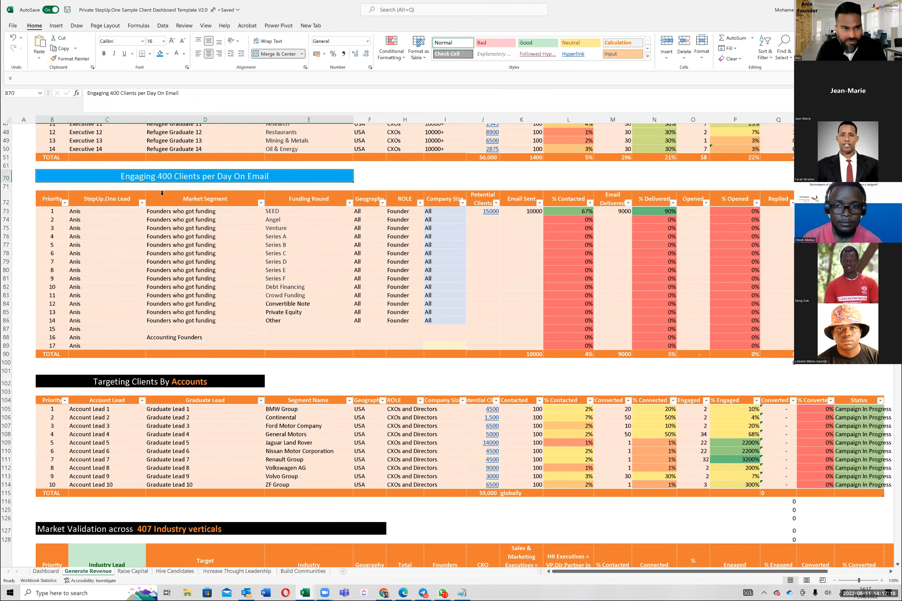
{"action": "left_click", "coordinate": [199, 338]}
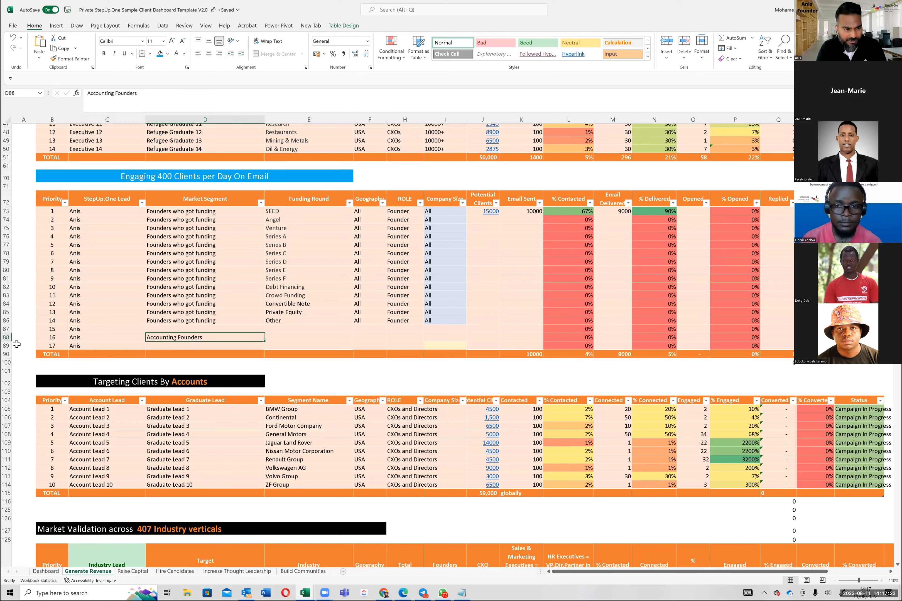
{"action": "left_click", "coordinate": [5, 346]}
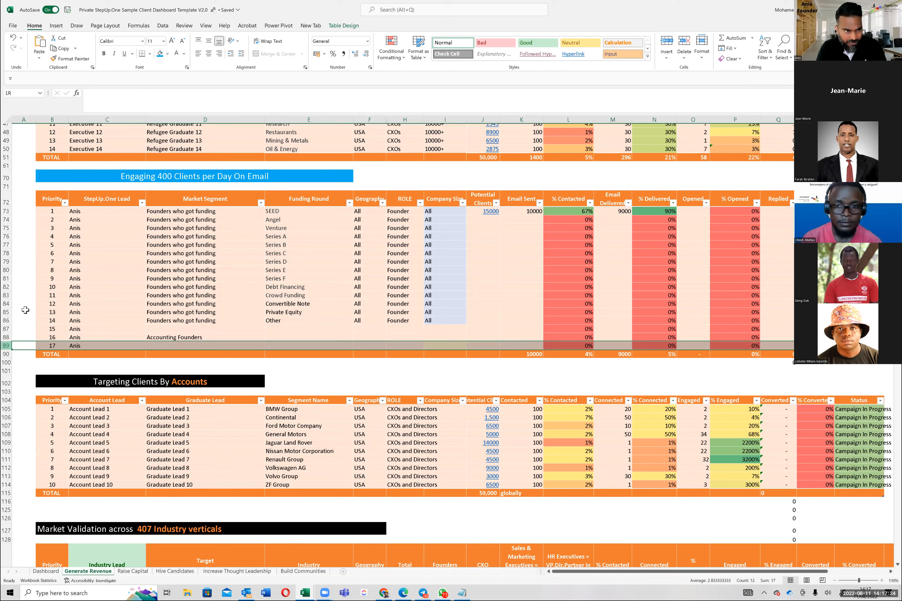
{"action": "left_click", "coordinate": [97, 228]}
{"action": "left_click_drag", "start_coordinate": [6, 177], "coordinate": [5, 300]}
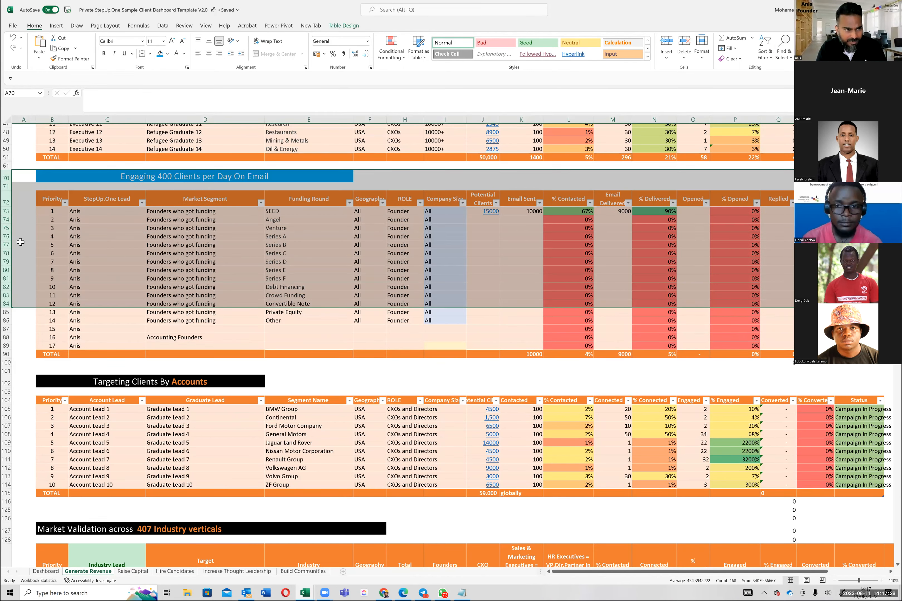
{"action": "left_click", "coordinate": [6, 279]}
{"action": "left_click", "coordinate": [72, 320]}
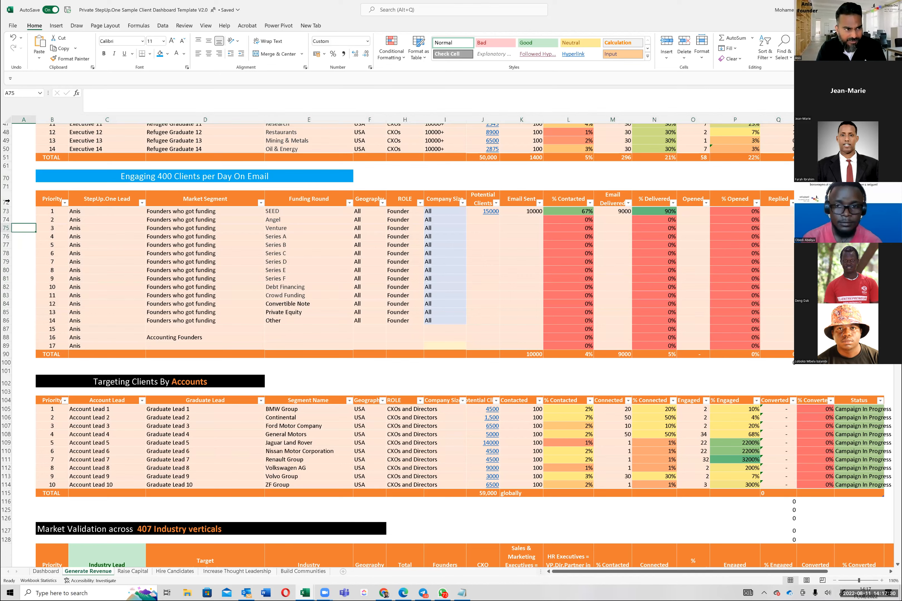
Step: Copy rows 72 to 90 of the Engaging 400 Clients per Day On Email table and insert them at row 101
{"action": "left_click_drag", "start_coordinate": [5, 198], "coordinate": [7, 355]}
{"action": "left_click", "coordinate": [53, 304]}
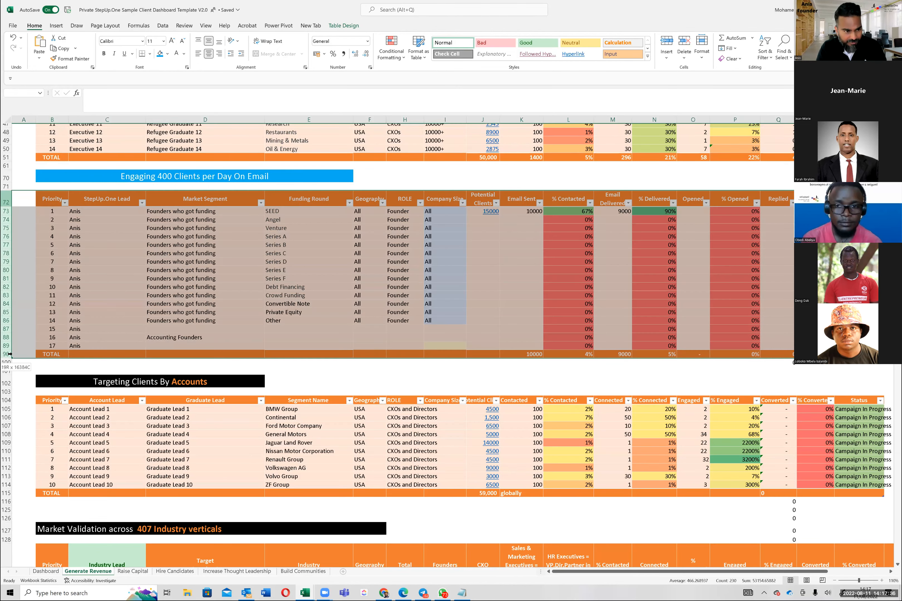
{"action": "key", "text": "ctrl+c"}
{"action": "left_click", "coordinate": [5, 371]}
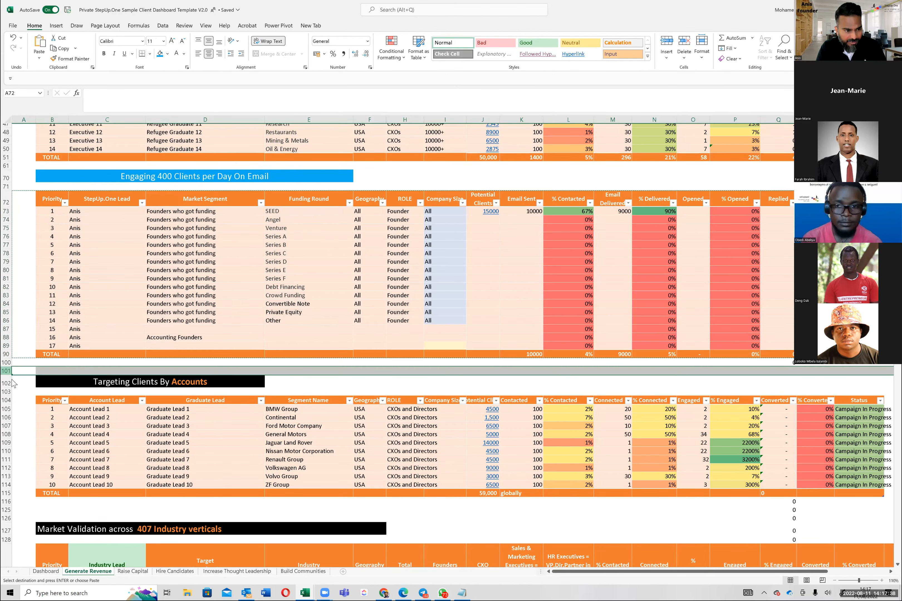
{"action": "right_click", "coordinate": [5, 371]}
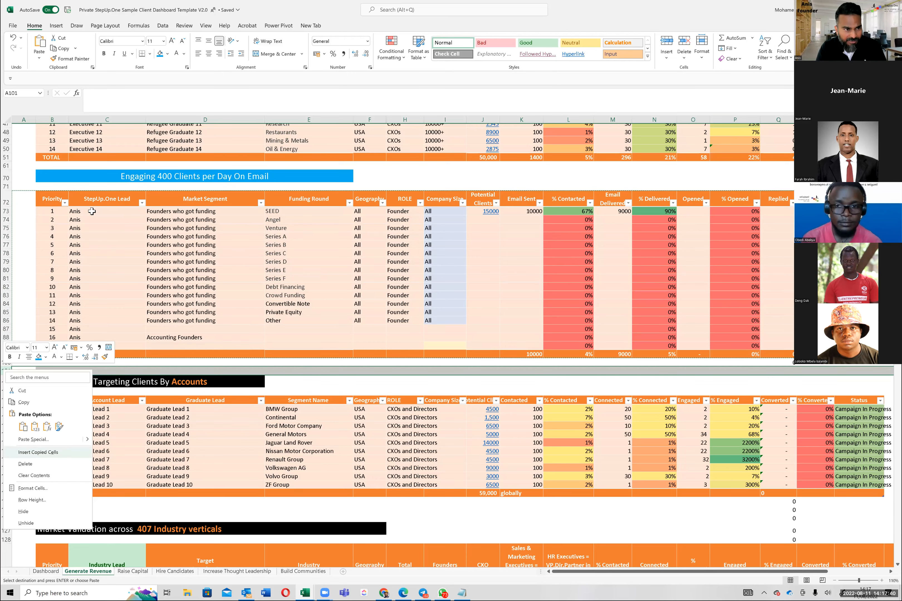
{"action": "left_click", "coordinate": [92, 211]}
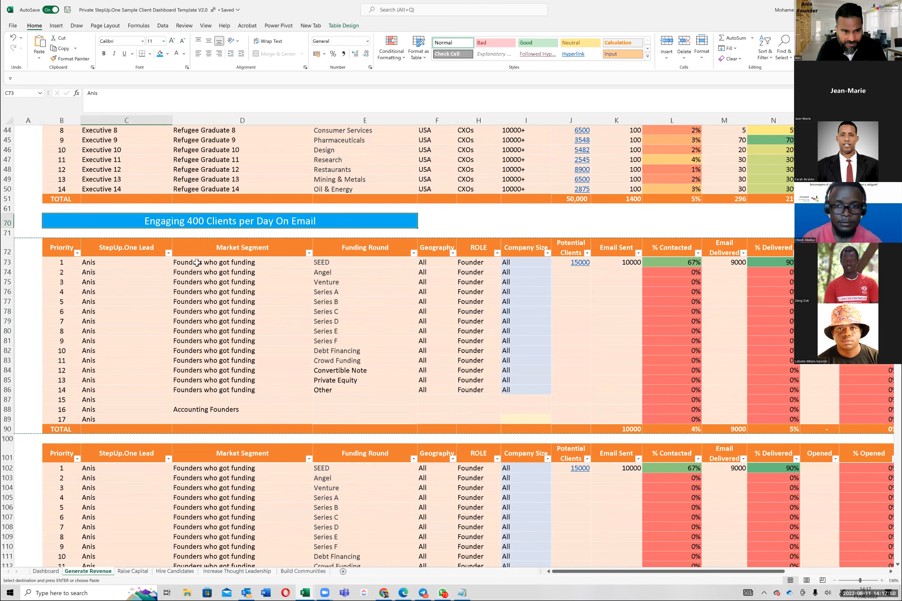
{"action": "left_click_drag", "start_coordinate": [197, 263], "coordinate": [206, 366]}
{"action": "left_click", "coordinate": [76, 264]}
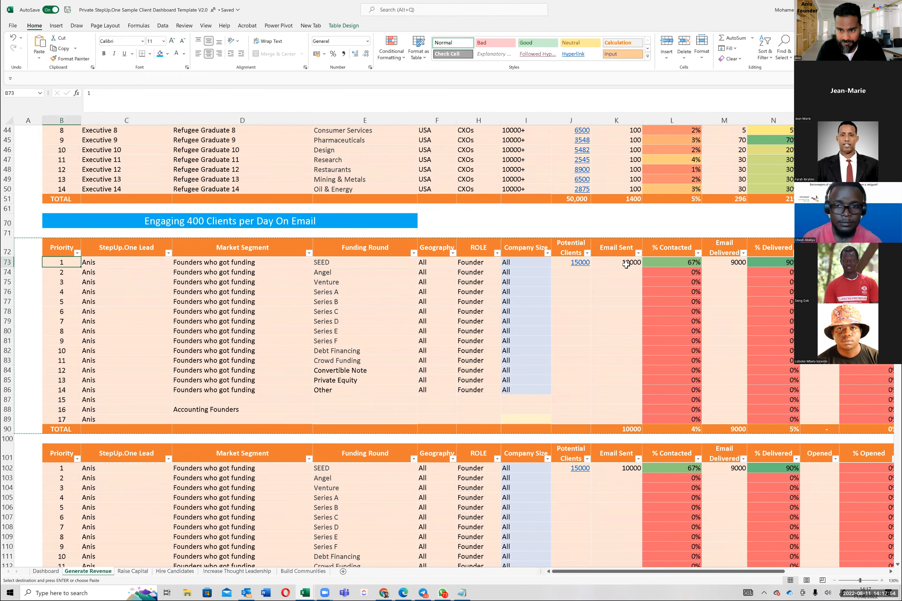
{"action": "left_click", "coordinate": [602, 296]}
Step: Fill the SEED funding round cell E73 with standard green
{"action": "left_click", "coordinate": [368, 263]}
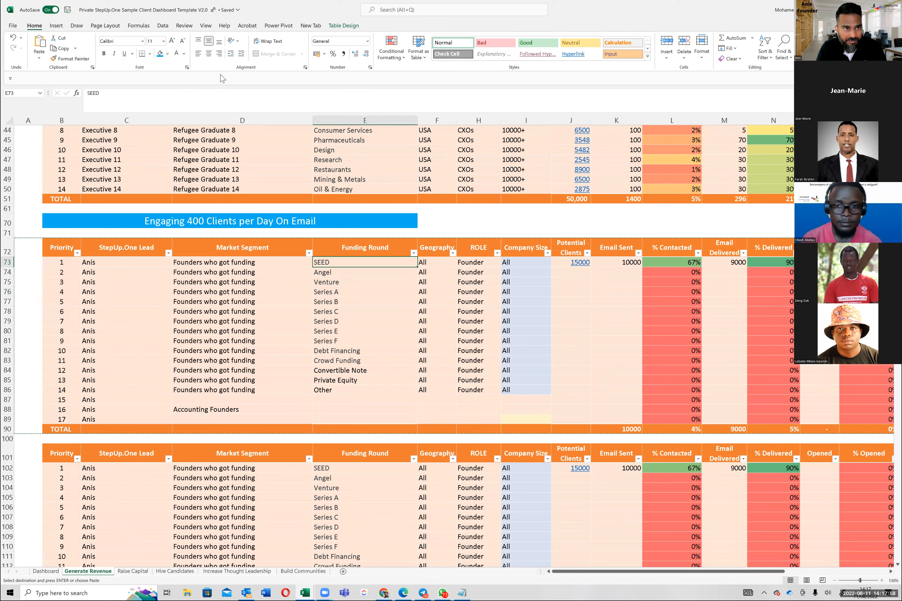
{"action": "left_click", "coordinate": [167, 54]}
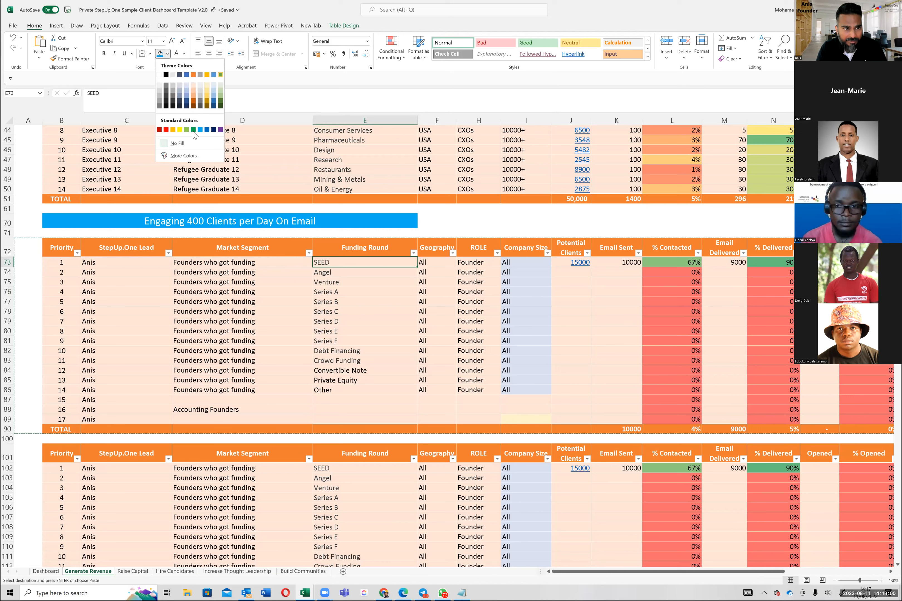
{"action": "left_click", "coordinate": [193, 130]}
{"action": "left_click", "coordinate": [330, 282]}
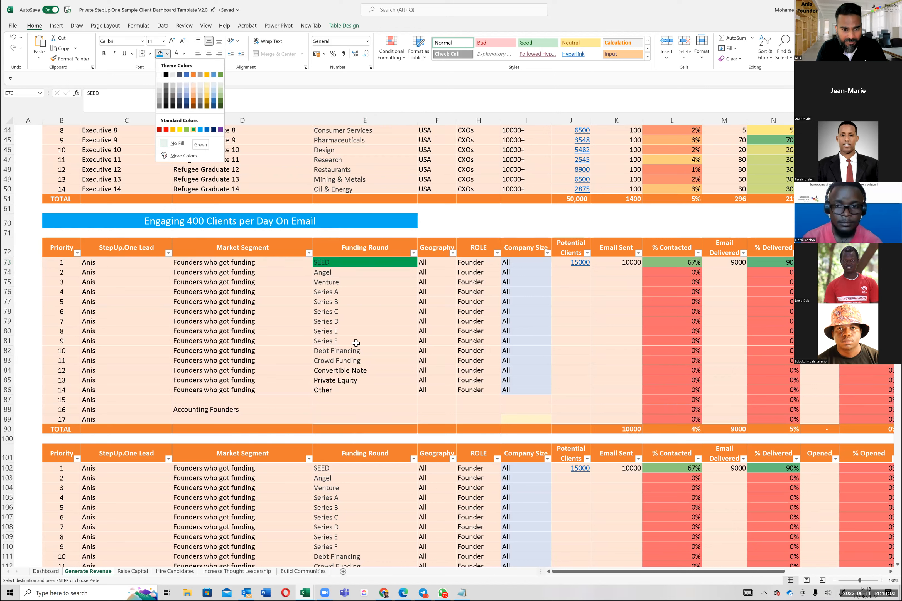
Step: Enter Accounting as the funding round for the Accounting Founders segment in row 88 and fill that cell green
{"action": "left_click", "coordinate": [334, 412]}
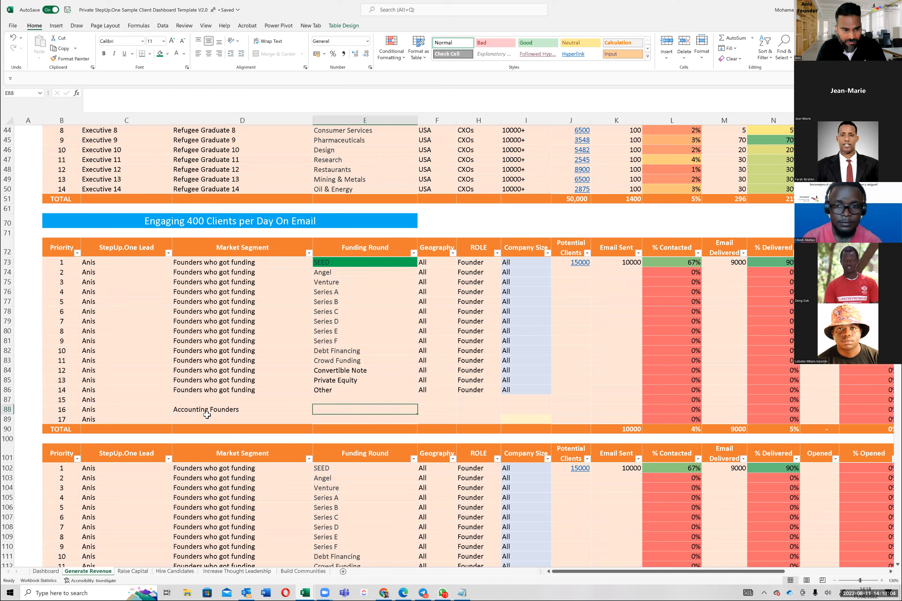
{"action": "left_click", "coordinate": [214, 409]}
{"action": "key", "text": "F2"}
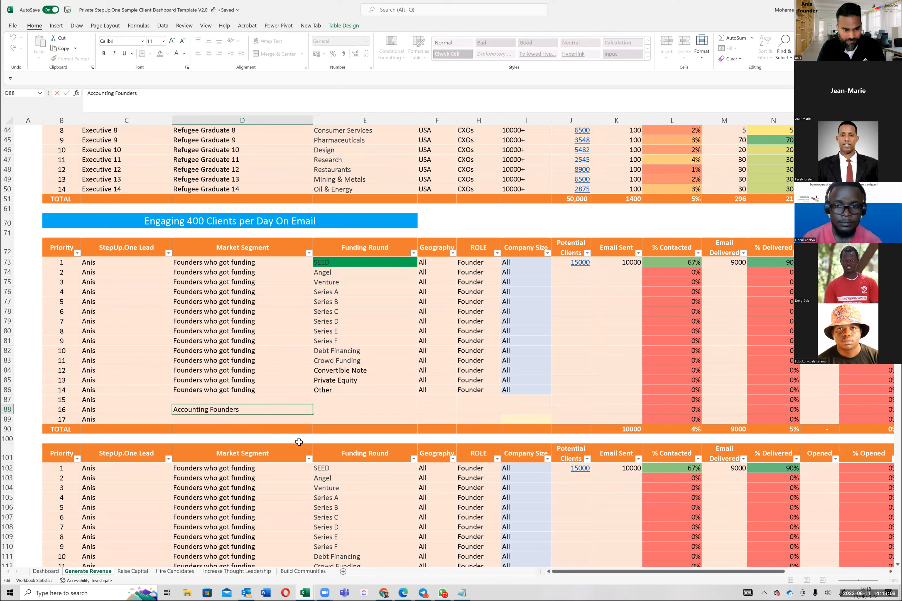
{"action": "key", "text": "Tab"}
{"action": "type", "text": "Ac"}
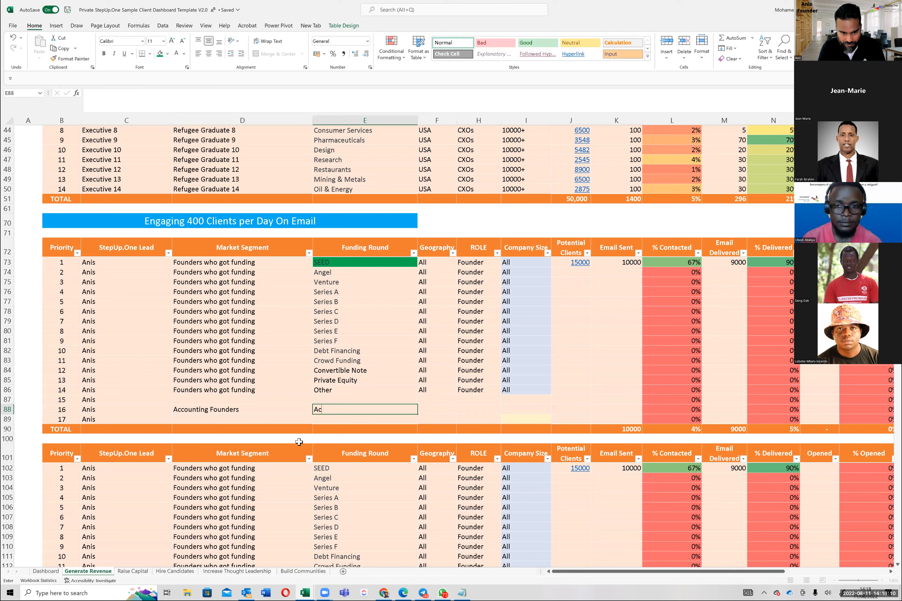
{"action": "type", "text": "counting"}
{"action": "key", "text": "Return"}
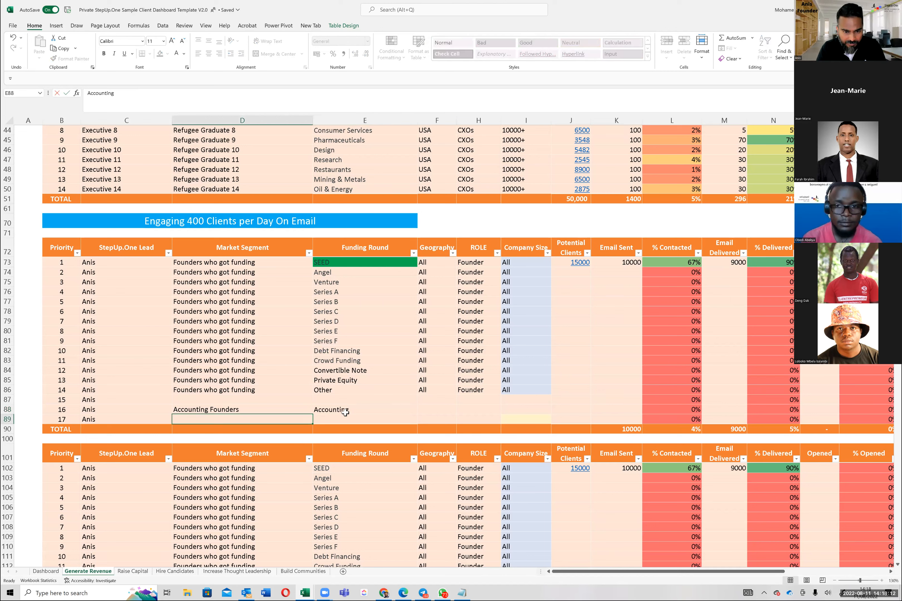
{"action": "left_click", "coordinate": [345, 412]}
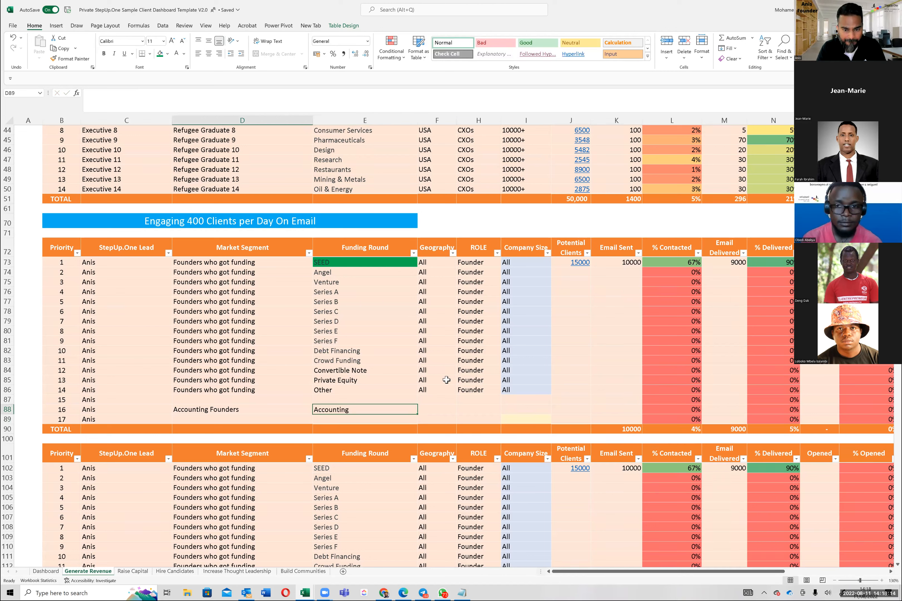
Step: Copy the geography, role and company size values from row 86 to the Accounting Founders row 88
{"action": "left_click", "coordinate": [427, 389]}
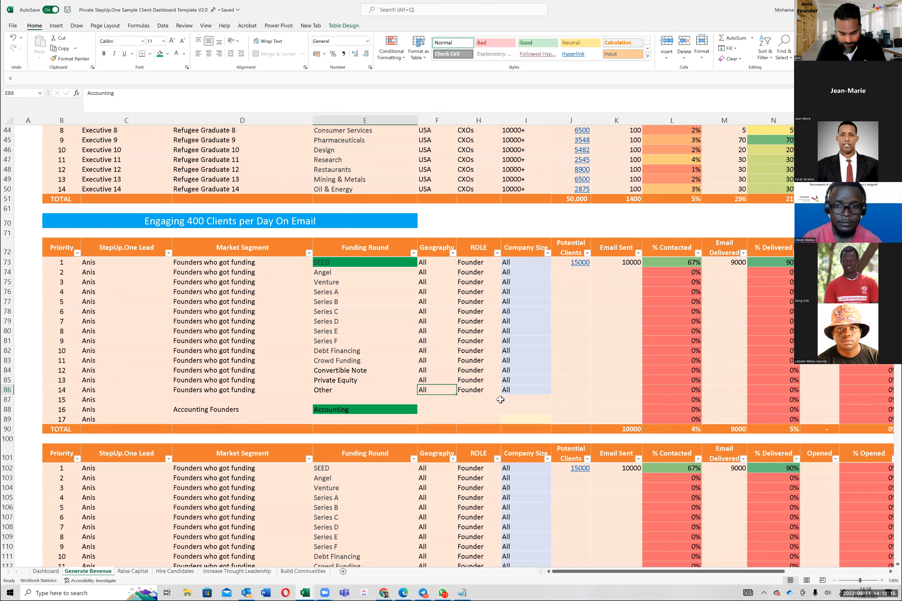
{"action": "key", "text": "shift+Right"}
{"action": "key", "text": "shift+Right"}
{"action": "key", "text": "ctrl+c"}
{"action": "left_click", "coordinate": [440, 410]}
{"action": "key", "text": "shift+Right"}
{"action": "key", "text": "shift+Right"}
{"action": "key", "text": "ctrl+v"}
Step: Enter the new lead's name in C102 of the copied table and fill it down through priority 14 in row 115
{"action": "scroll", "coordinate": [226, 326], "scroll_direction": "down", "scroll_amount": 3}
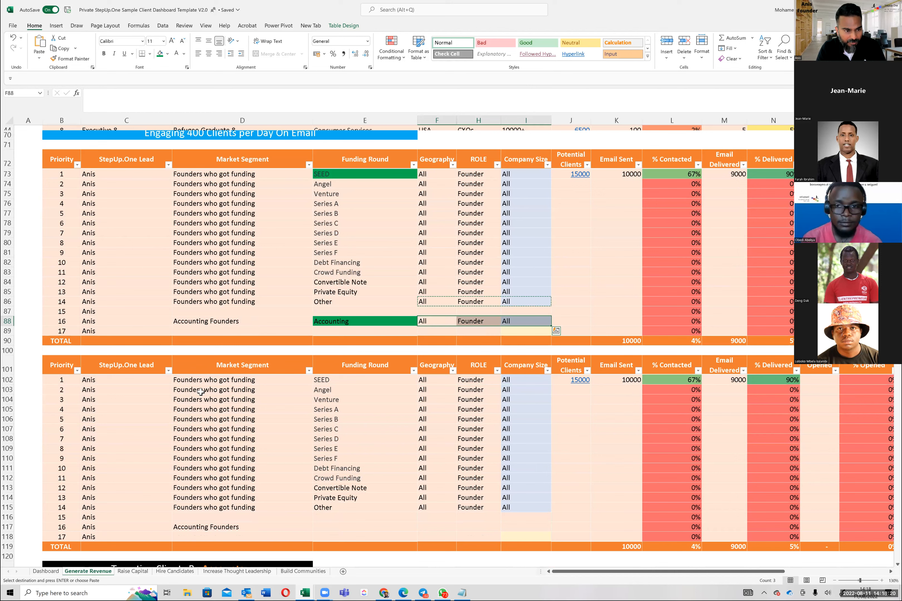
{"action": "left_click", "coordinate": [200, 331]}
{"action": "scroll", "coordinate": [210, 334], "scroll_direction": "down", "scroll_amount": 3}
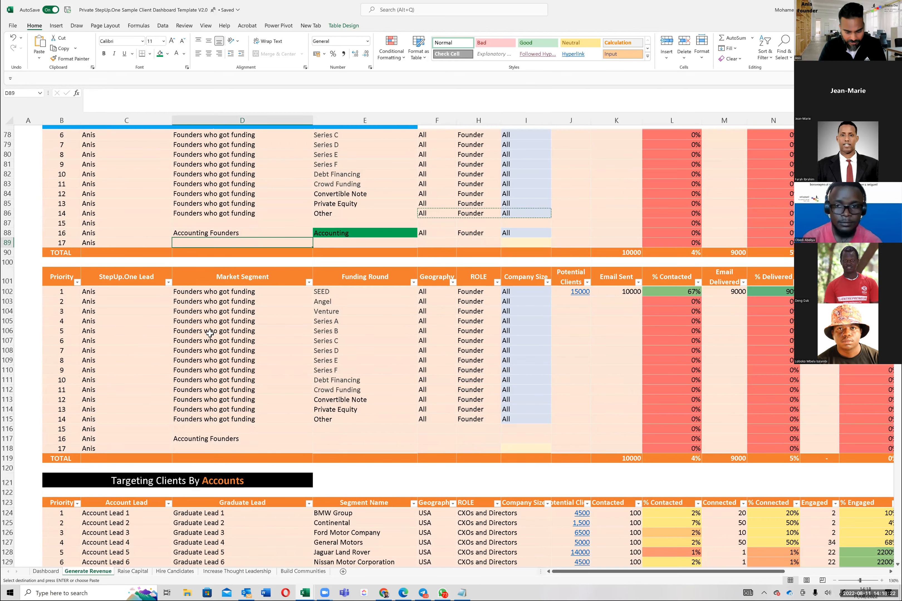
{"action": "key", "text": "Down"}
{"action": "key", "text": "Down"}
{"action": "key", "text": "Down"}
{"action": "key", "text": "Down"}
{"action": "key", "text": "Left"}
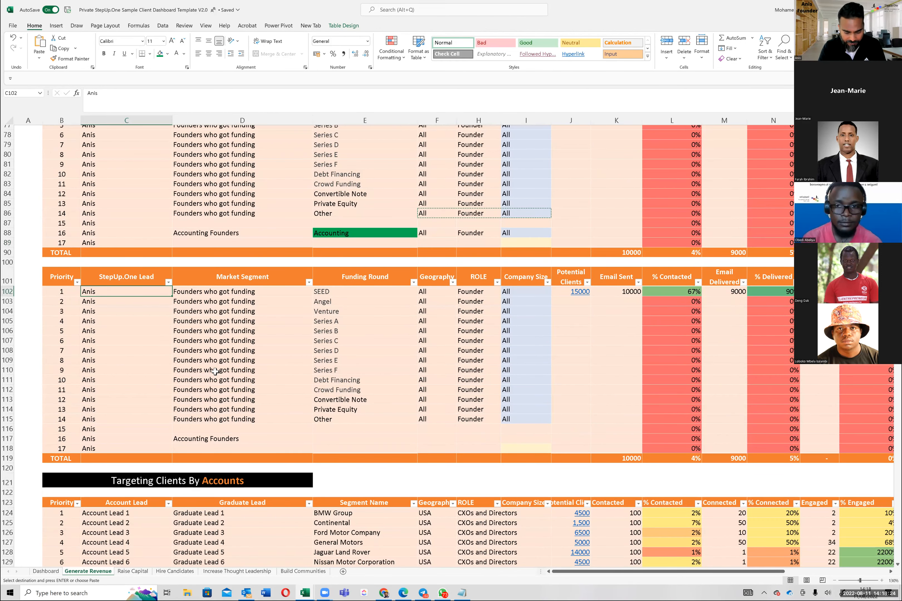
{"action": "type", "text": "Jean"}
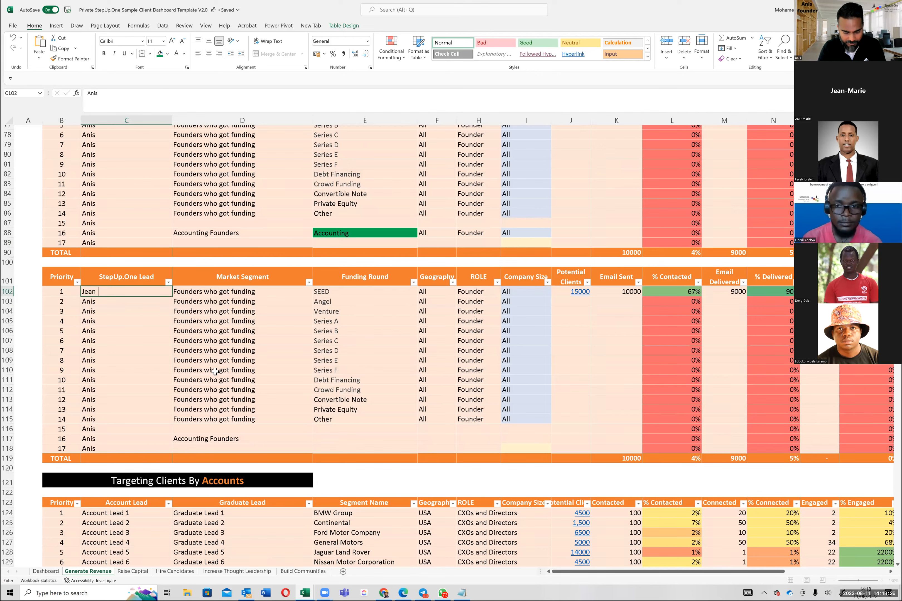
{"action": "type", "text": "-Marie"}
{"action": "key", "text": "ctrl+Return"}
{"action": "left_click_drag", "start_coordinate": [172, 296], "coordinate": [166, 432]}
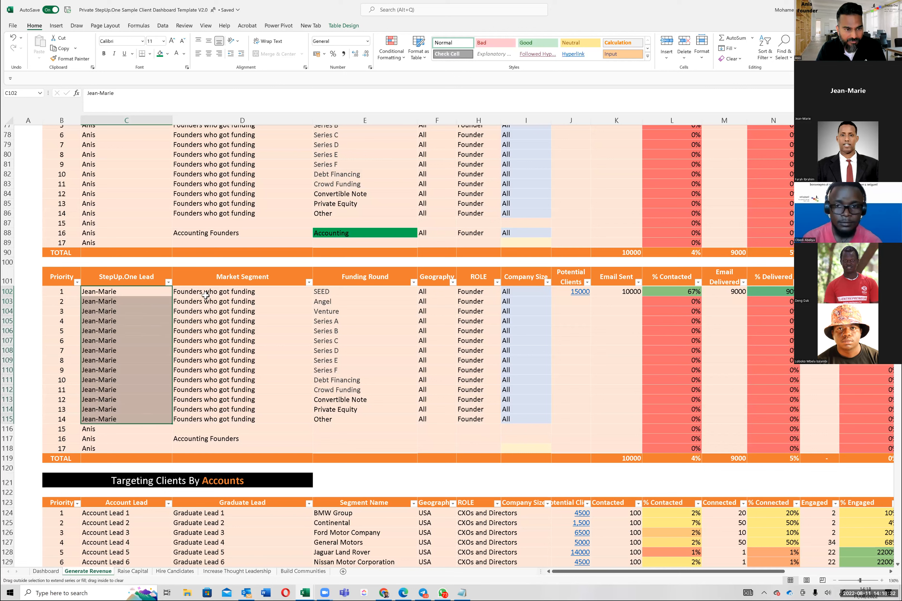
Step: Clear the Market Segment through Company Size values for priorities 1 to 14 in the copied table
{"action": "left_click", "coordinate": [206, 295]}
{"action": "left_click_drag", "start_coordinate": [372, 416], "coordinate": [527, 415]}
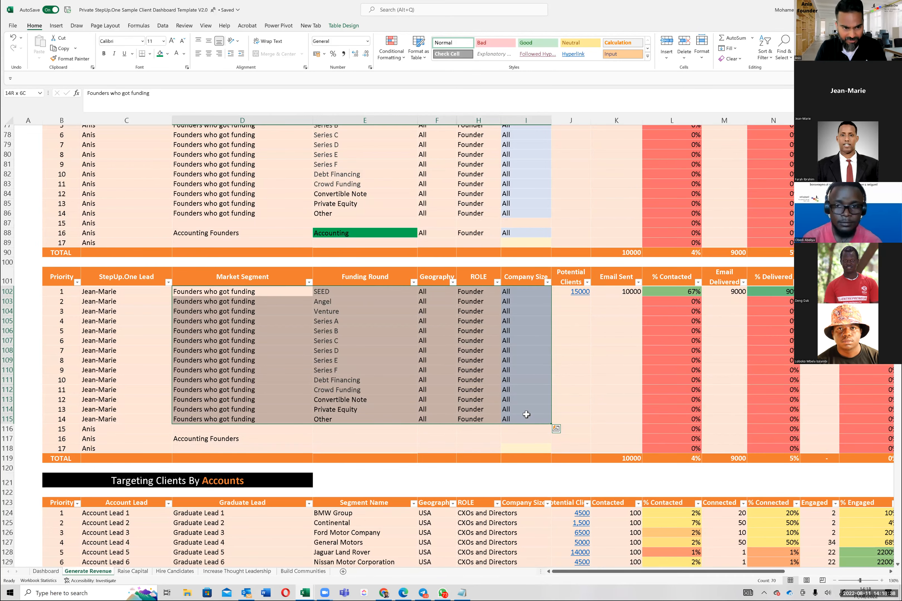
{"action": "key", "text": "Delete"}
{"action": "key", "text": "Left"}
{"action": "key", "text": "Right"}
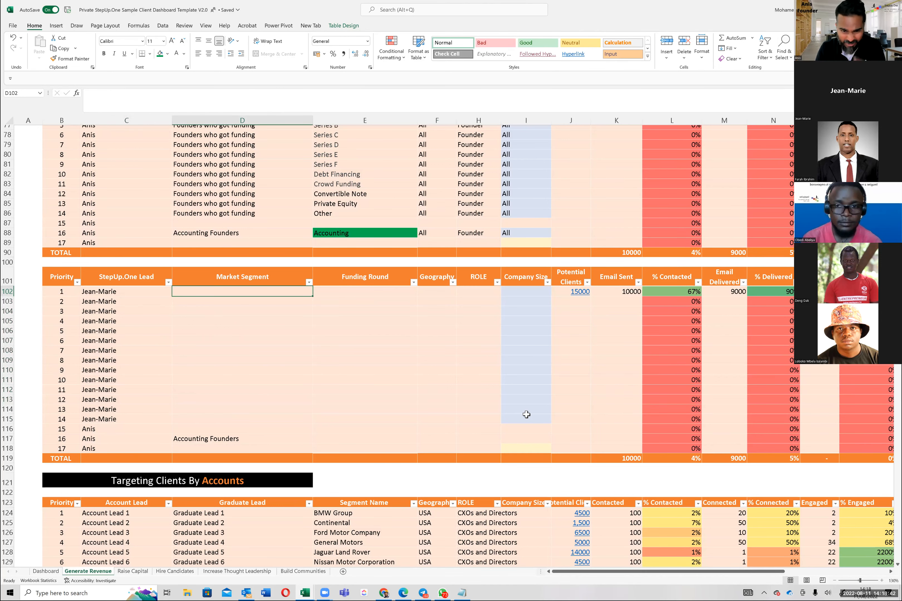
{"action": "scroll", "coordinate": [271, 208], "scroll_direction": "down", "scroll_amount": 1}
{"action": "left_click", "coordinate": [272, 206]}
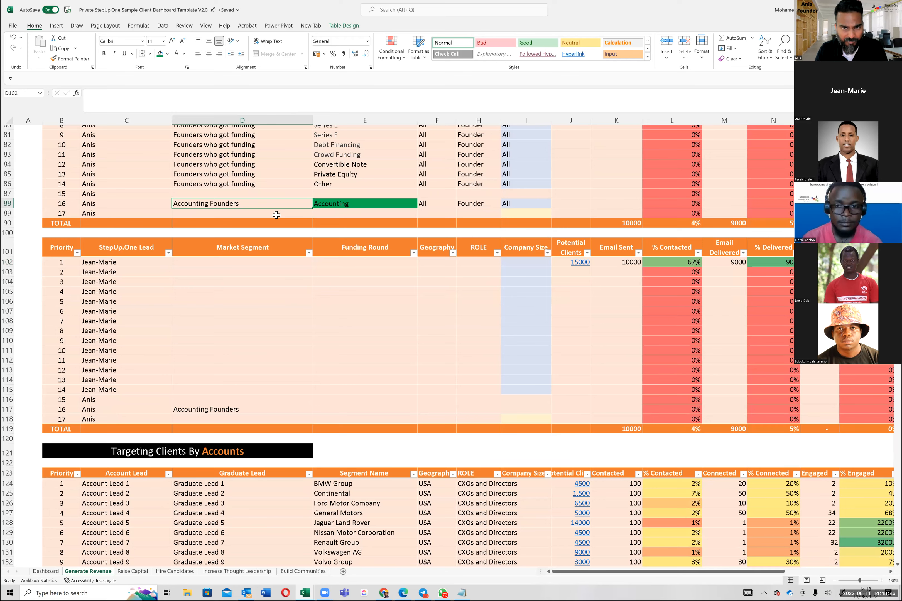
{"action": "scroll", "coordinate": [279, 216], "scroll_direction": "up", "scroll_amount": 2}
{"action": "scroll", "coordinate": [334, 175], "scroll_direction": "up", "scroll_amount": 2}
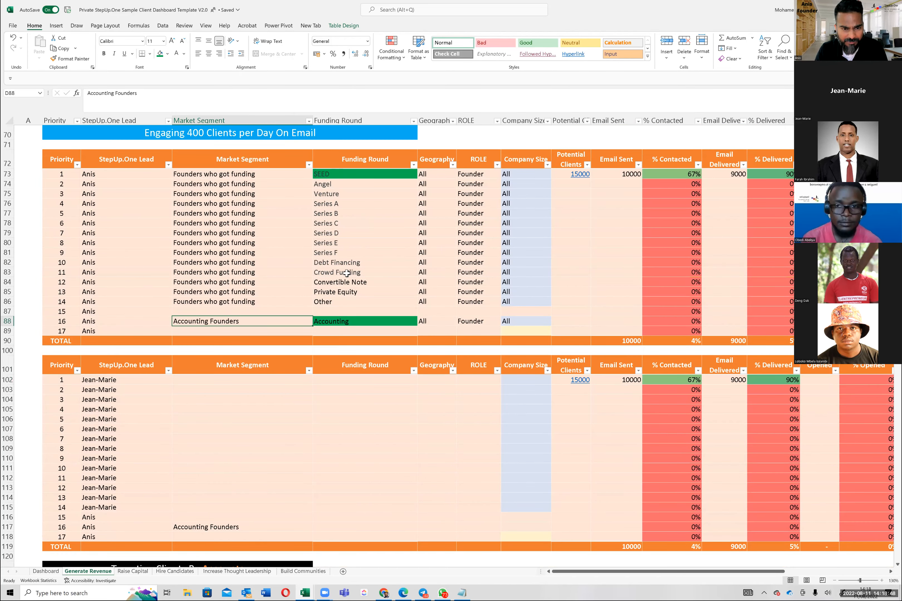
{"action": "left_click", "coordinate": [343, 243]}
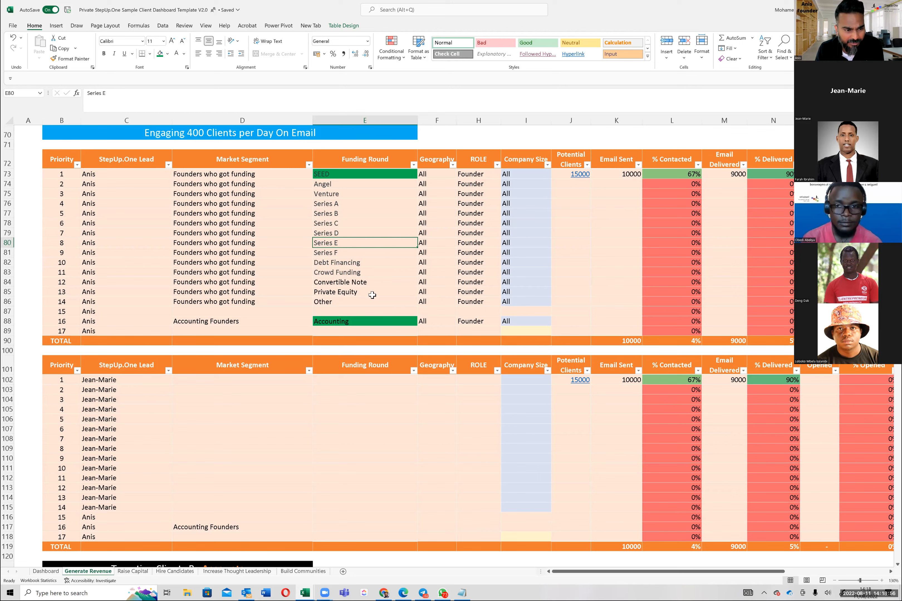
Step: Fill the new lead's name down from priority 14 to priorities 15 to 17, and select the first Market Segment cell D102
{"action": "scroll", "coordinate": [230, 292], "scroll_direction": "down", "scroll_amount": 3}
{"action": "left_click", "coordinate": [231, 291]}
{"action": "scroll", "coordinate": [235, 398], "scroll_direction": "down", "scroll_amount": 2}
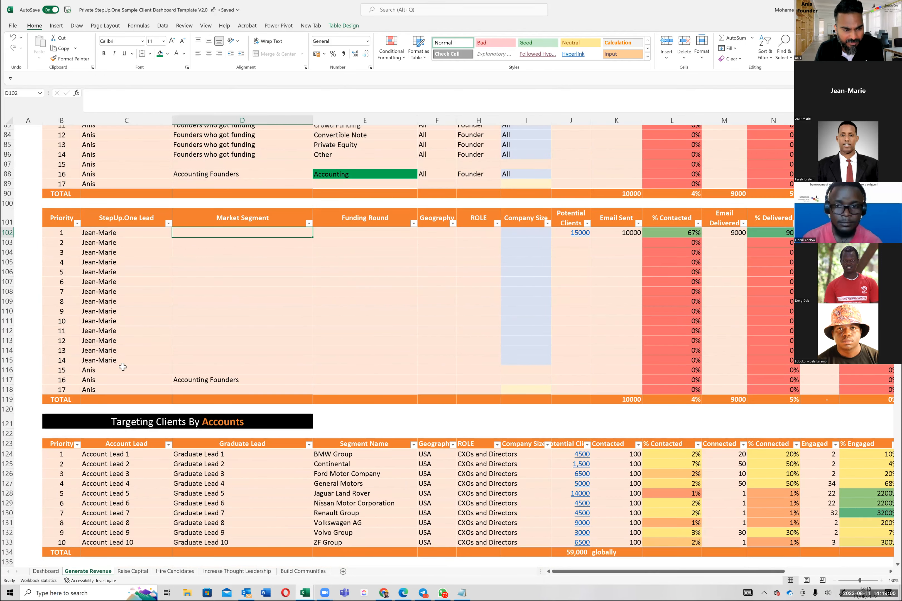
{"action": "key", "text": "ctrl+Down"}
{"action": "left_click", "coordinate": [169, 364]}
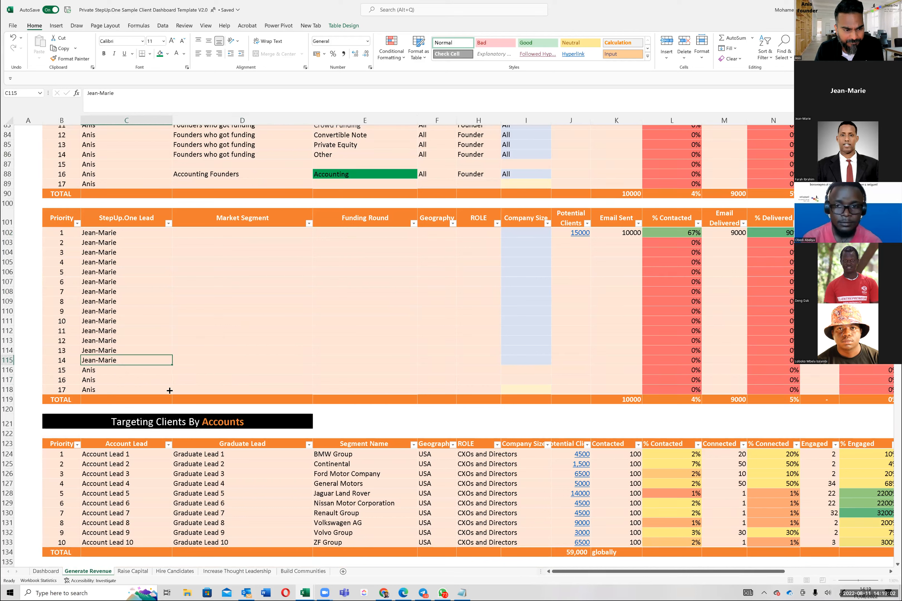
{"action": "left_click_drag", "start_coordinate": [172, 365], "coordinate": [170, 392]}
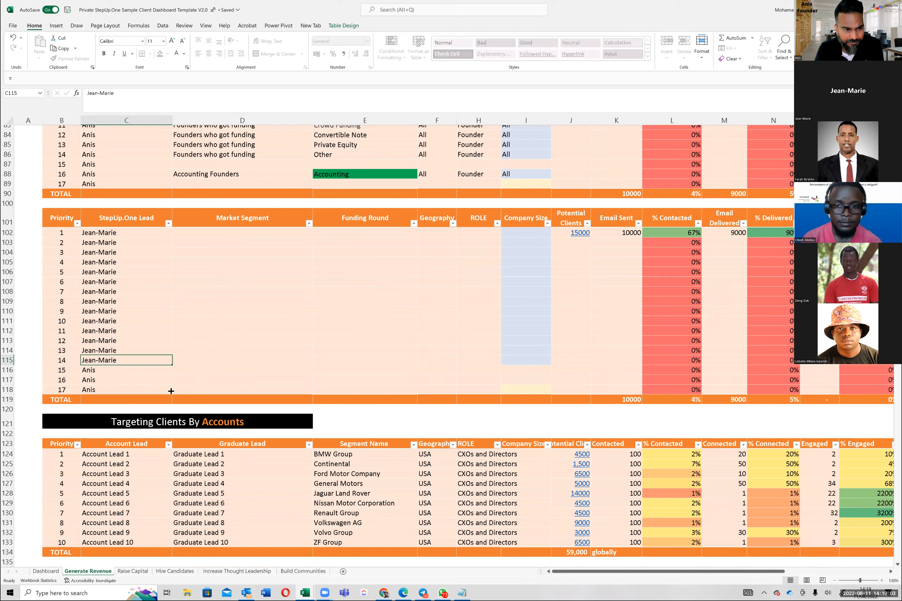
{"action": "left_click", "coordinate": [248, 233]}
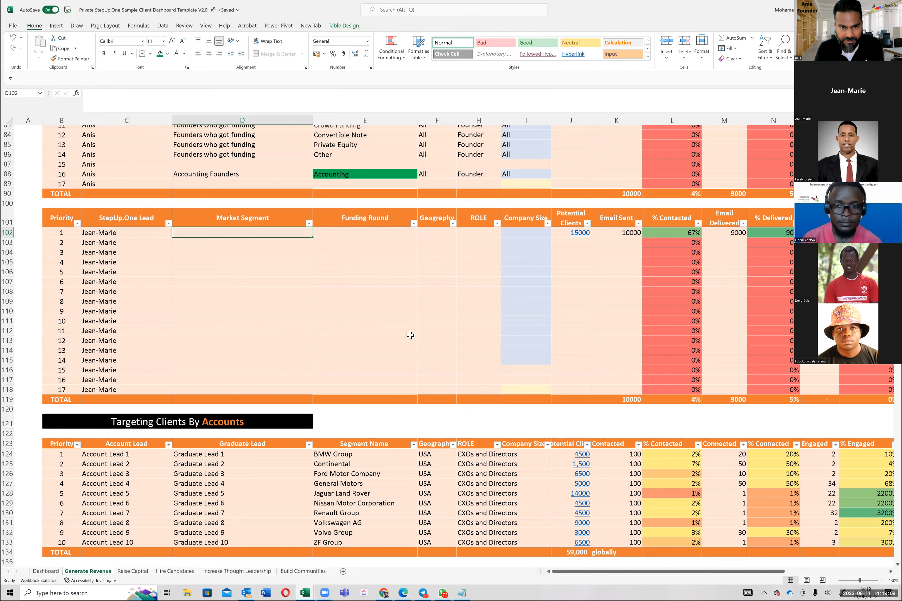
Step: Switch to Apollo's People search in the browser, skip the tour, and open the persona builder from the Persona filter
{"action": "key", "text": "alt+Tab"}
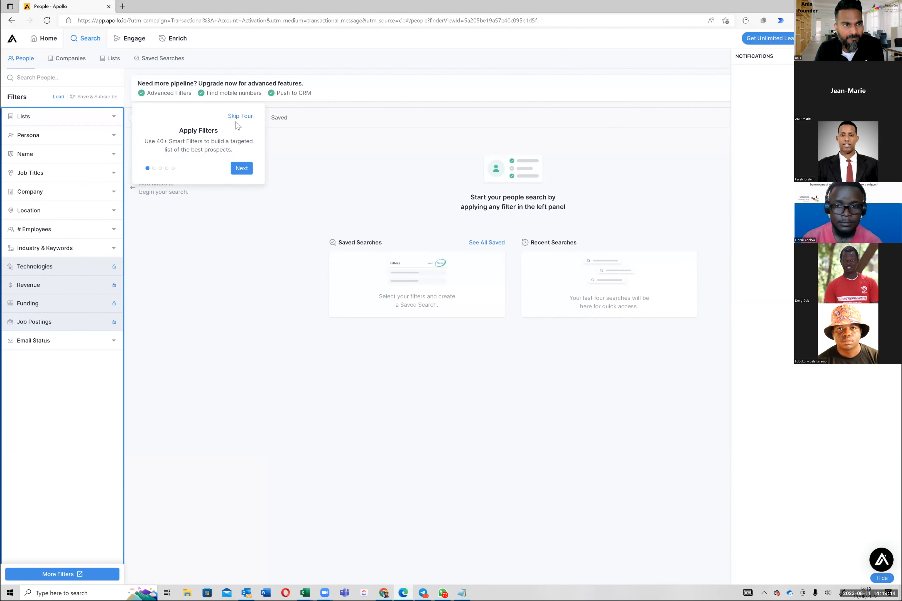
{"action": "left_click", "coordinate": [404, 127]}
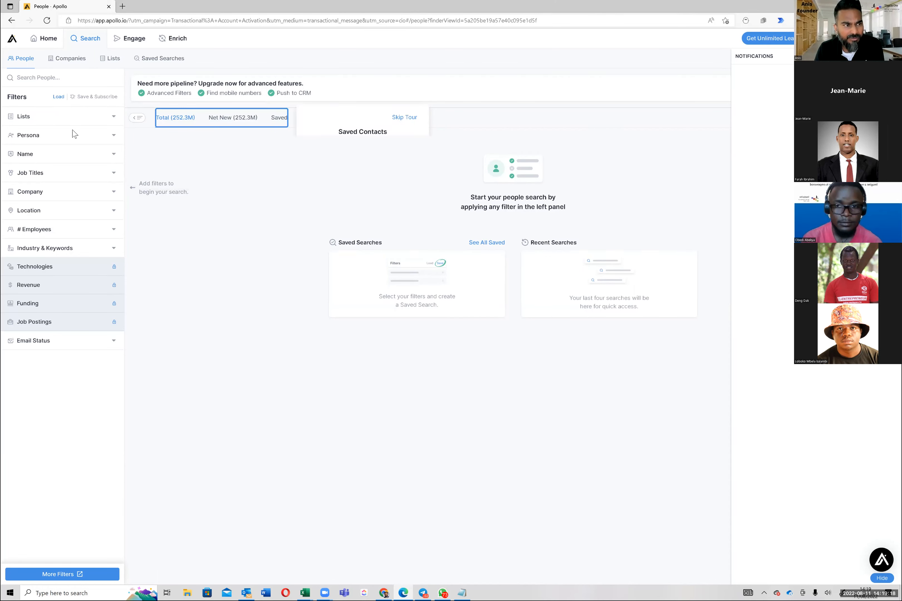
{"action": "left_click", "coordinate": [100, 138]}
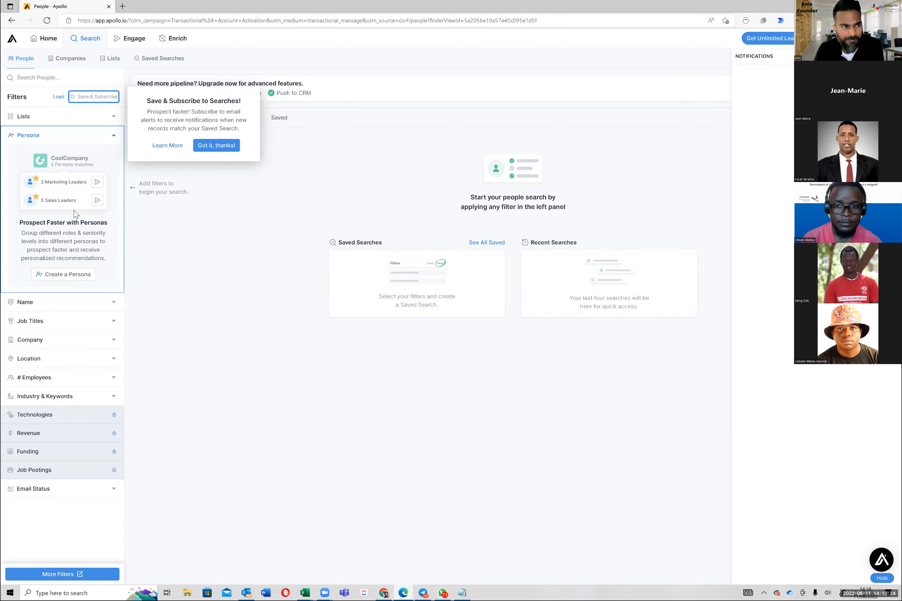
{"action": "left_click", "coordinate": [75, 275]}
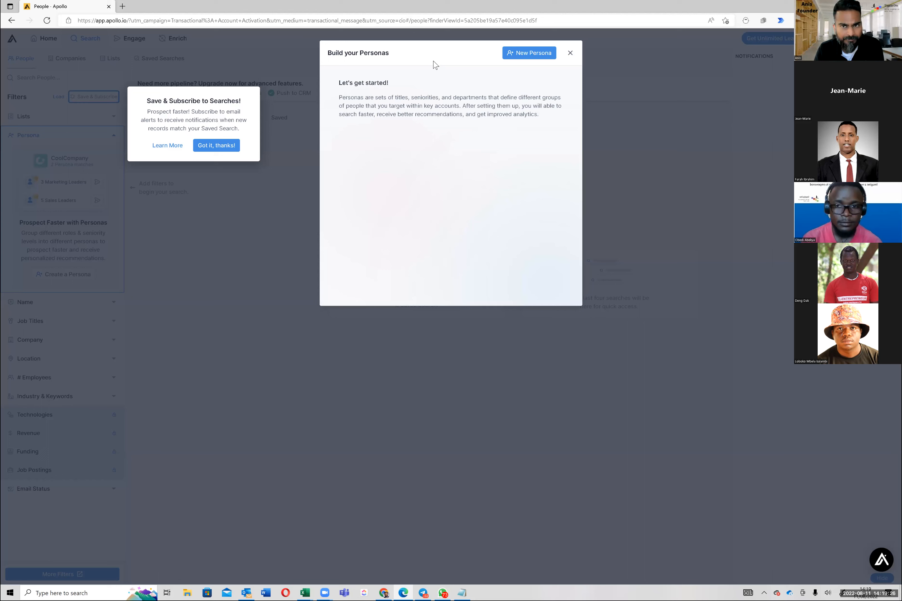
Step: Start a new persona and limit its job titles to the Vp management level
{"action": "left_click", "coordinate": [543, 57]}
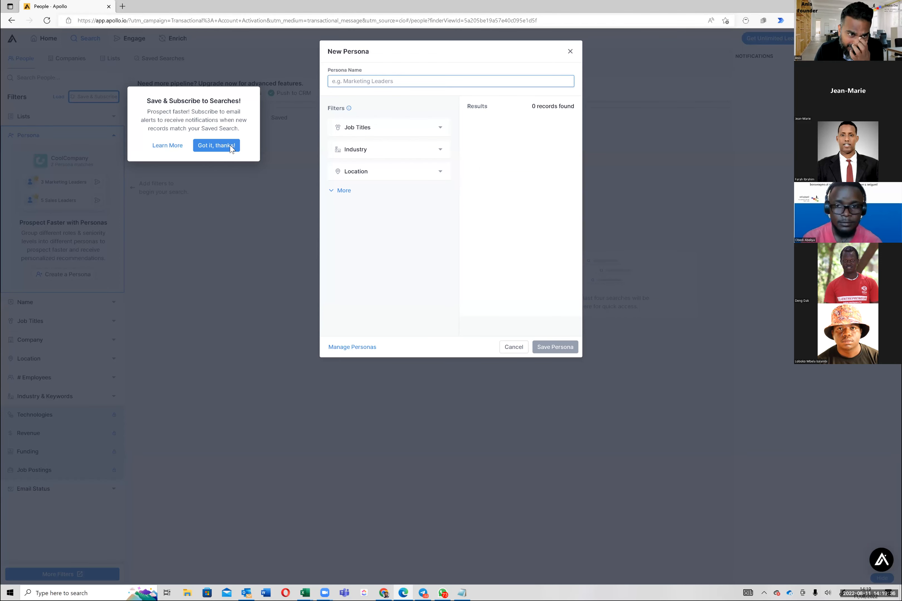
{"action": "left_click", "coordinate": [432, 150]}
{"action": "left_click", "coordinate": [441, 129]}
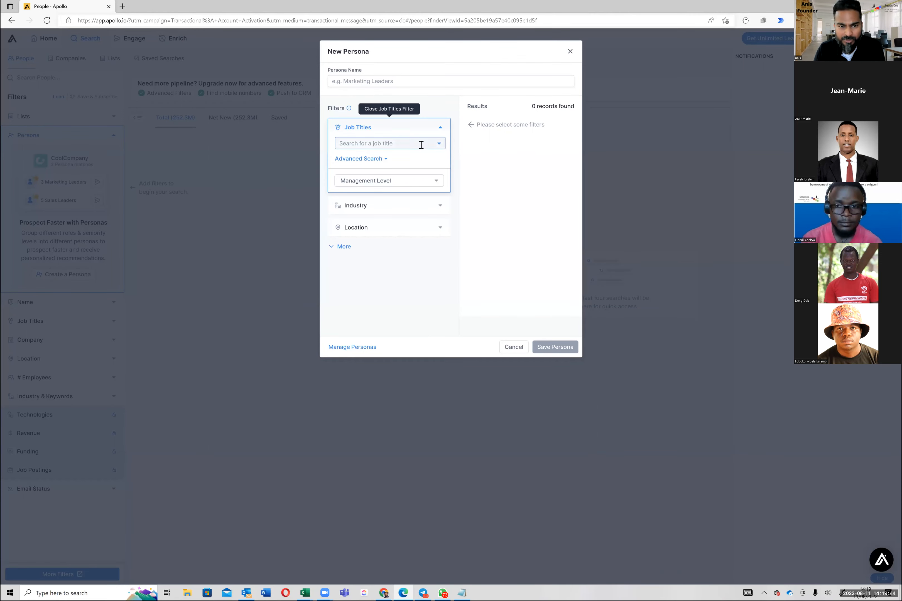
{"action": "left_click", "coordinate": [422, 144]}
{"action": "left_click", "coordinate": [439, 142]}
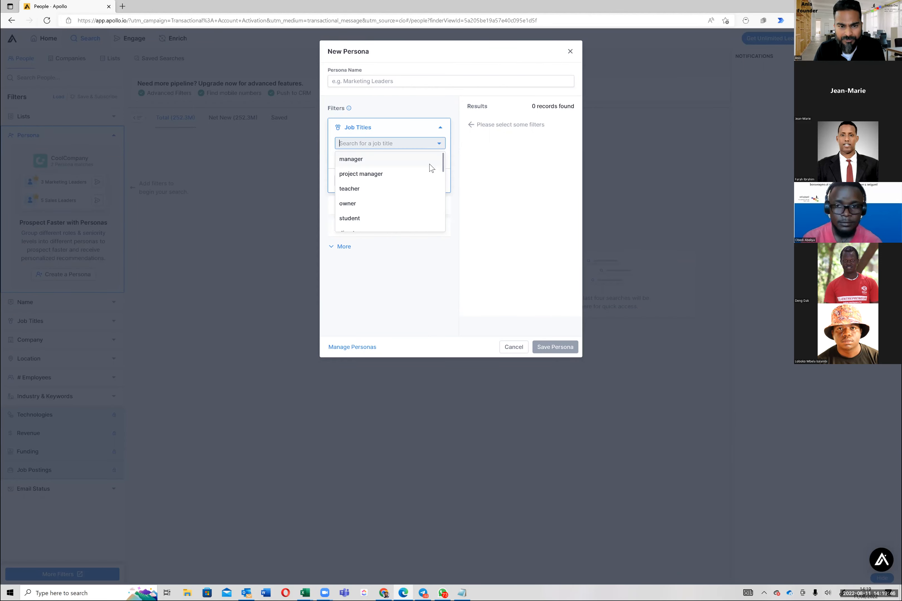
{"action": "left_click", "coordinate": [427, 185]}
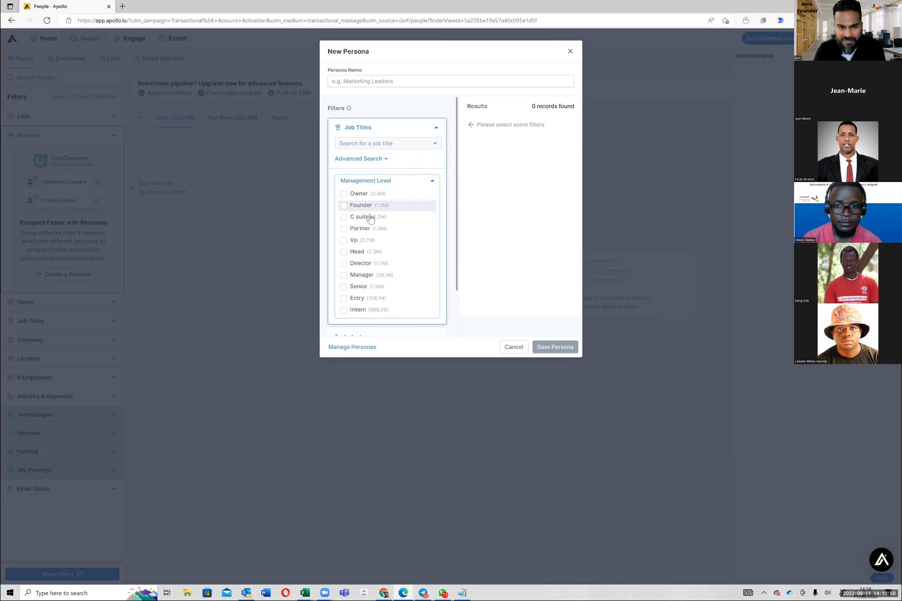
{"action": "left_click", "coordinate": [343, 240]}
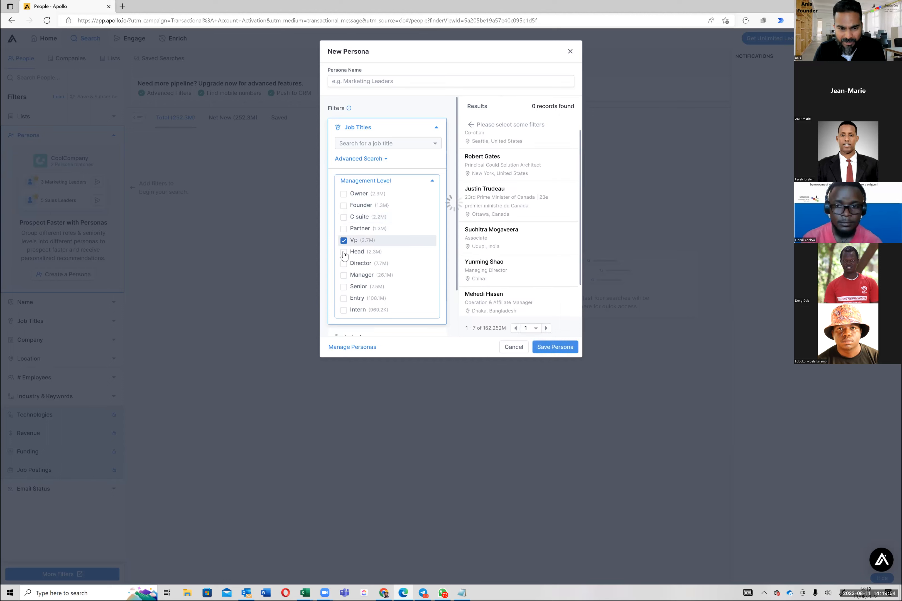
{"action": "left_click", "coordinate": [343, 266]}
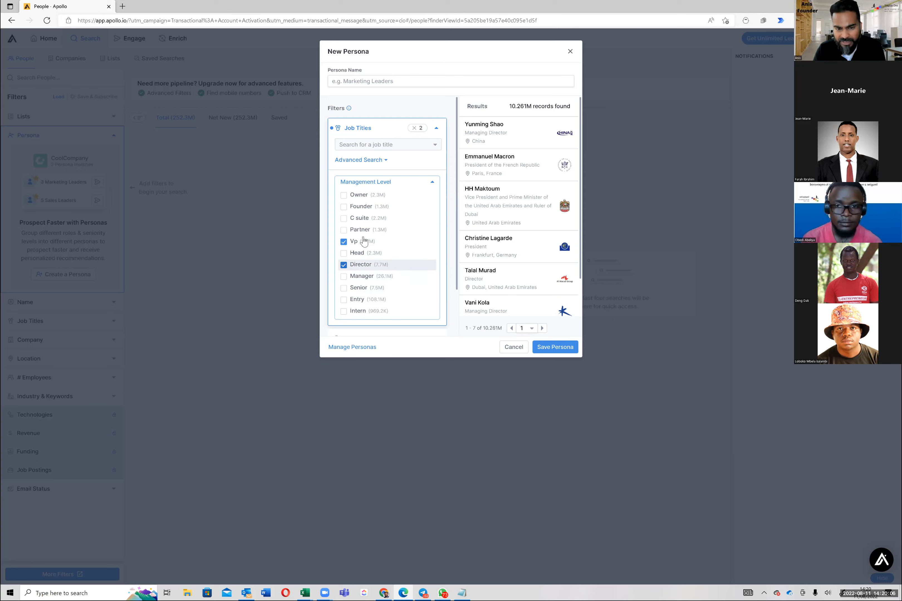
{"action": "left_click", "coordinate": [359, 265]}
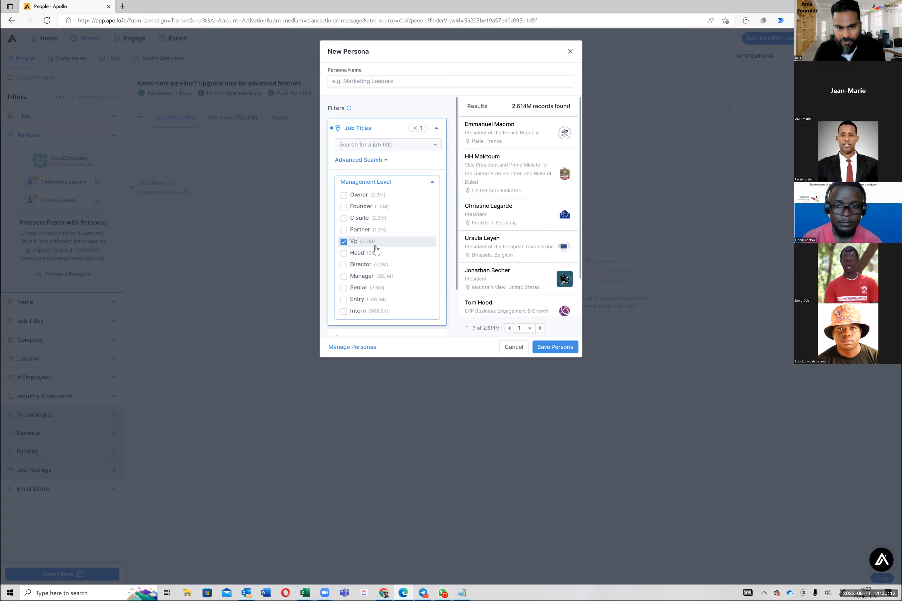
{"action": "left_click", "coordinate": [432, 183]}
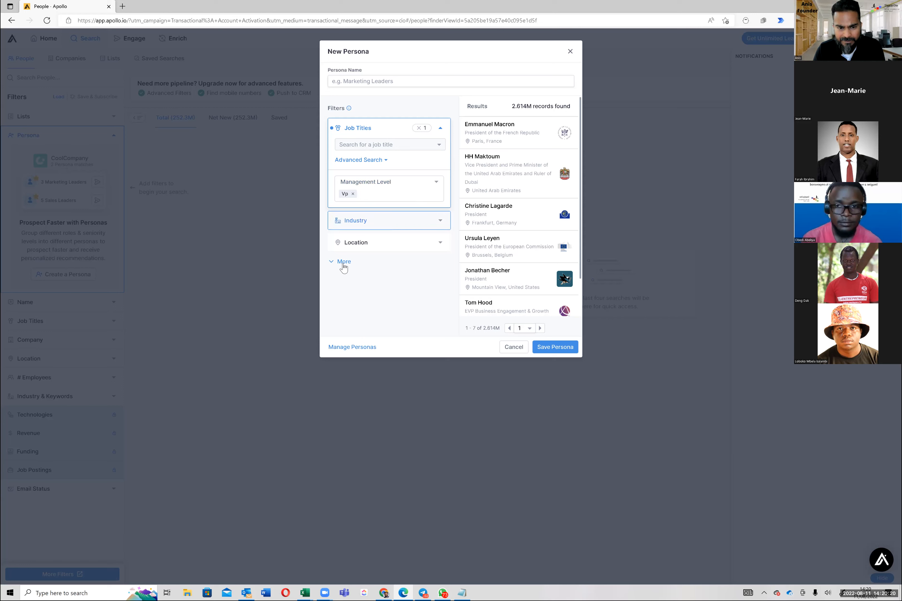
Step: Expand the persona's extra filters and advanced job title search, and add sales as a job title
{"action": "left_click", "coordinate": [383, 263]}
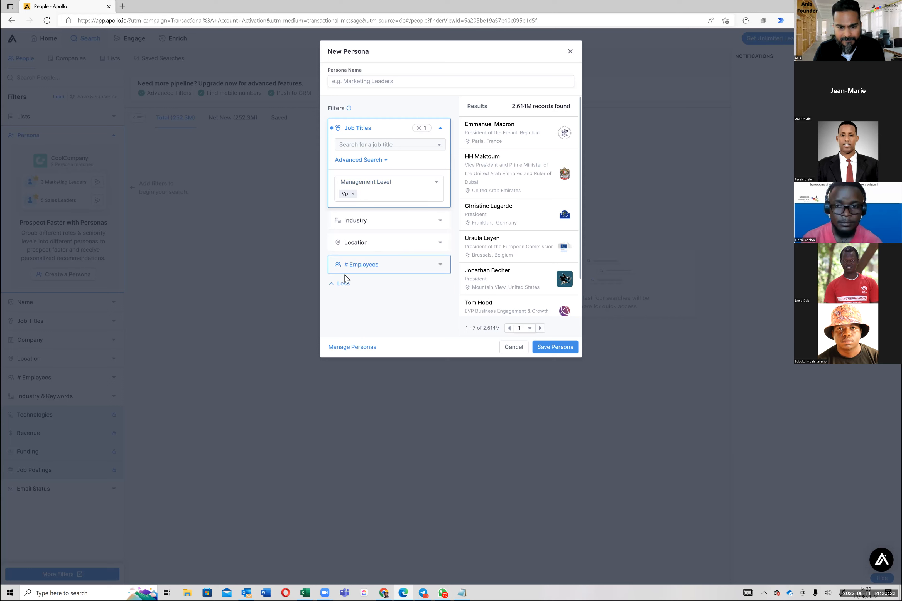
{"action": "left_click", "coordinate": [386, 160]}
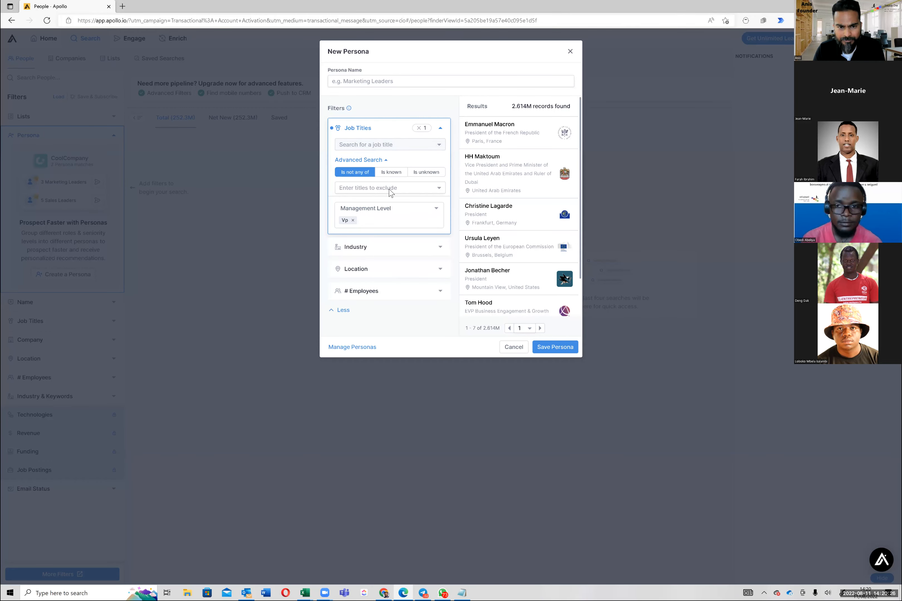
{"action": "left_click", "coordinate": [389, 190]}
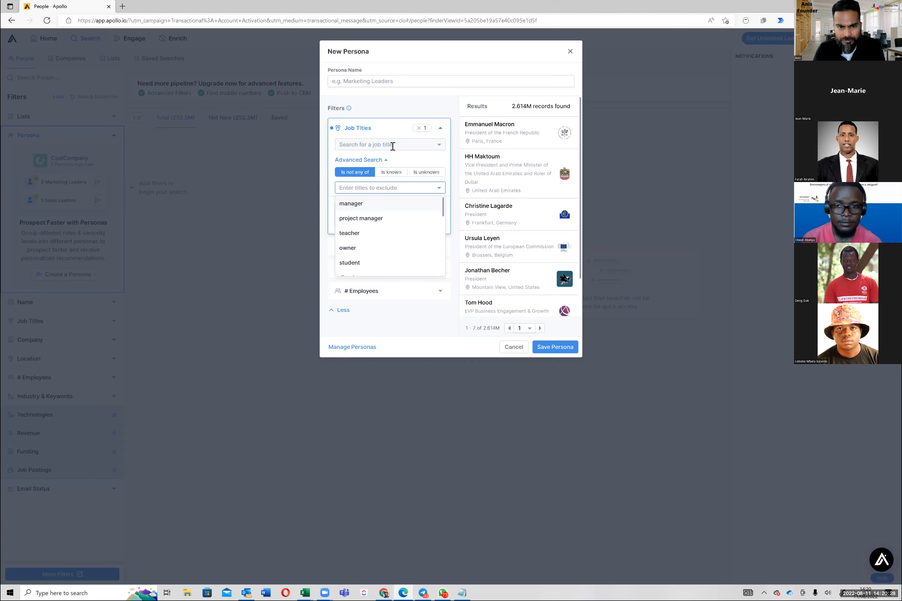
{"action": "left_click", "coordinate": [393, 145]}
{"action": "scroll", "coordinate": [396, 190], "scroll_direction": "down", "scroll_amount": 1}
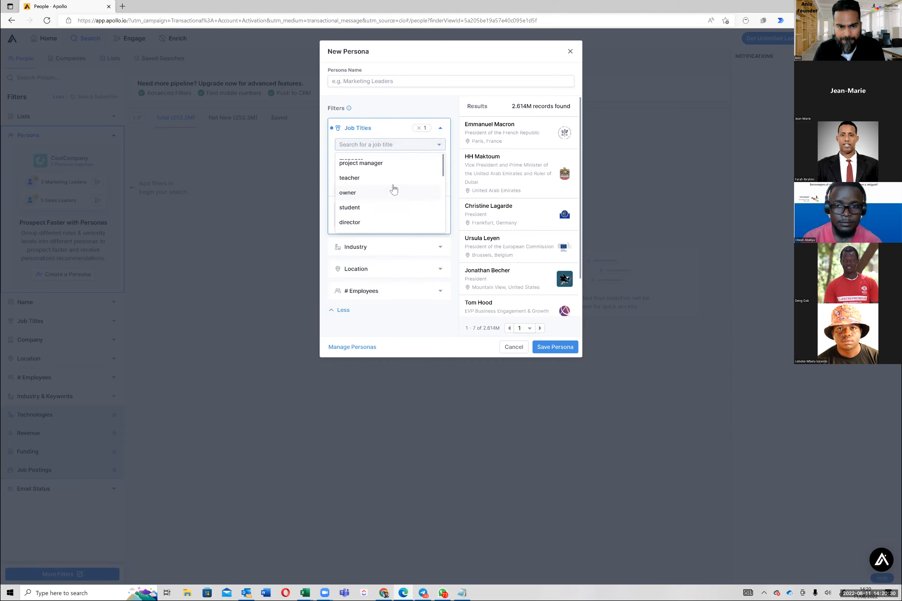
{"action": "scroll", "coordinate": [393, 188], "scroll_direction": "down", "scroll_amount": 2}
{"action": "scroll", "coordinate": [391, 186], "scroll_direction": "down", "scroll_amount": 3}
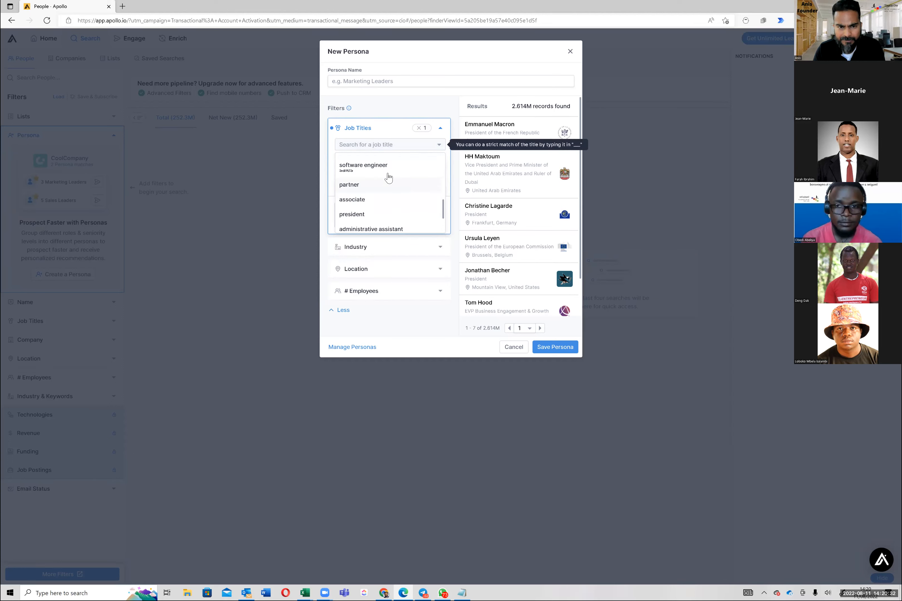
{"action": "left_click", "coordinate": [388, 175]}
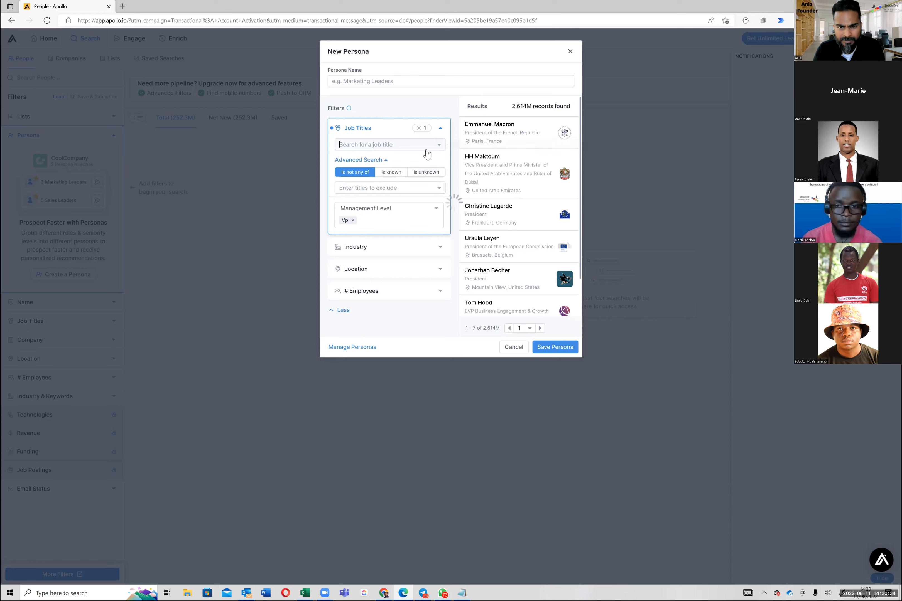
Step: Remove the sales job title and discard the new persona without saving it
{"action": "left_click", "coordinate": [430, 192]}
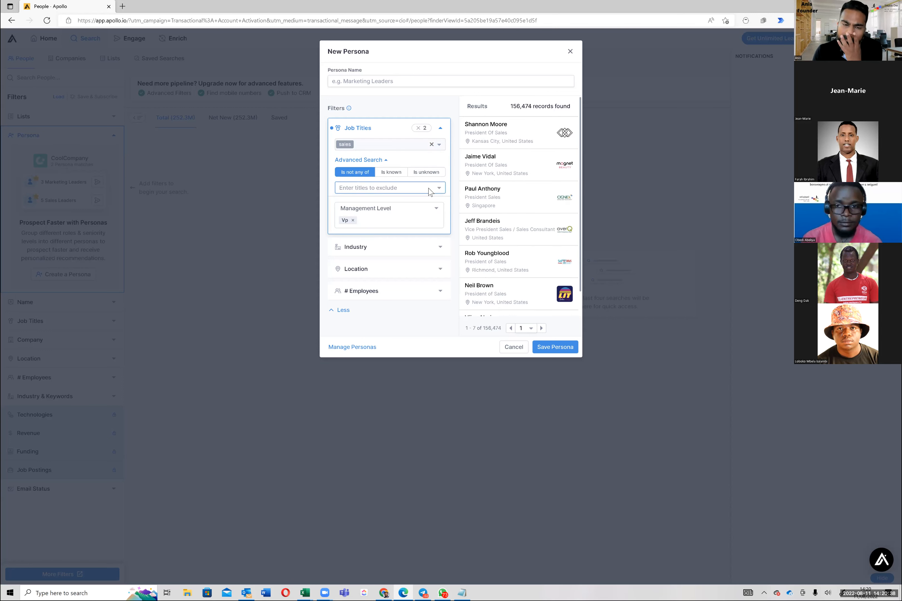
{"action": "left_click", "coordinate": [433, 148]}
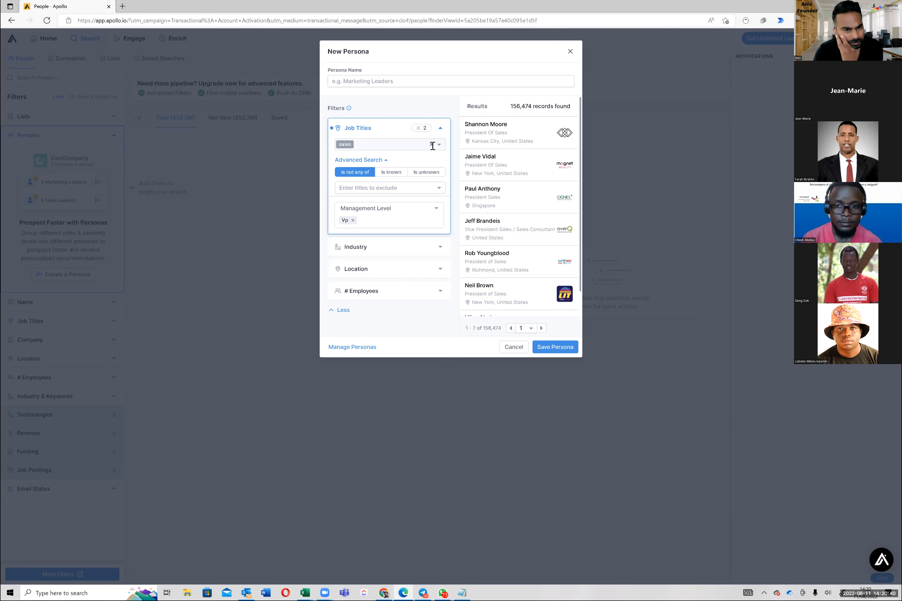
{"action": "left_click", "coordinate": [433, 145]}
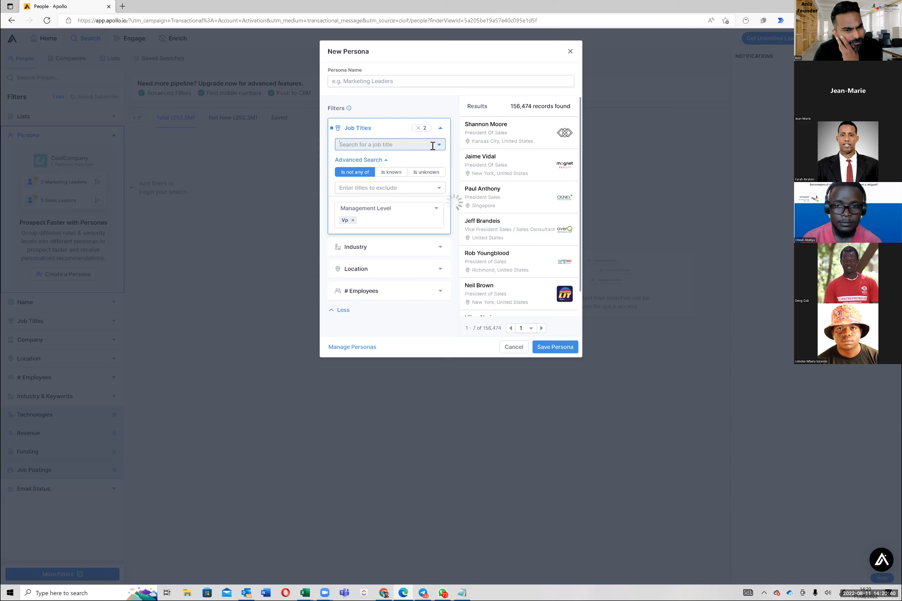
{"action": "left_click", "coordinate": [370, 315]}
{"action": "left_click", "coordinate": [519, 348]}
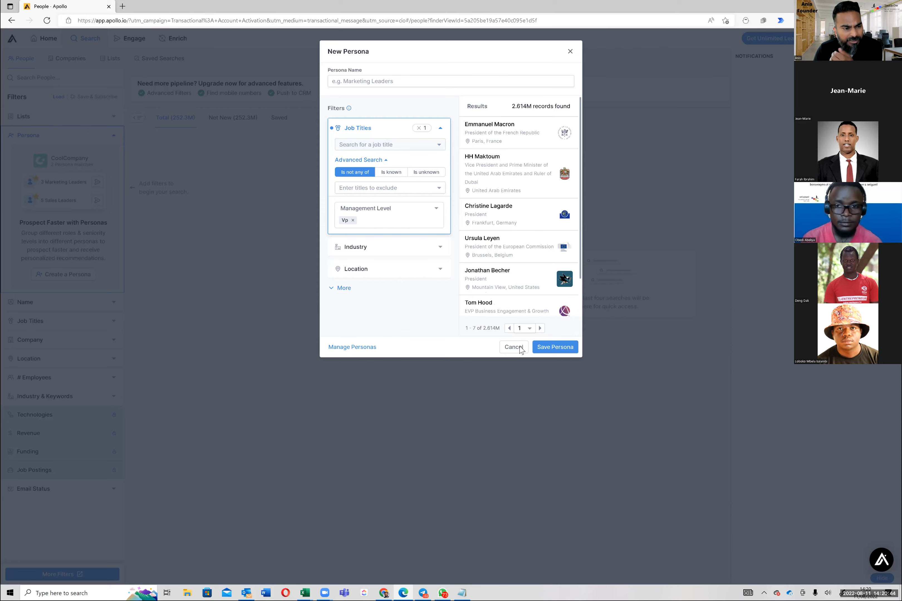
Step: Collapse the Persona filter and look through the suggested titles in the people search's Job Titles filter
{"action": "left_click", "coordinate": [30, 326]}
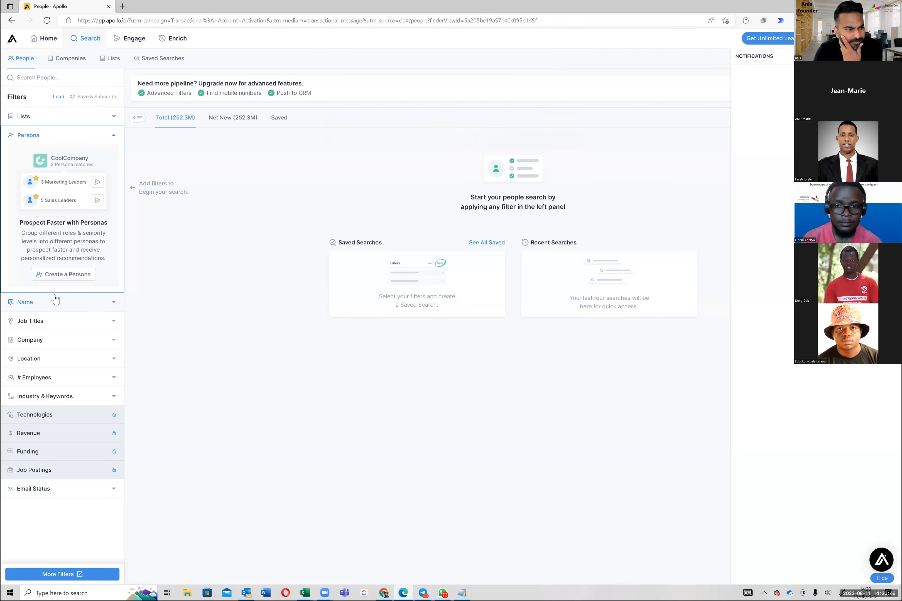
{"action": "left_click", "coordinate": [114, 136]}
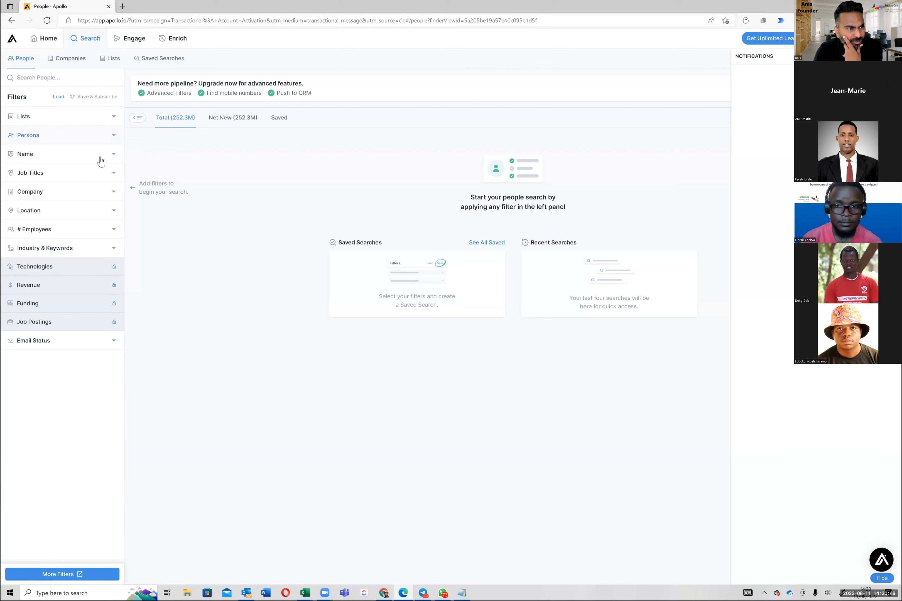
{"action": "left_click", "coordinate": [89, 179]}
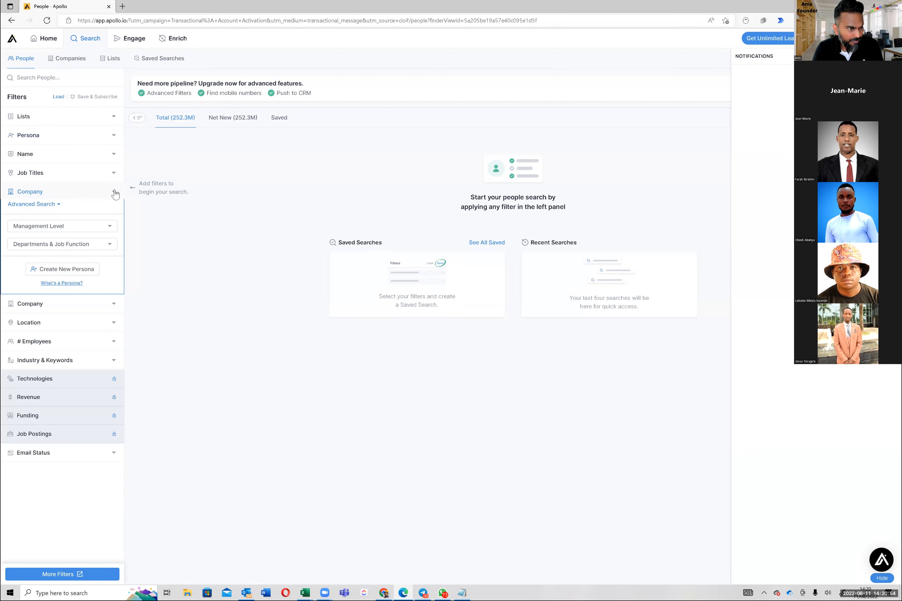
{"action": "left_click", "coordinate": [113, 190]}
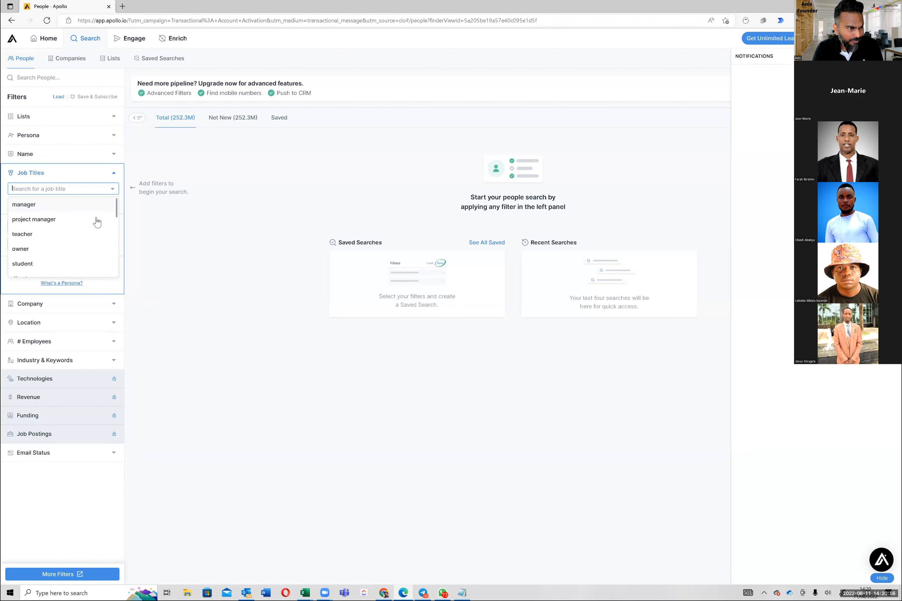
{"action": "scroll", "coordinate": [95, 223], "scroll_direction": "down", "scroll_amount": 1}
{"action": "scroll", "coordinate": [96, 222], "scroll_direction": "down", "scroll_amount": 1}
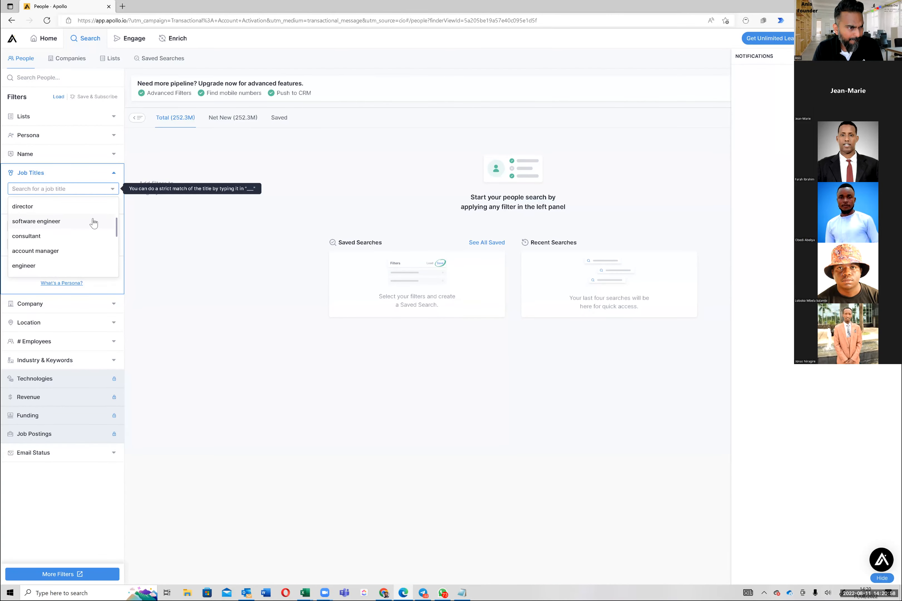
{"action": "scroll", "coordinate": [94, 224], "scroll_direction": "down", "scroll_amount": 2}
{"action": "scroll", "coordinate": [93, 224], "scroll_direction": "down", "scroll_amount": 2}
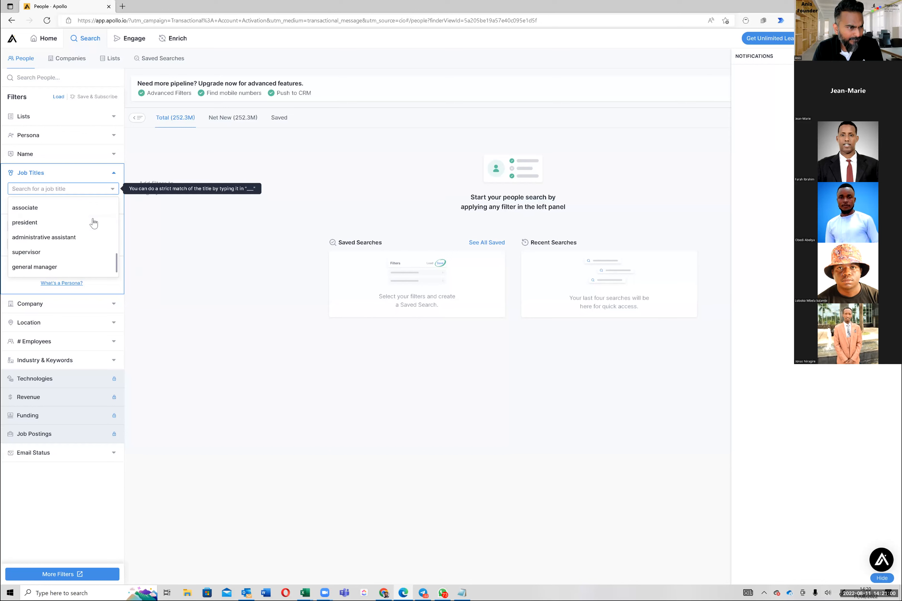
{"action": "scroll", "coordinate": [94, 224], "scroll_direction": "down", "scroll_amount": 1}
{"action": "scroll", "coordinate": [85, 217], "scroll_direction": "up", "scroll_amount": 7}
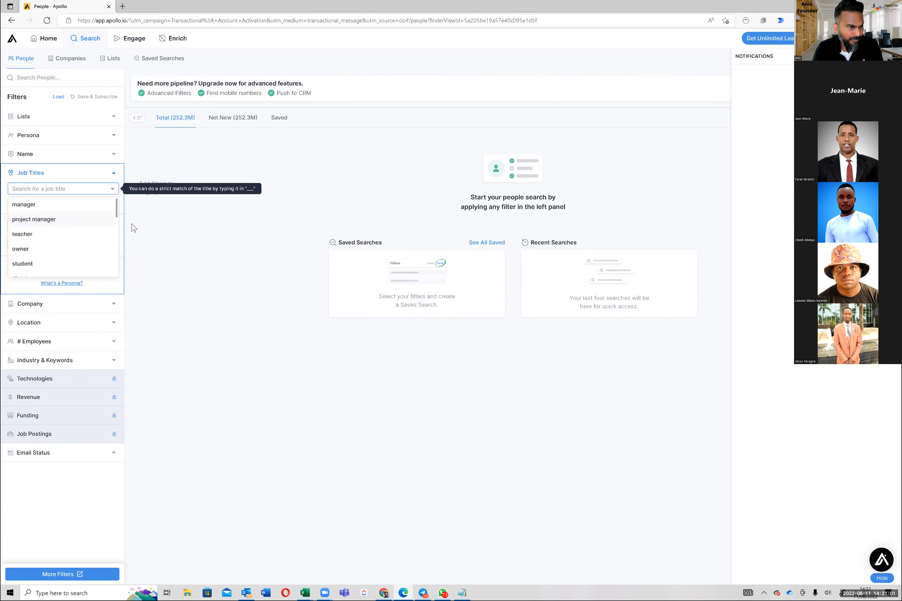
{"action": "left_click", "coordinate": [156, 235]}
Step: Under the Sales department, filter job functions to Account Management, Business Development, Channel Sales and Sales, leaving the other functions unchecked
{"action": "left_click", "coordinate": [116, 251]}
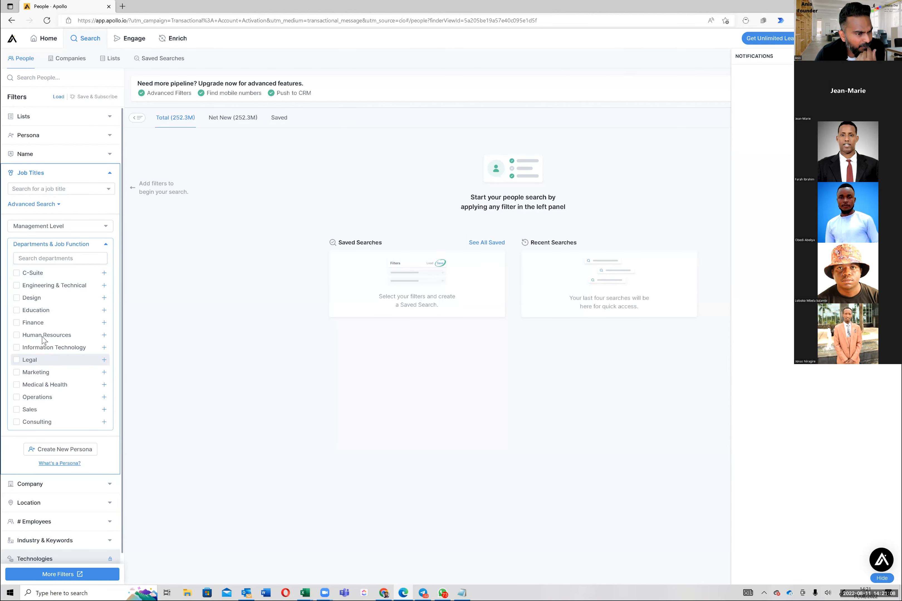
{"action": "scroll", "coordinate": [37, 338], "scroll_direction": "down", "scroll_amount": 2}
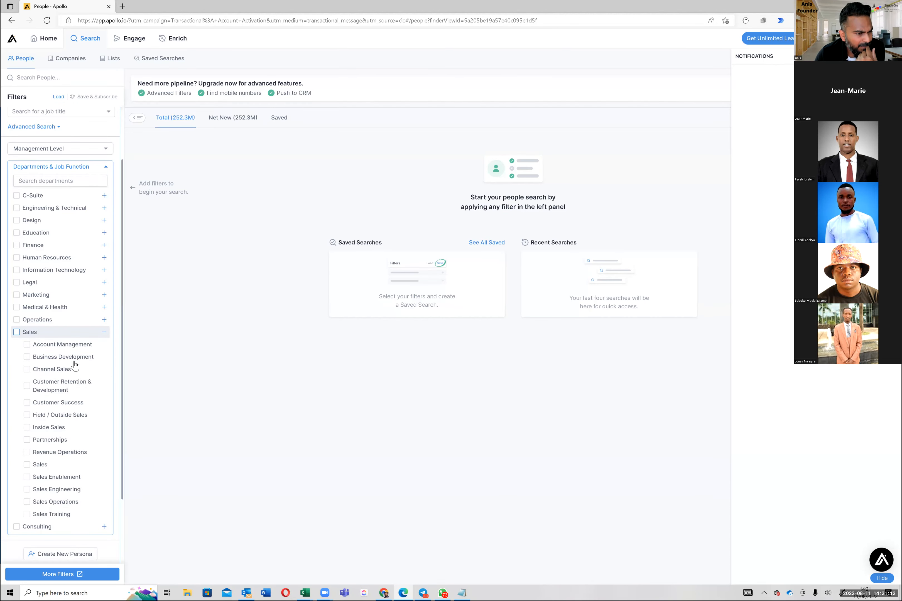
{"action": "scroll", "coordinate": [74, 366], "scroll_direction": "down", "scroll_amount": 4}
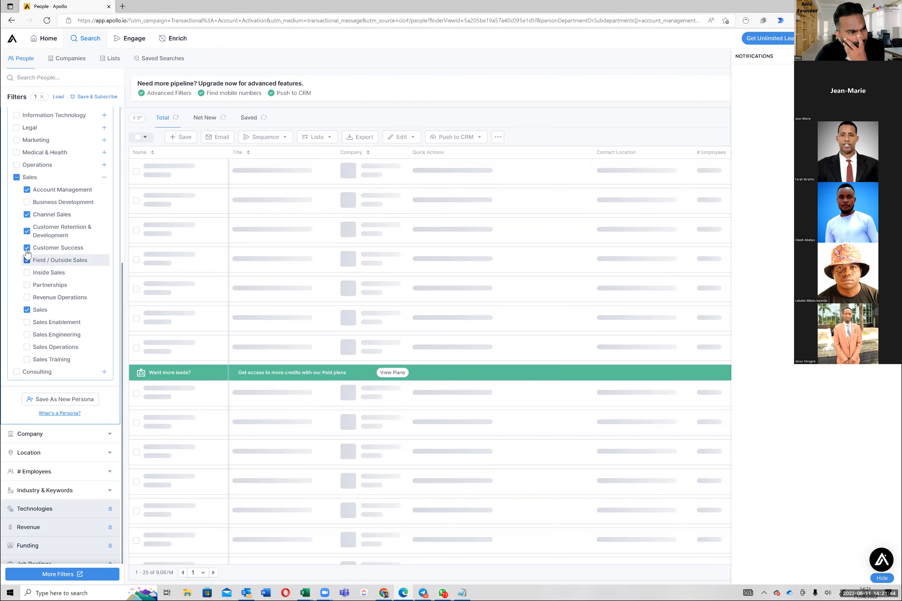
{"action": "left_click", "coordinate": [27, 255]}
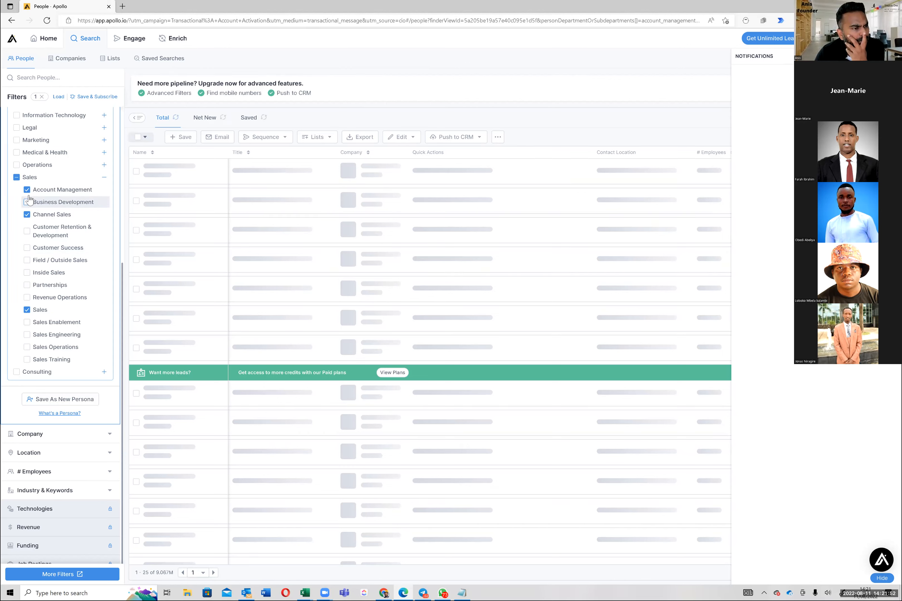
{"action": "left_click", "coordinate": [49, 206]}
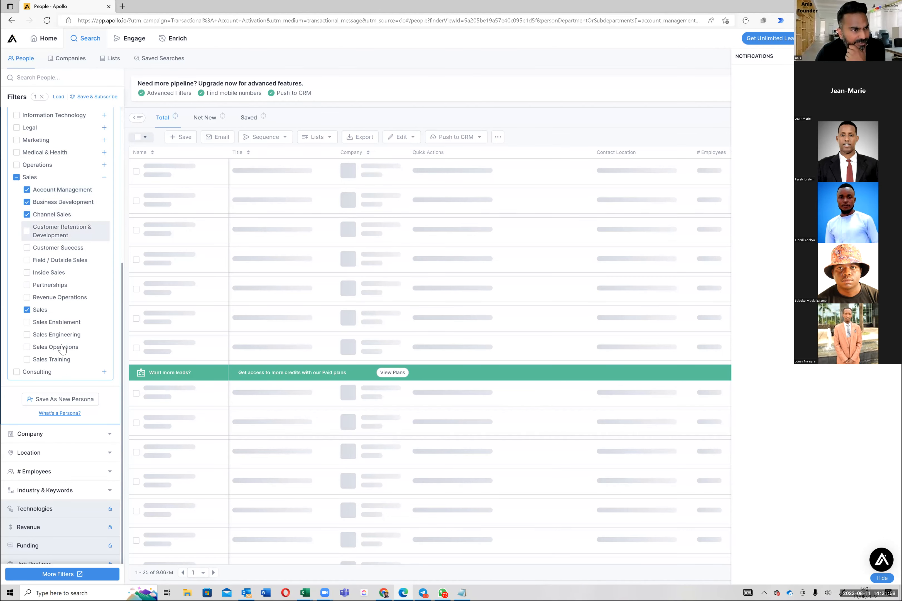
{"action": "scroll", "coordinate": [66, 341], "scroll_direction": "up", "scroll_amount": 2}
{"action": "scroll", "coordinate": [111, 393], "scroll_direction": "up", "scroll_amount": 4}
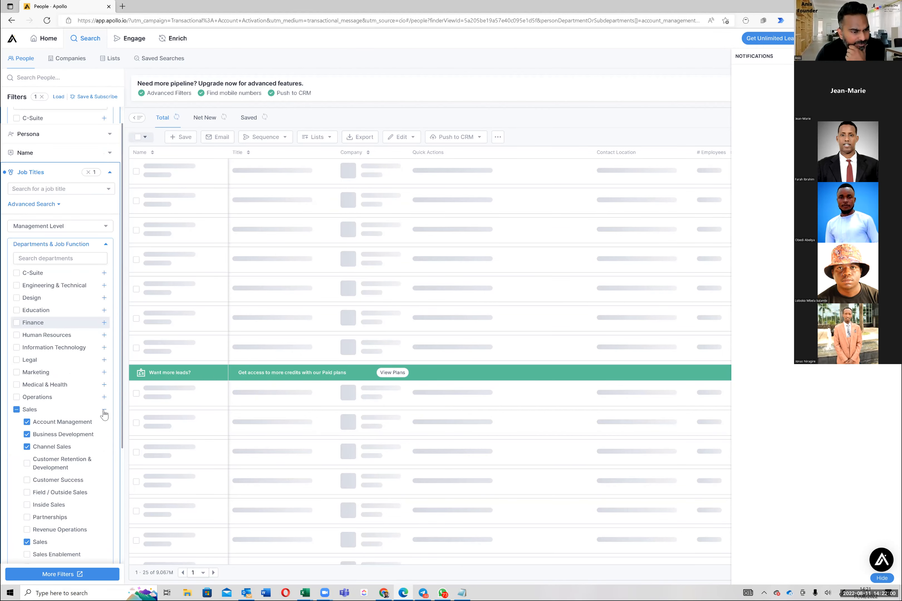
{"action": "left_click", "coordinate": [104, 410]}
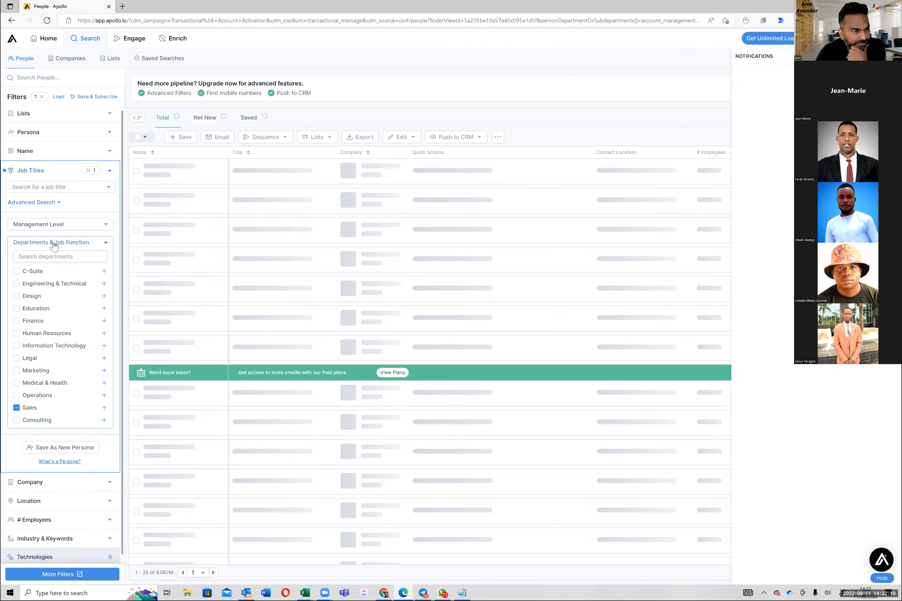
Step: Filter the management level to Vp and collapse the Management Level and Departments & Job Function lists
{"action": "left_click", "coordinate": [65, 226]}
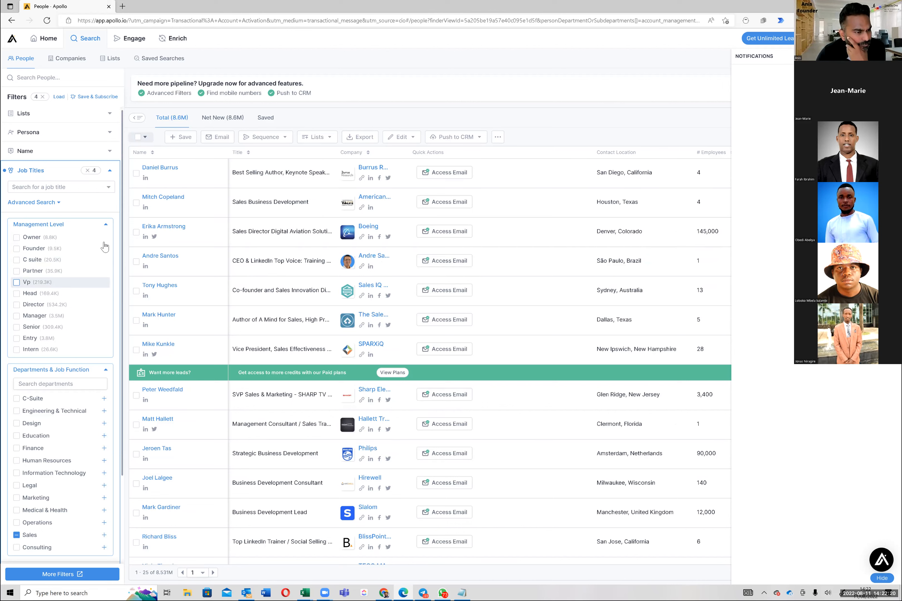
{"action": "left_click", "coordinate": [106, 225]}
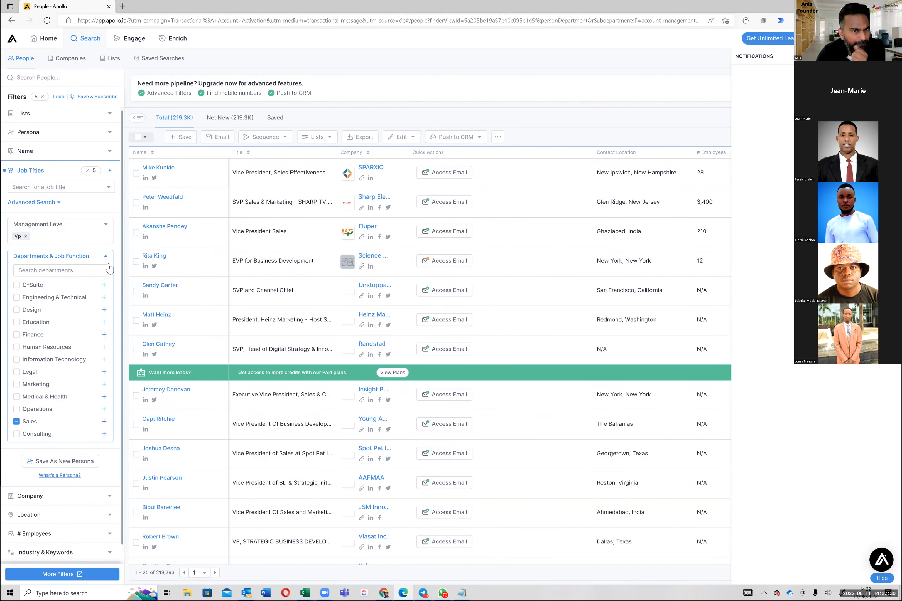
{"action": "left_click", "coordinate": [106, 258]}
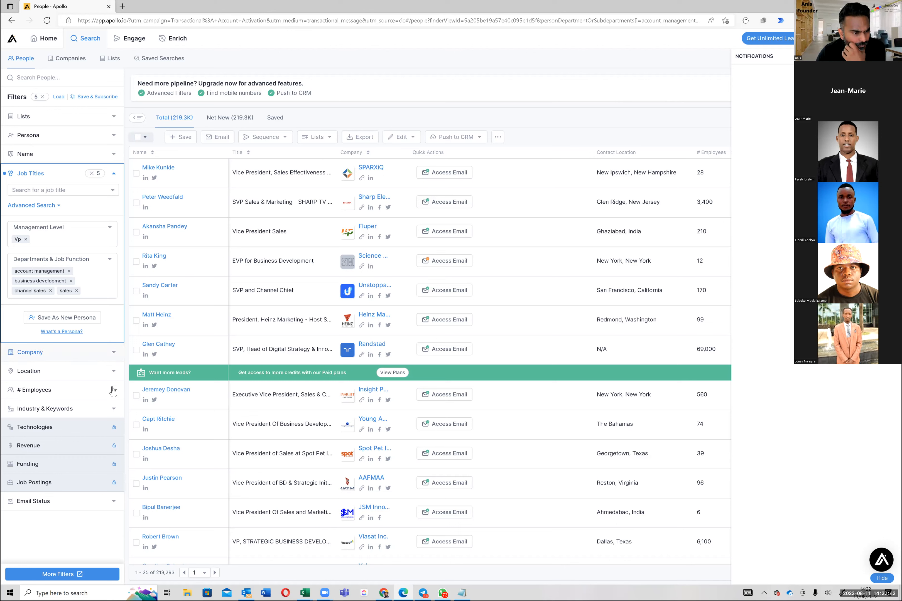
Step: Filter the people search by contact location to United States
{"action": "left_click", "coordinate": [113, 372]}
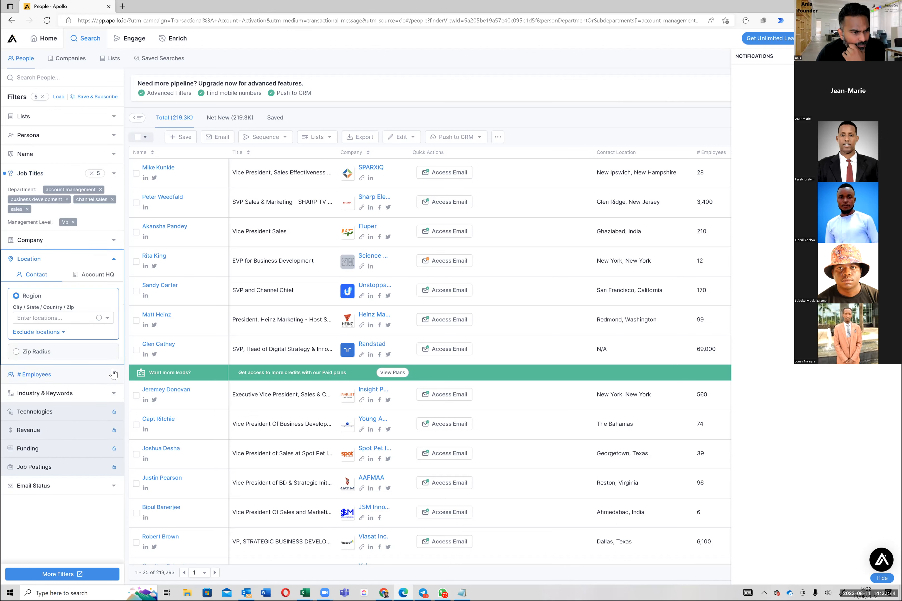
{"action": "left_click", "coordinate": [83, 318]}
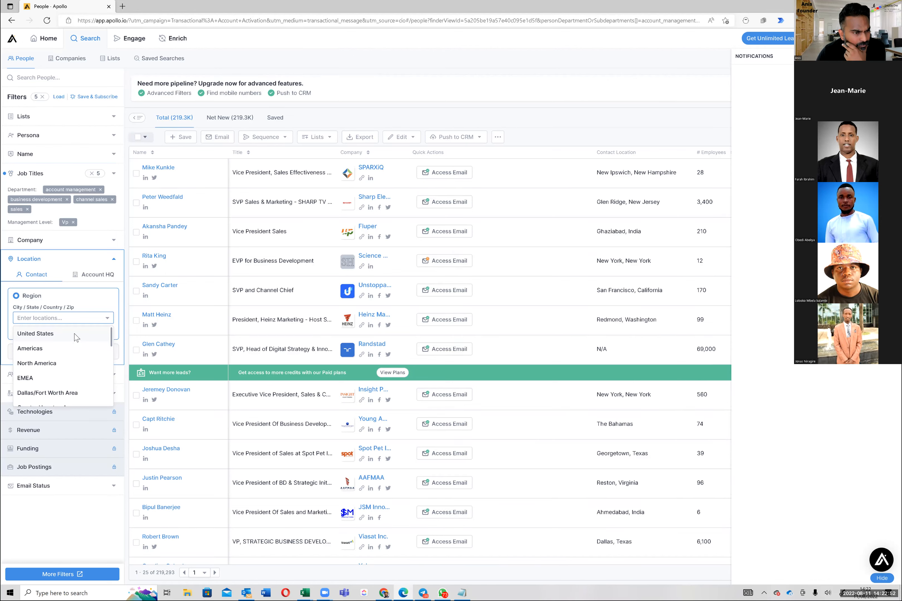
{"action": "left_click", "coordinate": [77, 336]}
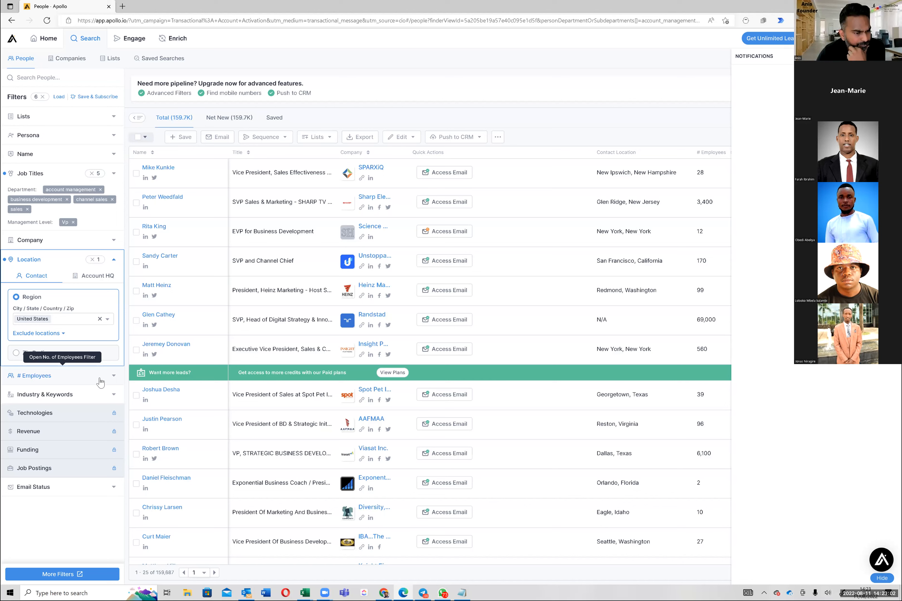
Step: Filter the number of employees to the predefined range 10001+ and collapse that filter
{"action": "left_click", "coordinate": [114, 377]}
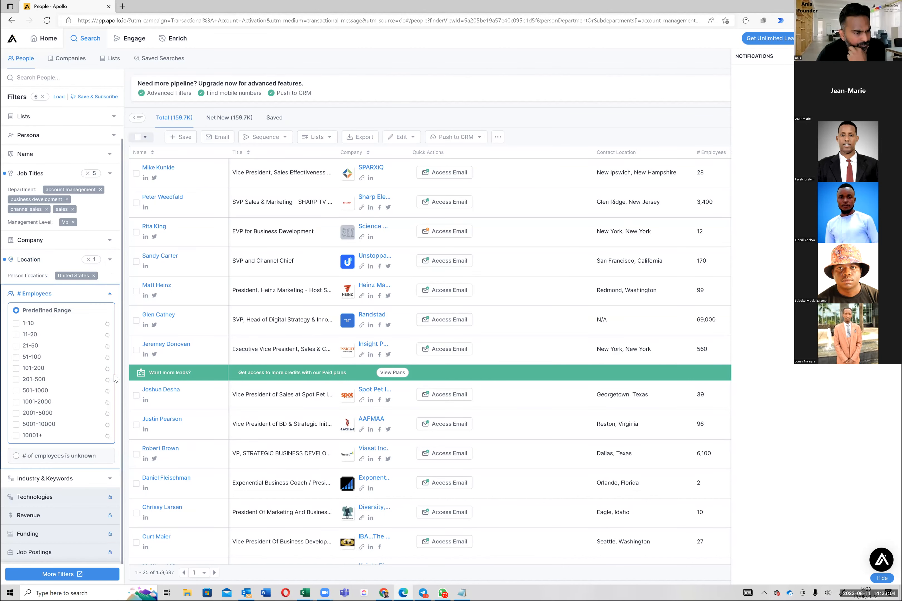
{"action": "scroll", "coordinate": [31, 419], "scroll_direction": "down", "scroll_amount": 1}
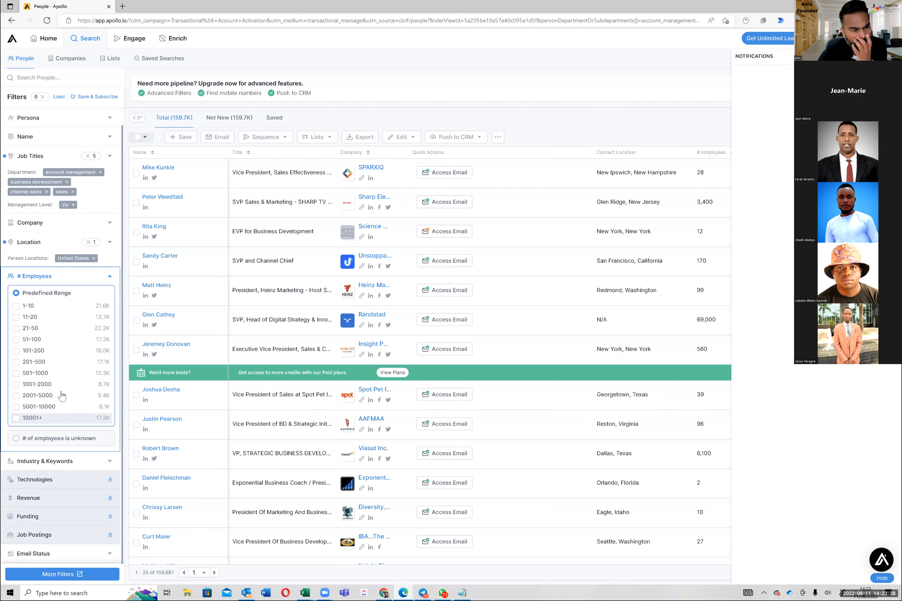
{"action": "left_click", "coordinate": [38, 418]}
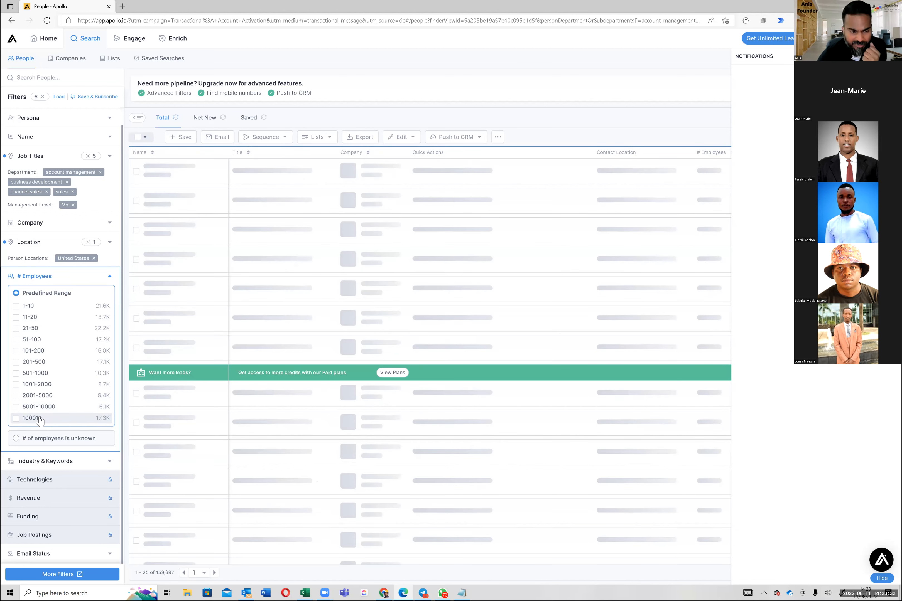
{"action": "left_click", "coordinate": [110, 278]}
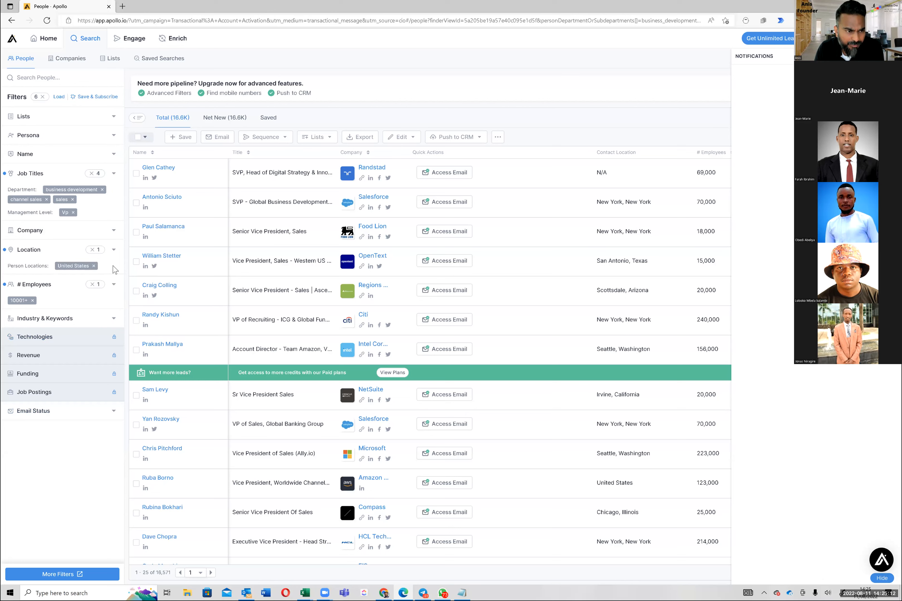
Step: Look through the suggested contact regions in the Location filter and collapse it without changing the selection
{"action": "left_click", "coordinate": [113, 254]}
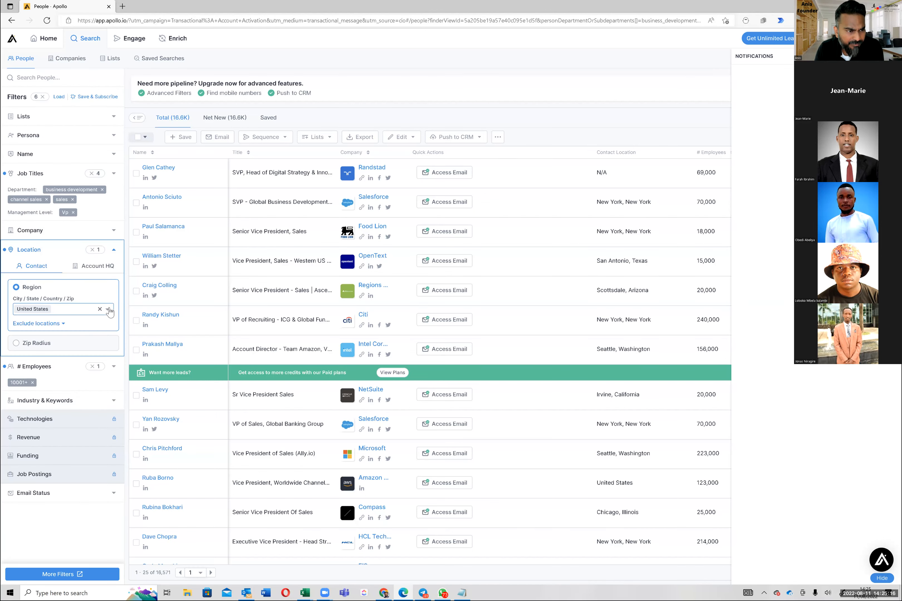
{"action": "left_click", "coordinate": [107, 309]}
{"action": "scroll", "coordinate": [86, 362], "scroll_direction": "down", "scroll_amount": 1}
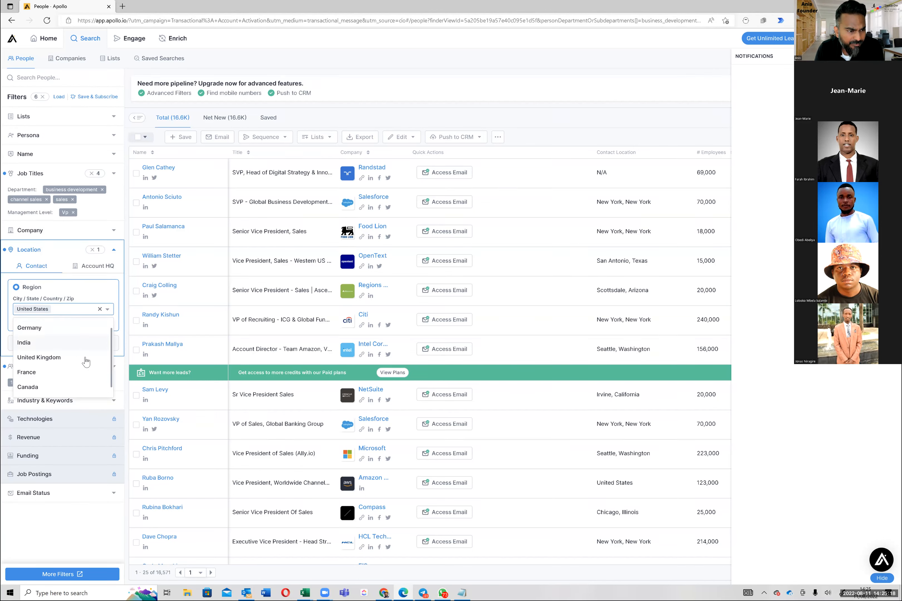
{"action": "scroll", "coordinate": [84, 372], "scroll_direction": "down", "scroll_amount": 1}
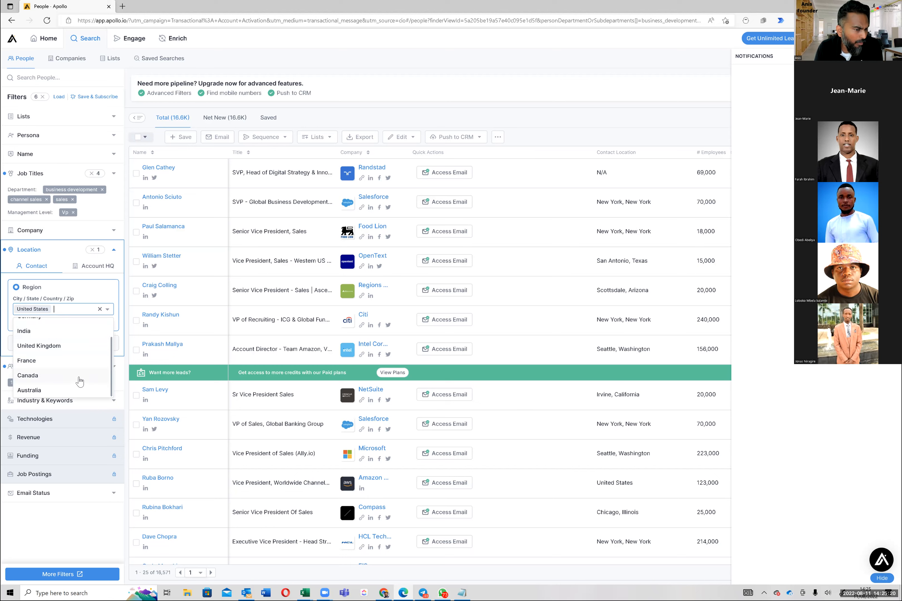
{"action": "scroll", "coordinate": [79, 379], "scroll_direction": "up", "scroll_amount": 2}
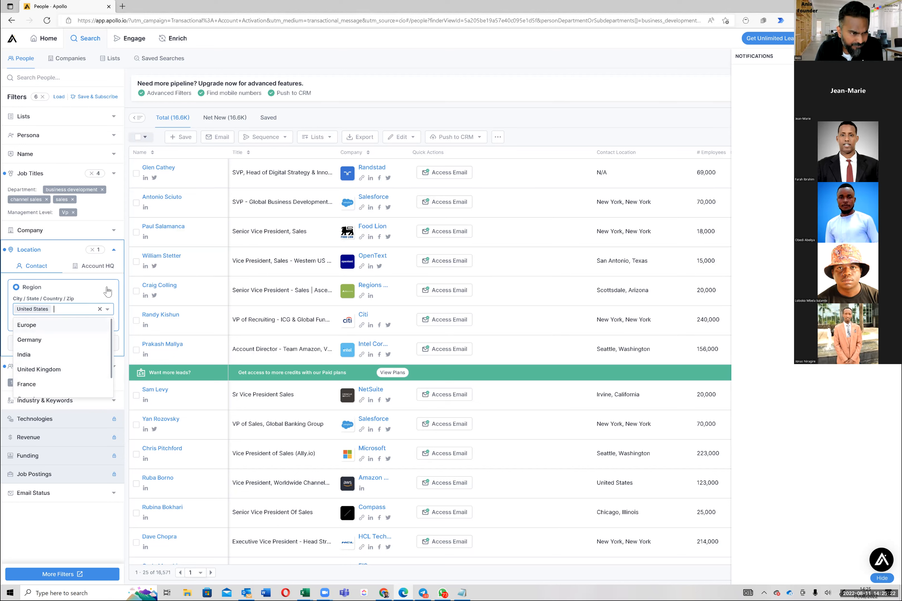
{"action": "left_click", "coordinate": [81, 298]}
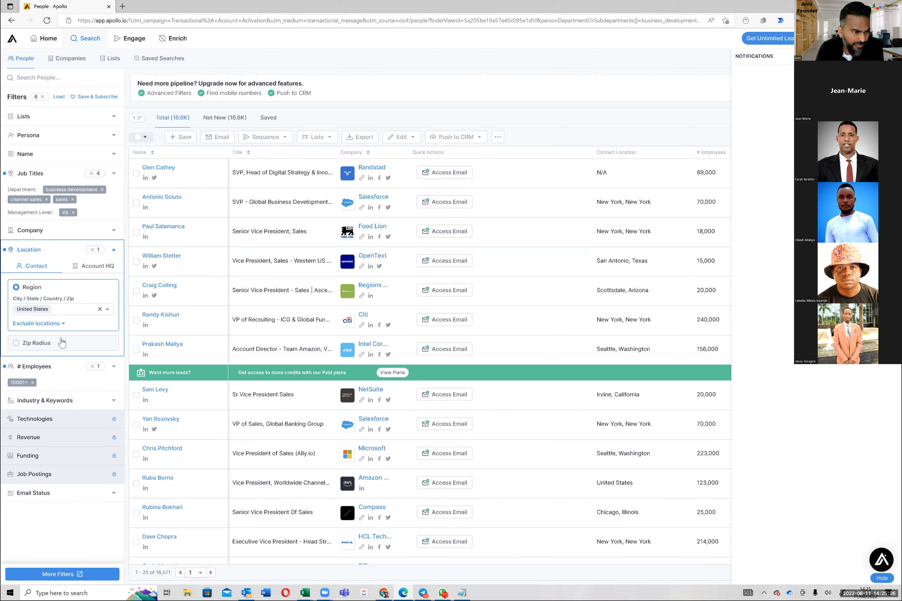
{"action": "left_click", "coordinate": [114, 250]}
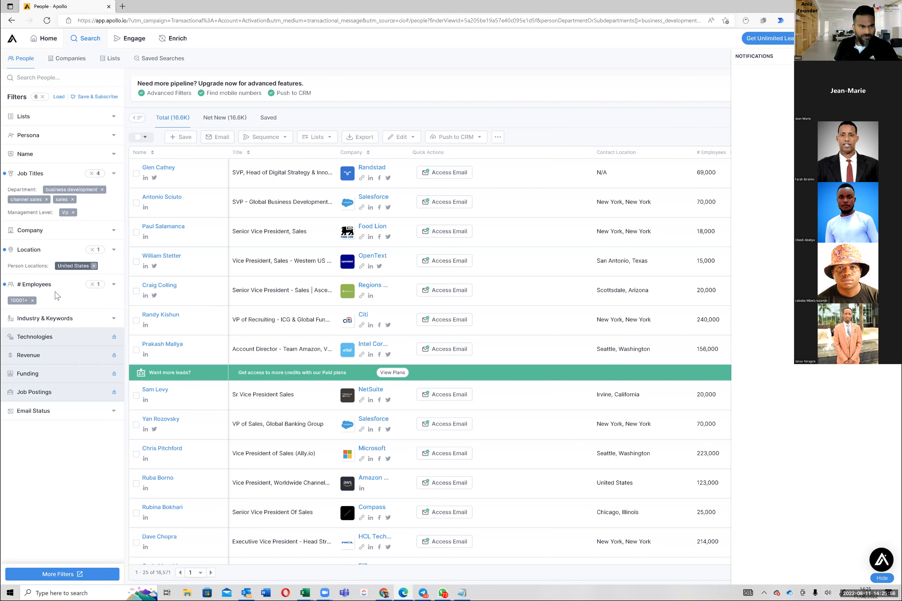
Step: Clear the United States location filter and the 10001+ employee range from the people search
{"action": "left_click", "coordinate": [100, 249]}
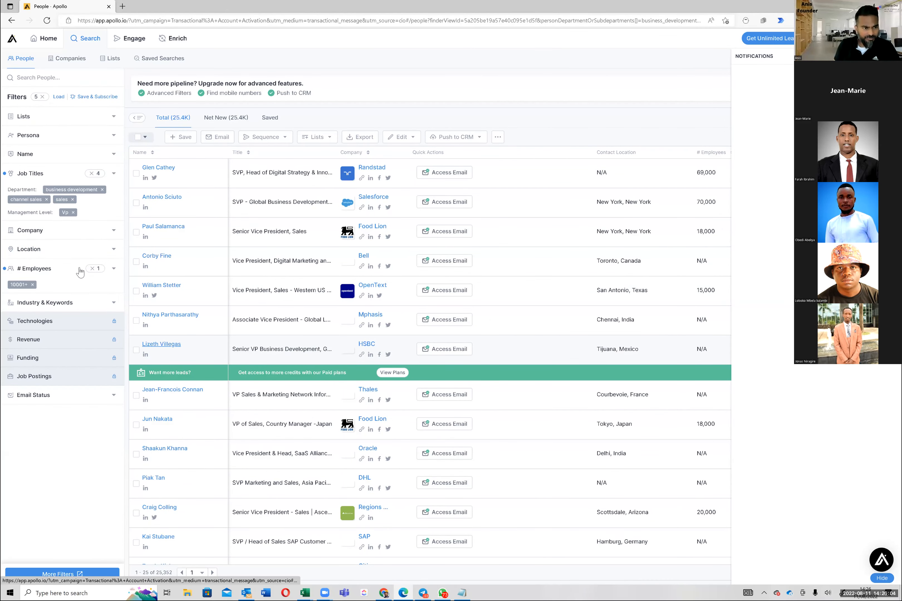
{"action": "left_click", "coordinate": [33, 284]}
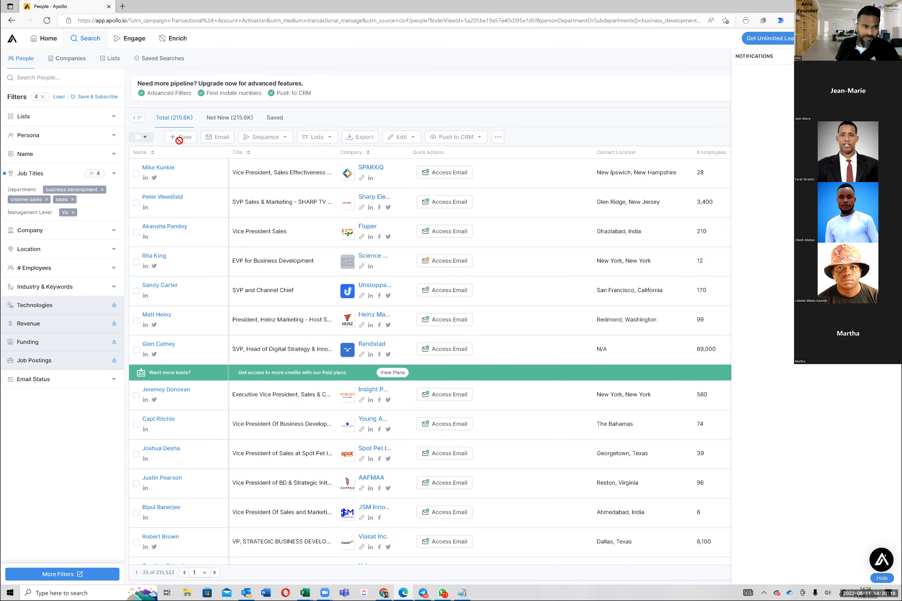
Step: Filter the email status to Verified, collapse that filter and check the resulting people list
{"action": "left_click", "coordinate": [106, 384]}
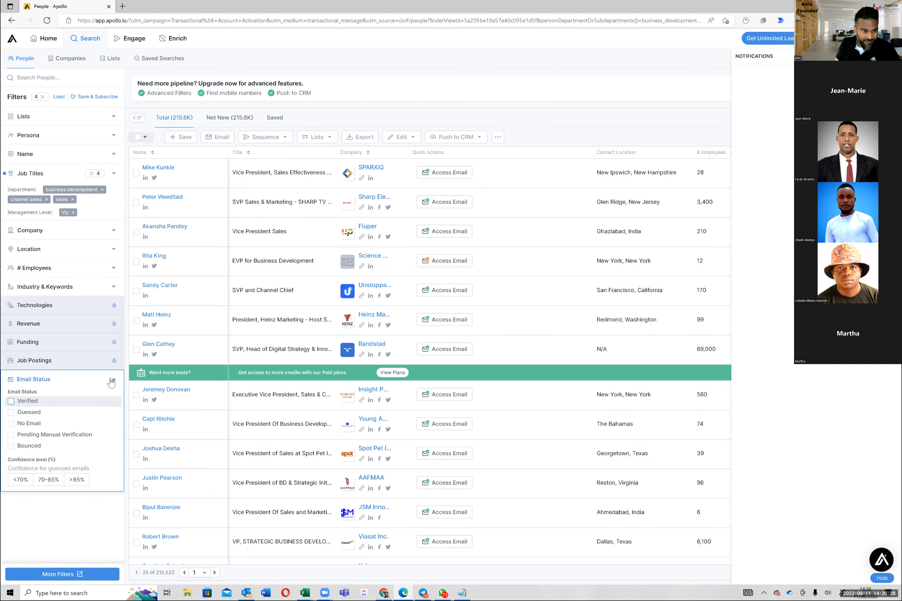
{"action": "left_click", "coordinate": [11, 401]}
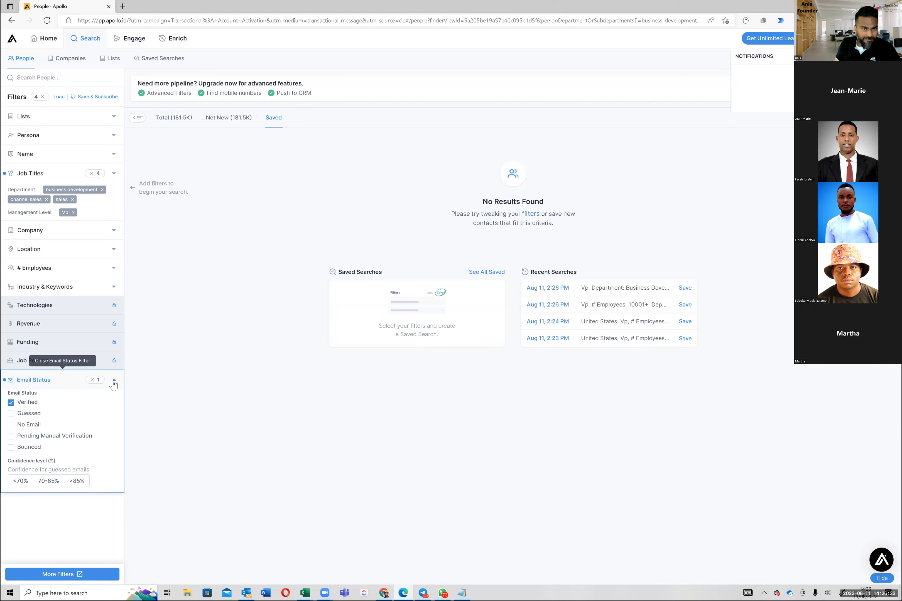
{"action": "left_click", "coordinate": [114, 383]}
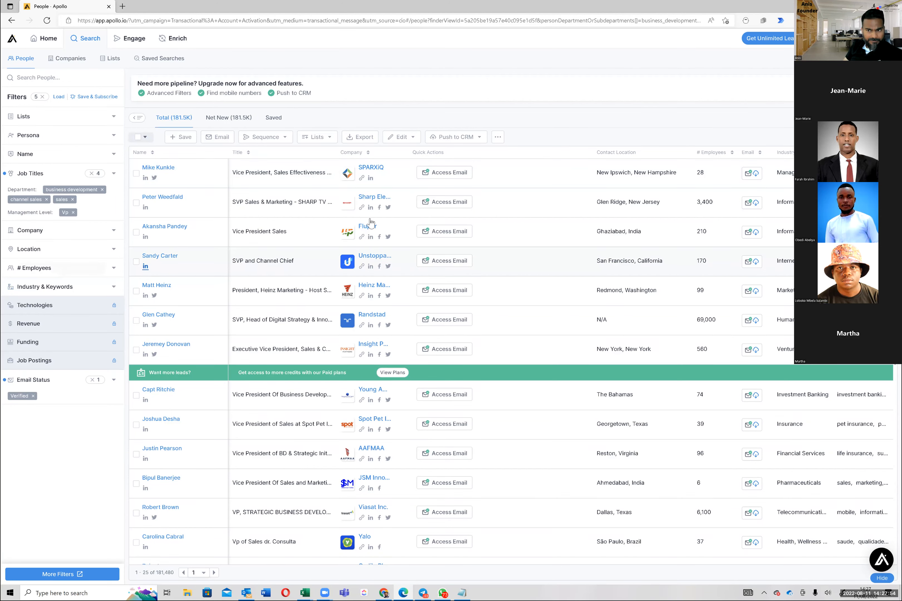
{"action": "scroll", "coordinate": [399, 223], "scroll_direction": "down", "scroll_amount": 5}
{"action": "scroll", "coordinate": [399, 223], "scroll_direction": "up", "scroll_amount": 5}
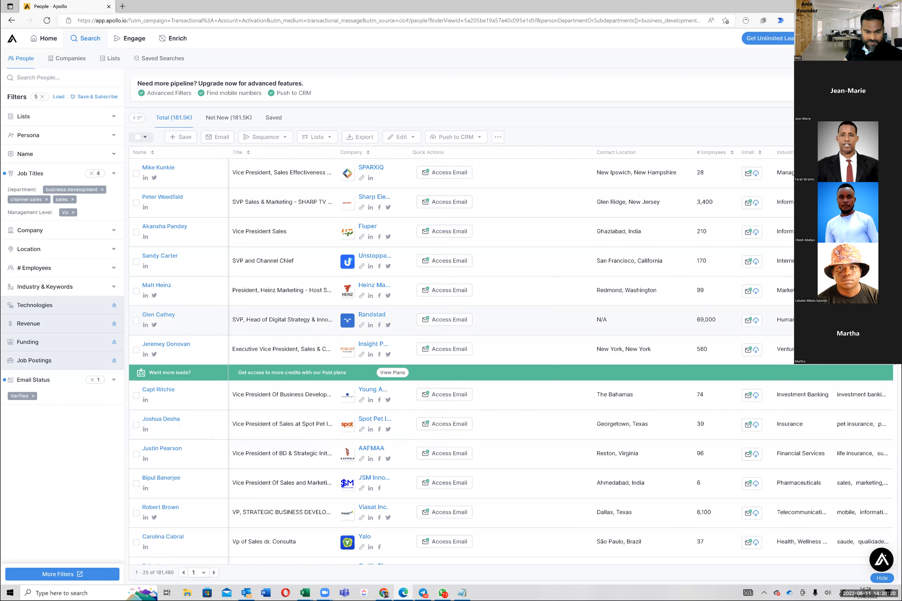
Step: Switch to the Excel client dashboard and enter "Sales & Business Development Executives" as the Market Segment in D102
{"action": "mouse_move", "coordinate": [305, 593]}
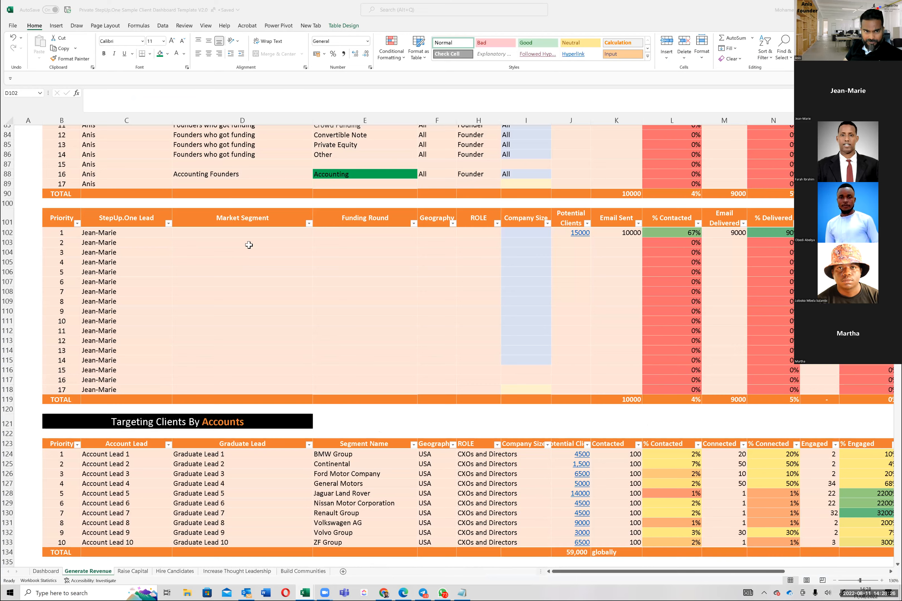
{"action": "left_click", "coordinate": [250, 262]}
{"action": "key", "text": "Up"}
{"action": "key", "text": "Up"}
{"action": "key", "text": "Up"}
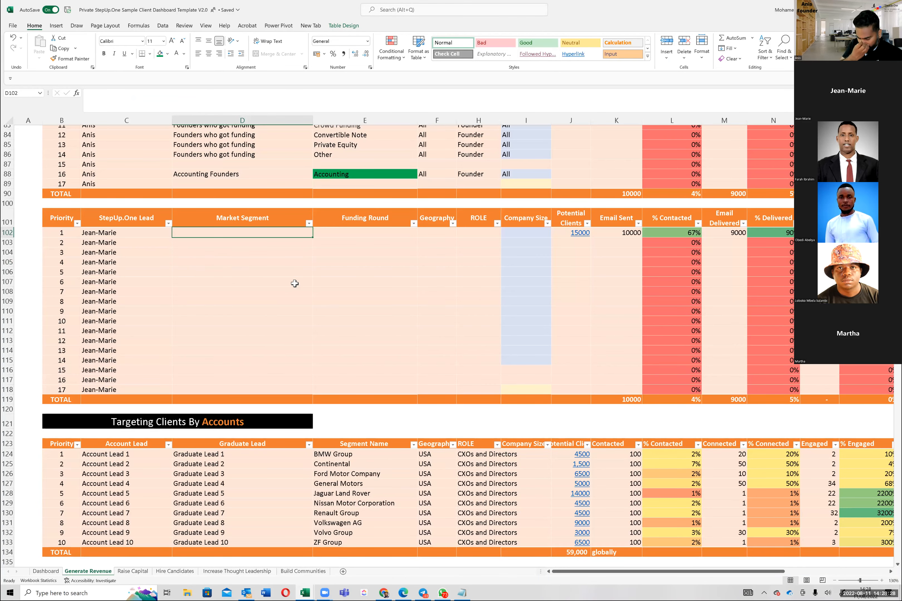
{"action": "type", "text": "SAles "}
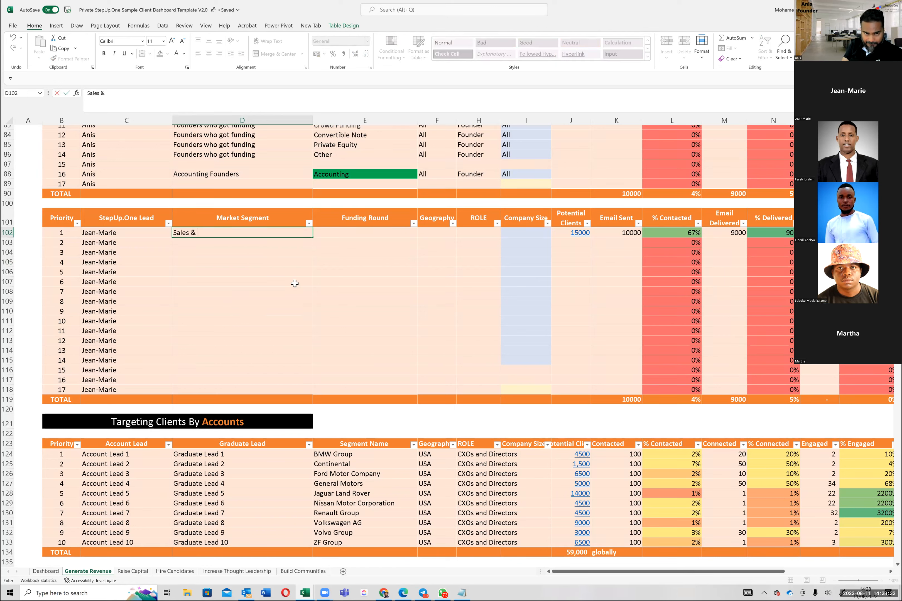
{"action": "type", "text": "& Business D"}
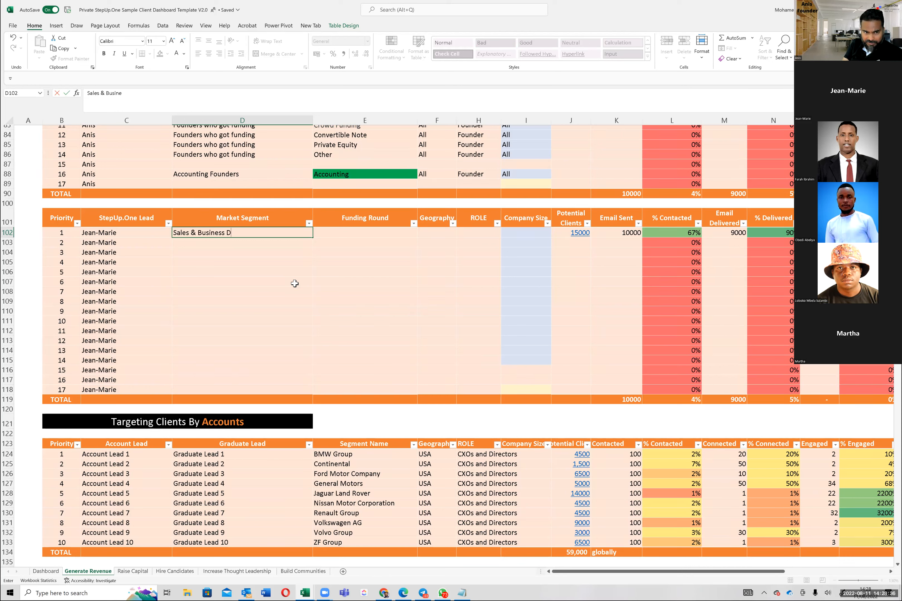
{"action": "type", "text": "evelopment Executives"}
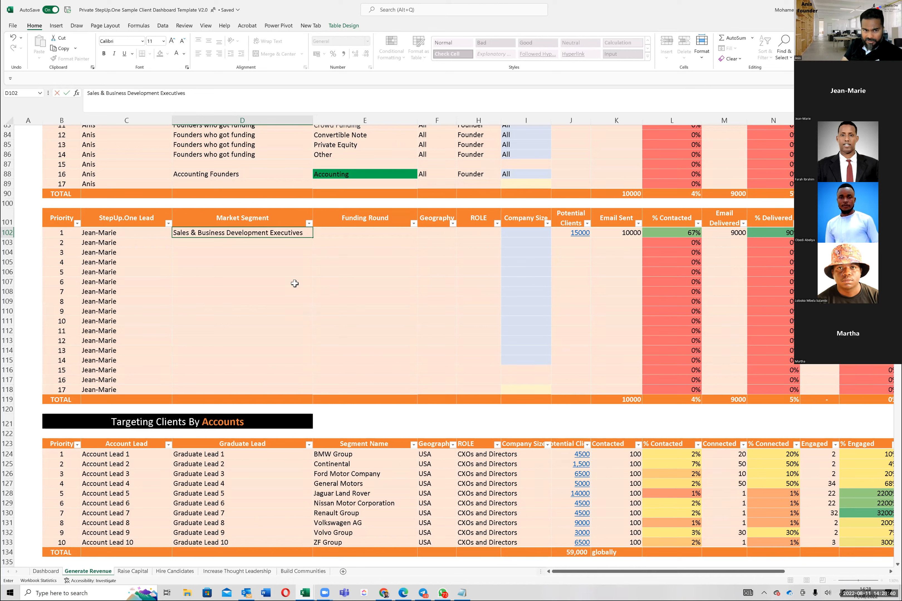
{"action": "key", "text": "Up"}
Step: Clear the Funding Round column heading in E101 of the client segment table
{"action": "key", "text": "Right"}
{"action": "key", "text": "Left"}
{"action": "key", "text": "Right"}
{"action": "type", "text": "Rol"}
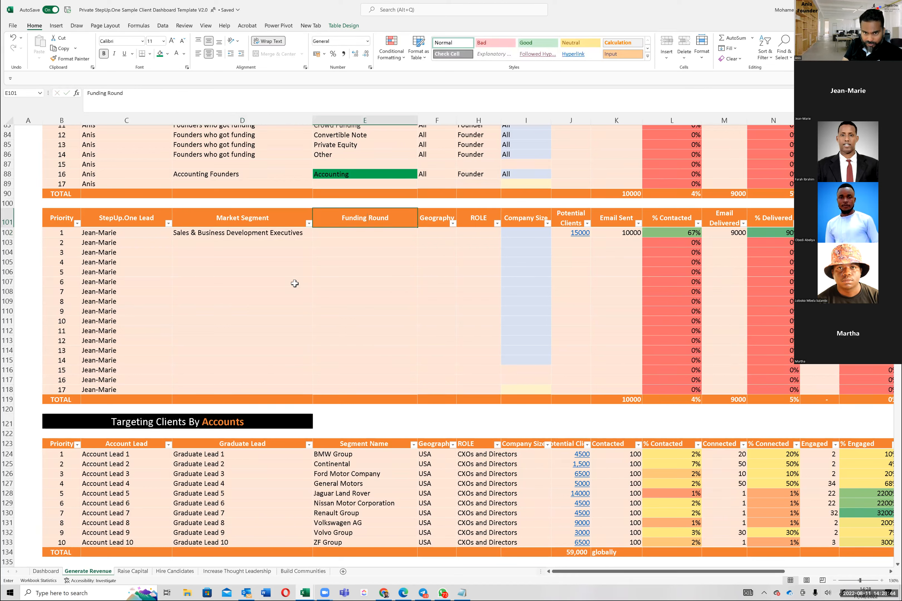
{"action": "key", "text": "BackSpace"}
{"action": "key", "text": "BackSpace"}
{"action": "key", "text": "BackSpace"}
{"action": "key", "text": "ctrl+Return"}
{"action": "key", "text": "Right"}
{"action": "key", "text": "Right"}
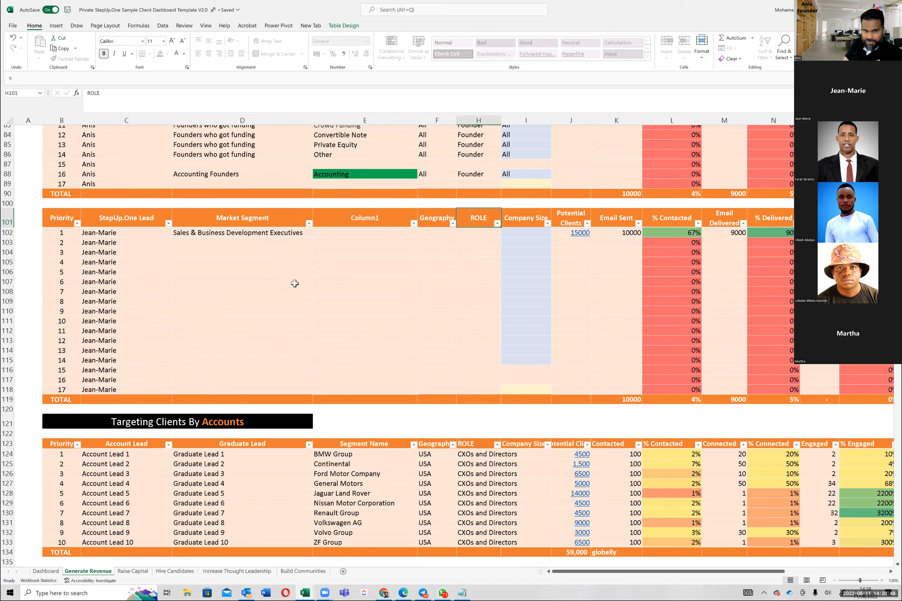
{"action": "key", "text": "Down"}
{"action": "key", "text": "Left"}
{"action": "key", "text": "Left"}
{"action": "key", "text": "Left"}
{"action": "key", "text": "Up"}
{"action": "key", "text": "Right"}
{"action": "key", "text": "Down"}
{"action": "key", "text": "Up"}
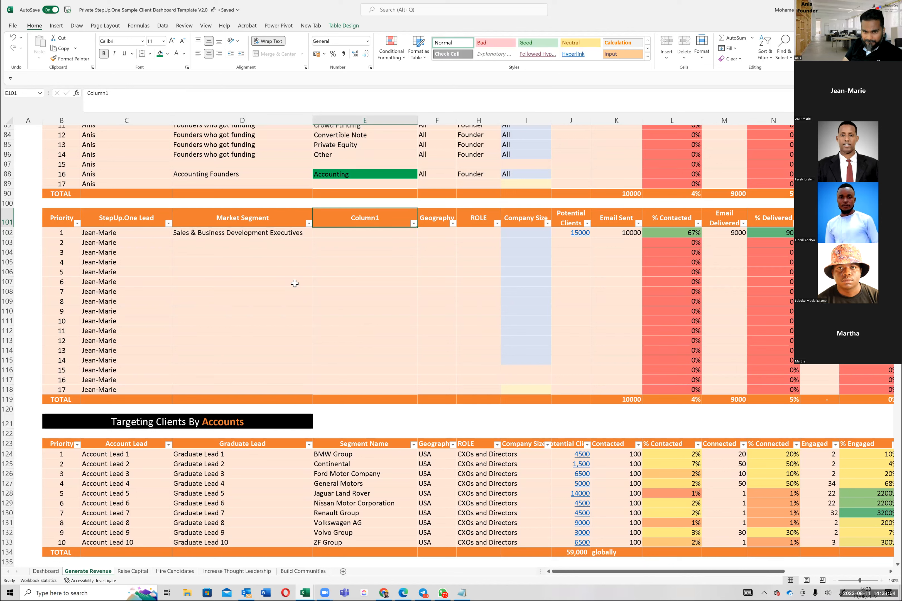
{"action": "key", "text": "Right"}
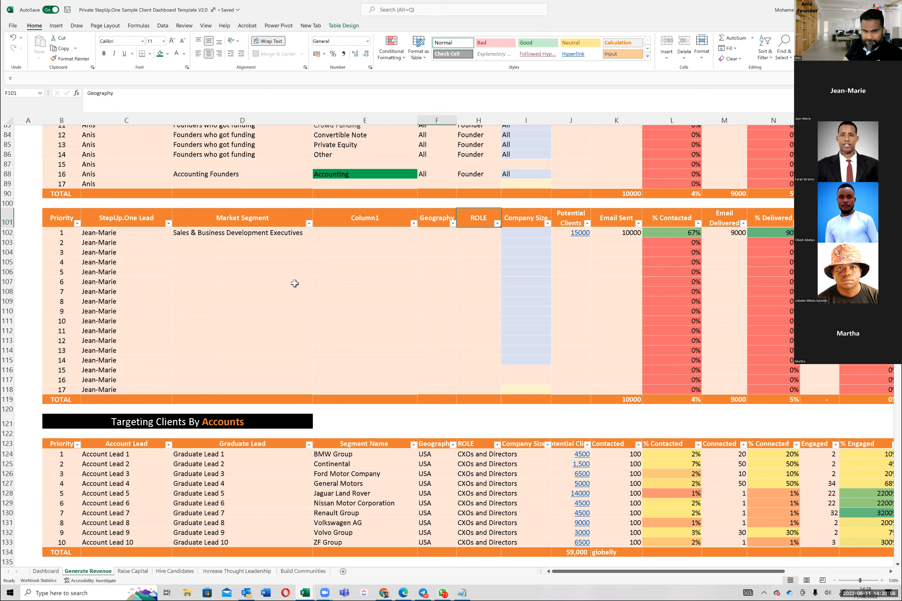
{"action": "key", "text": "Right"}
{"action": "key", "text": "Left"}
{"action": "key", "text": "Left"}
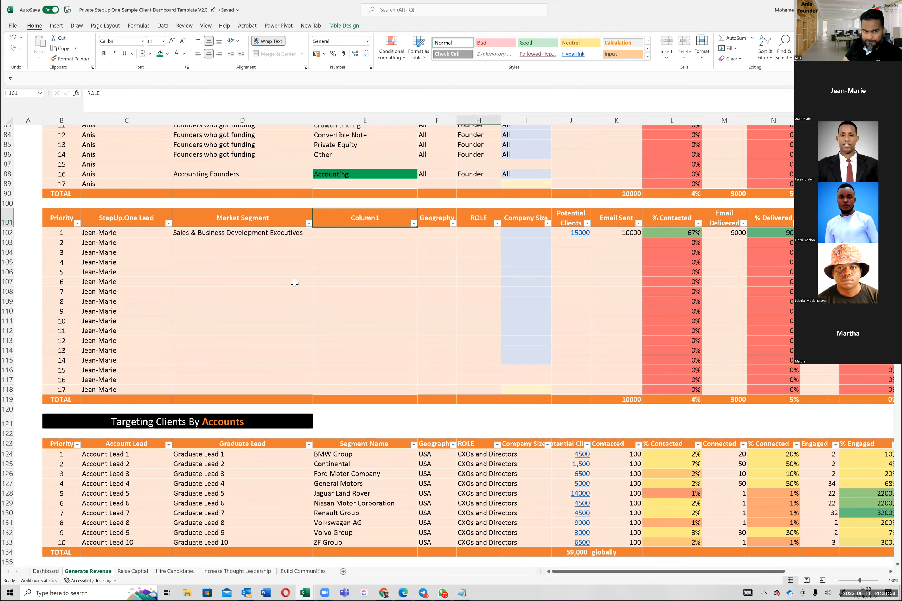
{"action": "key", "text": "Left"}
{"action": "key", "text": "Left"}
{"action": "key", "text": "Left"}
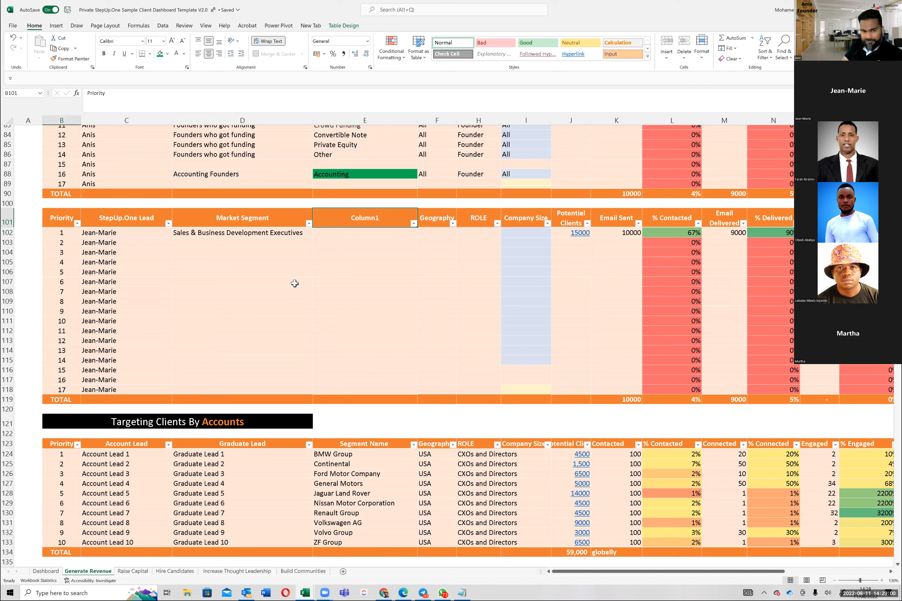
{"action": "key", "text": "Right"}
{"action": "key", "text": "Right"}
{"action": "key", "text": "Right"}
{"action": "key", "text": "Down"}
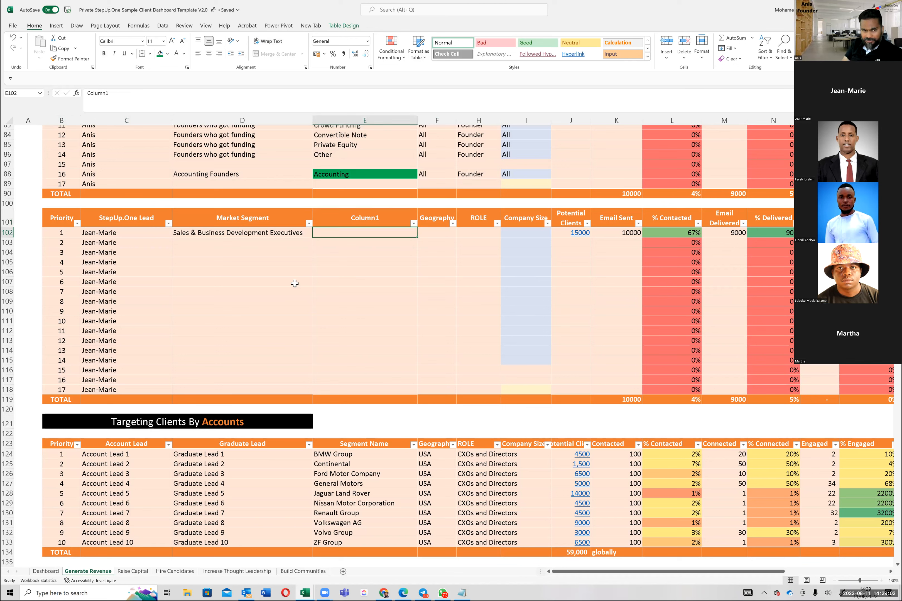
{"action": "key", "text": "Left"}
{"action": "key", "text": "Left"}
{"action": "key", "text": "Right"}
{"action": "key", "text": "Right"}
{"action": "key", "text": "Up"}
{"action": "key", "text": "Right"}
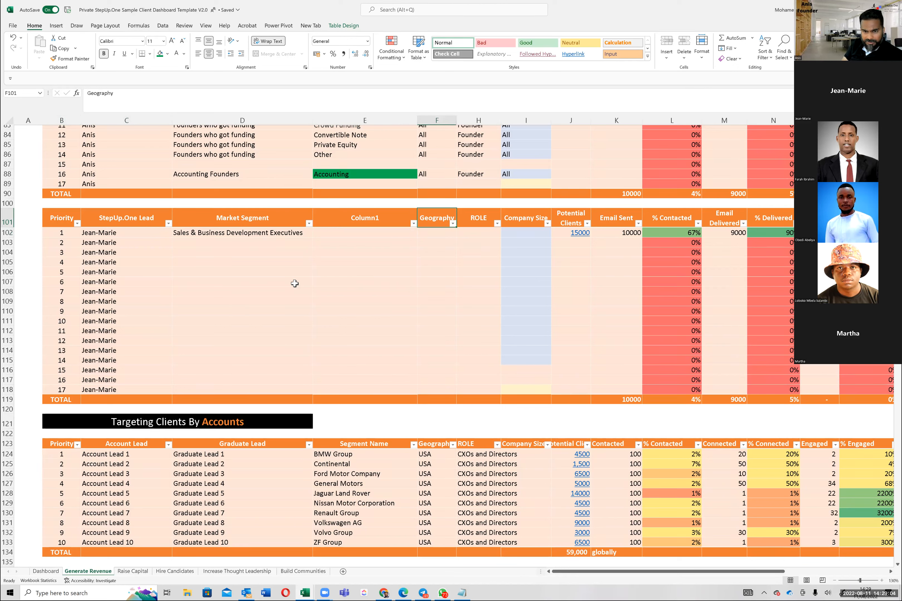
{"action": "key", "text": "Right"}
{"action": "key", "text": "Right"}
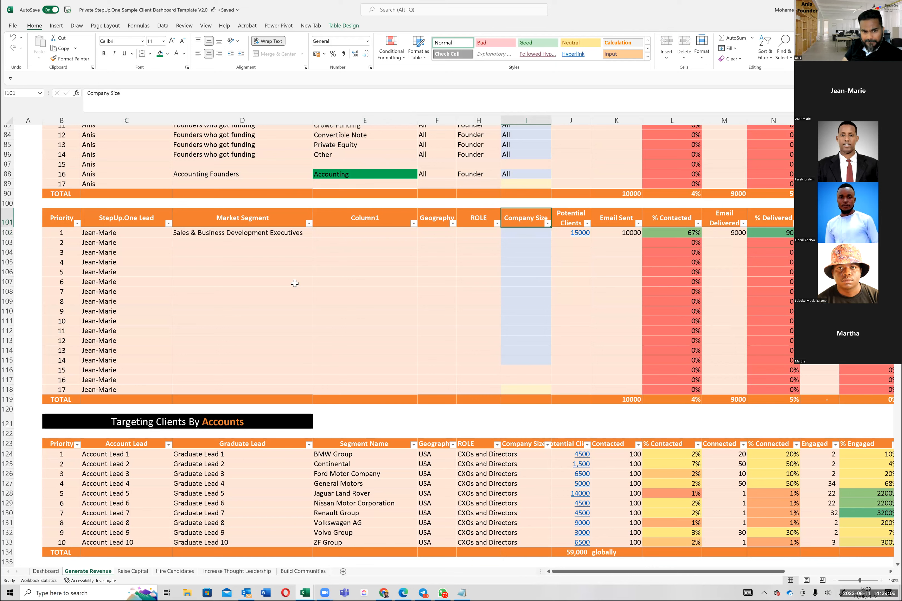
{"action": "key", "text": "Left"}
{"action": "key", "text": "Left"}
{"action": "key", "text": "Left"}
{"action": "key", "text": "Down"}
{"action": "key", "text": "Left"}
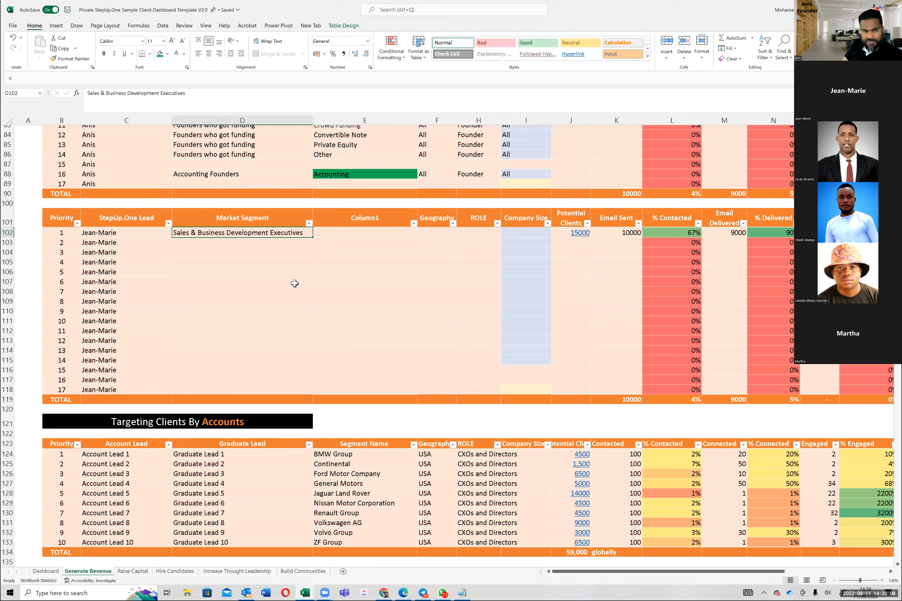
{"action": "key", "text": "Left"}
{"action": "key", "text": "Right"}
{"action": "key", "text": "Right"}
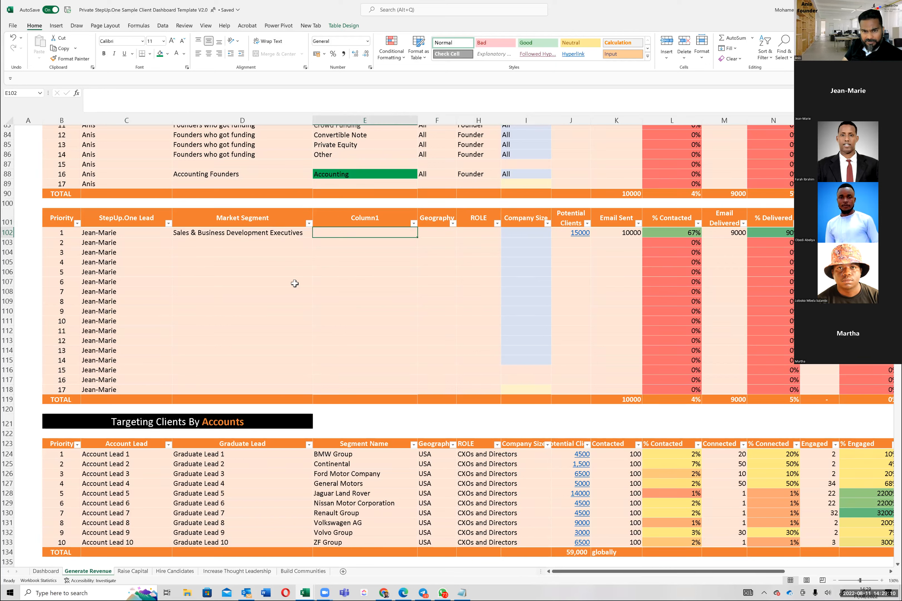
Step: In row 102 of the client segment table, enter "VP" as the Role and "10000+" as the Company Size
{"action": "key", "text": "Right"}
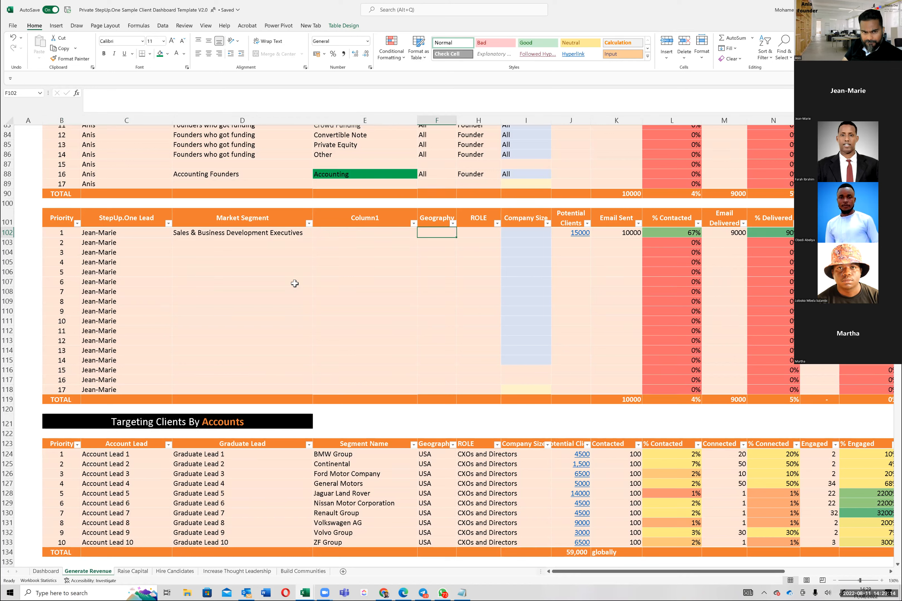
{"action": "key", "text": "Left"}
{"action": "key", "text": "Left"}
{"action": "key", "text": "Right"}
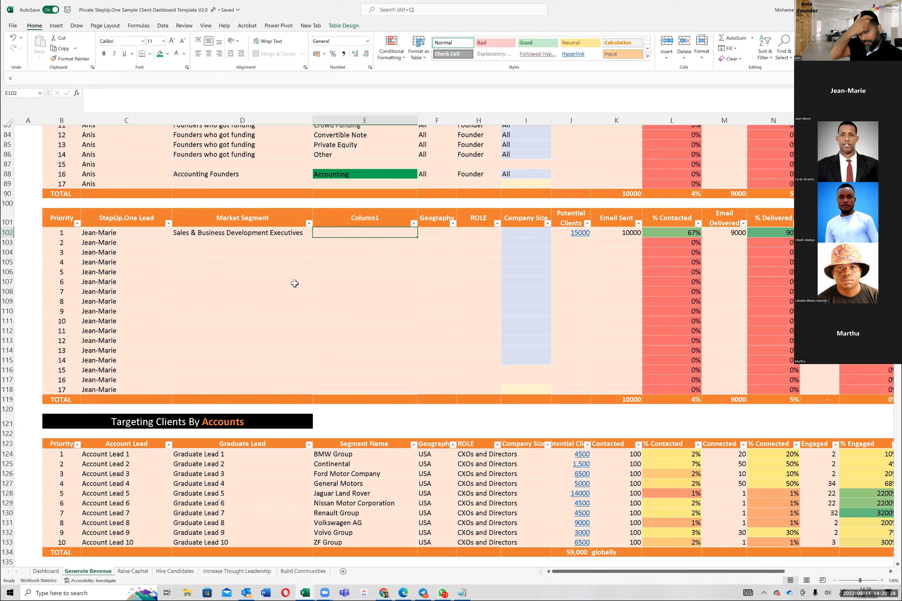
{"action": "key", "text": "Right"}
{"action": "key", "text": "Right"}
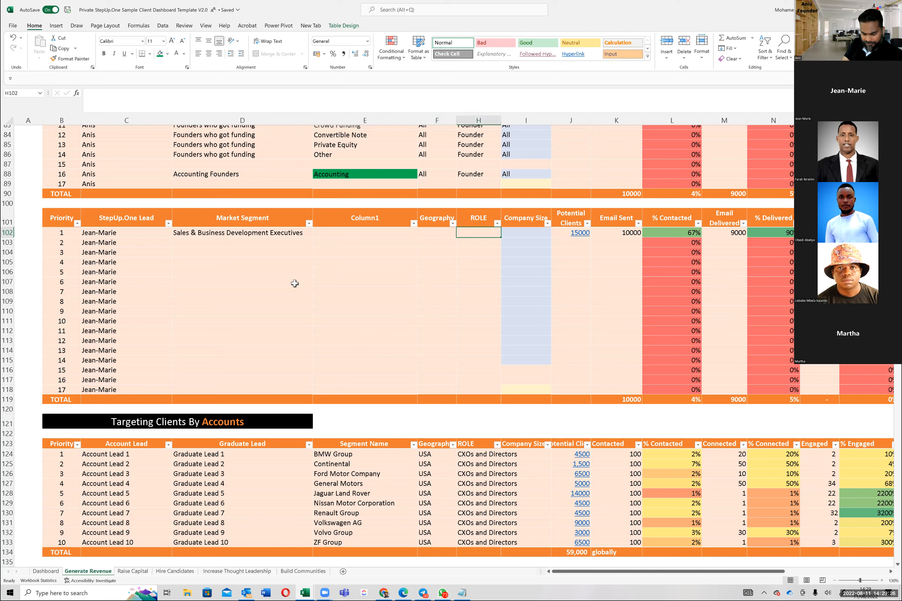
{"action": "type", "text": "VP"}
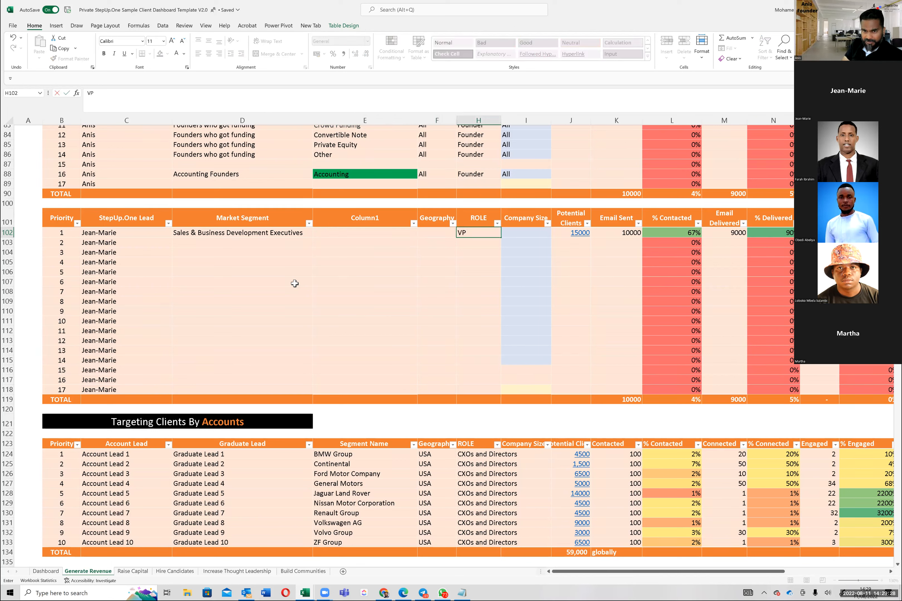
{"action": "key", "text": "Tab"}
{"action": "type", "text": "10000"}
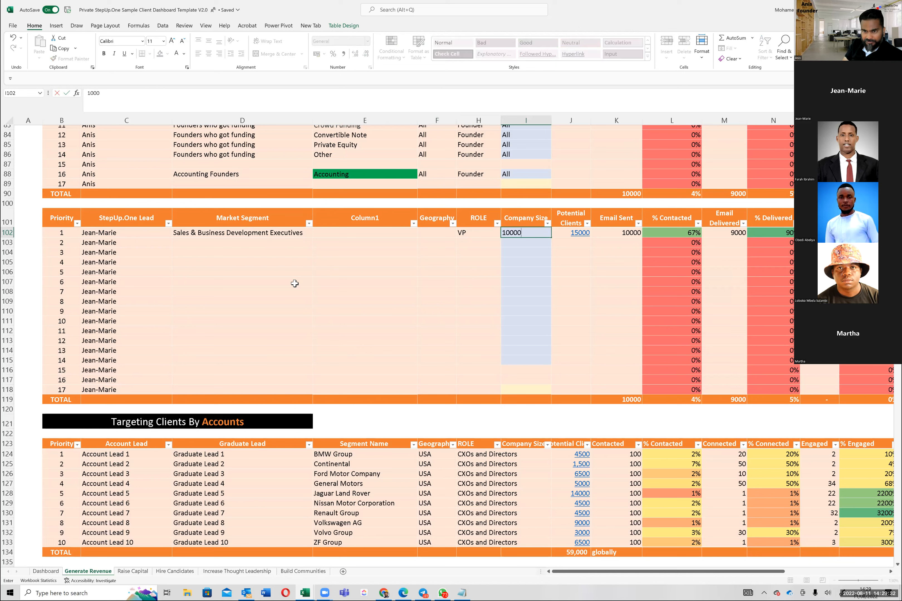
{"action": "type", "text": "+"}
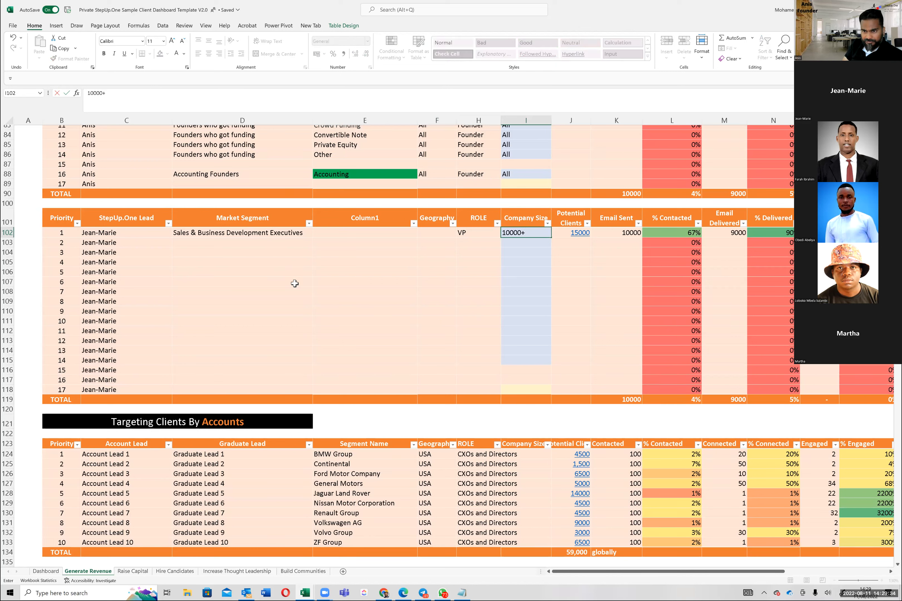
{"action": "key", "text": "Tab"}
Step: Clear the Potential Clients and Email Sent values in J102 and K102
{"action": "key", "text": "Delete"}
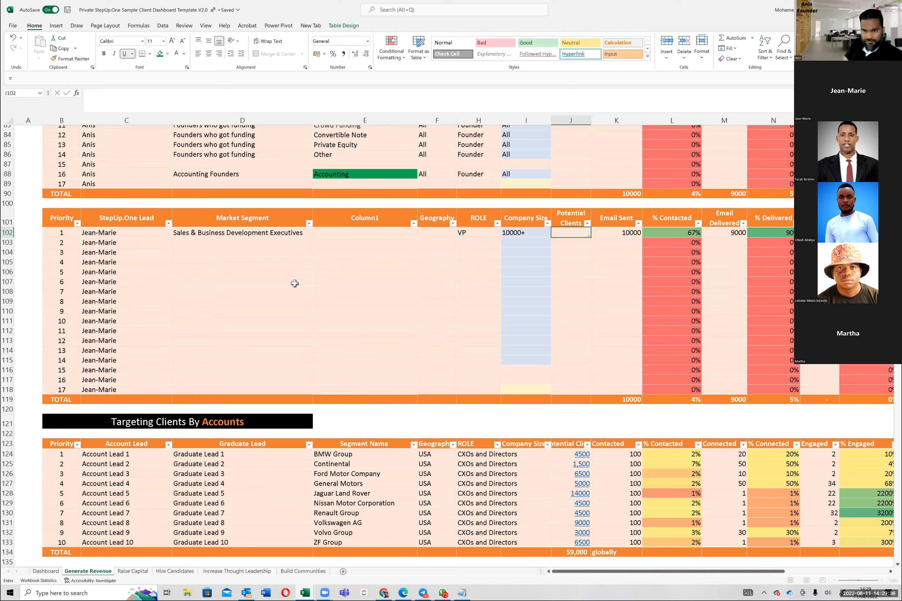
{"action": "key", "text": "Tab"}
{"action": "key", "text": "BackSpace"}
{"action": "key", "text": "Left"}
{"action": "key", "text": "Left"}
{"action": "key", "text": "Left"}
{"action": "key", "text": "Left"}
{"action": "key", "text": "Left"}
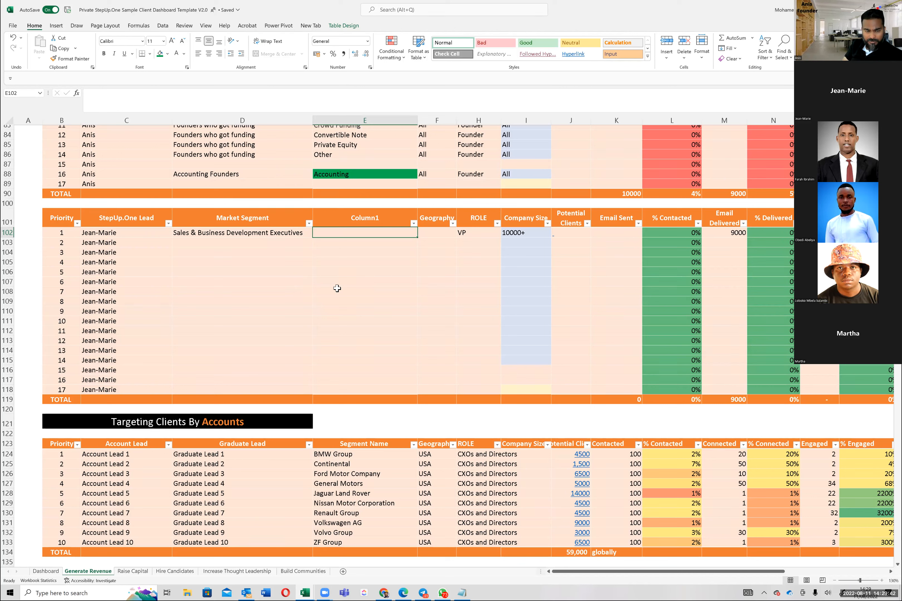
{"action": "key", "text": "Left"}
{"action": "key", "text": "Left"}
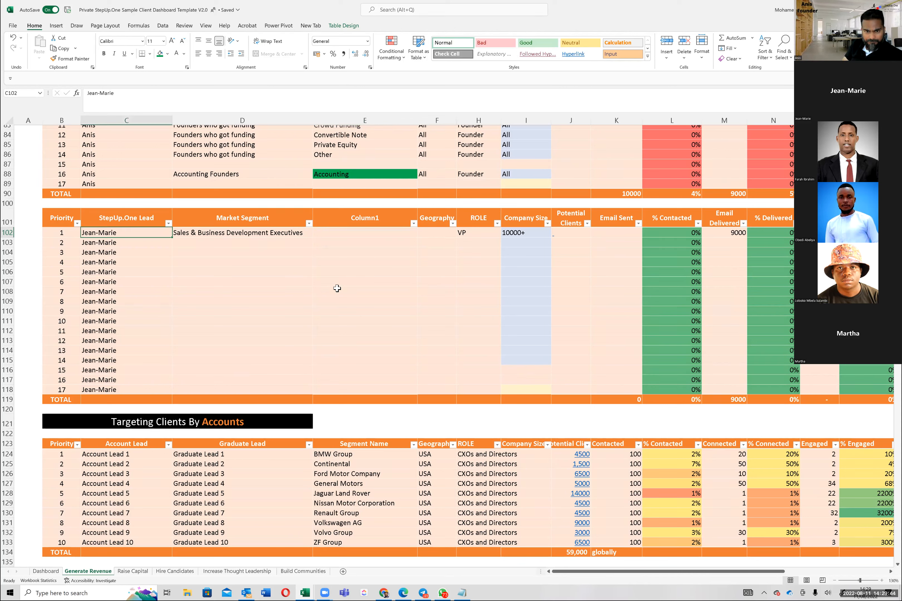
{"action": "key", "text": "Right"}
{"action": "key", "text": "Right"}
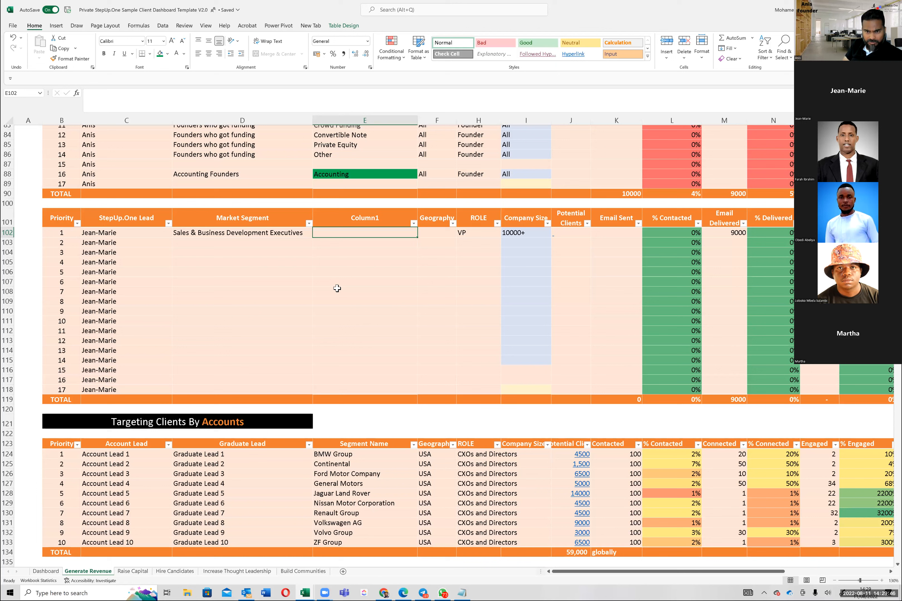
{"action": "key", "text": "Right"}
{"action": "key", "text": "Right"}
{"action": "key", "text": "Left"}
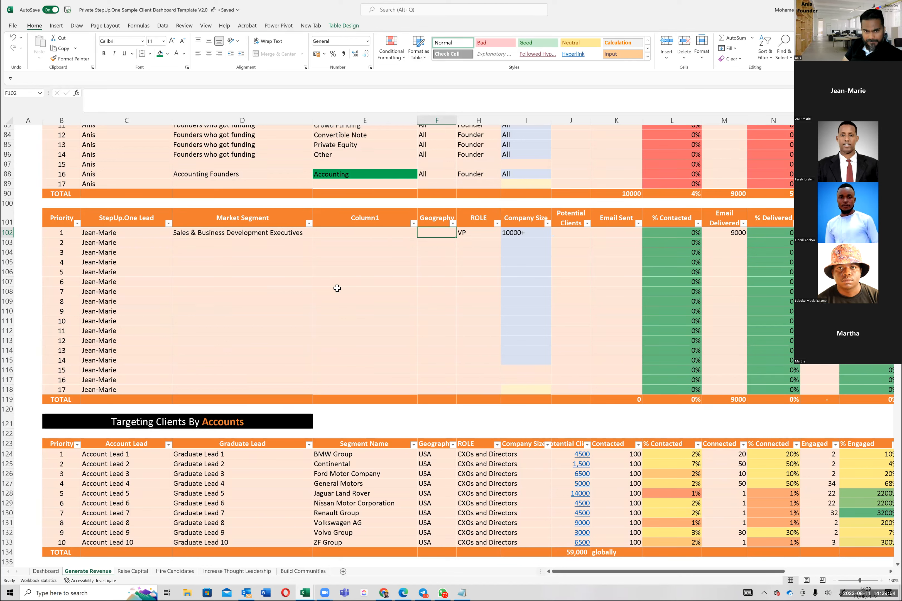
{"action": "key", "text": "Left"}
{"action": "key", "text": "Left"}
Step: Switch to the Apollo people search and replace the Vp management level filter with the 10001+ employee range
{"action": "key", "text": "alt+Tab"}
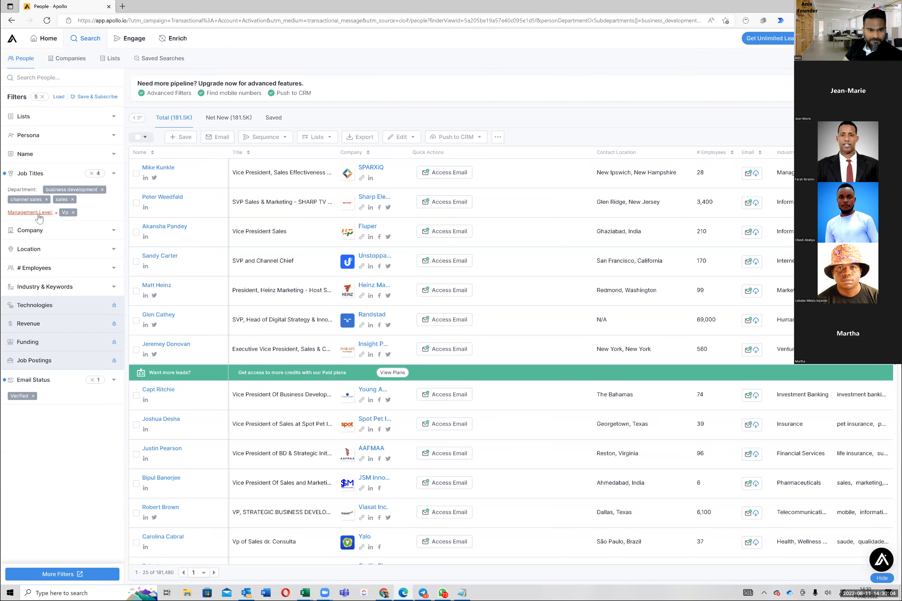
{"action": "left_click", "coordinate": [72, 216]}
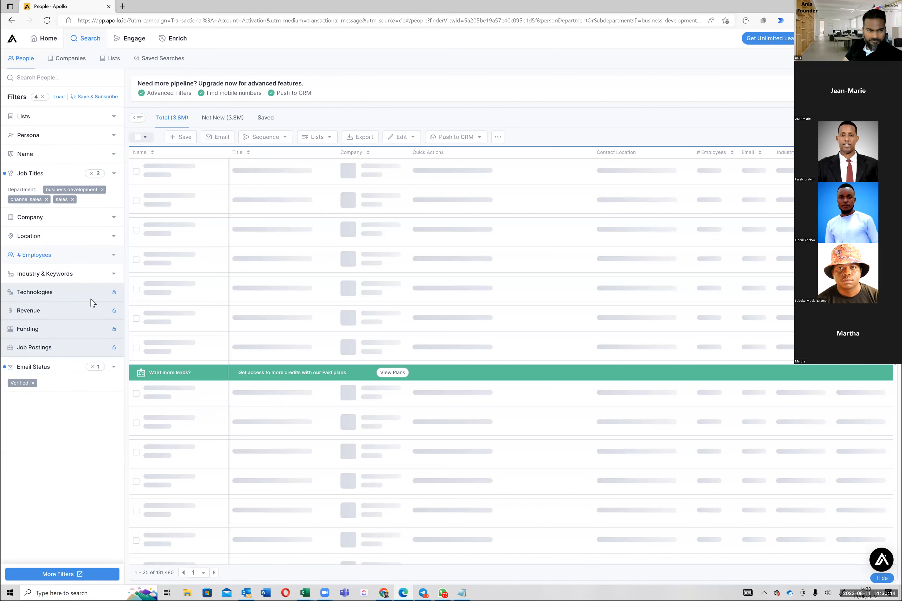
{"action": "left_click", "coordinate": [114, 256]}
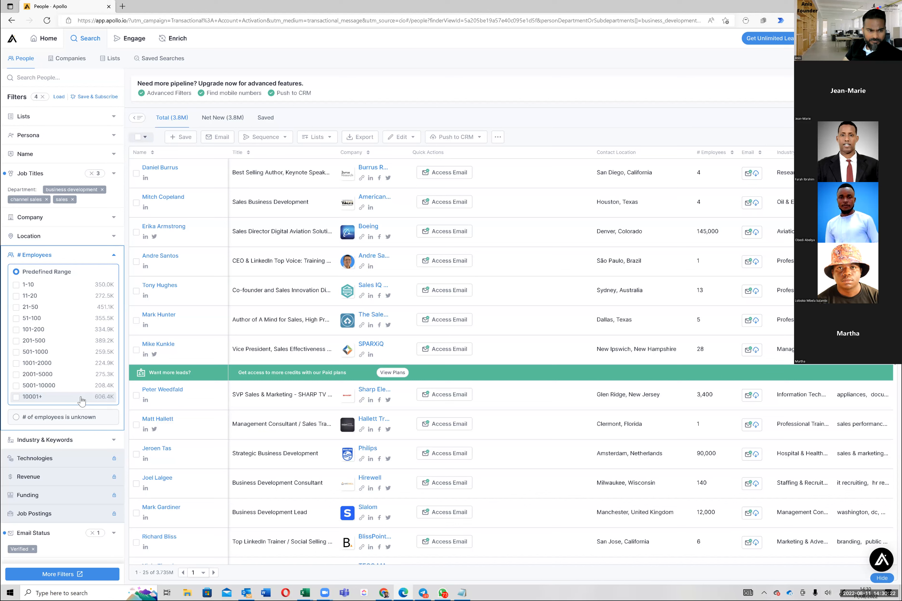
{"action": "left_click", "coordinate": [81, 398]}
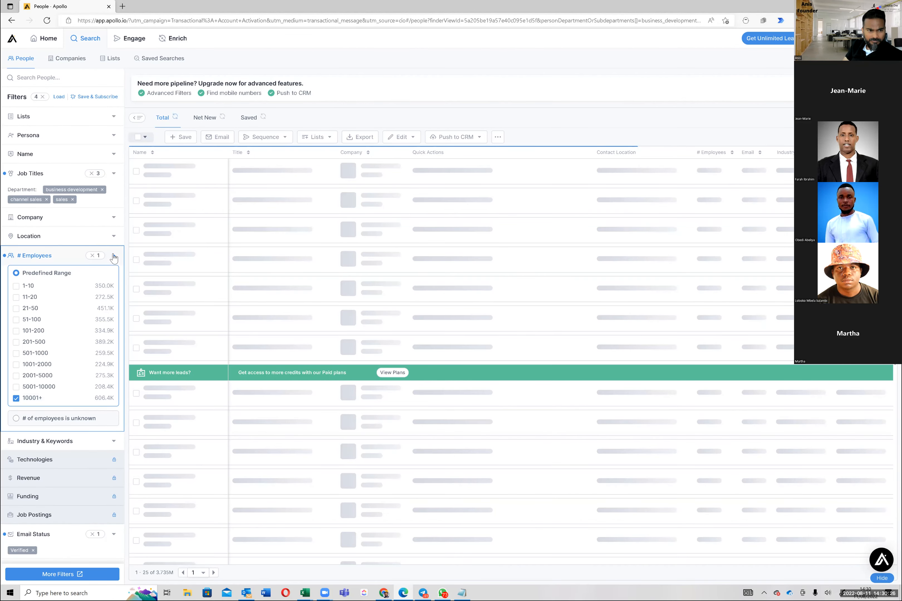
{"action": "left_click", "coordinate": [113, 257]}
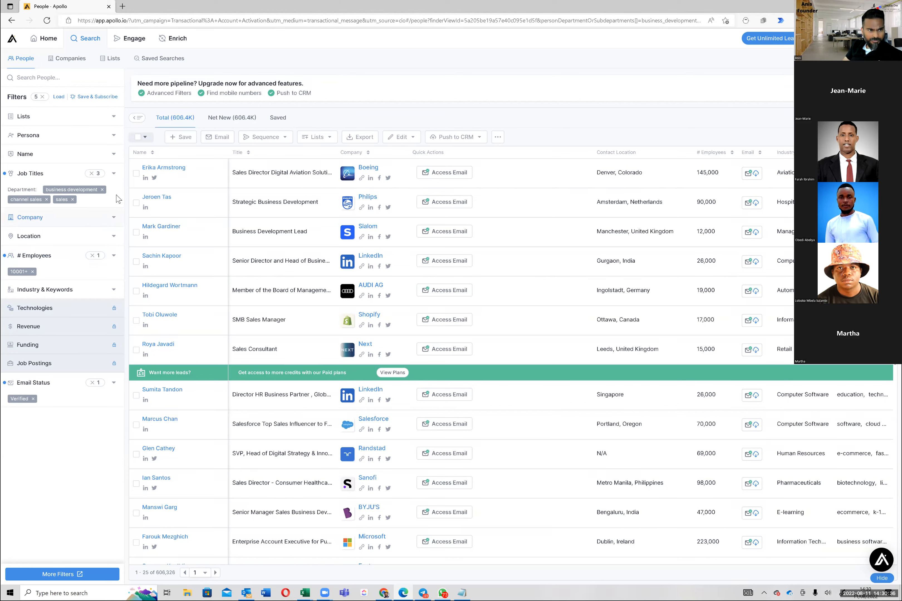
Step: Examine the sub-functions selected under Sales in the Departments & Job Function filter, leaving the selection as it is
{"action": "left_click", "coordinate": [114, 175]}
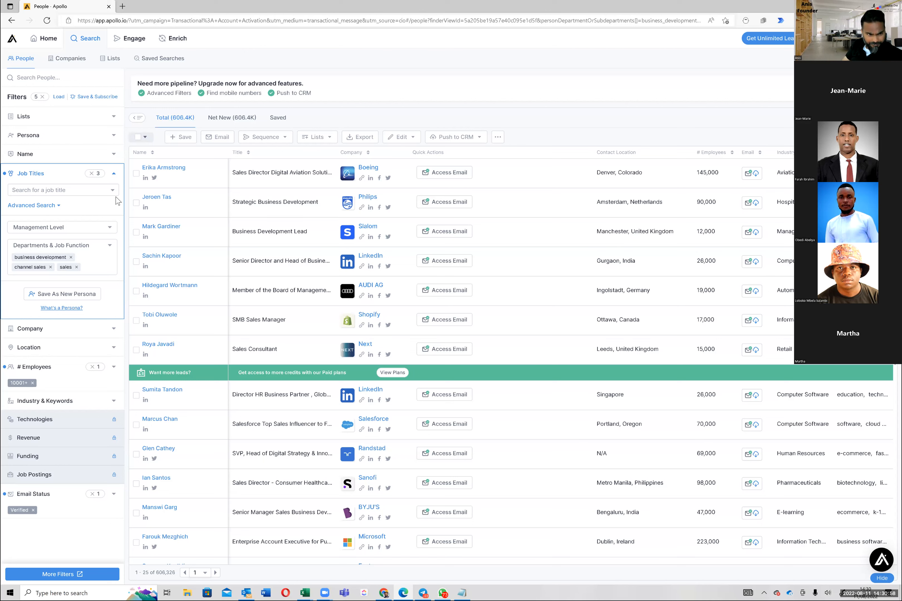
{"action": "left_click", "coordinate": [110, 247]}
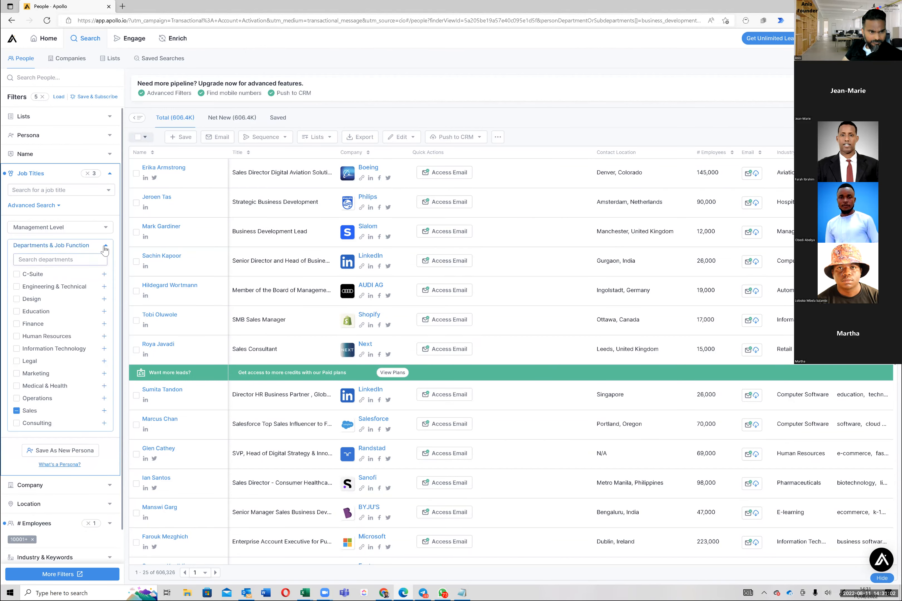
{"action": "left_click", "coordinate": [39, 412]}
{"action": "scroll", "coordinate": [54, 388], "scroll_direction": "down", "scroll_amount": 4}
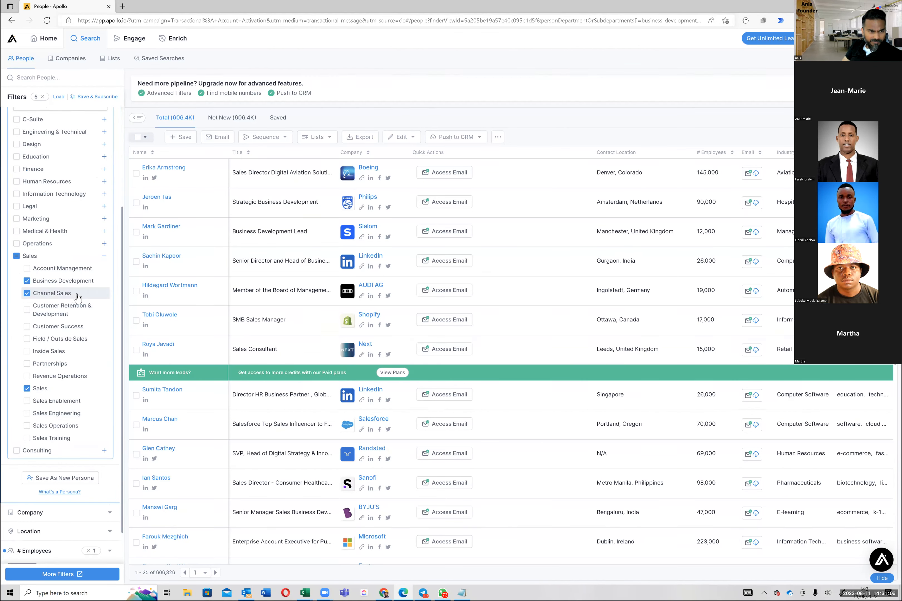
{"action": "scroll", "coordinate": [51, 388], "scroll_direction": "up", "scroll_amount": 4}
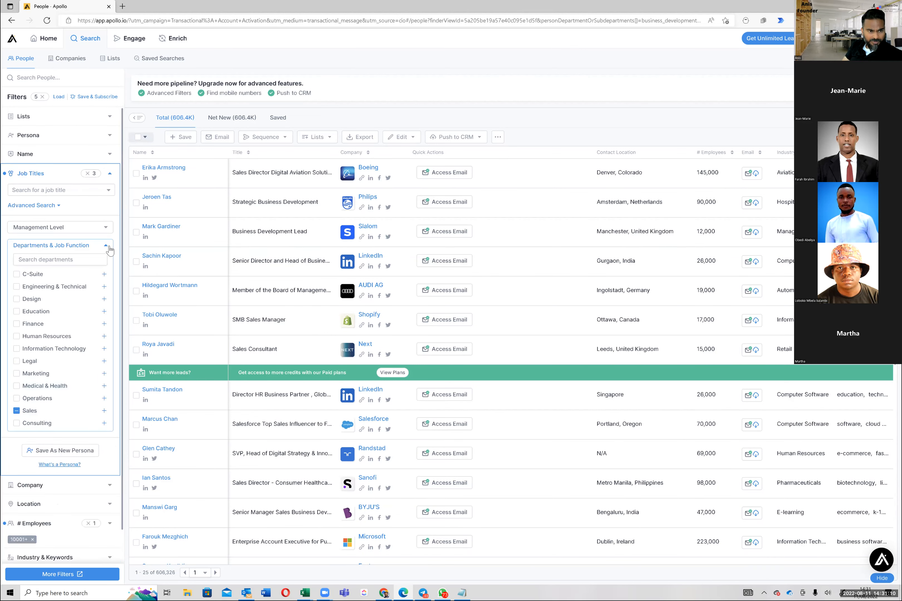
{"action": "left_click", "coordinate": [106, 246]}
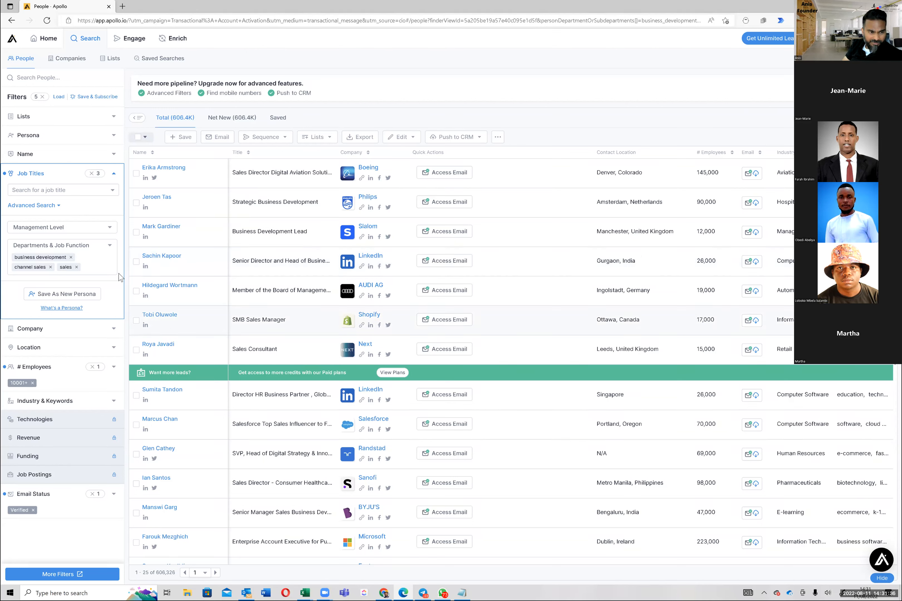
{"action": "left_click", "coordinate": [110, 245]}
{"action": "left_click", "coordinate": [107, 249]}
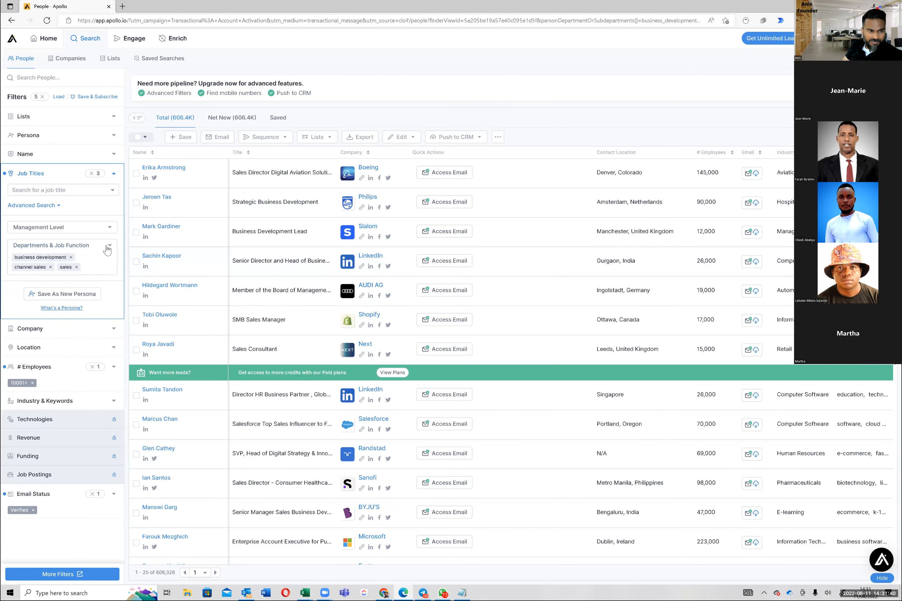
Step: Review the available Management Level options without selecting any, and collapse the Job Titles filter
{"action": "left_click", "coordinate": [110, 229]}
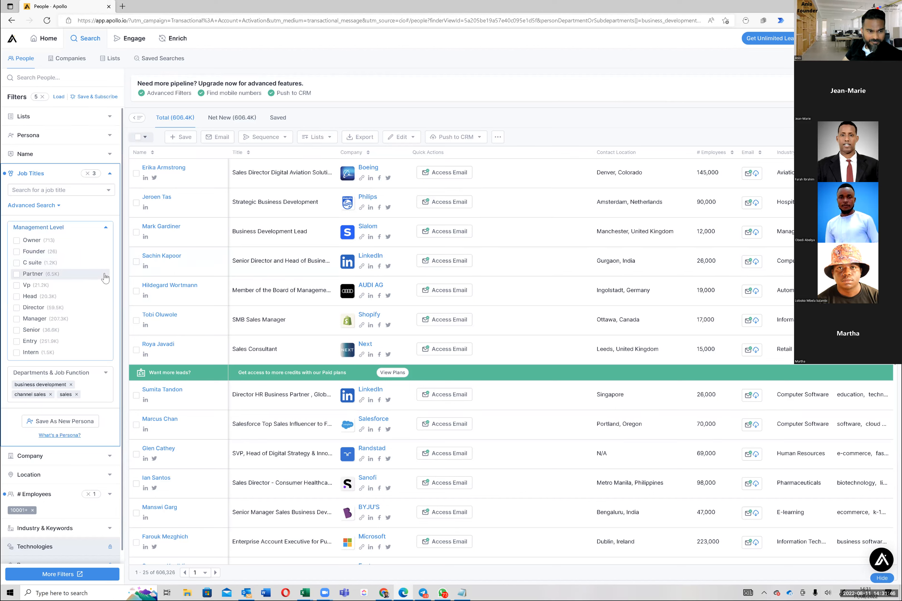
{"action": "scroll", "coordinate": [104, 277], "scroll_direction": "down", "scroll_amount": 2}
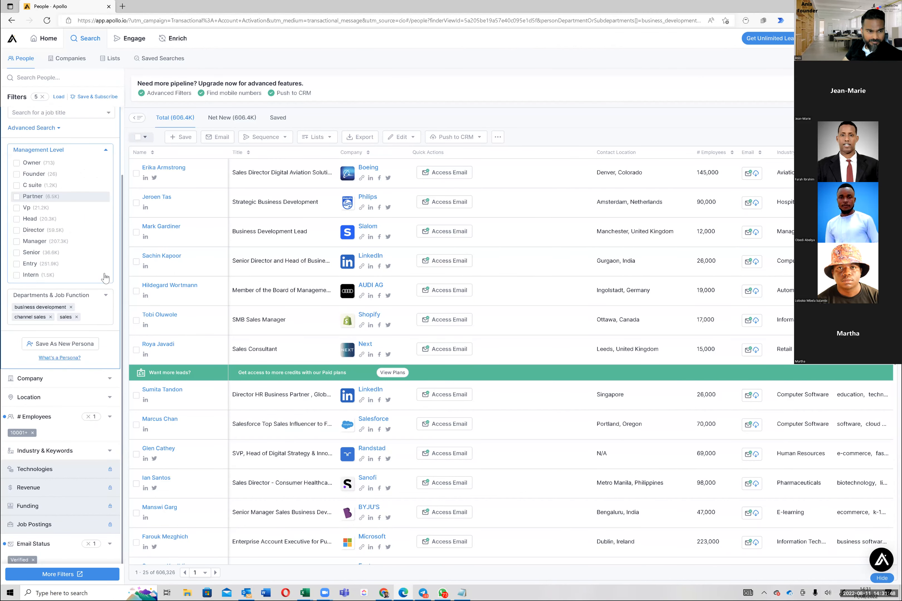
{"action": "left_click", "coordinate": [106, 151]}
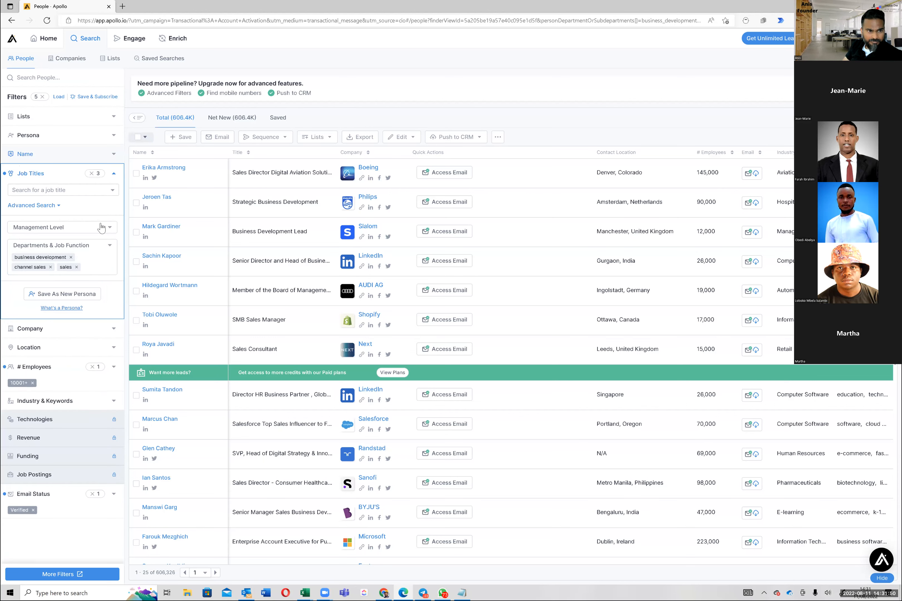
{"action": "left_click", "coordinate": [113, 177]}
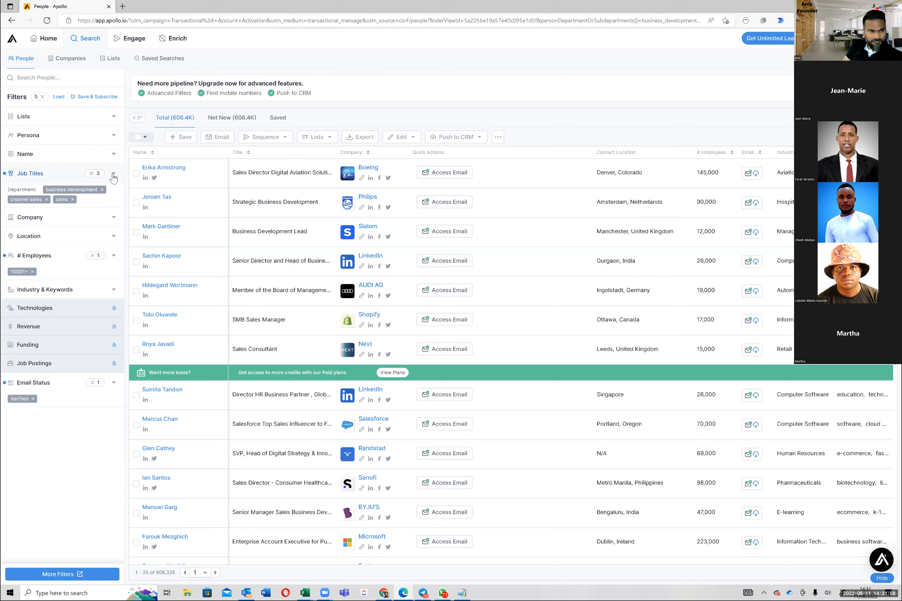
{"action": "left_click", "coordinate": [114, 176]}
{"action": "left_click", "coordinate": [113, 177]}
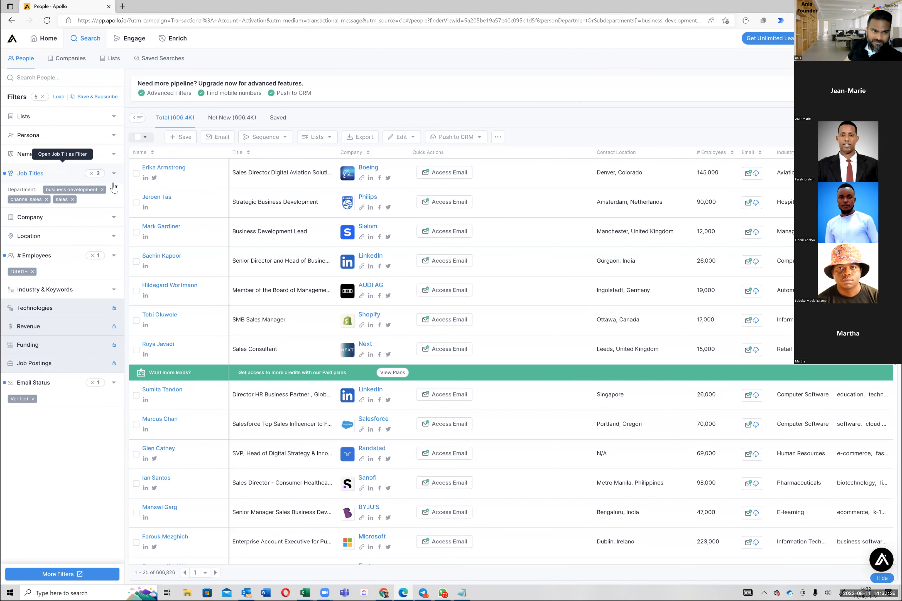
Step: Review the Company and Location filter options and clear the 10001+ employee range from the people search
{"action": "left_click", "coordinate": [114, 218]}
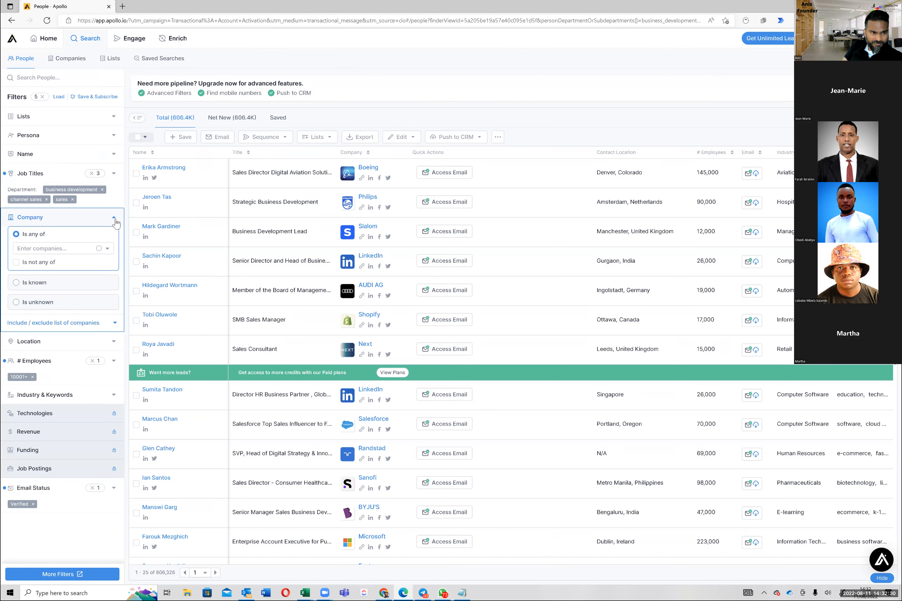
{"action": "left_click", "coordinate": [115, 220]}
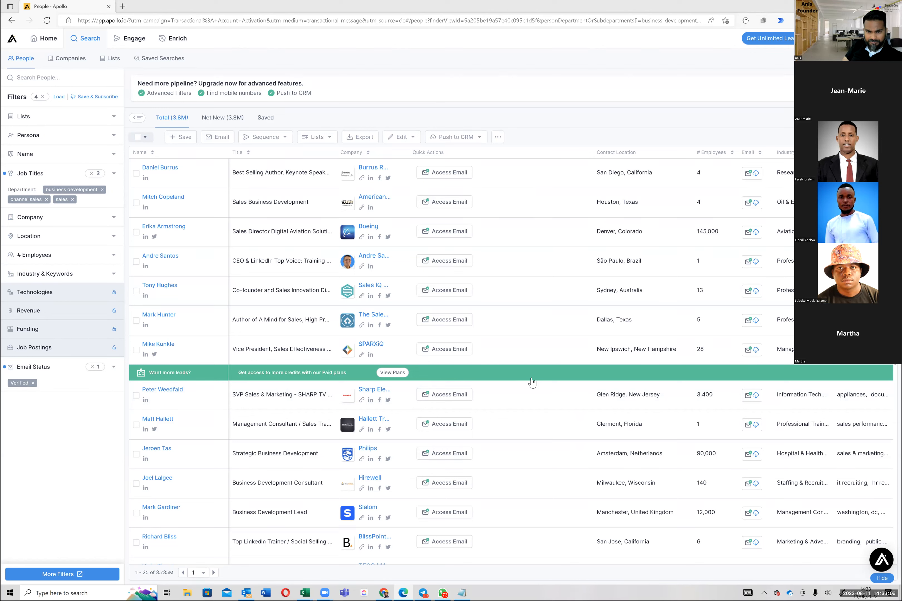
{"action": "left_click", "coordinate": [72, 237]}
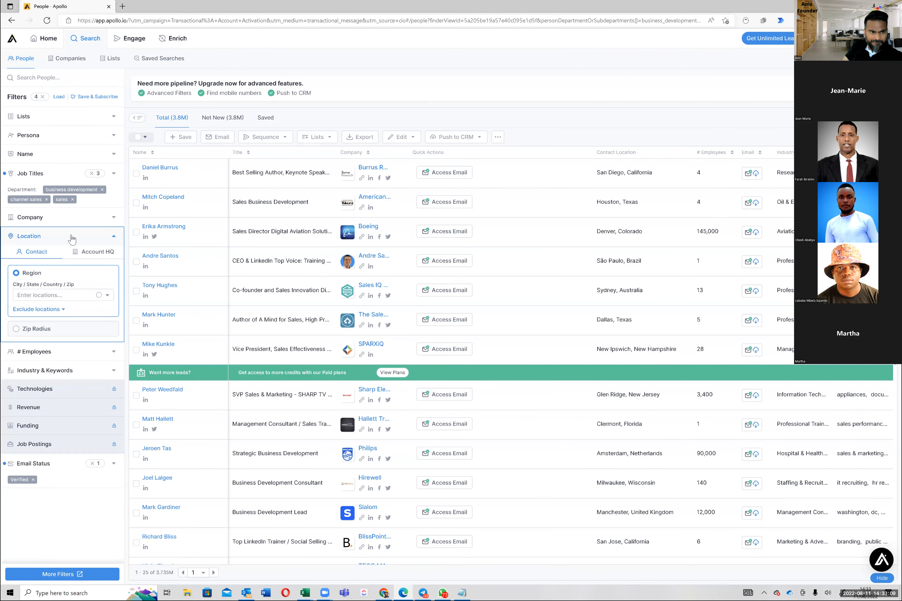
{"action": "left_click", "coordinate": [117, 238]}
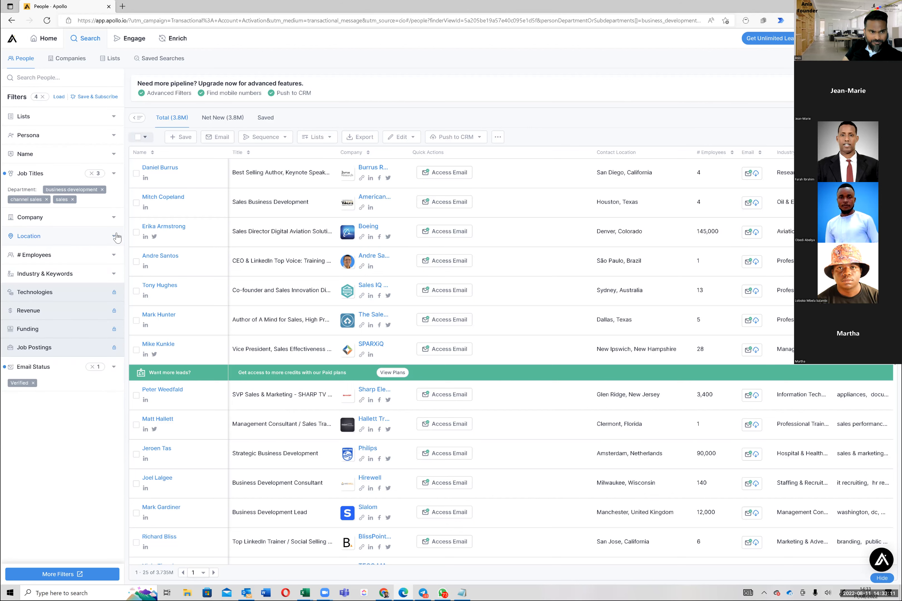
Step: Recheck the Location and # Employees options and filter the people search to the 10001+ employee range
{"action": "left_click", "coordinate": [113, 257]}
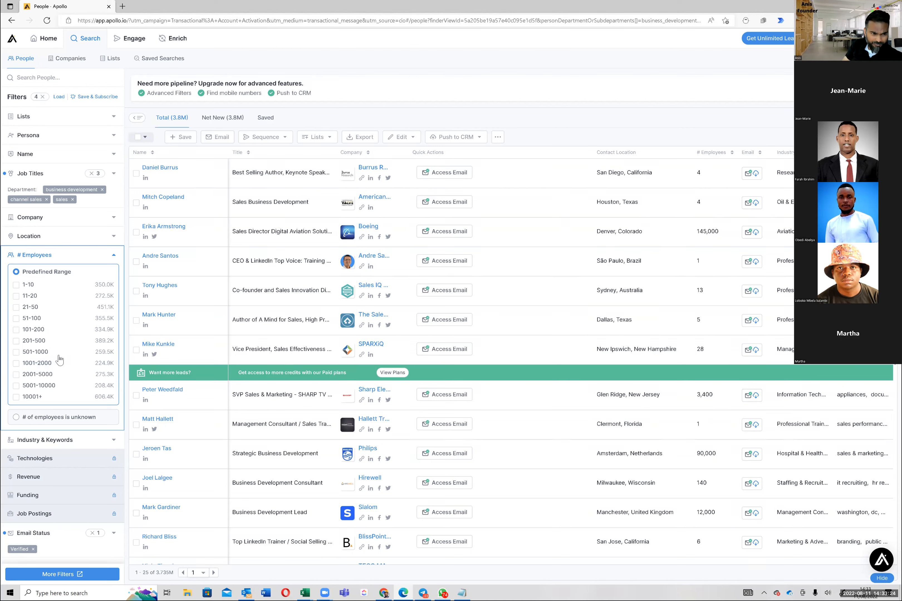
{"action": "left_click", "coordinate": [114, 237]}
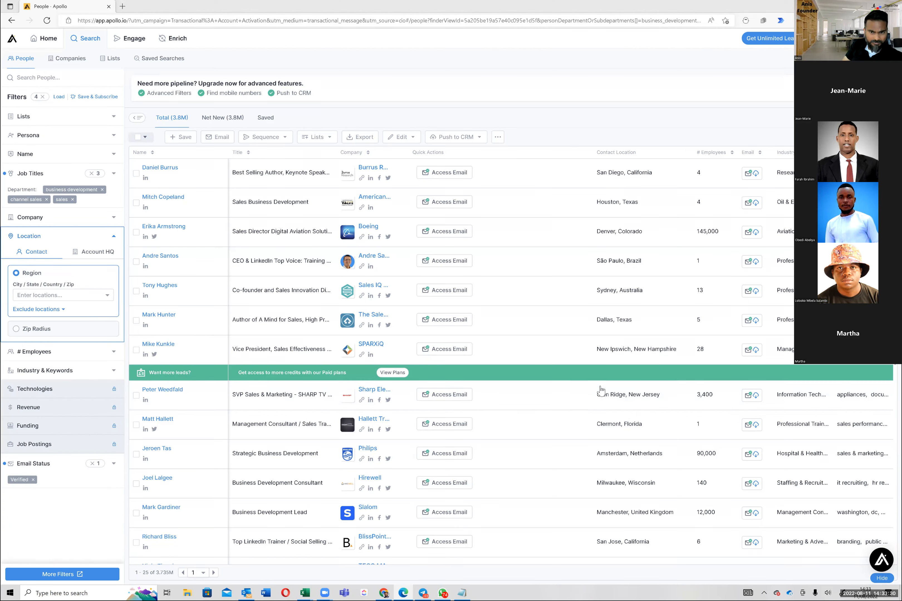
{"action": "left_click", "coordinate": [113, 237]}
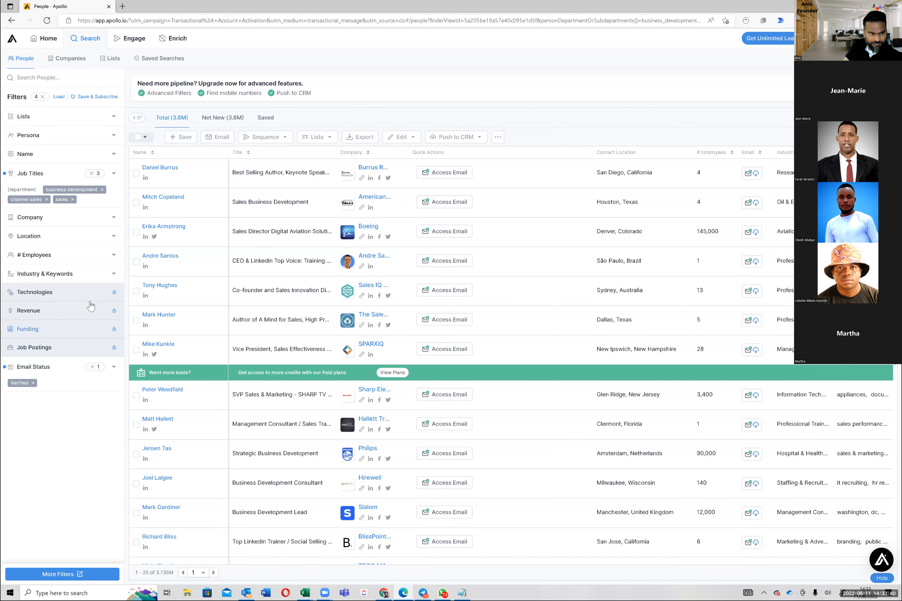
{"action": "left_click", "coordinate": [114, 255]}
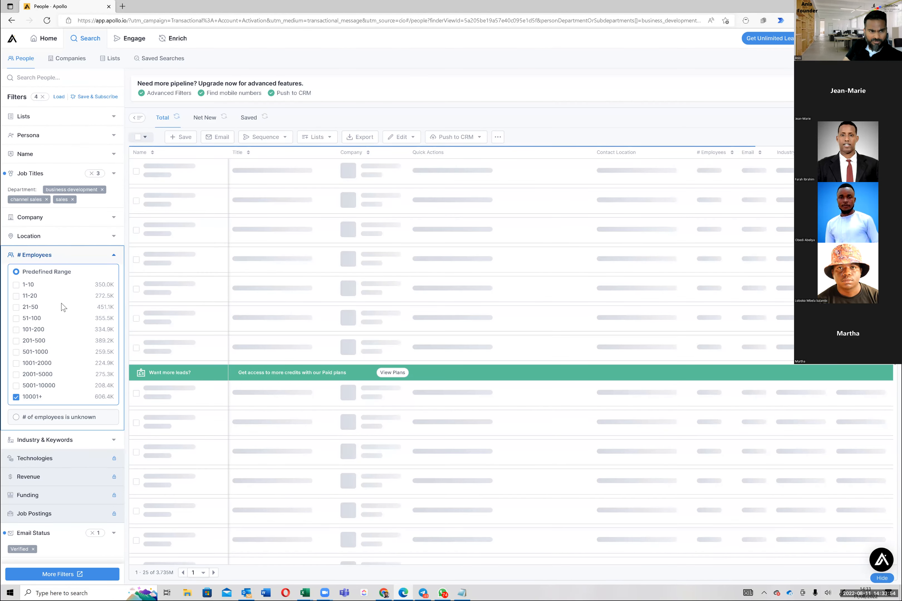
Step: Restrict the people search to the Vp, Head, Director, Manager and Senior management levels under Job Titles
{"action": "left_click", "coordinate": [70, 261]}
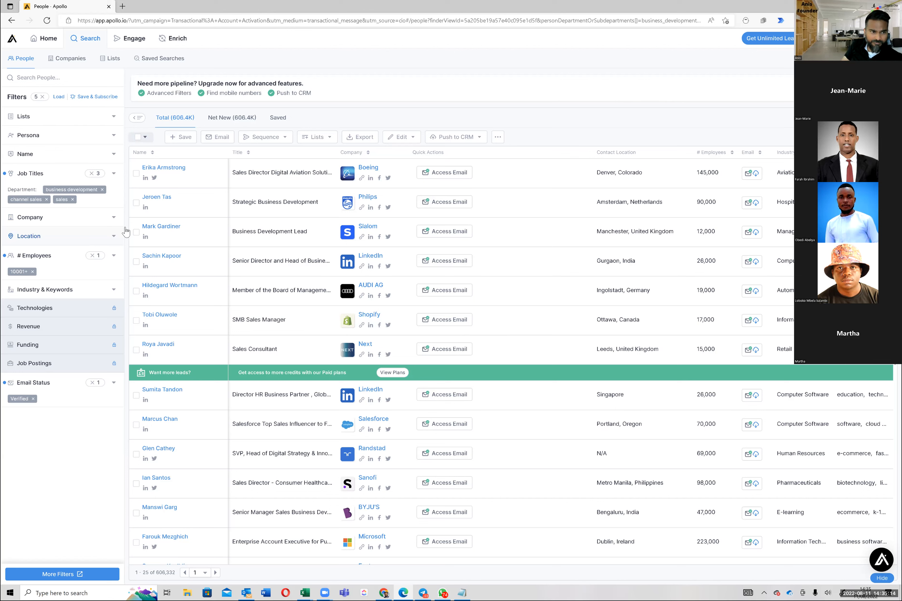
{"action": "left_click", "coordinate": [115, 236]}
{"action": "left_click", "coordinate": [116, 238]}
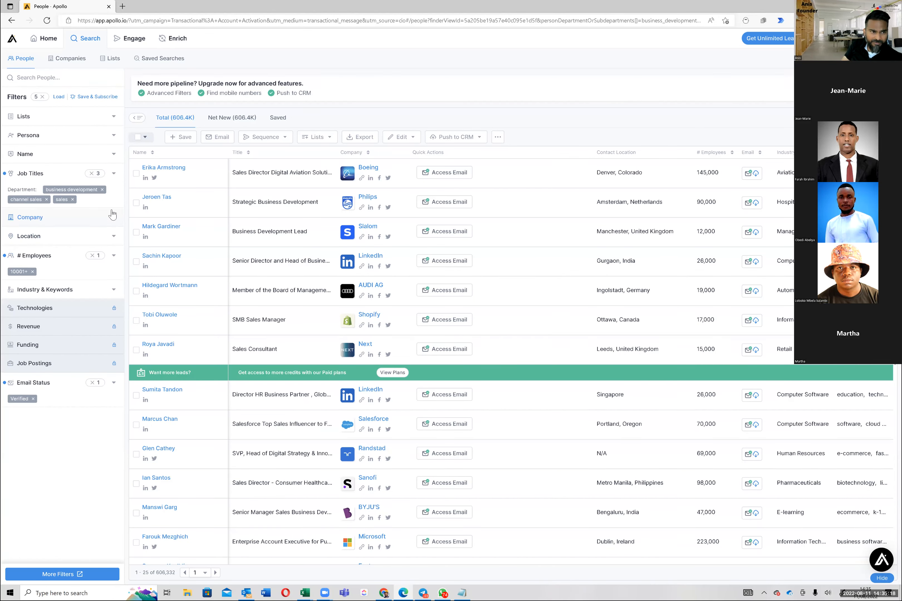
{"action": "left_click", "coordinate": [114, 175]}
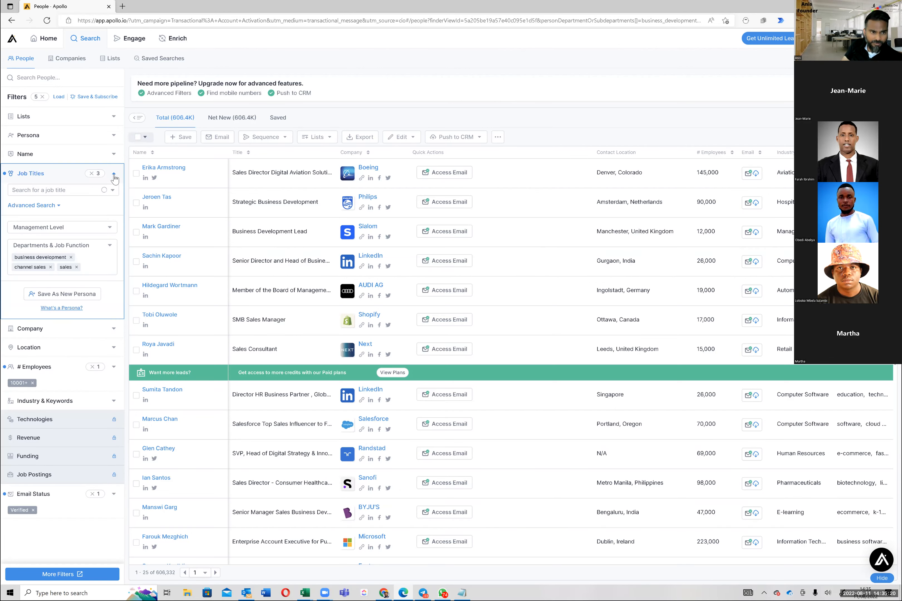
{"action": "left_click", "coordinate": [110, 230]}
{"action": "scroll", "coordinate": [105, 268], "scroll_direction": "down", "scroll_amount": 2}
{"action": "scroll", "coordinate": [105, 268], "scroll_direction": "up", "scroll_amount": 2}
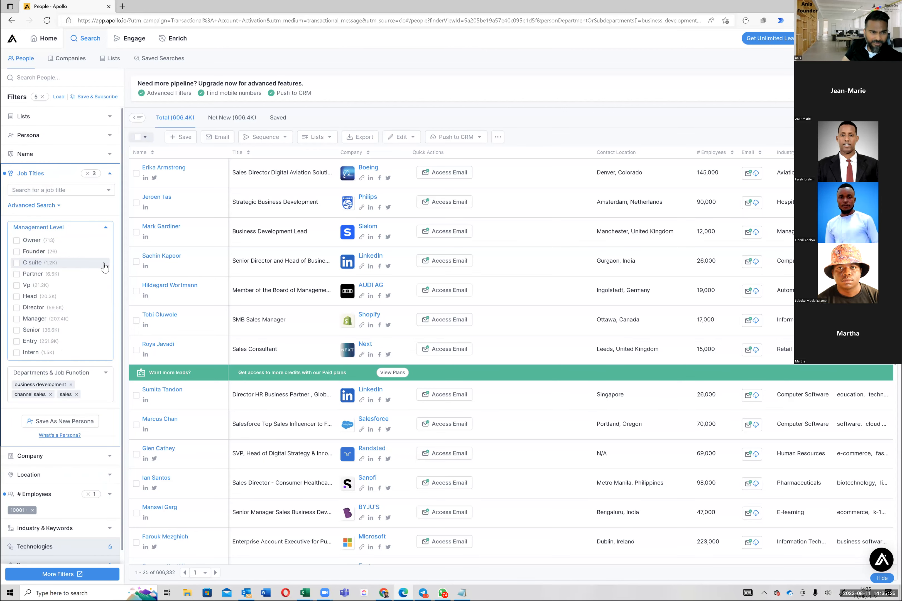
{"action": "left_click", "coordinate": [17, 291]}
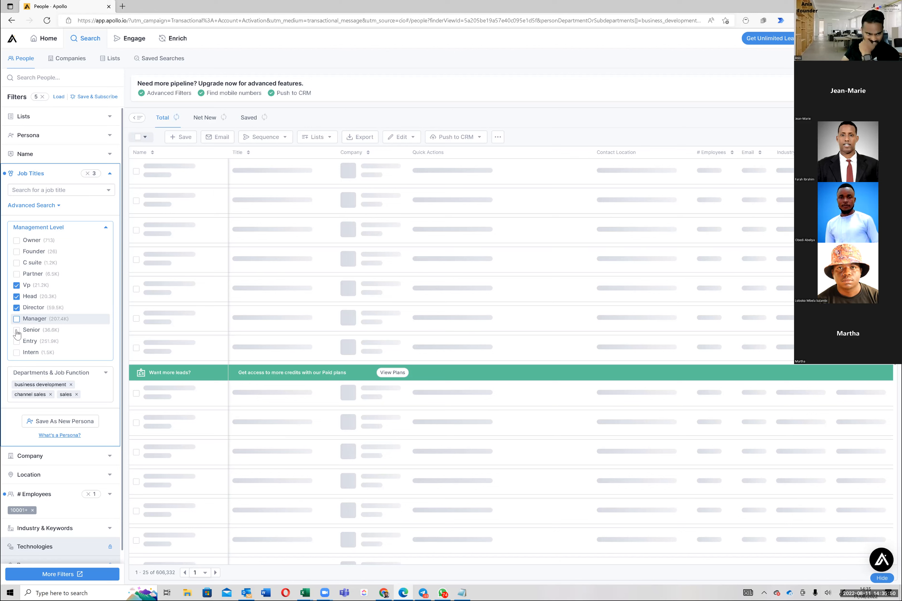
{"action": "left_click", "coordinate": [82, 334]}
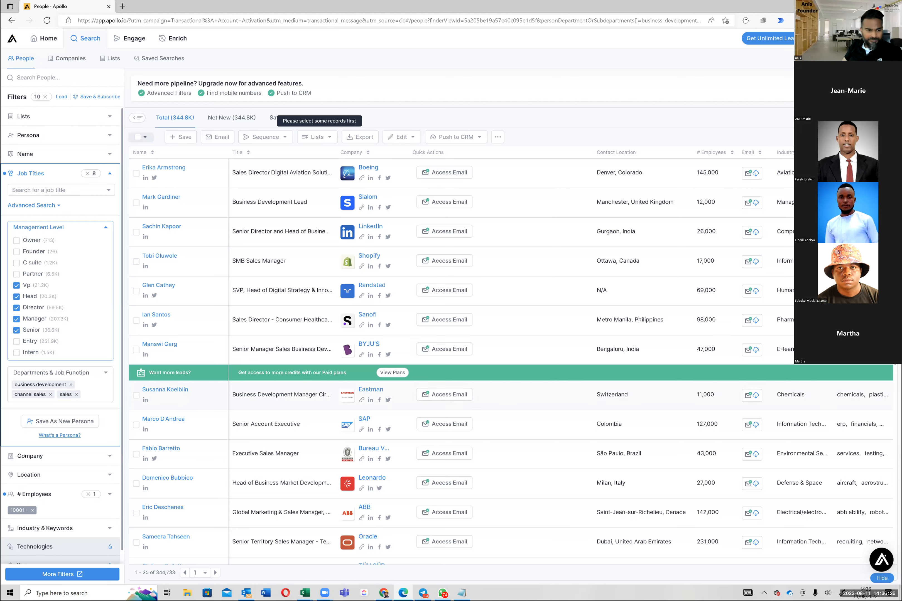
Step: Save the filtered people search as a new search named "Sales Executives for 10K+ Companies" with a weekly subscription
{"action": "scroll", "coordinate": [101, 467], "scroll_direction": "down", "scroll_amount": 2}
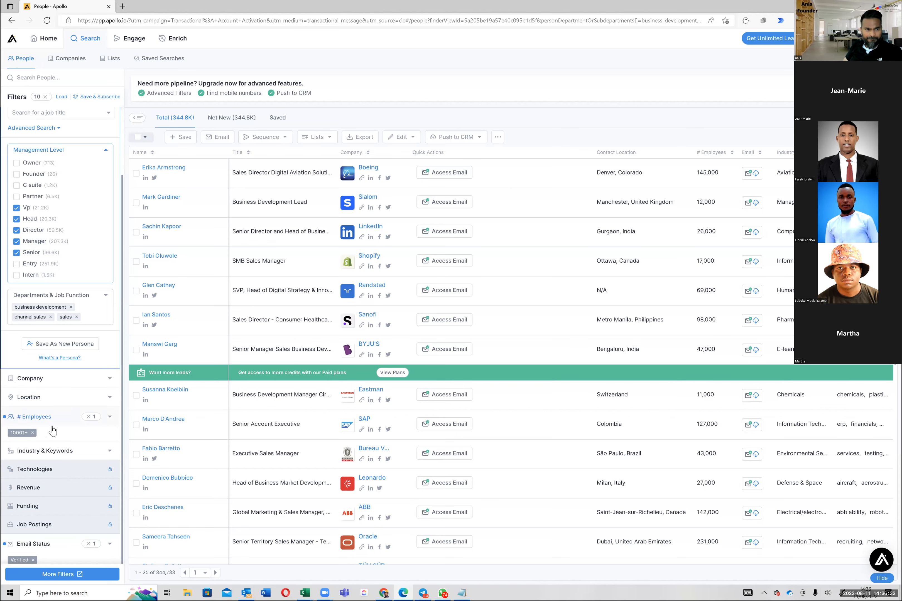
{"action": "scroll", "coordinate": [52, 430], "scroll_direction": "up", "scroll_amount": 2}
{"action": "scroll", "coordinate": [77, 427], "scroll_direction": "down", "scroll_amount": 2}
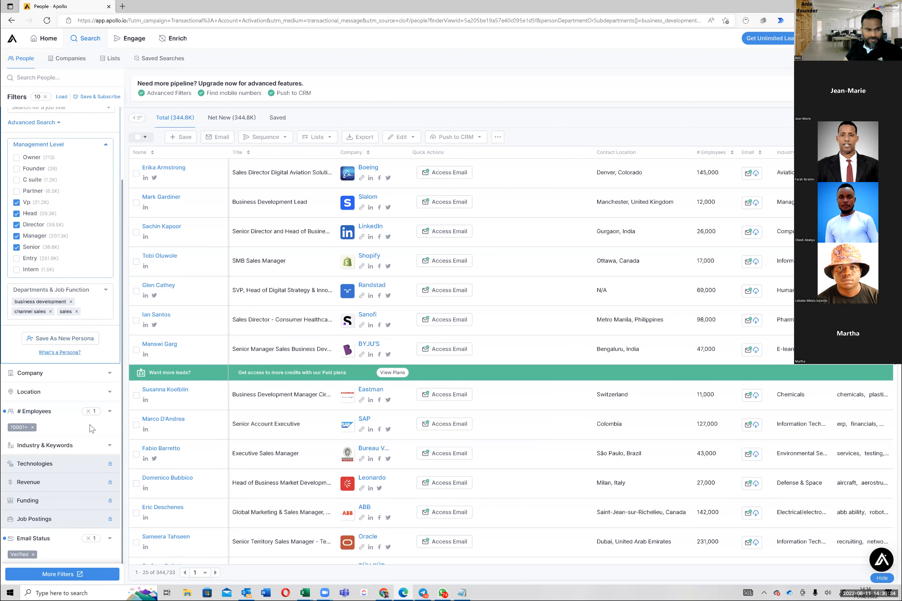
{"action": "scroll", "coordinate": [90, 424], "scroll_direction": "up", "scroll_amount": 2}
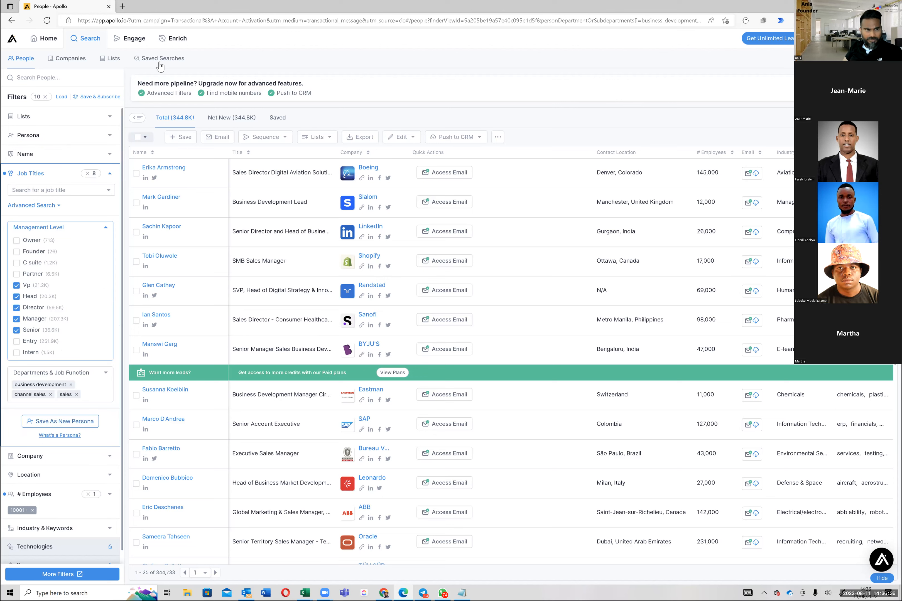
{"action": "left_click", "coordinate": [97, 97]}
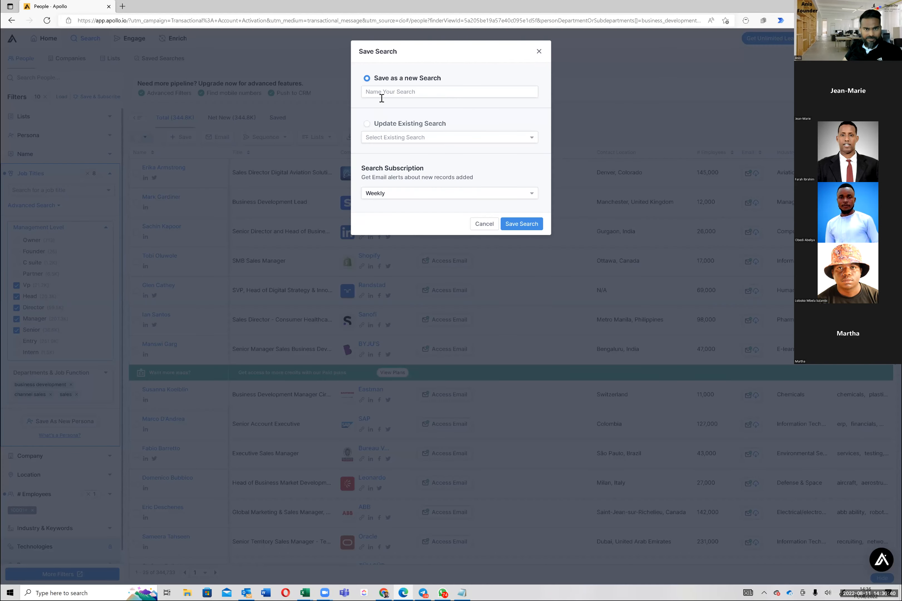
{"action": "left_click", "coordinate": [383, 93]}
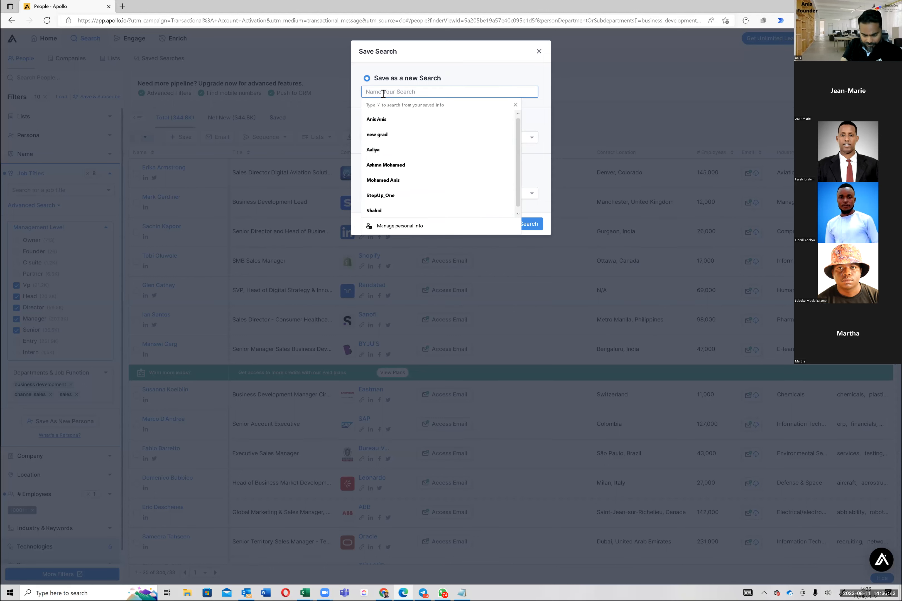
{"action": "type", "text": "Sales Executives "}
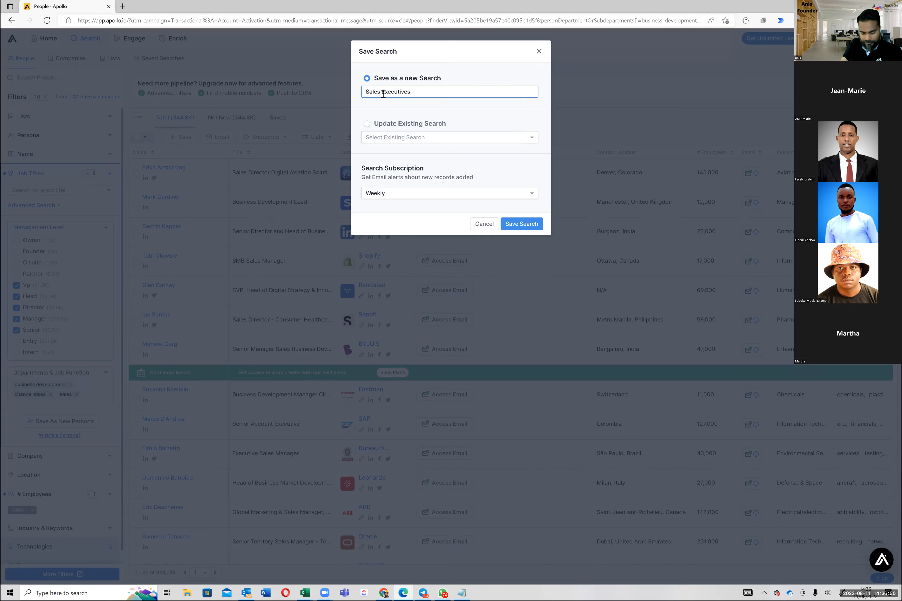
{"action": "type", "text": "for 10K+ Companies"}
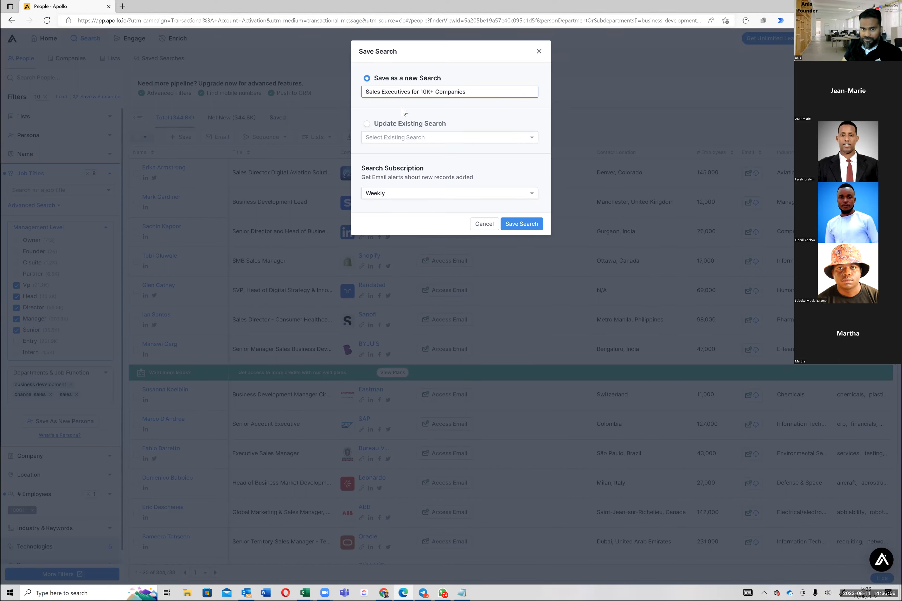
{"action": "left_click", "coordinate": [522, 229]}
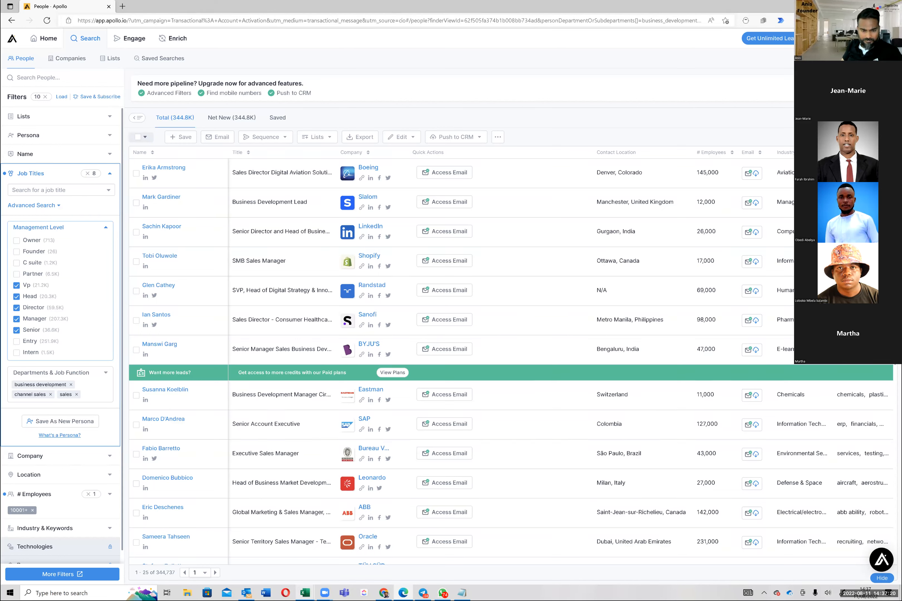
Step: Switch to the Excel dashboard and set row 102's role to VP and its geography to All
{"action": "mouse_move", "coordinate": [304, 593]}
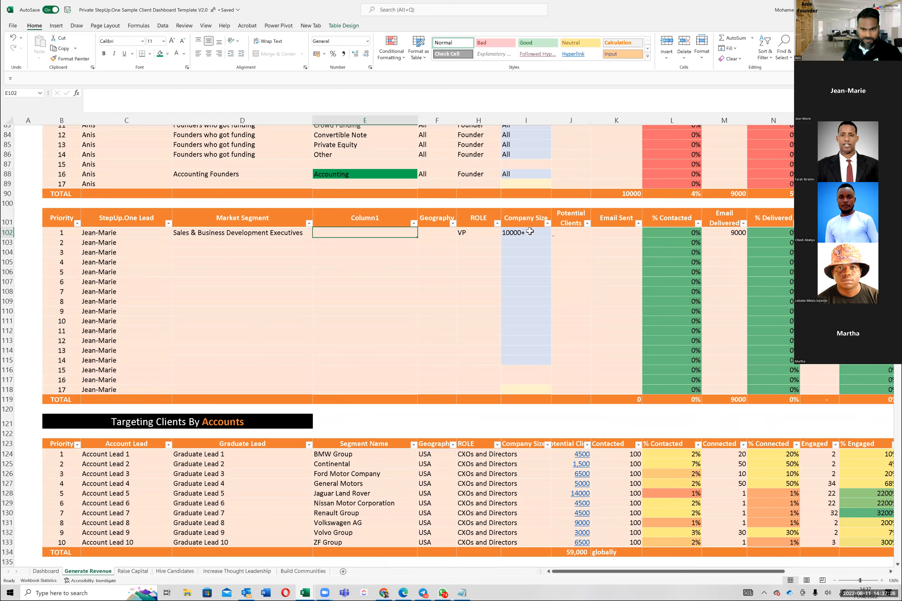
{"action": "left_click", "coordinate": [530, 232]}
{"action": "left_click", "coordinate": [467, 234]}
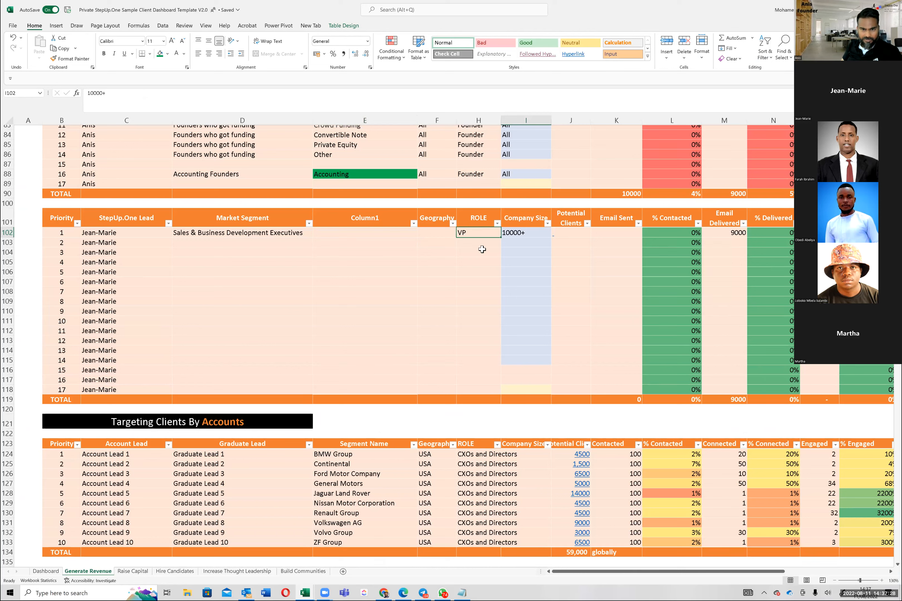
{"action": "key", "text": "BackSpace"}
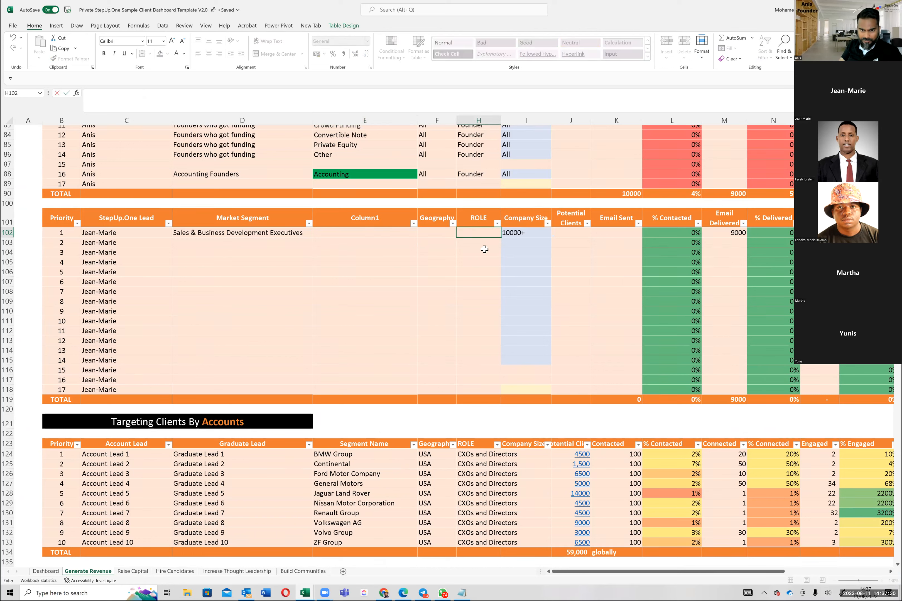
{"action": "key", "text": "Left"}
{"action": "key", "text": "Right"}
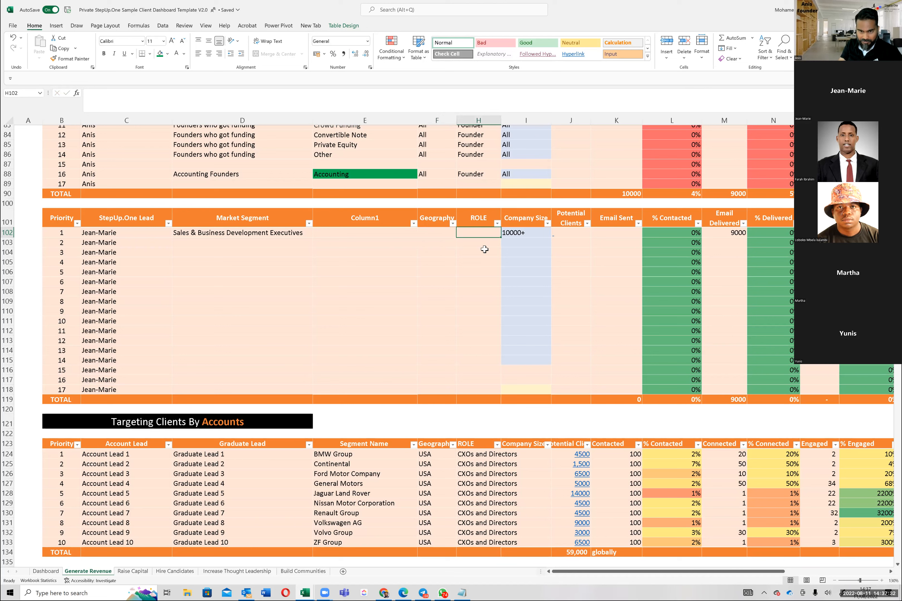
{"action": "type", "text": "VP"}
{"action": "key", "text": "Return"}
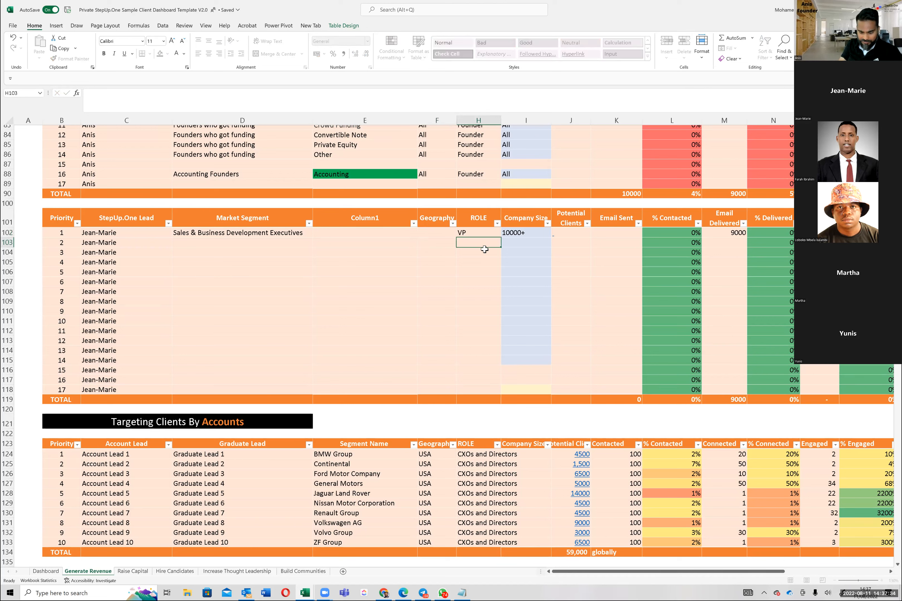
{"action": "key", "text": "Up"}
{"action": "key", "text": "Left"}
{"action": "type", "text": "All"}
{"action": "key", "text": "Return"}
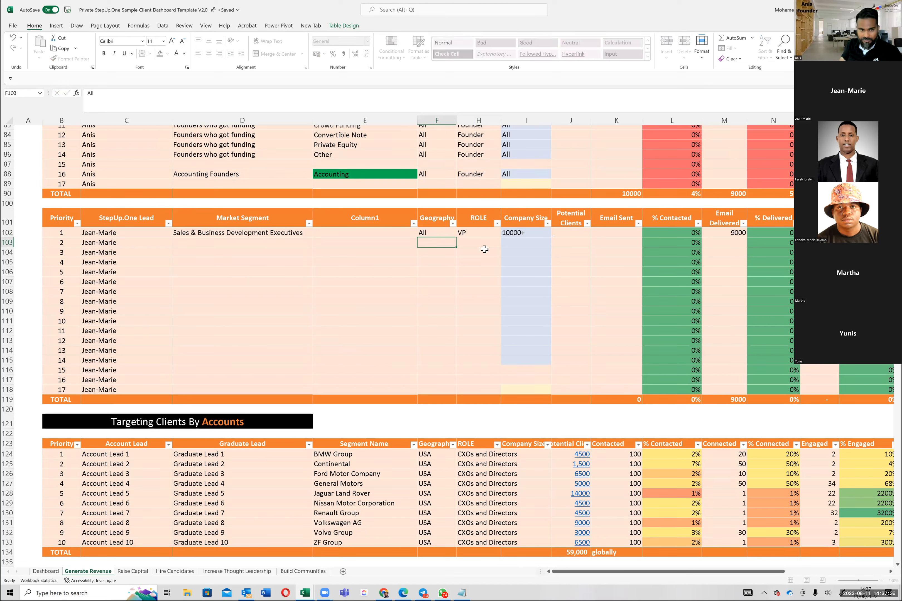
Step: Fill the company size 10000+ down from row 102 through row 115
{"action": "key", "text": "Right"}
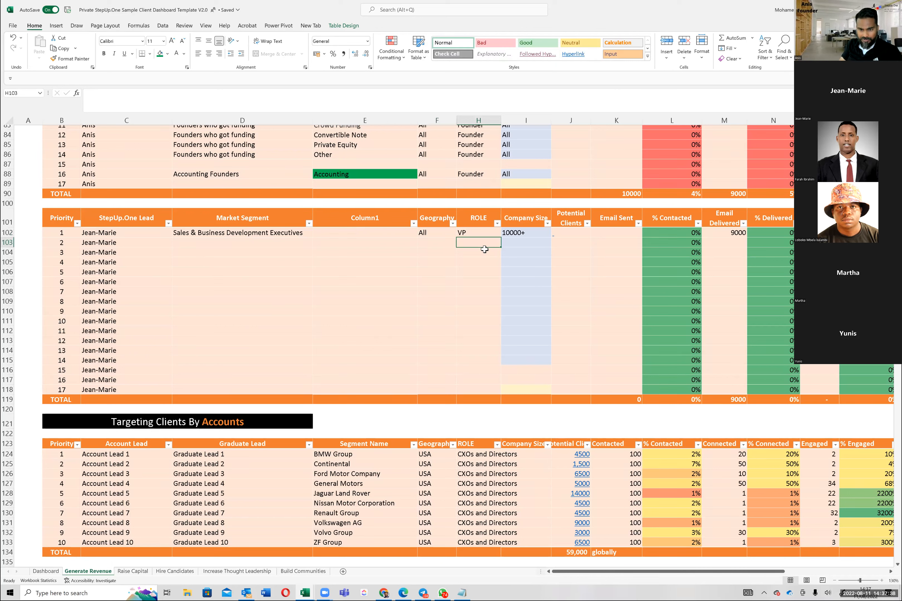
{"action": "key", "text": "Right"}
{"action": "key", "text": "Up"}
{"action": "key", "text": "shift+Down"}
{"action": "key", "text": "shift+Down"}
{"action": "key", "text": "shift+Down"}
{"action": "key", "text": "shift+Down"}
{"action": "key", "text": "shift+Down"}
{"action": "key", "text": "shift+Down"}
{"action": "key", "text": "shift+Down"}
{"action": "key", "text": "shift+Down"}
{"action": "key", "text": "shift+Down"}
{"action": "key", "text": "shift+Down"}
{"action": "key", "text": "shift+Down"}
{"action": "key", "text": "shift+Down"}
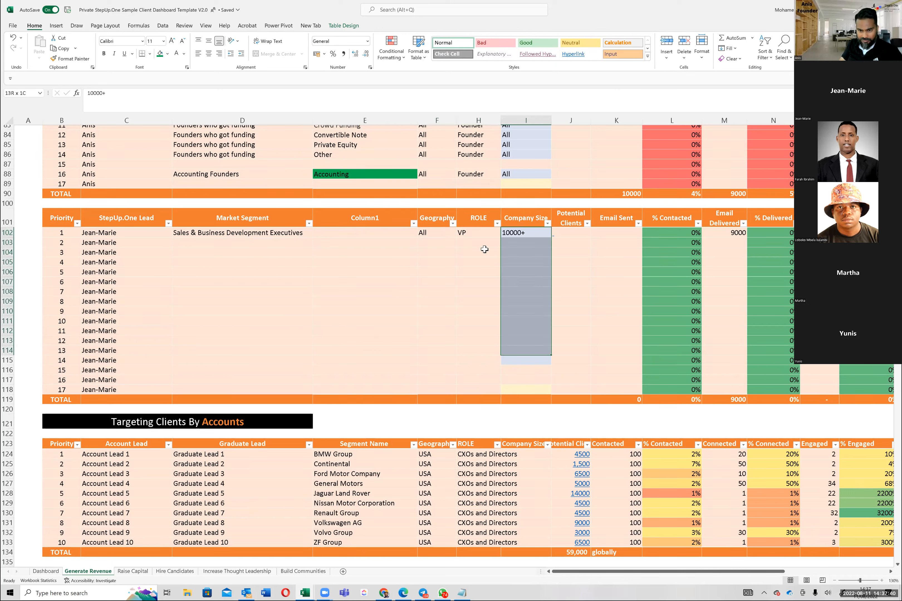
{"action": "key", "text": "shift+Down"}
{"action": "key", "text": "ctrl+d"}
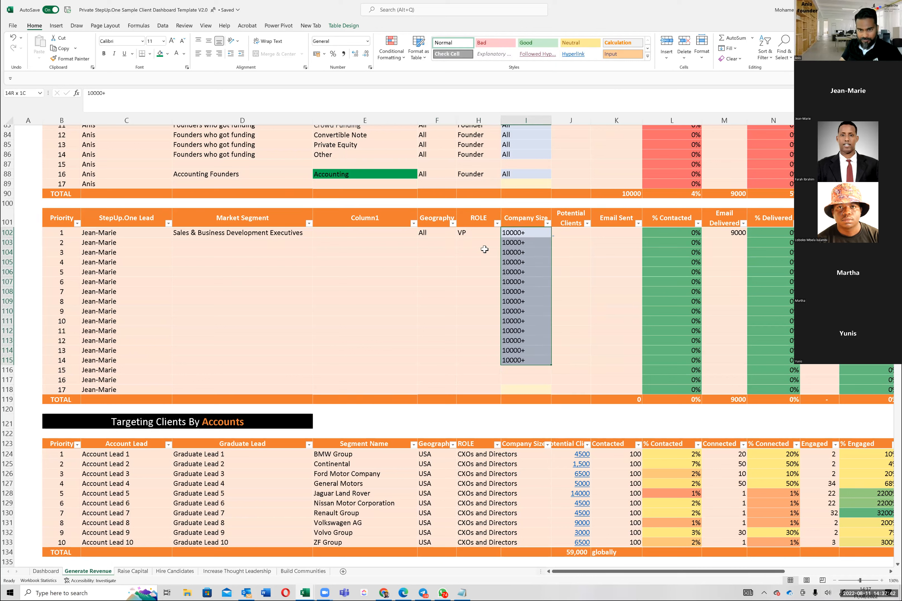
Step: Fill the geography value All down from row 102 through row 115
{"action": "key", "text": "Left"}
{"action": "key", "text": "Left"}
{"action": "key", "text": "shift+Down"}
{"action": "key", "text": "shift+Down"}
{"action": "key", "text": "shift+Down"}
{"action": "key", "text": "shift+Down"}
{"action": "key", "text": "shift+Down"}
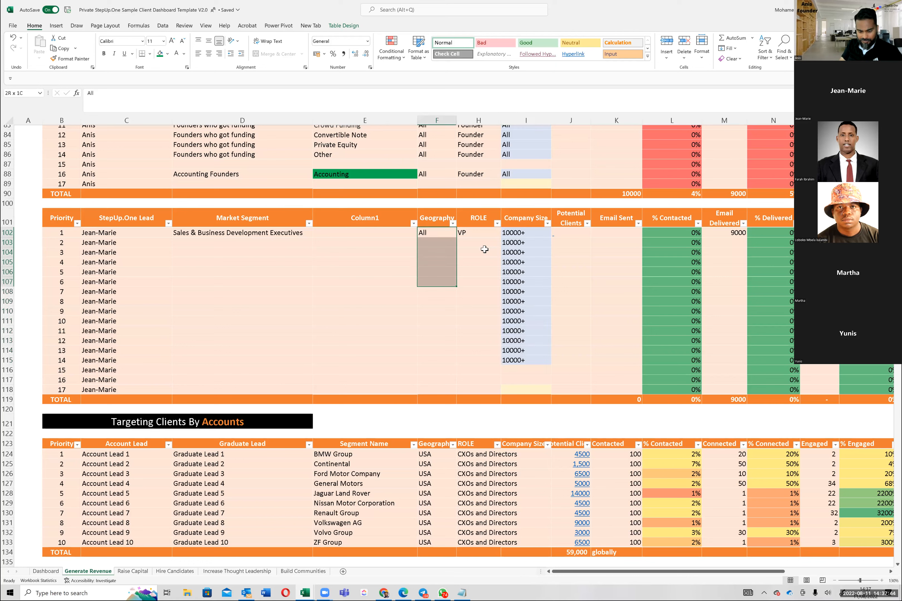
Step: Fill the market segment "Sales & Business Development Executives" down from row 102 through row 115
{"action": "key", "text": "shift+Down"}
{"action": "key", "text": "shift+Down"}
{"action": "key", "text": "shift+Down"}
{"action": "key", "text": "shift+Down"}
{"action": "key", "text": "shift+Down"}
{"action": "key", "text": "shift+Down"}
{"action": "key", "text": "shift+Down"}
{"action": "key", "text": "shift+Down"}
{"action": "key", "text": "ctrl+d"}
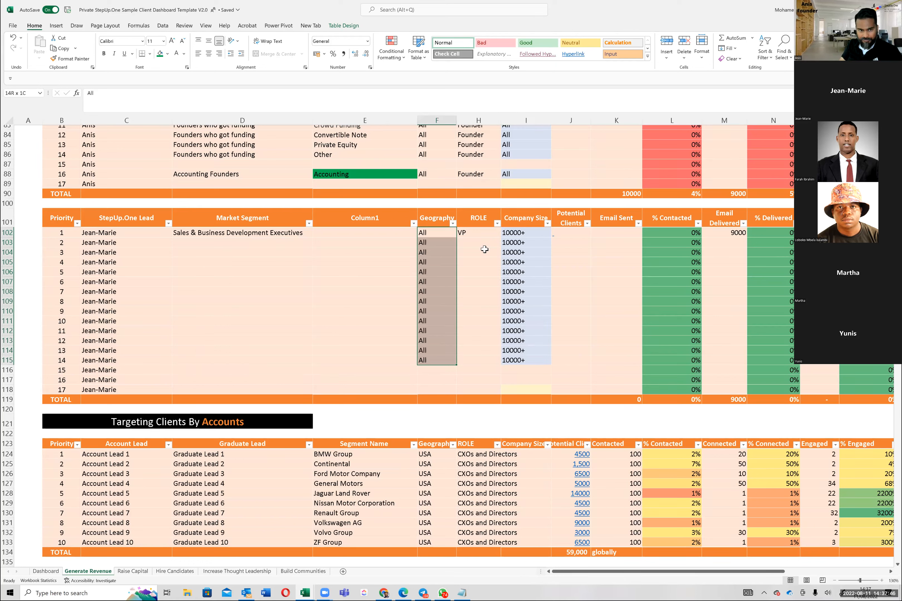
{"action": "key", "text": "Left"}
{"action": "key", "text": "Left"}
{"action": "key", "text": "shift+Down"}
{"action": "key", "text": "shift+Down"}
{"action": "key", "text": "shift+Down"}
{"action": "key", "text": "shift+Down"}
{"action": "key", "text": "shift+Down"}
{"action": "key", "text": "shift+Down"}
{"action": "key", "text": "shift+Down"}
{"action": "key", "text": "shift+Down"}
{"action": "key", "text": "shift+Down"}
{"action": "key", "text": "shift+Down"}
{"action": "key", "text": "shift+Down"}
{"action": "key", "text": "shift+Down"}
{"action": "key", "text": "shift+Down"}
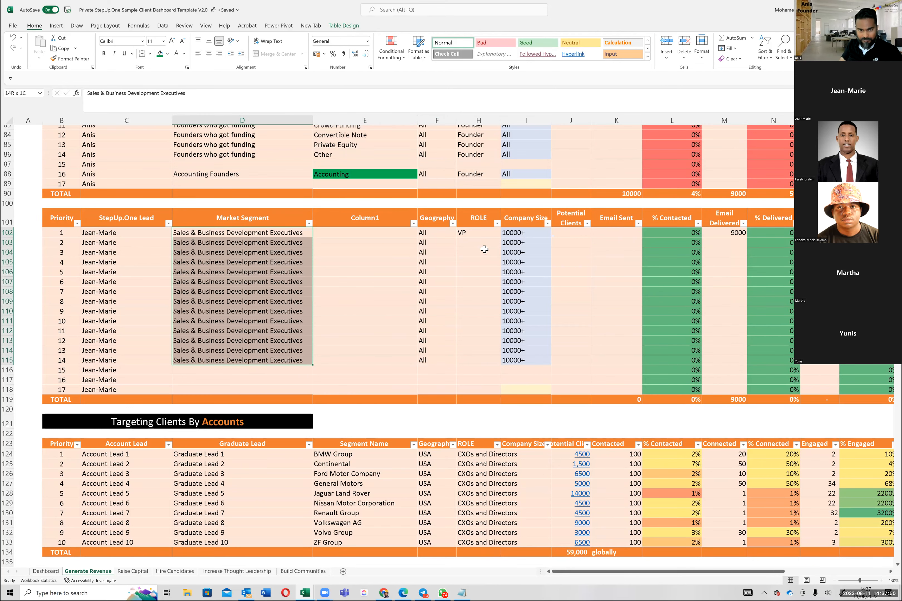
{"action": "key", "text": "ctrl+d"}
Step: Check the selected management levels in Apollo and enter Head as the role in row 103 of the Excel dashboard
{"action": "key", "text": "Right"}
{"action": "key", "text": "Right"}
{"action": "key", "text": "Right"}
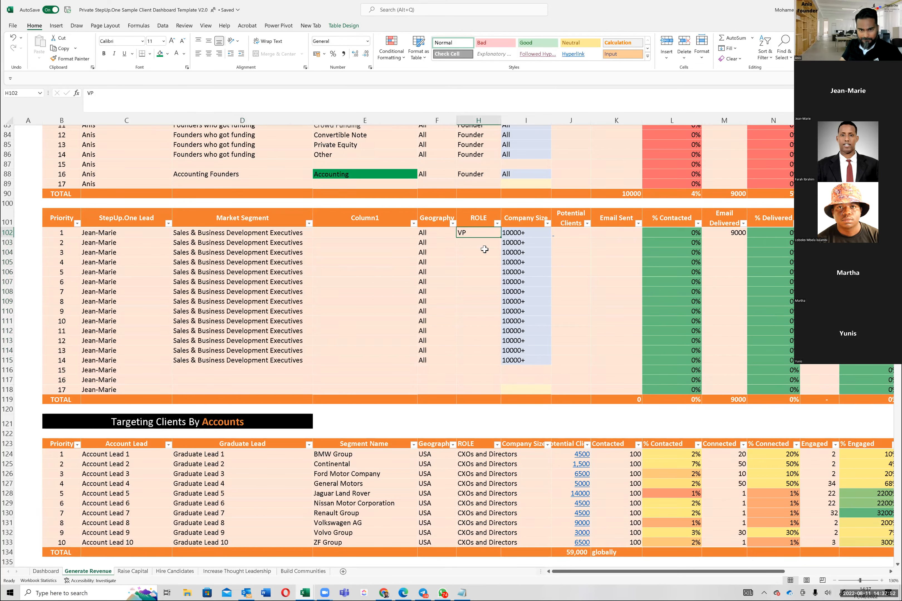
{"action": "key", "text": "Left"}
{"action": "key", "text": "Left"}
{"action": "key", "text": "Right"}
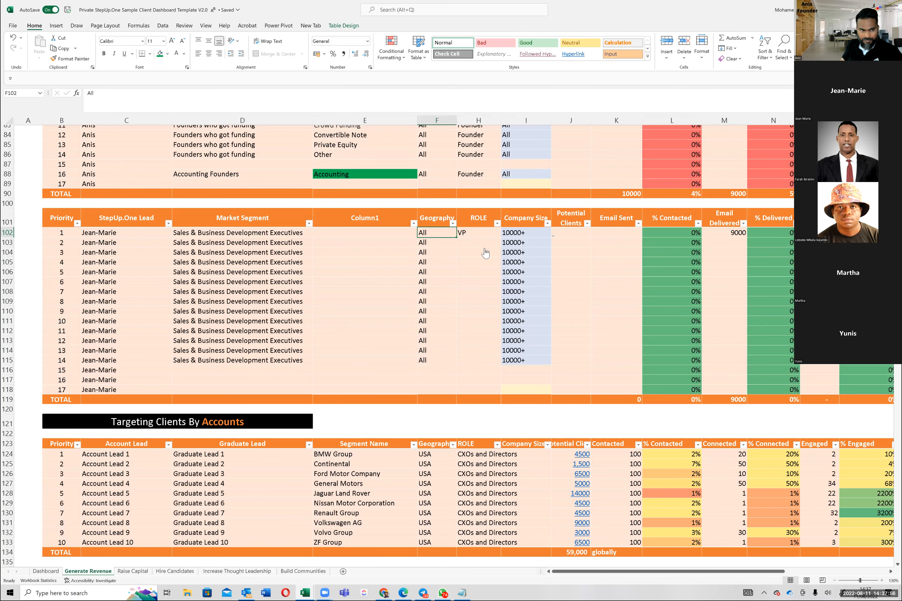
{"action": "key", "text": "alt+Tab"}
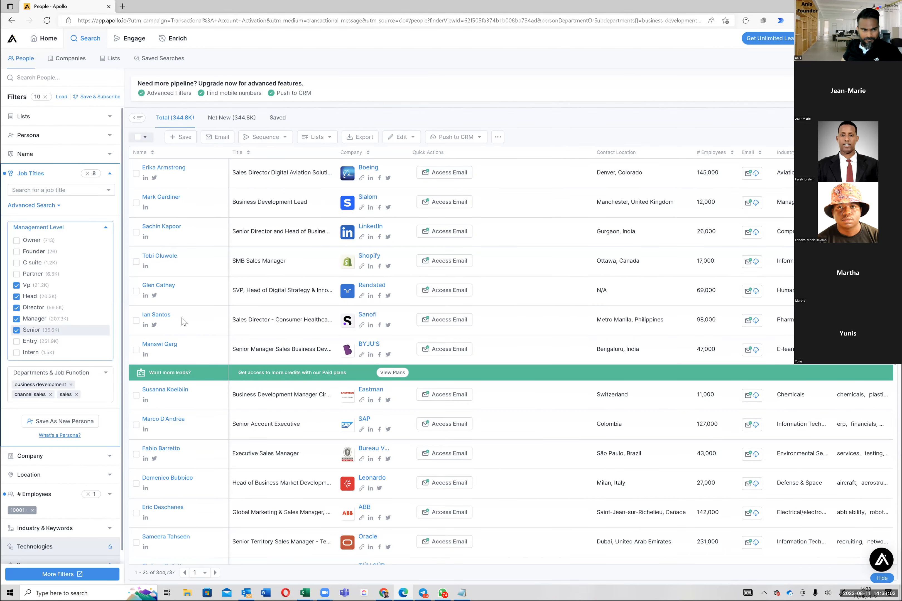
{"action": "key", "text": "alt+Tab"}
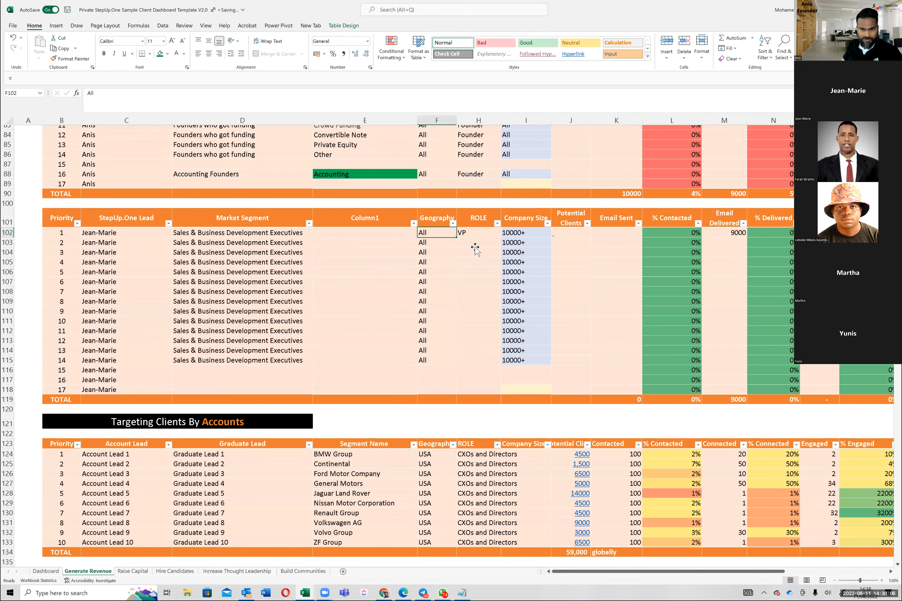
{"action": "left_click", "coordinate": [475, 244]}
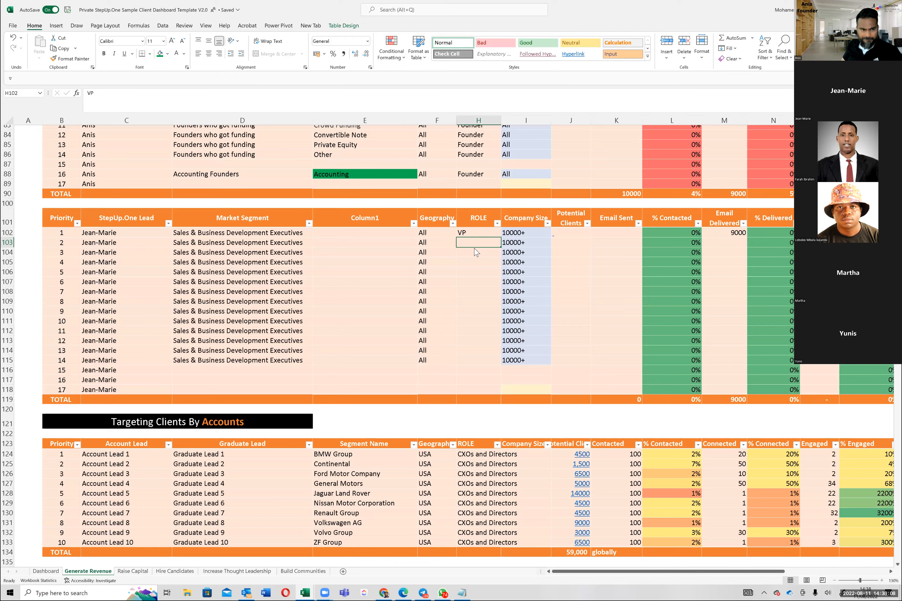
{"action": "key", "text": "alt+Tab"}
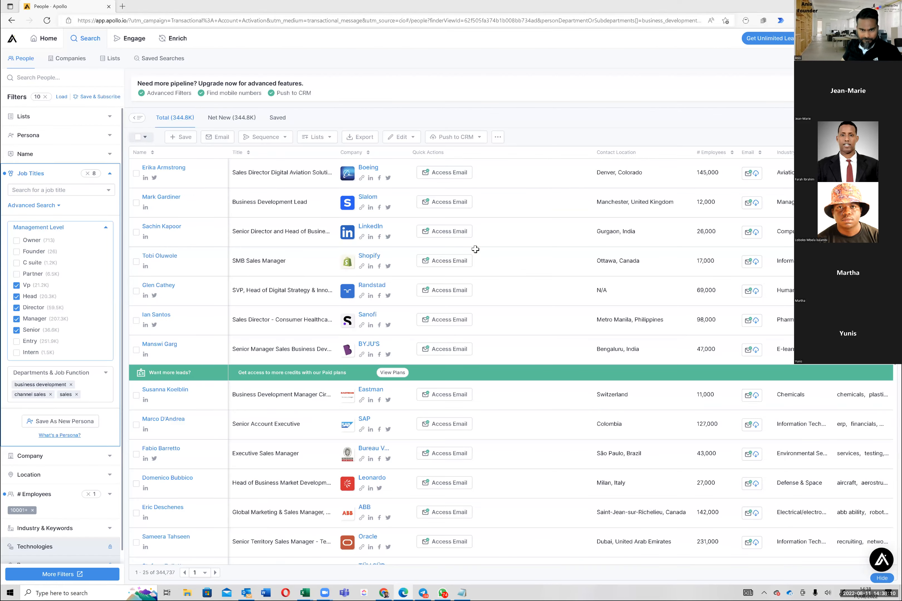
{"action": "key", "text": "alt+Tab"}
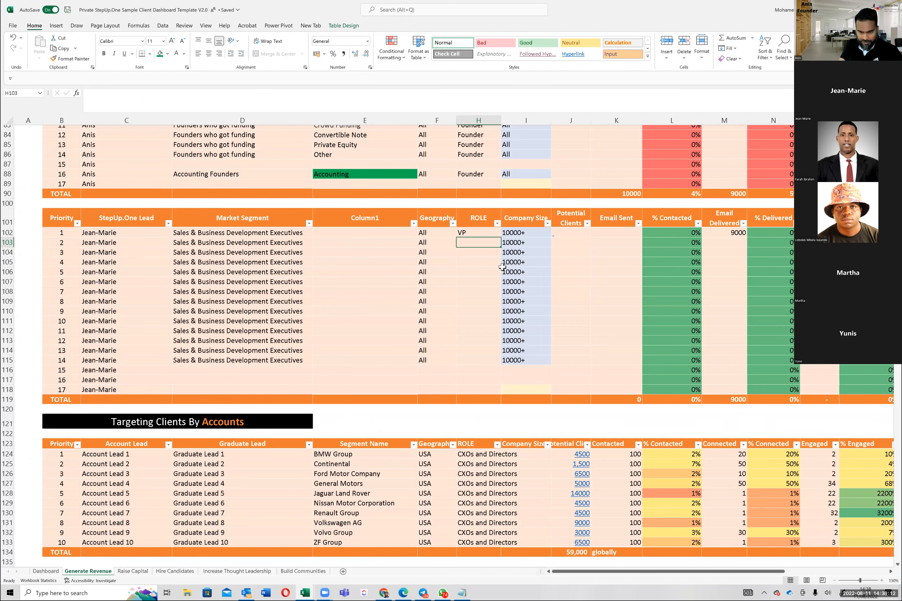
{"action": "type", "text": "Head"}
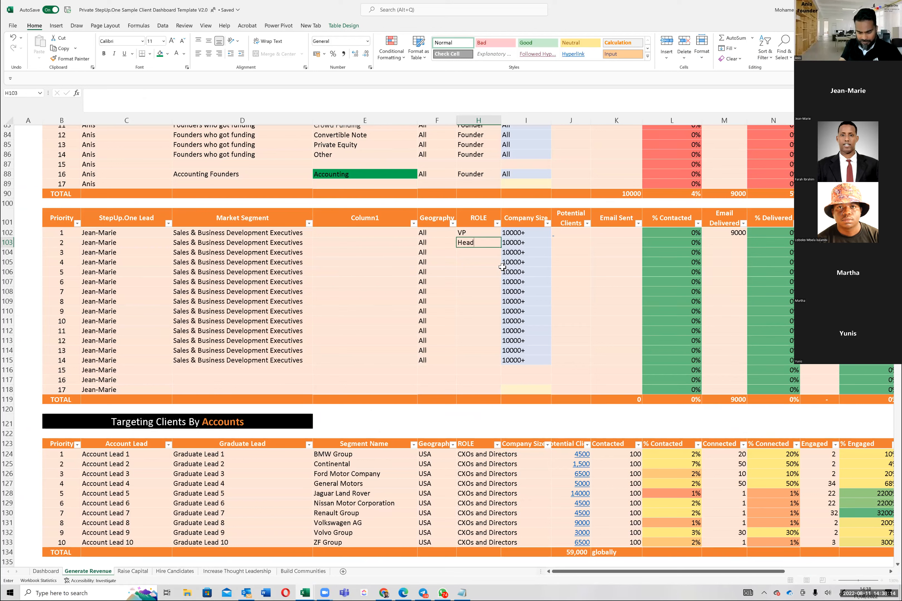
{"action": "key", "text": "ctrl+Return"}
{"action": "key", "text": "Down"}
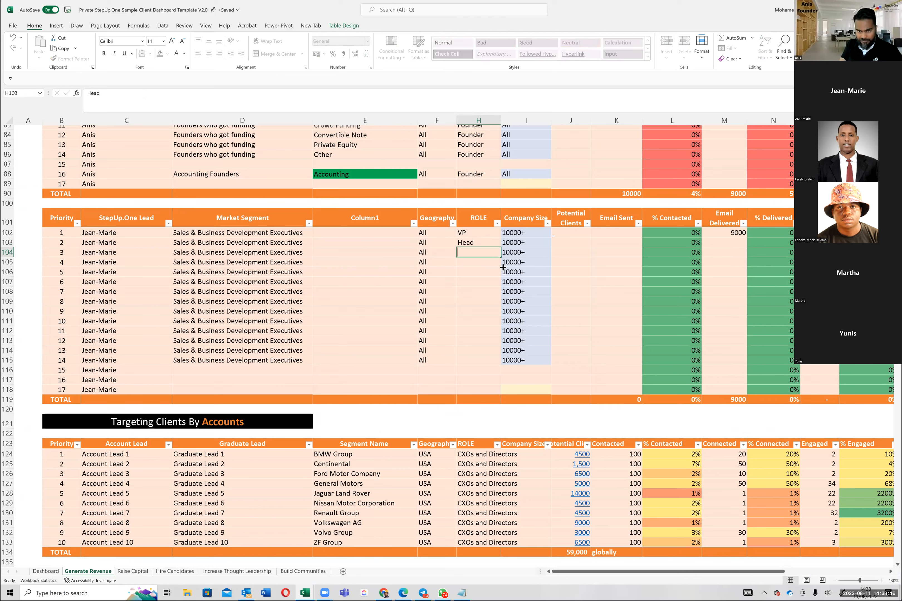
Step: Enter the roles Dir, Manager and Senior in rows 104 to 106 of the sales executives table
{"action": "type", "text": "Dir"}
{"action": "key", "text": "Return"}
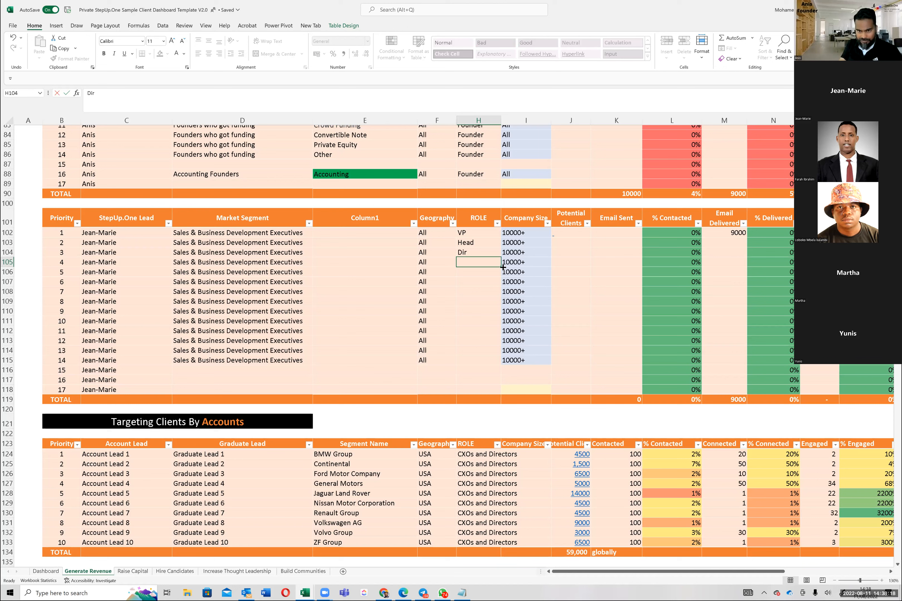
{"action": "type", "text": "Manager"}
{"action": "key", "text": "Return"}
{"action": "type", "text": "Senior"}
{"action": "key", "text": "Return"}
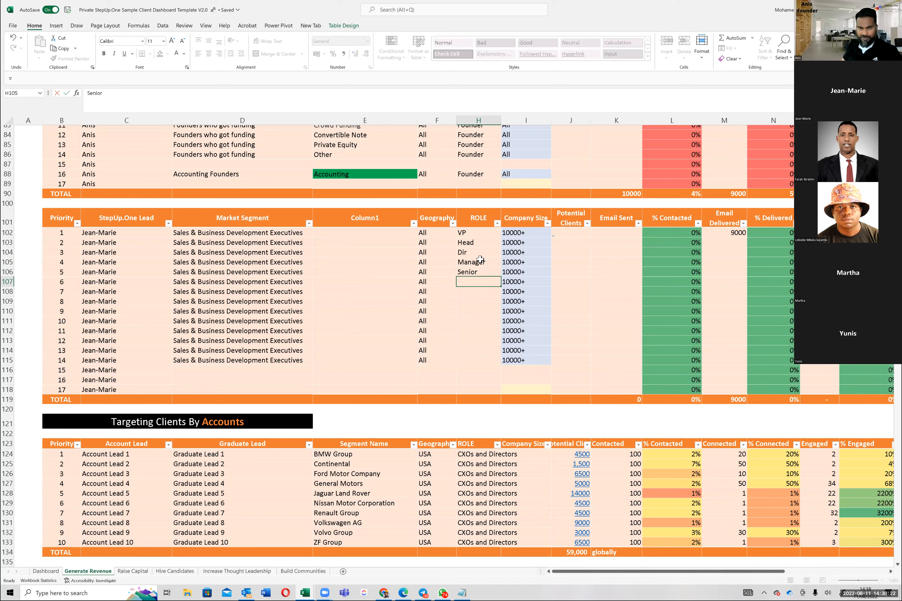
Step: Check the management levels selected in Apollo against the roles listed in the Excel dashboard
{"action": "left_click", "coordinate": [371, 230]}
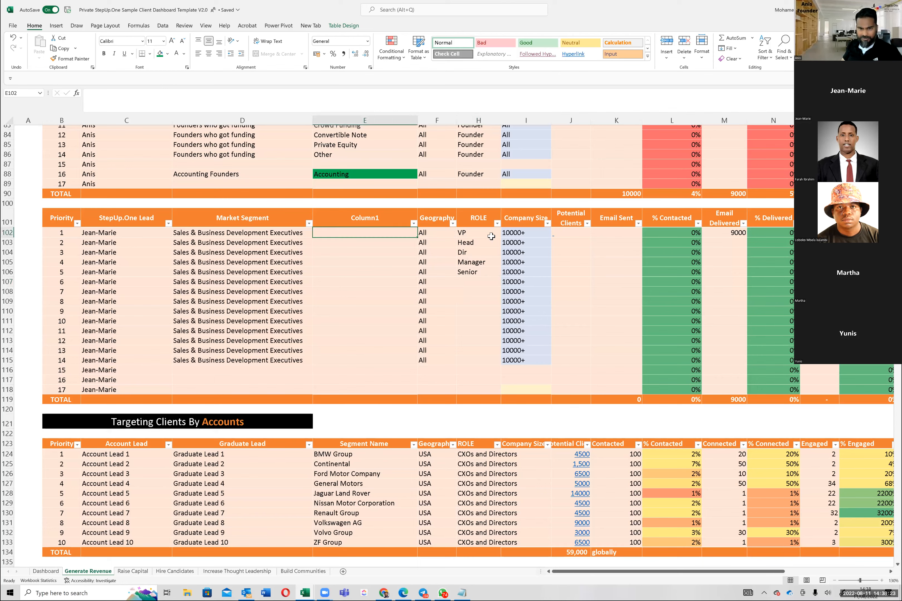
{"action": "left_click", "coordinate": [514, 236]}
{"action": "left_click", "coordinate": [507, 280]}
{"action": "left_click", "coordinate": [461, 279]}
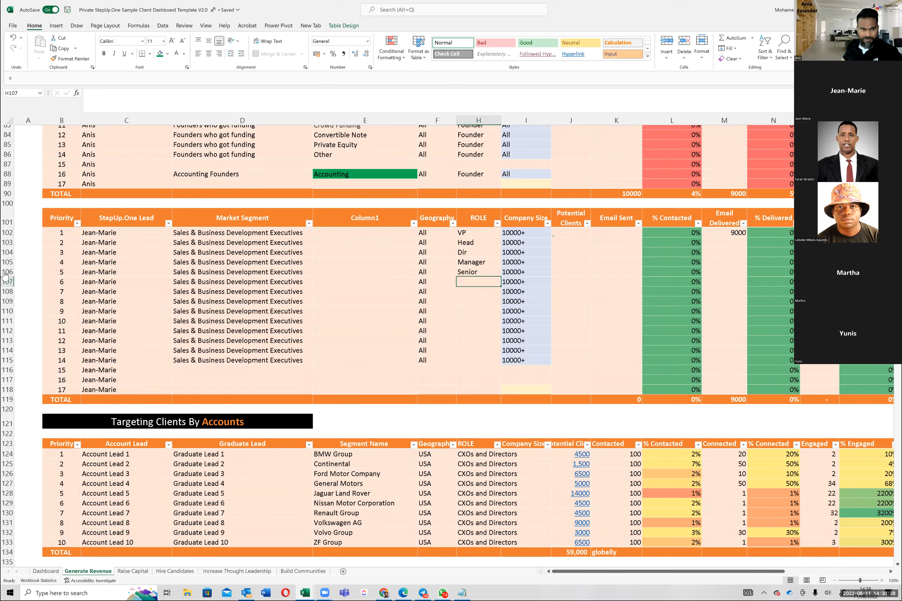
{"action": "key", "text": "alt+Tab"}
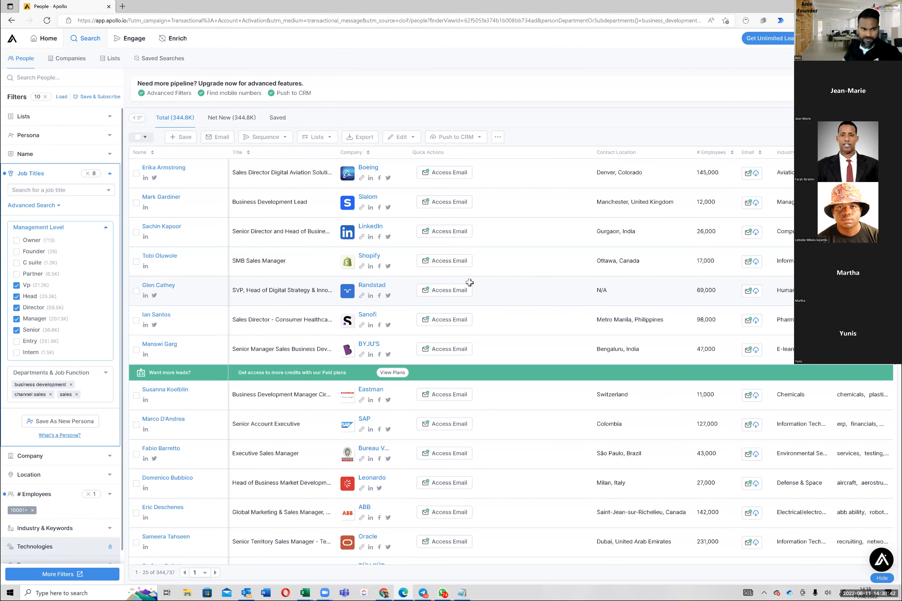
{"action": "key", "text": "alt+Tab"}
Step: Set the geography to US in rows 102 and 103 of the Excel table
{"action": "left_click", "coordinate": [434, 235]}
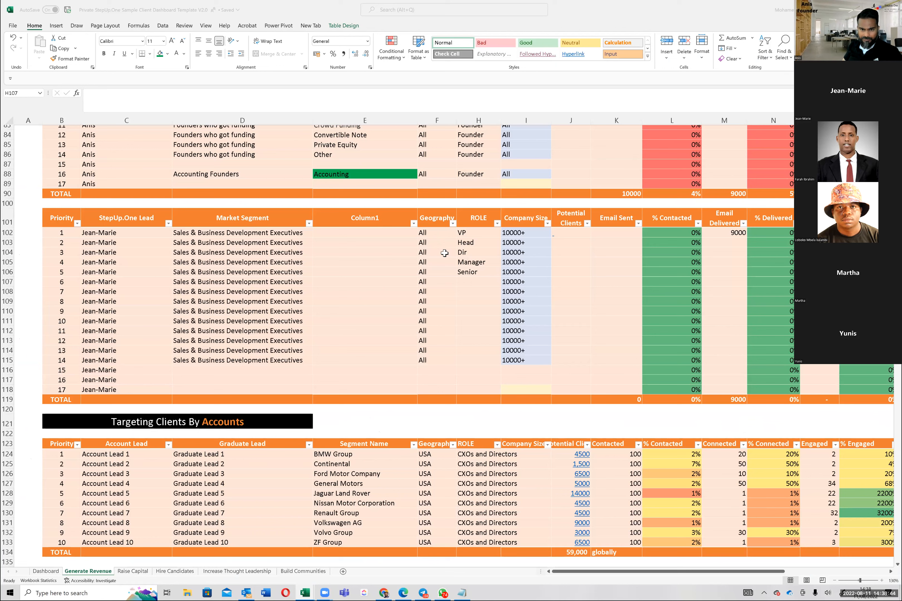
{"action": "key", "text": "Down"}
{"action": "key", "text": "Down"}
{"action": "key", "text": "Down"}
{"action": "key", "text": "Down"}
{"action": "key", "text": "Down"}
{"action": "left_click", "coordinate": [443, 236]}
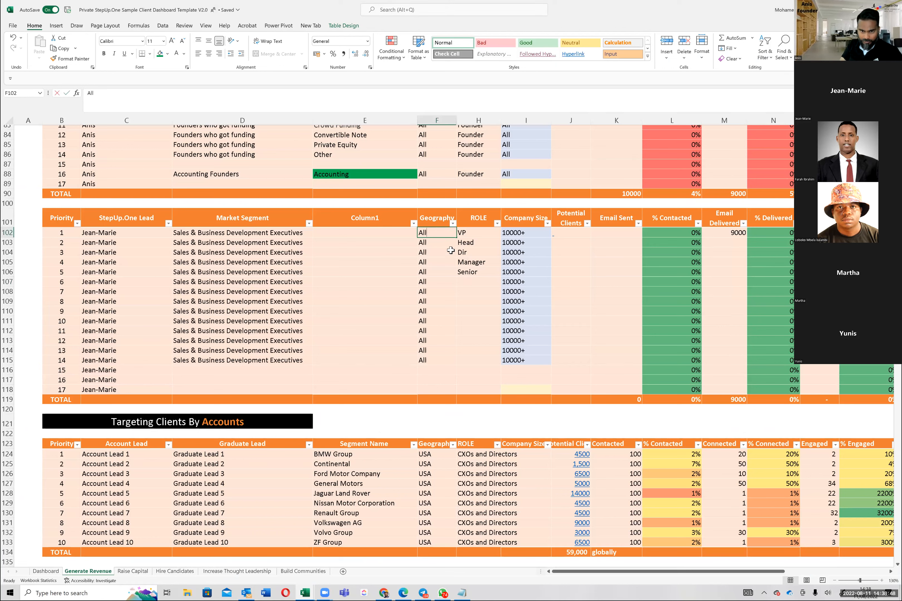
{"action": "type", "text": "US"}
{"action": "key", "text": "Return"}
{"action": "type", "text": "US"}
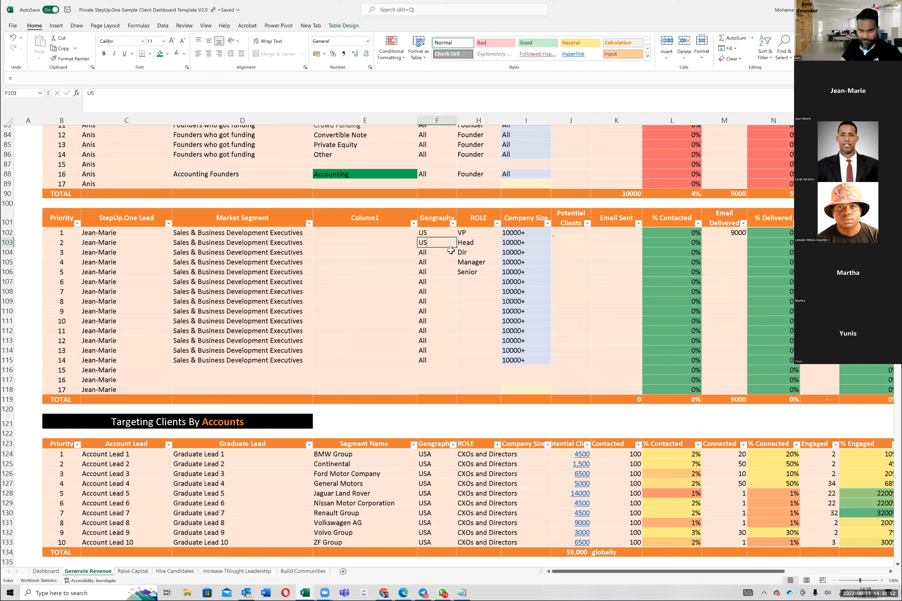
{"action": "key", "text": "ctrl+Return"}
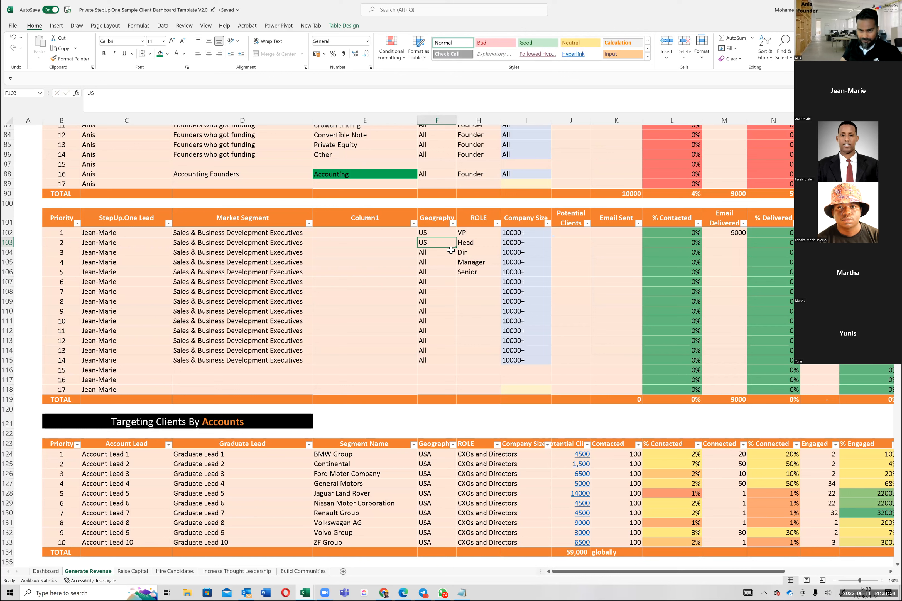
Step: Fill the geography value US down from row 102 through row 106
{"action": "key", "text": "Up"}
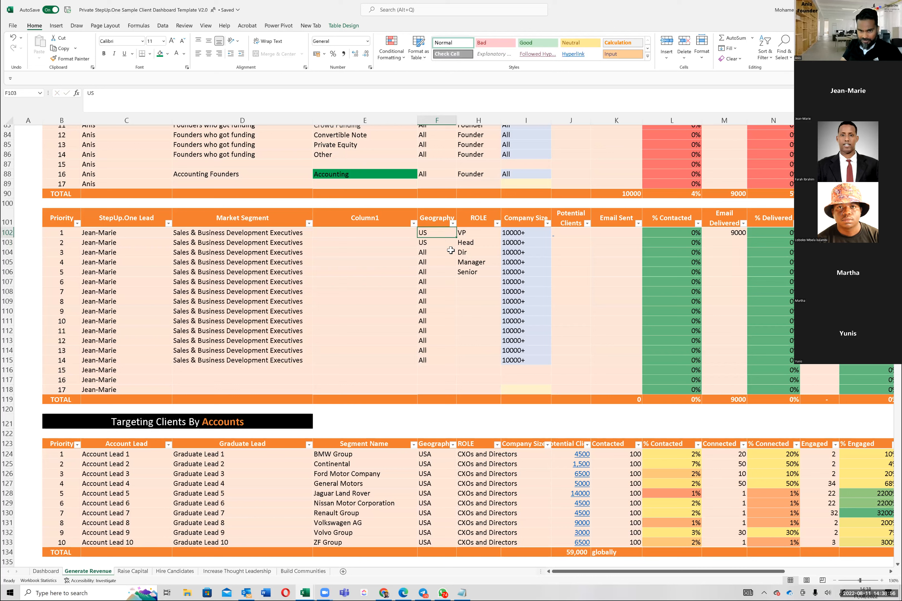
{"action": "left_click", "coordinate": [451, 251], "text": "shift"}
{"action": "key", "text": "shift+Down"}
{"action": "key", "text": "shift+Down"}
{"action": "key", "text": "shift+Down"}
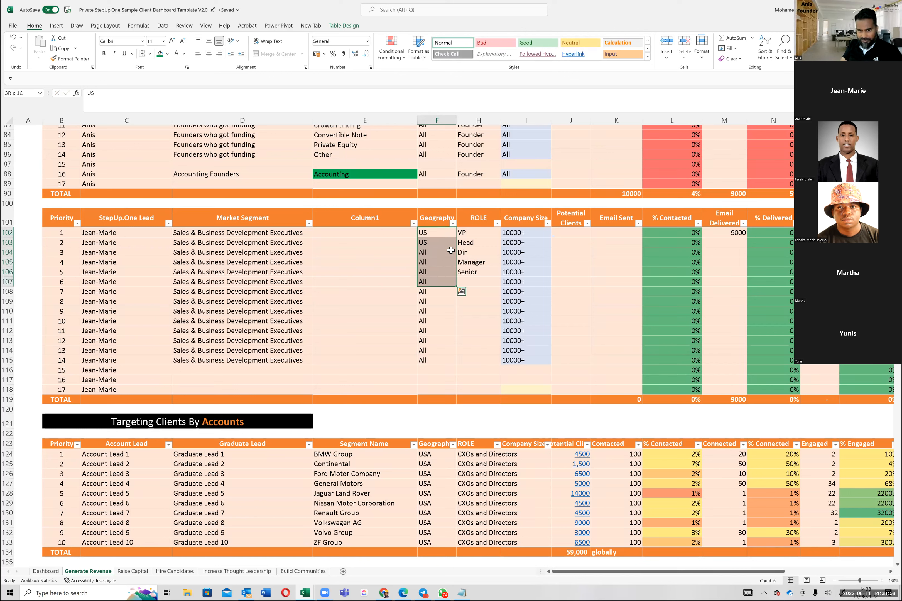
{"action": "key", "text": "shift+Up"}
{"action": "key", "text": "ctrl+d"}
Step: Copy the five roles VP to Senior from rows 102–106 into rows 107–111
{"action": "key", "text": "Right"}
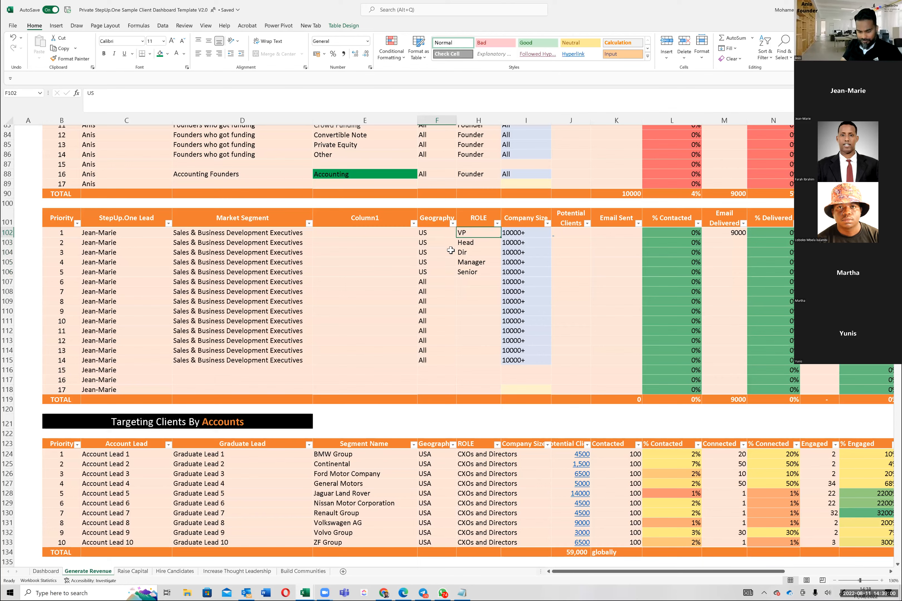
{"action": "key", "text": "shift+Down"}
{"action": "key", "text": "shift+Down"}
{"action": "key", "text": "shift+Down"}
{"action": "key", "text": "shift+Down"}
{"action": "key", "text": "ctrl+c"}
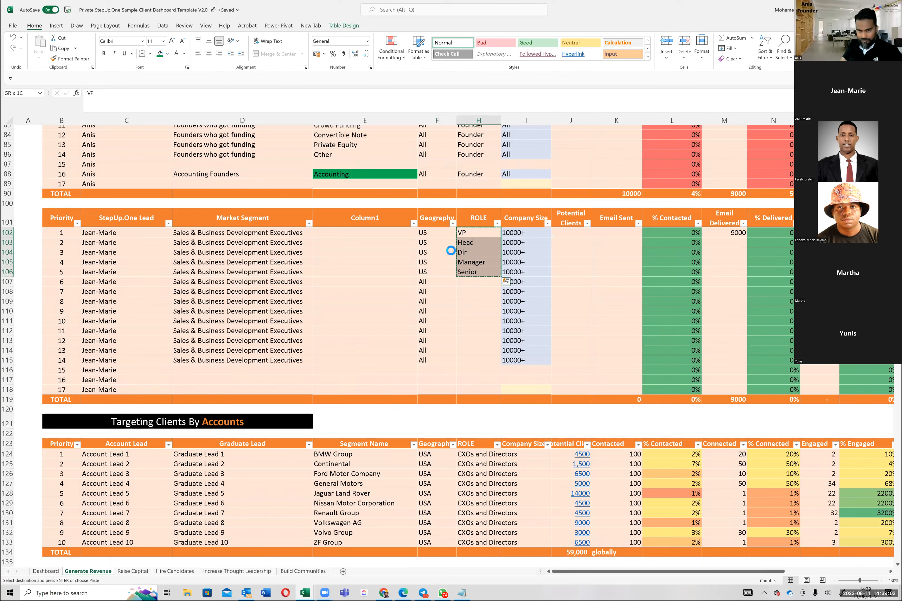
{"action": "key", "text": "Down"}
{"action": "key", "text": "Down"}
{"action": "key", "text": "Down"}
{"action": "key", "text": "Down"}
{"action": "key", "text": "Down"}
{"action": "key", "text": "ctrl+v"}
Step: Set the geography in row 107 to Europe and fill it down through row 111
{"action": "key", "text": "Left"}
{"action": "type", "text": "Eur"}
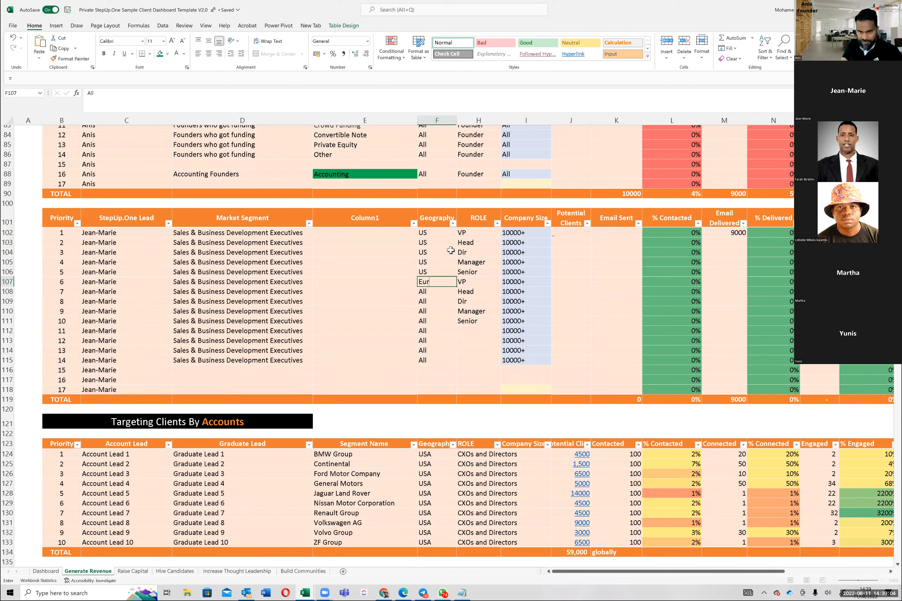
{"action": "type", "text": "ope"}
{"action": "key", "text": "ctrl+Return"}
{"action": "key", "text": "shift+Down"}
{"action": "key", "text": "shift+Down"}
{"action": "key", "text": "shift+Down"}
{"action": "key", "text": "shift+Down"}
{"action": "key", "text": "ctrl+d"}
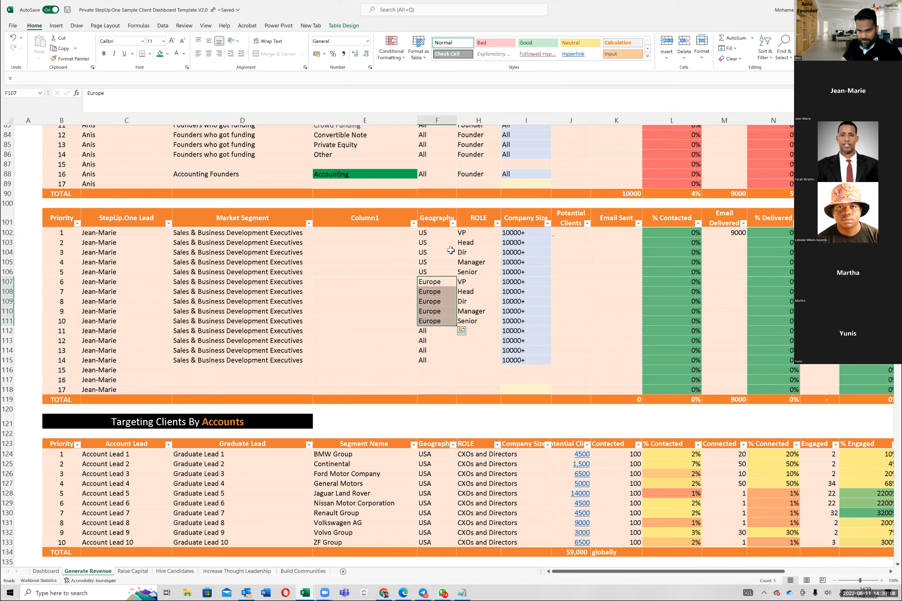
Step: Enter ROW as the geography in row 112
{"action": "key", "text": "Down"}
{"action": "key", "text": "Down"}
{"action": "key", "text": "Down"}
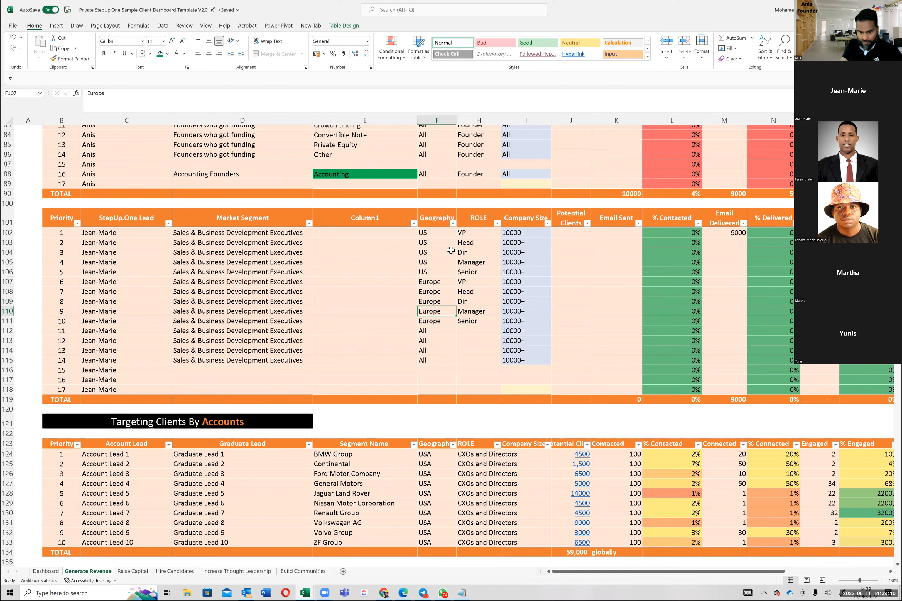
{"action": "key", "text": "Down"}
{"action": "key", "text": "Down"}
{"action": "type", "text": "Rest Of W"}
{"action": "key", "text": "BackSpace"}
{"action": "key", "text": "BackSpace"}
{"action": "key", "text": "BackSpace"}
{"action": "key", "text": "BackSpace"}
{"action": "key", "text": "BackSpace"}
{"action": "key", "text": "BackSpace"}
{"action": "key", "text": "BackSpace"}
{"action": "key", "text": "BackSpace"}
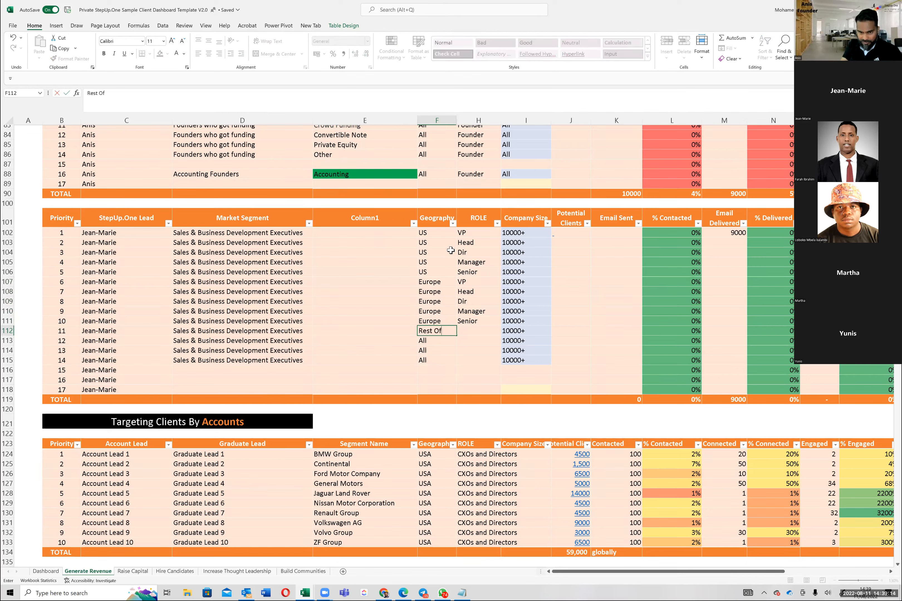
{"action": "type", "text": "OW"}
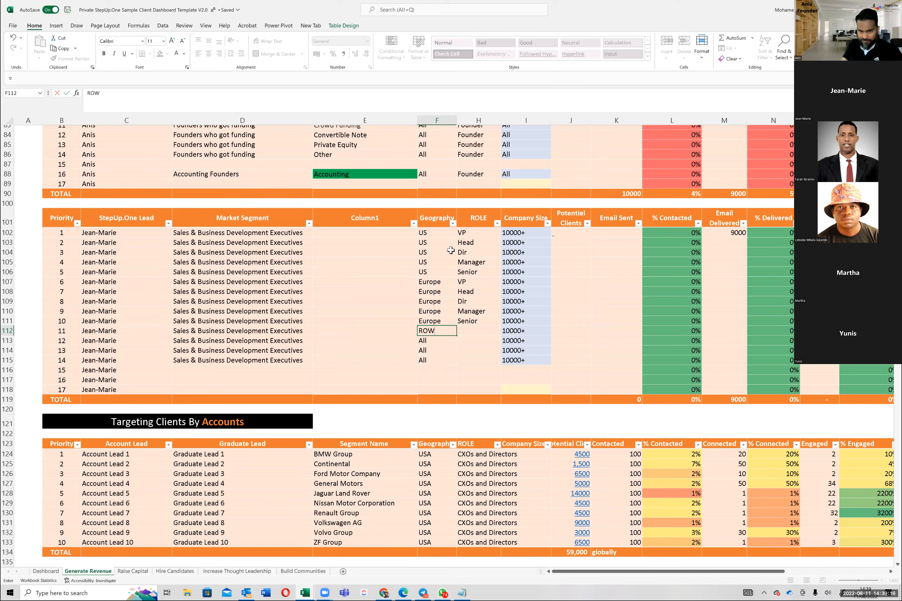
Step: Copy the five roles VP to Senior from rows 107–111 into rows 112–116
{"action": "key", "text": "Up"}
{"action": "key", "text": "Up"}
{"action": "key", "text": "Up"}
{"action": "key", "text": "Up"}
{"action": "key", "text": "Up"}
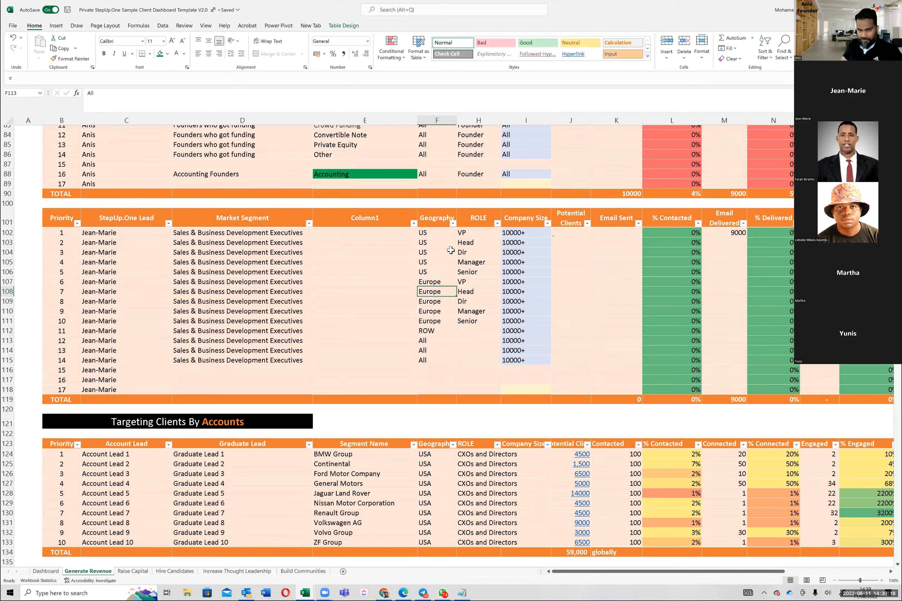
{"action": "key", "text": "Right"}
{"action": "key", "text": "shift+Down"}
{"action": "key", "text": "shift+Down"}
{"action": "key", "text": "shift+Down"}
{"action": "key", "text": "shift+Down"}
{"action": "key", "text": "ctrl+c"}
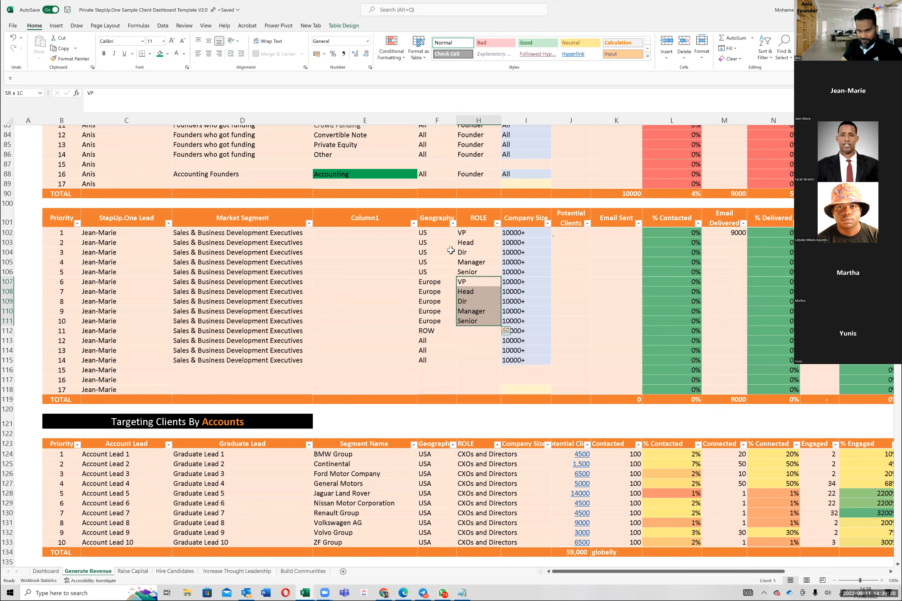
{"action": "key", "text": "Down"}
{"action": "key", "text": "Down"}
{"action": "key", "text": "Down"}
{"action": "key", "text": "Down"}
{"action": "key", "text": "Down"}
{"action": "key", "text": "Down"}
{"action": "key", "text": "Up"}
{"action": "key", "text": "ctrl+v"}
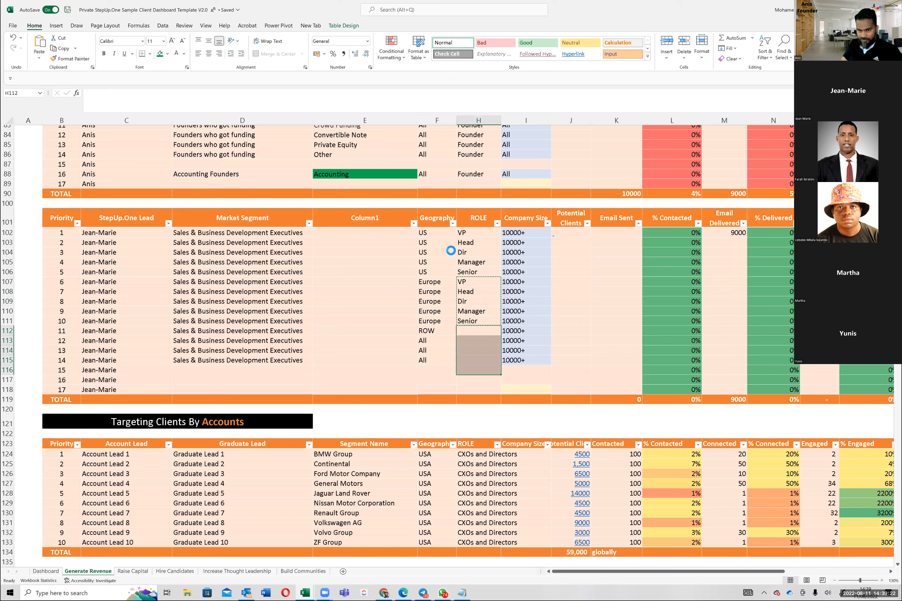
Step: Fill the geography value ROW down from row 112 through row 116
{"action": "key", "text": "Left"}
{"action": "key", "text": "shift+Down"}
{"action": "key", "text": "shift+Down"}
{"action": "key", "text": "shift+Down"}
{"action": "key", "text": "shift+Down"}
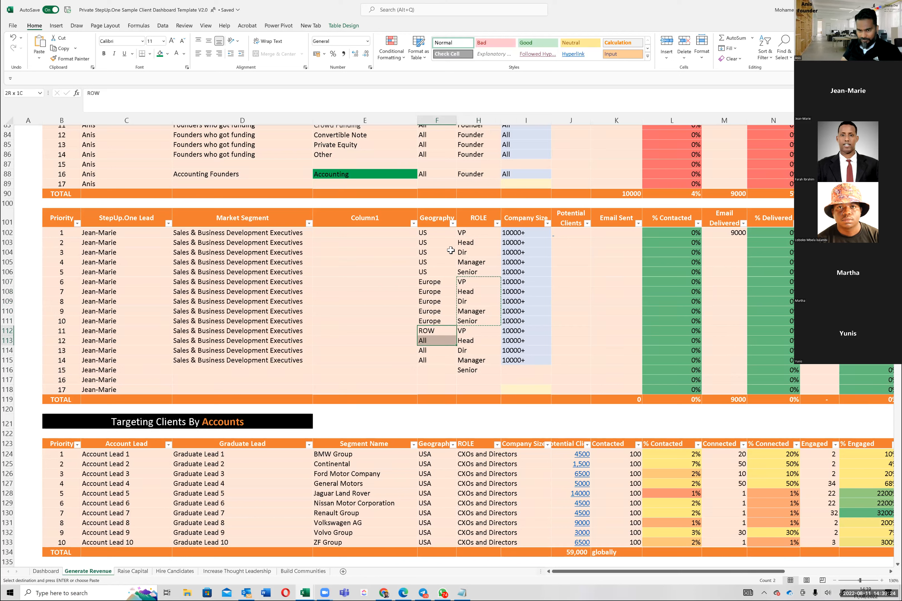
{"action": "key", "text": "ctrl+d"}
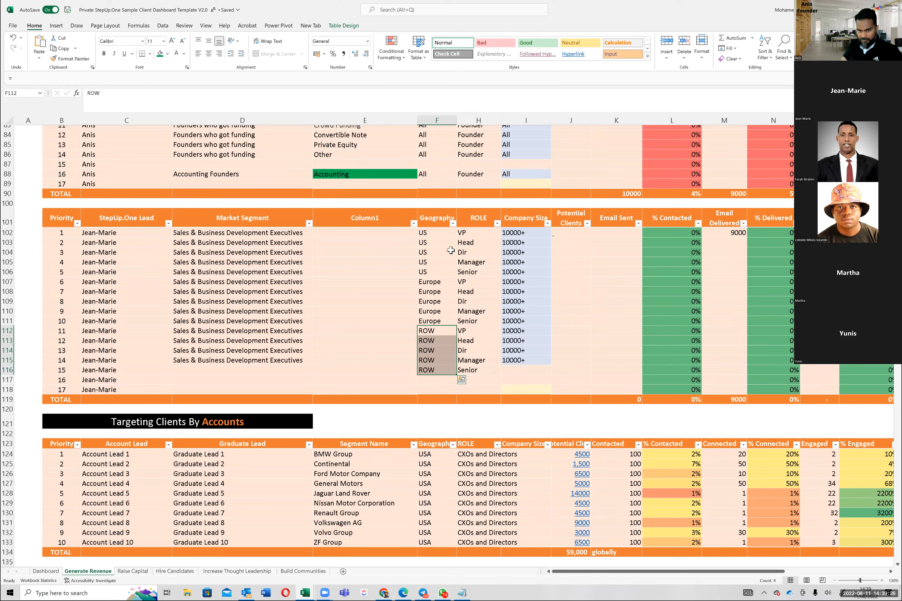
Step: Copy the company size 10000+ from row 115 into row 116
{"action": "key", "text": "Right"}
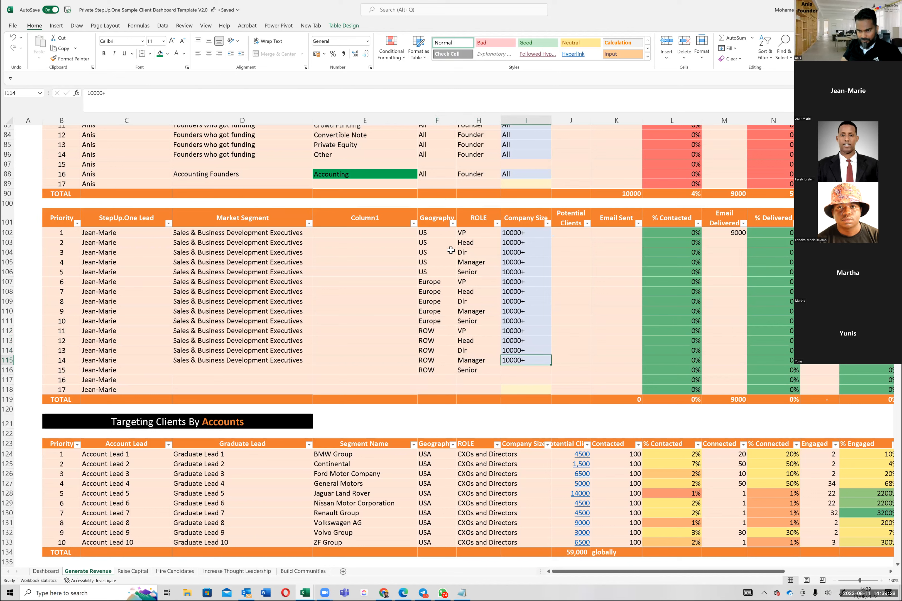
{"action": "key", "text": "Down"}
{"action": "key", "text": "ctrl+c"}
Step: Copy the market segment "Sales & Business Development Executives" from row 115 into row 116
{"action": "key", "text": "Down"}
{"action": "key", "text": "ctrl+v"}
{"action": "key", "text": "Escape"}
{"action": "key", "text": "Left"}
{"action": "key", "text": "Left"}
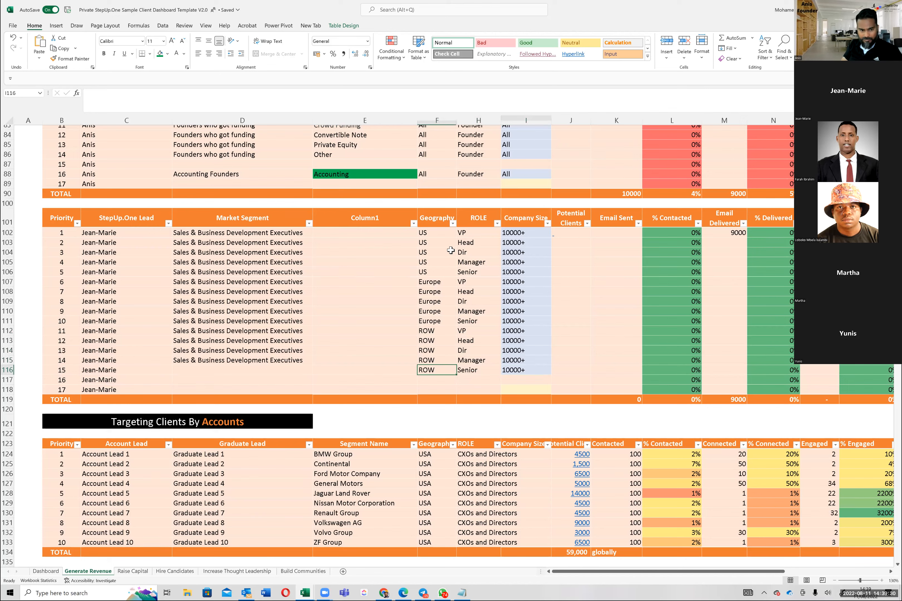
{"action": "key", "text": "Left"}
{"action": "key", "text": "Left"}
{"action": "key", "text": "Up"}
{"action": "key", "text": "ctrl+c"}
{"action": "key", "text": "Down"}
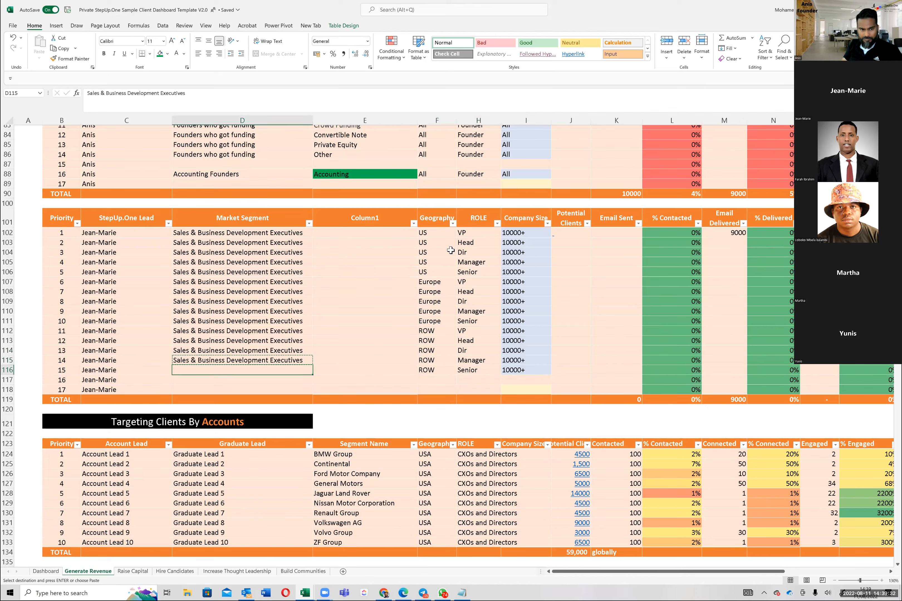
{"action": "key", "text": "Return"}
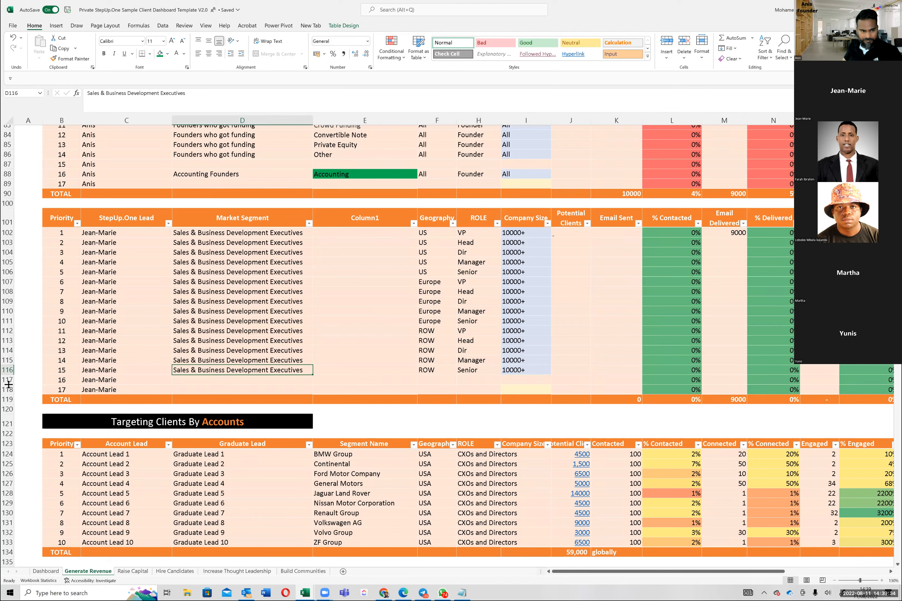
Step: Delete the unused rows 117 and 118 above the table's total row
{"action": "left_click_drag", "start_coordinate": [9, 390], "coordinate": [8, 379]}
{"action": "right_click", "coordinate": [10, 384]}
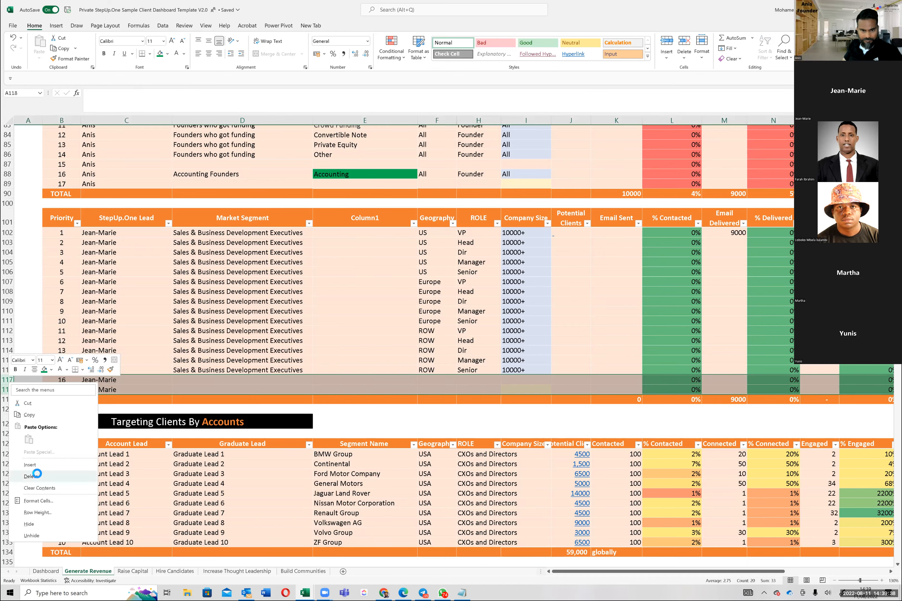
{"action": "key", "text": "Return"}
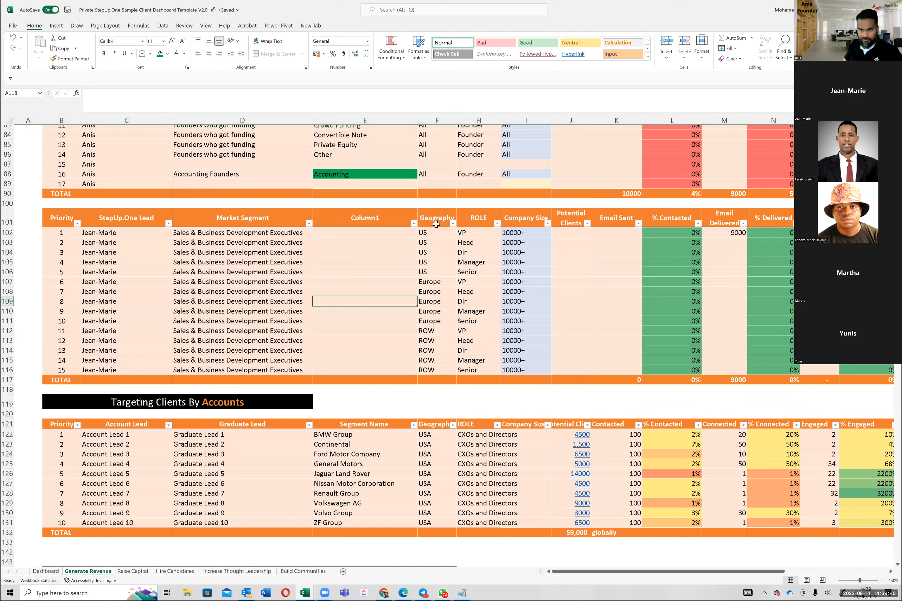
{"action": "left_click", "coordinate": [441, 227]}
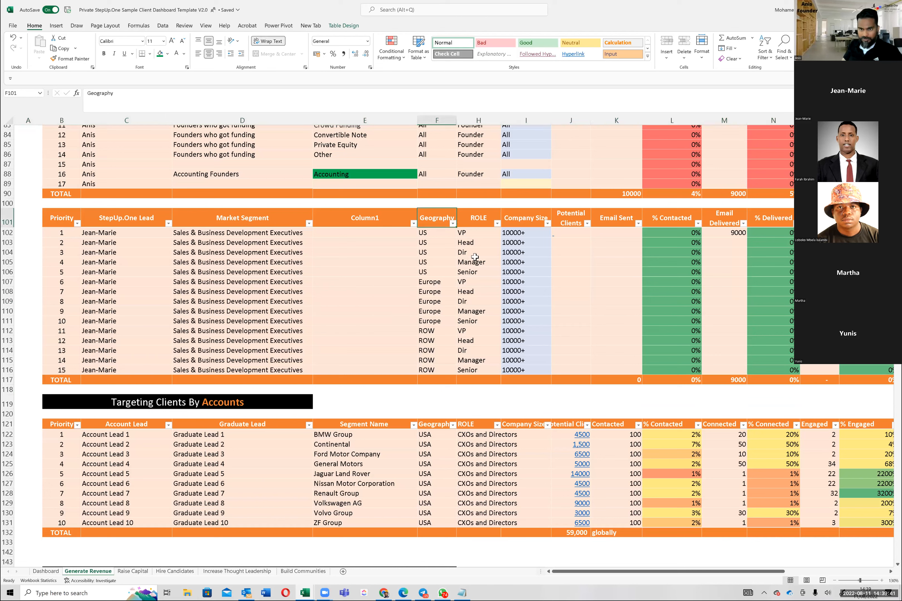
{"action": "left_click", "coordinate": [562, 234]}
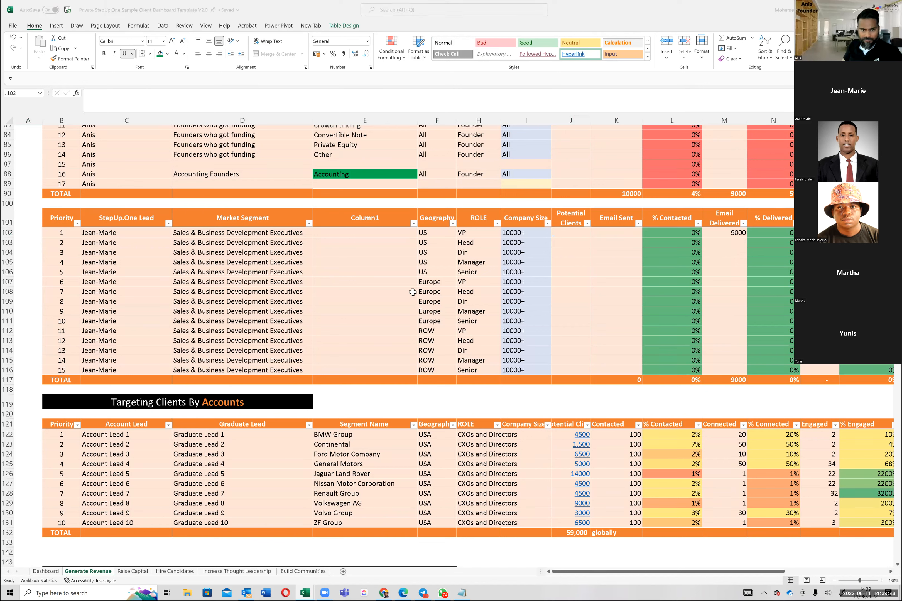
{"action": "left_click", "coordinate": [249, 263]}
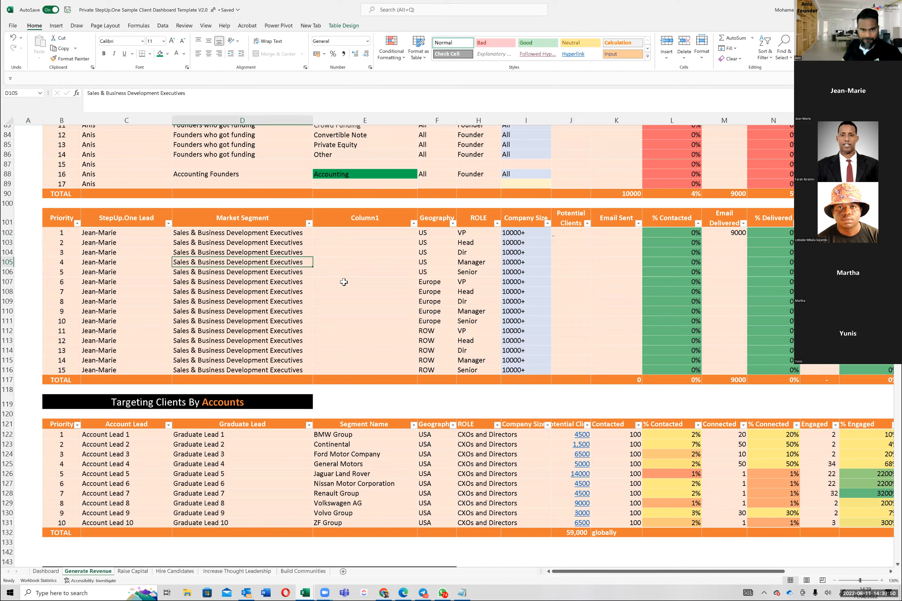
{"action": "left_click", "coordinate": [344, 282]}
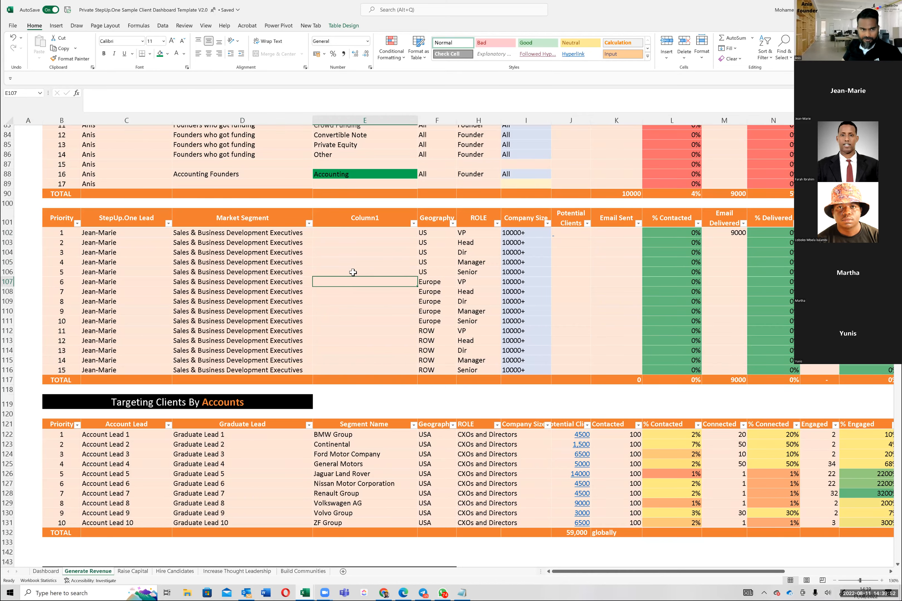
{"action": "scroll", "coordinate": [353, 273], "scroll_direction": "up", "scroll_amount": 2}
{"action": "scroll", "coordinate": [352, 273], "scroll_direction": "up", "scroll_amount": 1}
{"action": "scroll", "coordinate": [355, 271], "scroll_direction": "down", "scroll_amount": 1}
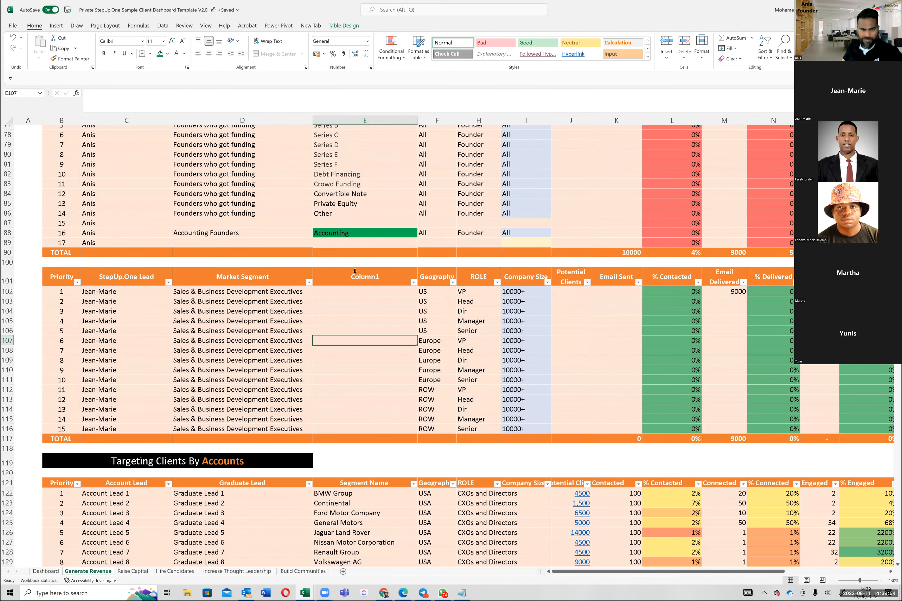
{"action": "scroll", "coordinate": [355, 271], "scroll_direction": "down", "scroll_amount": 4}
{"action": "left_click", "coordinate": [354, 271]}
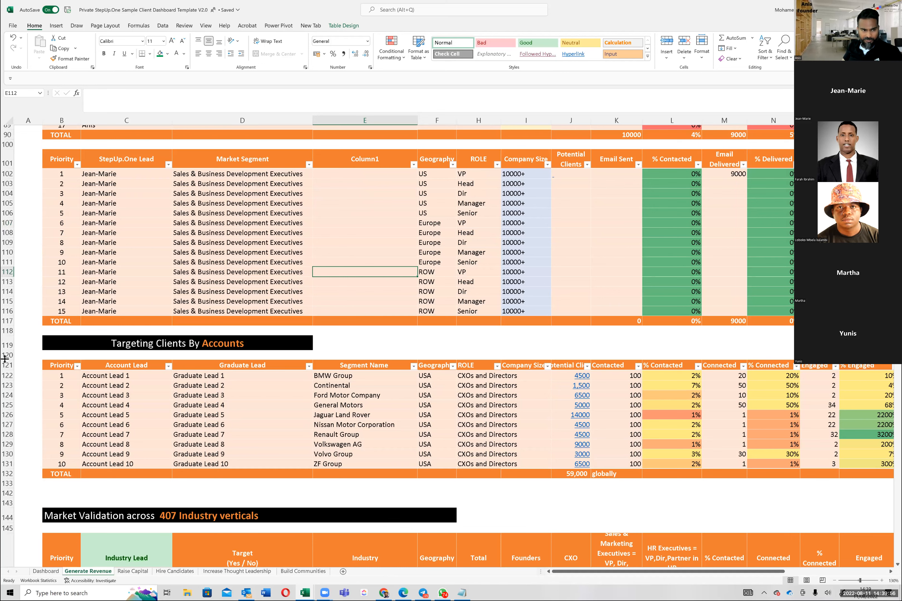
Step: Duplicate rows 100 to 118 with the Sales & Business Development segment table and insert the copy above the Targeting Clients By Accounts heading
{"action": "left_click", "coordinate": [7, 162]}
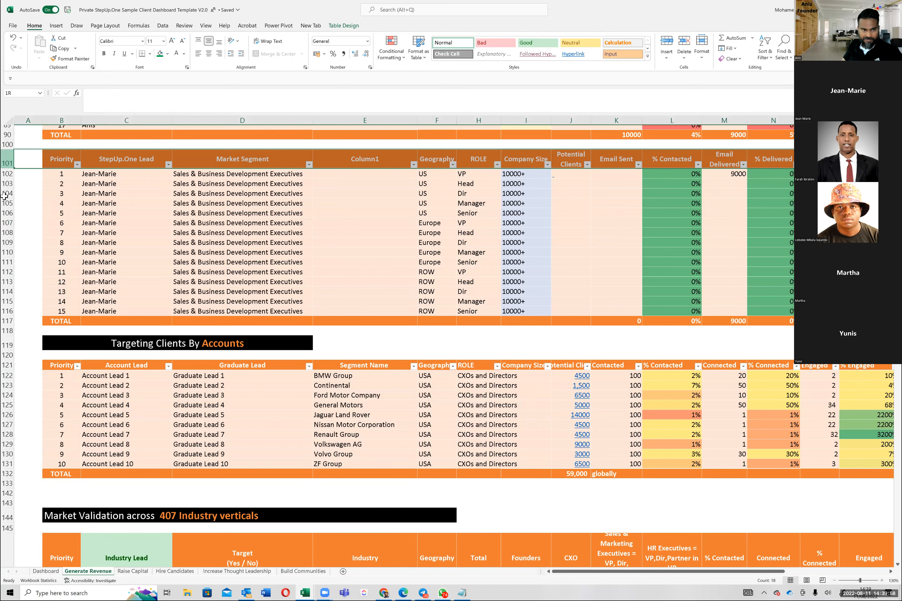
{"action": "left_click_drag", "start_coordinate": [7, 162], "coordinate": [7, 316]}
{"action": "left_click_drag", "start_coordinate": [7, 146], "coordinate": [5, 328]}
{"action": "key", "text": "ctrl+c"}
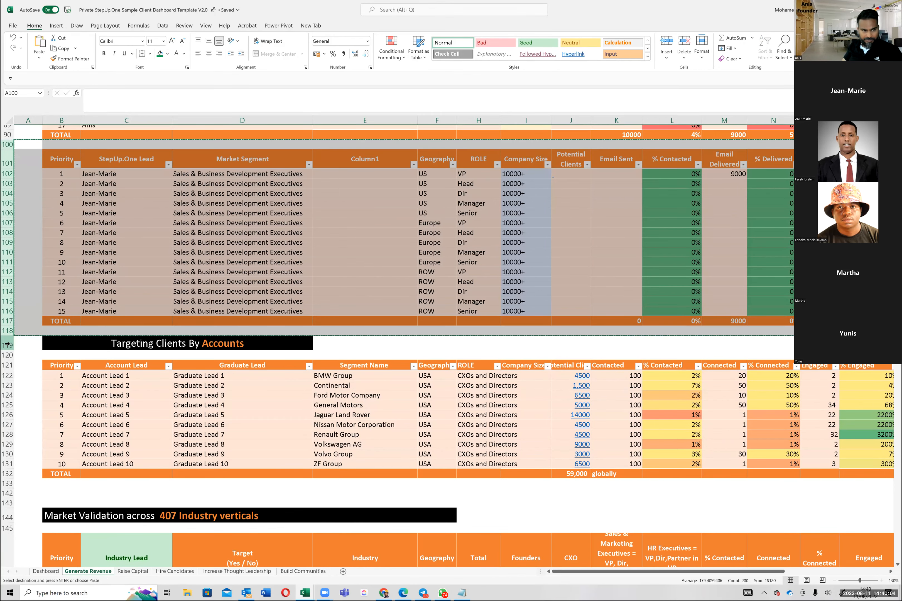
{"action": "right_click", "coordinate": [7, 345]}
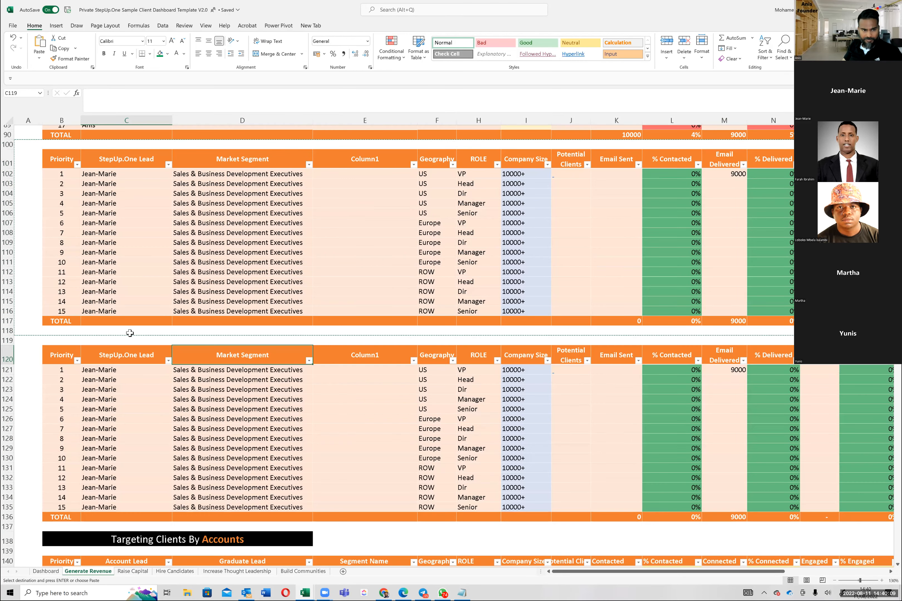
{"action": "left_click", "coordinate": [118, 371]}
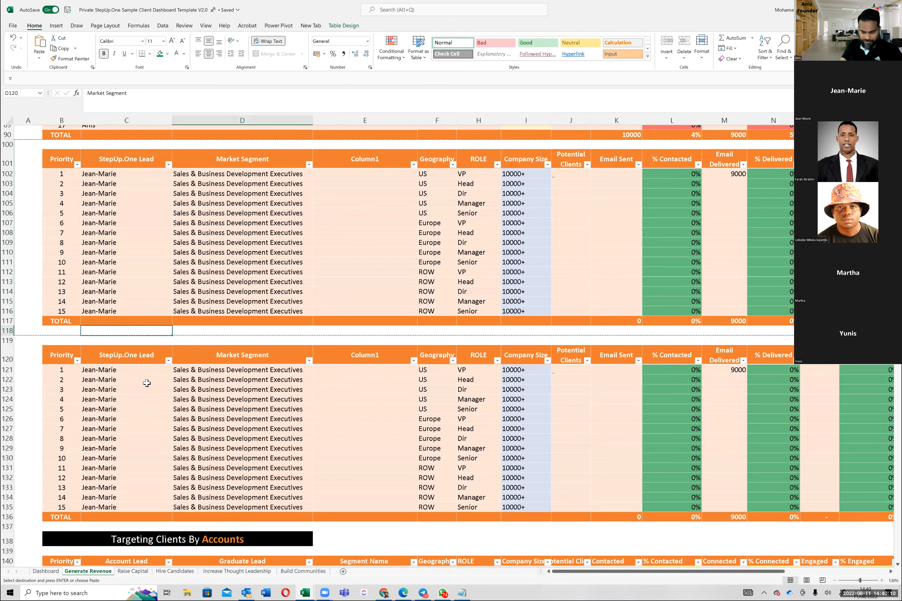
Step: Enter the new lead's first name as StepUp.One Lead in row 121 and fill it down through row 135
{"action": "type", "text": "J"}
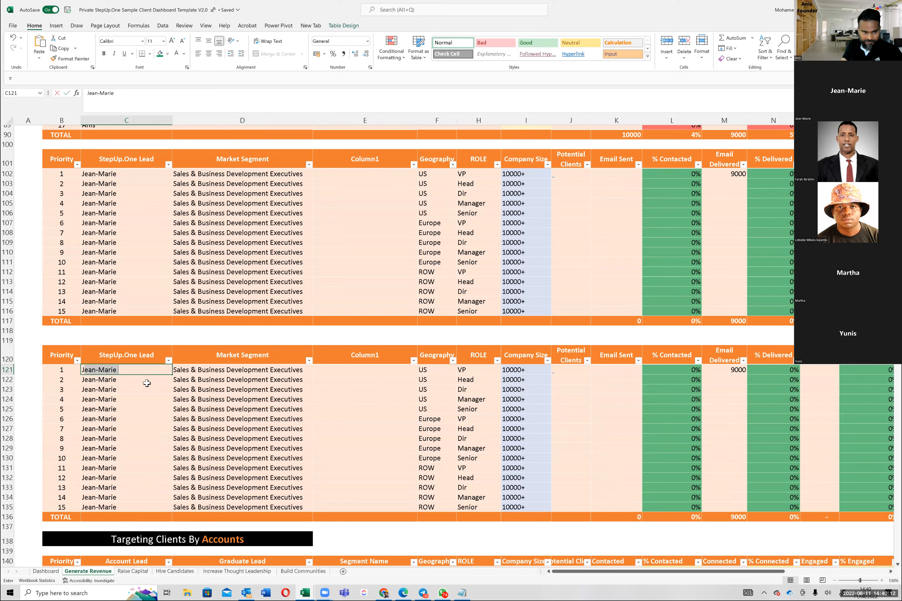
{"action": "type", "text": "ayson"}
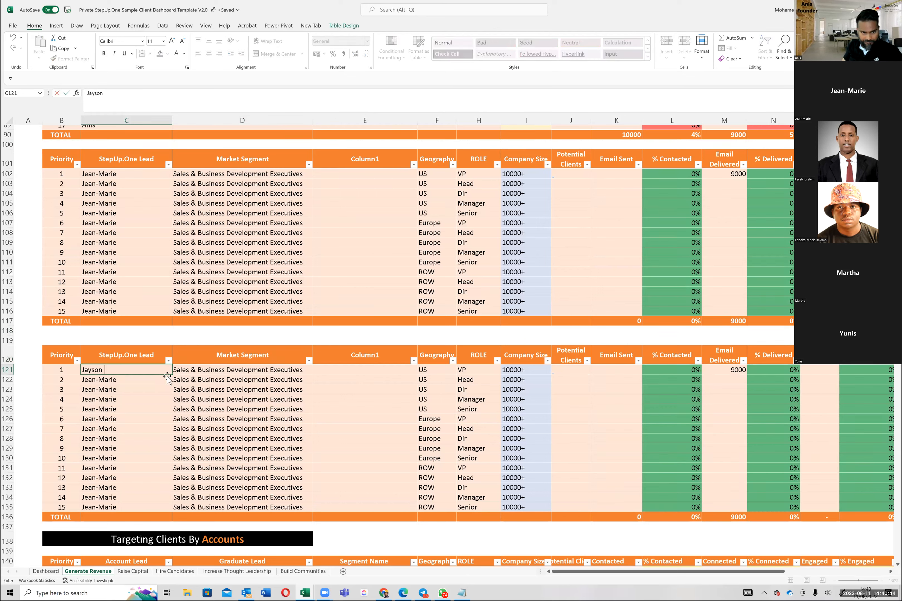
{"action": "key", "text": "Return"}
{"action": "left_click", "coordinate": [163, 371]}
{"action": "double_click", "coordinate": [172, 376]}
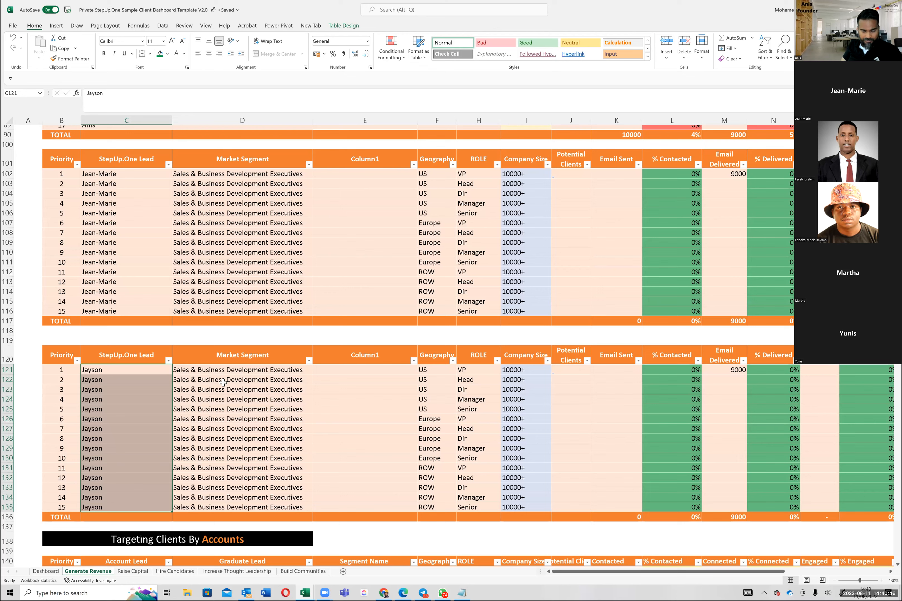
Step: Go to the company size in row 121, and switch to Apollo to examine the predefined # Employees ranges
{"action": "left_click", "coordinate": [223, 383]}
{"action": "key", "text": "Up"}
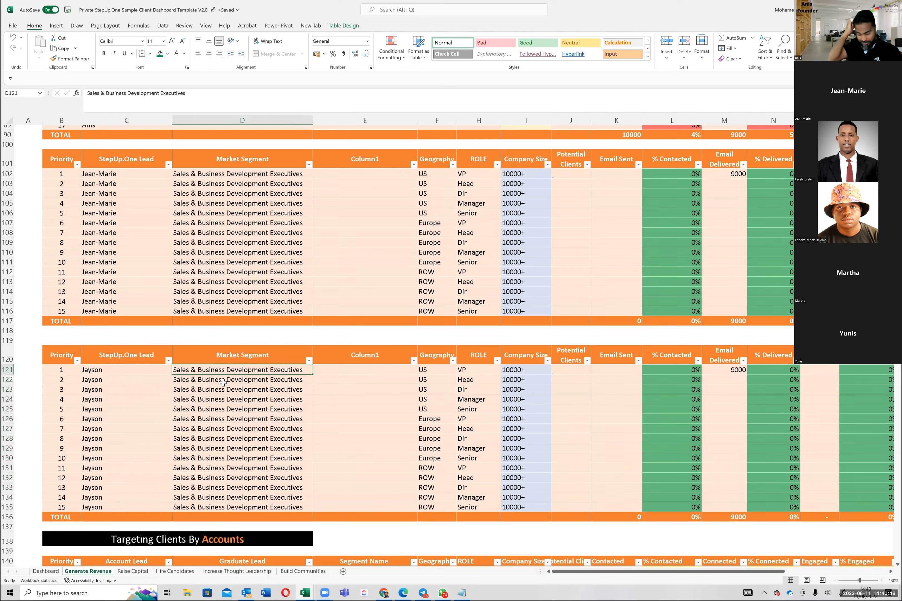
{"action": "key", "text": "Right"}
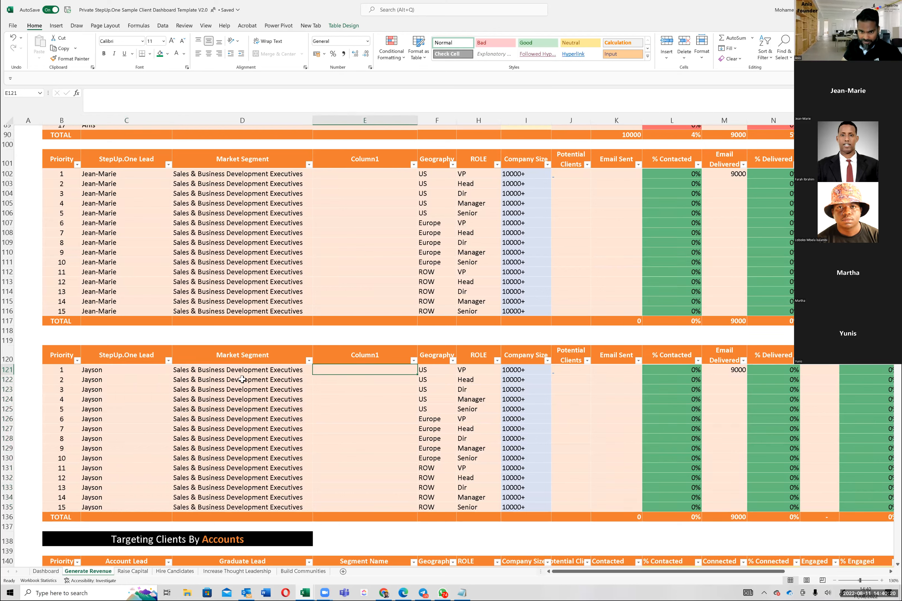
{"action": "key", "text": "Right"}
{"action": "key", "text": "Right"}
{"action": "key", "text": "Right"}
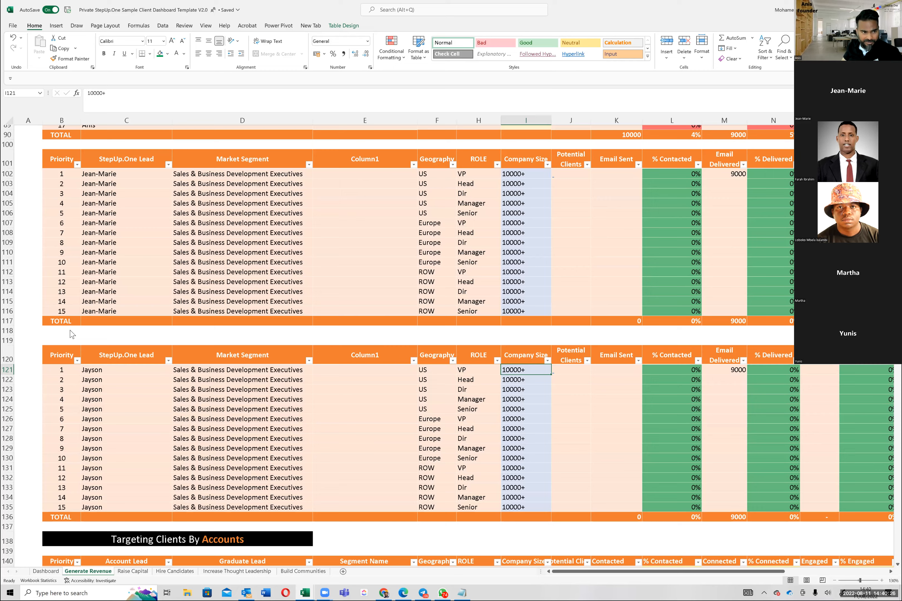
{"action": "key", "text": "alt+Tab"}
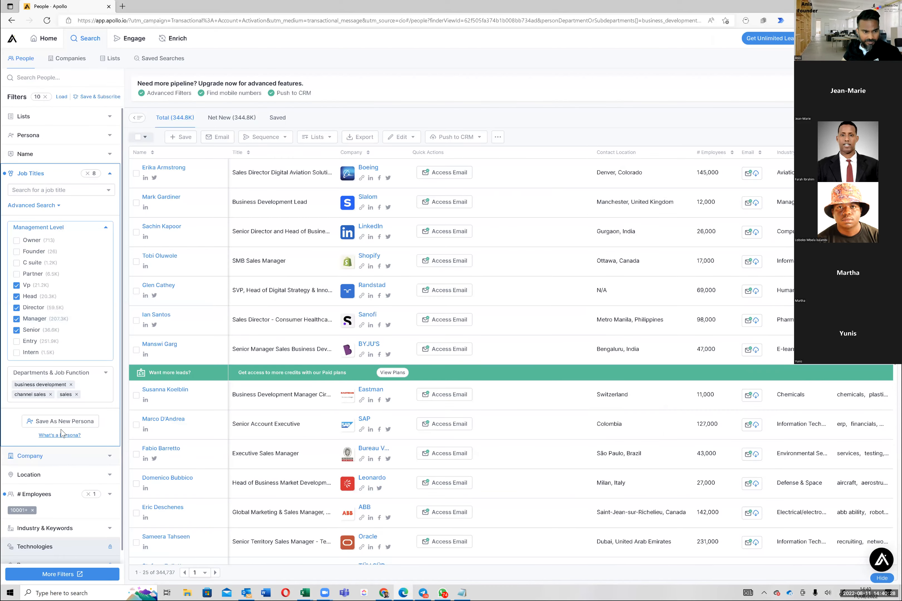
{"action": "scroll", "coordinate": [107, 422], "scroll_direction": "down", "scroll_amount": 2}
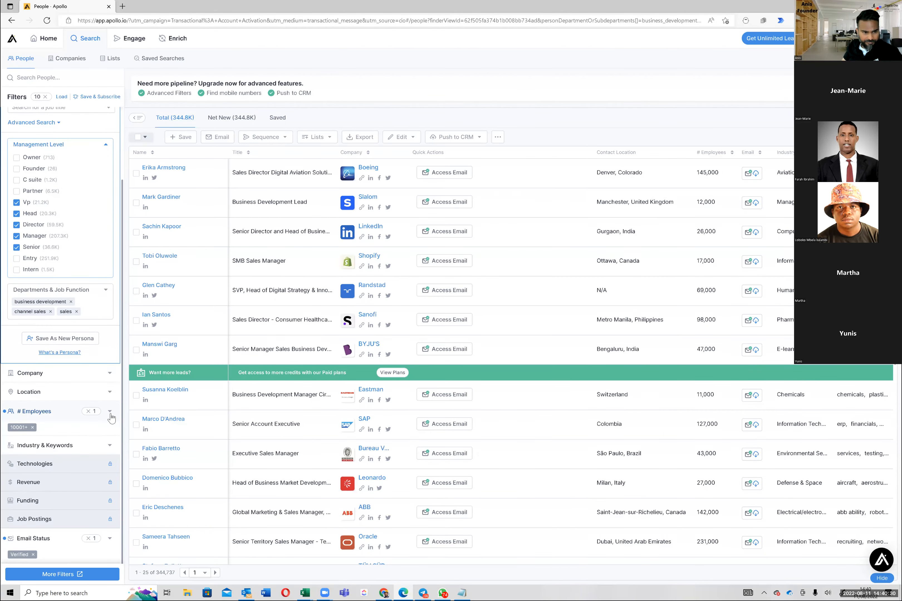
{"action": "left_click", "coordinate": [110, 412]}
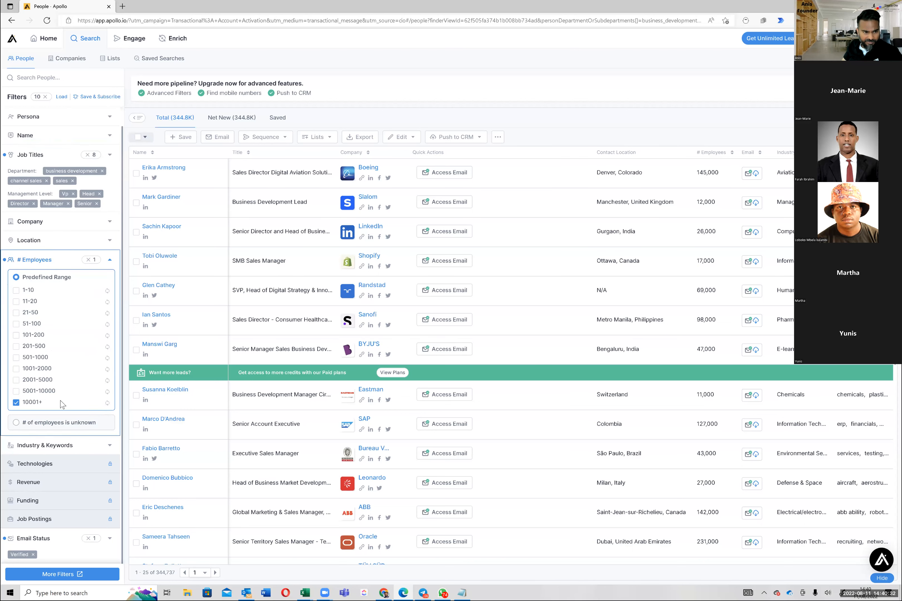
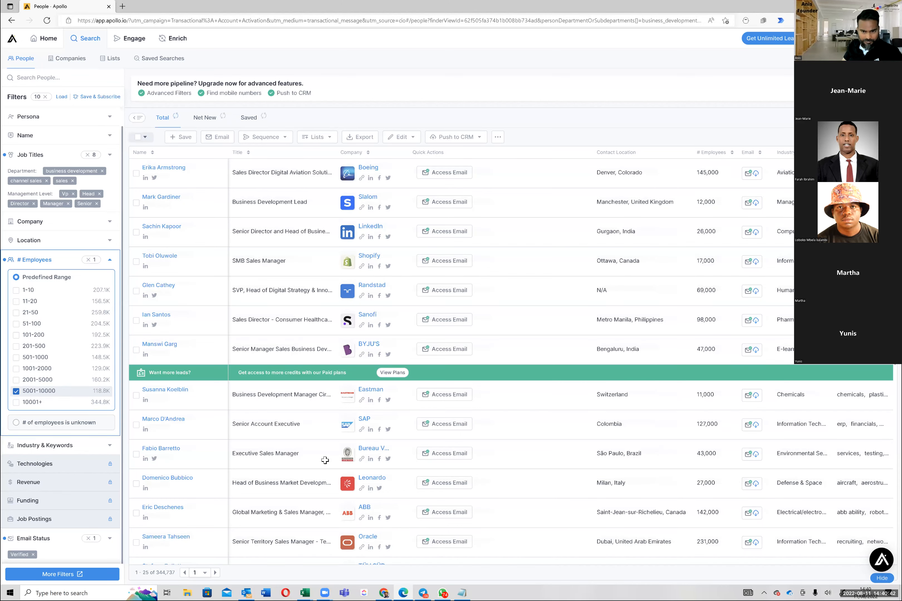
Step: Return to the Excel dashboard, set the company size in row 121 to 5000 to 10K and fill it down through row 135
{"action": "key", "text": "alt+Tab"}
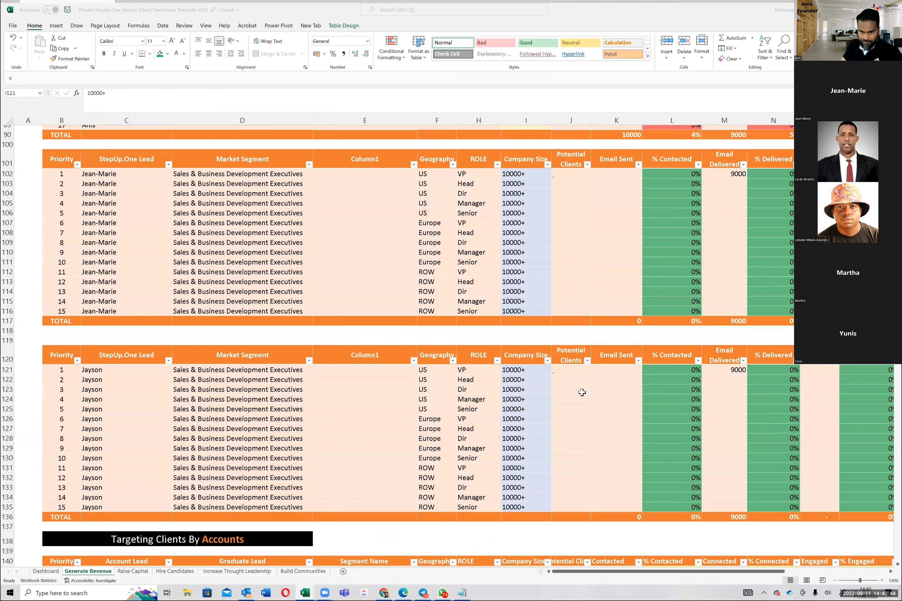
{"action": "type", "text": "5000 "}
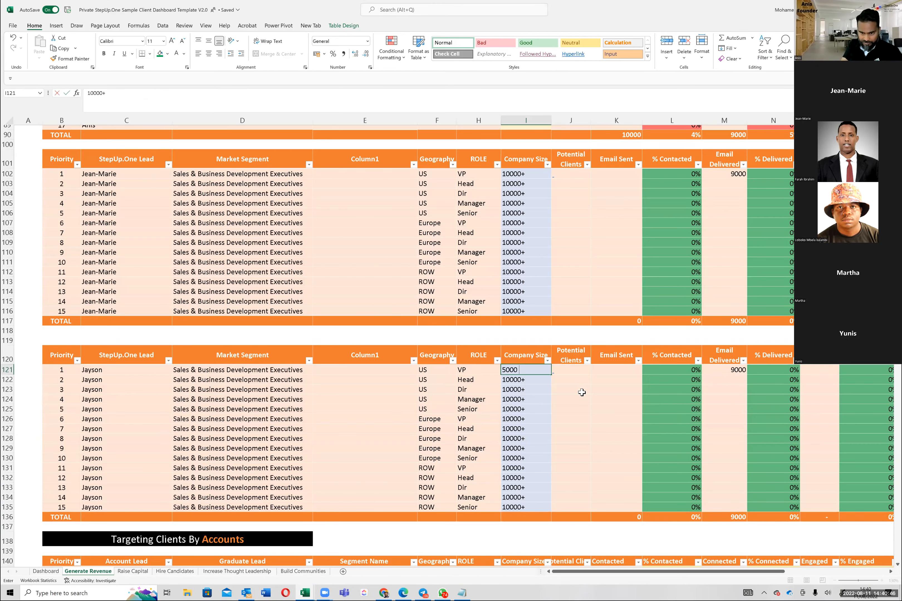
{"action": "type", "text": "to 100"}
{"action": "key", "text": "BackSpace"}
{"action": "type", "text": "L"}
{"action": "key", "text": "BackSpace"}
{"action": "type", "text": "K"}
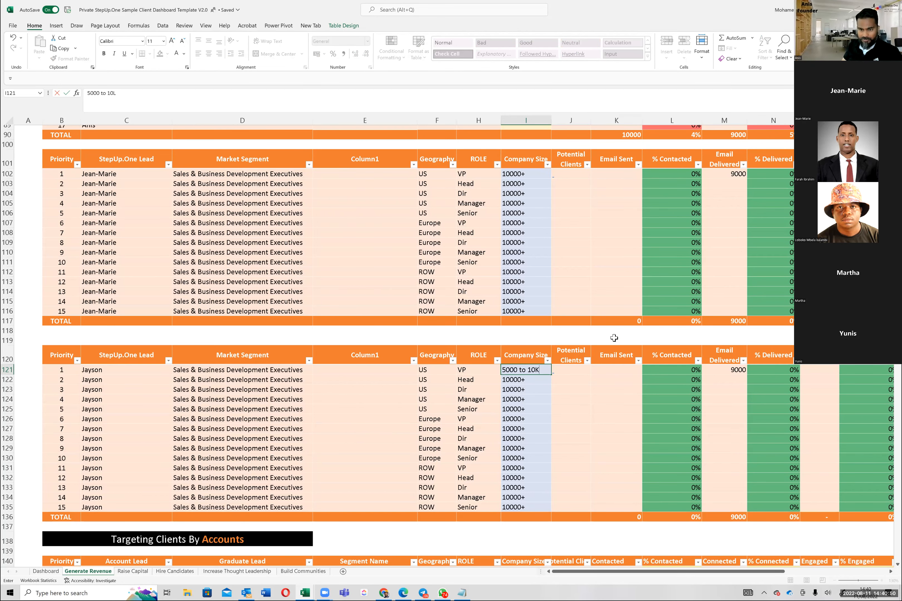
{"action": "scroll", "coordinate": [532, 332], "scroll_direction": "down", "scroll_amount": 2}
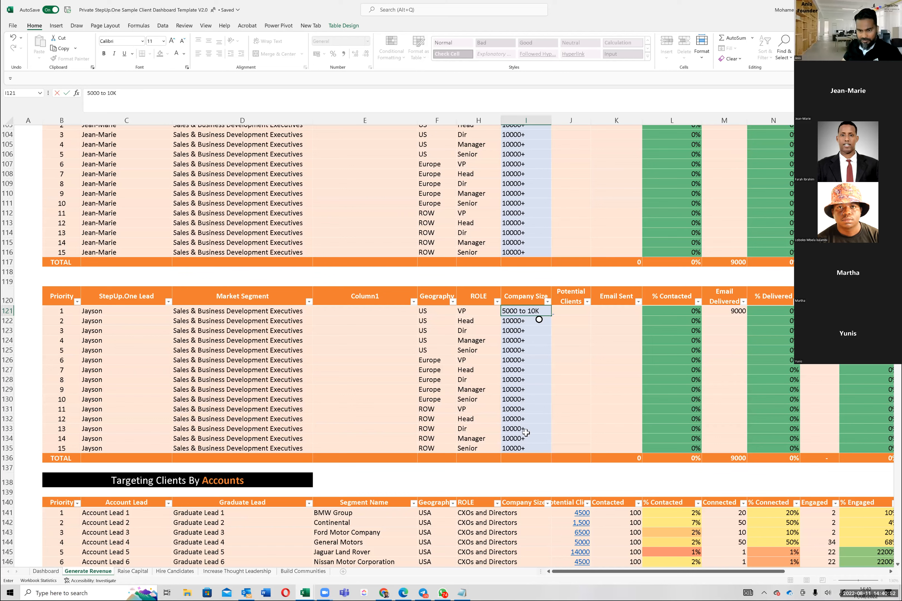
{"action": "left_click_drag", "start_coordinate": [539, 320], "coordinate": [528, 443]}
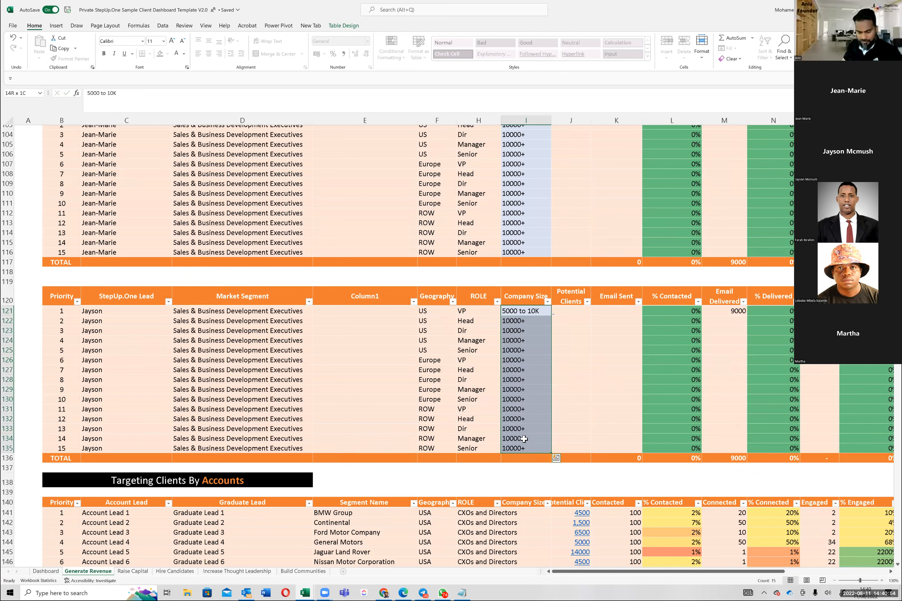
{"action": "key", "text": "ctrl+d"}
{"action": "left_click", "coordinate": [510, 419]}
Step: Delete the extra blank row at row 118 between the last two segment tables
{"action": "scroll", "coordinate": [113, 321], "scroll_direction": "down", "scroll_amount": 1}
{"action": "left_click", "coordinate": [155, 290]}
{"action": "left_click", "coordinate": [238, 285]}
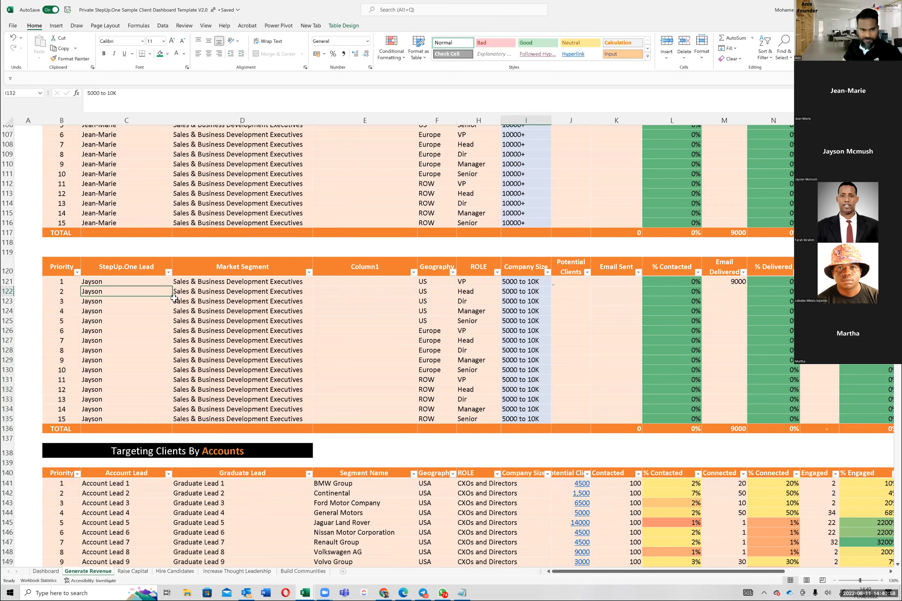
{"action": "left_click_drag", "start_coordinate": [15, 262], "coordinate": [14, 428]}
{"action": "right_click", "coordinate": [8, 243]}
{"action": "left_click", "coordinate": [30, 335]}
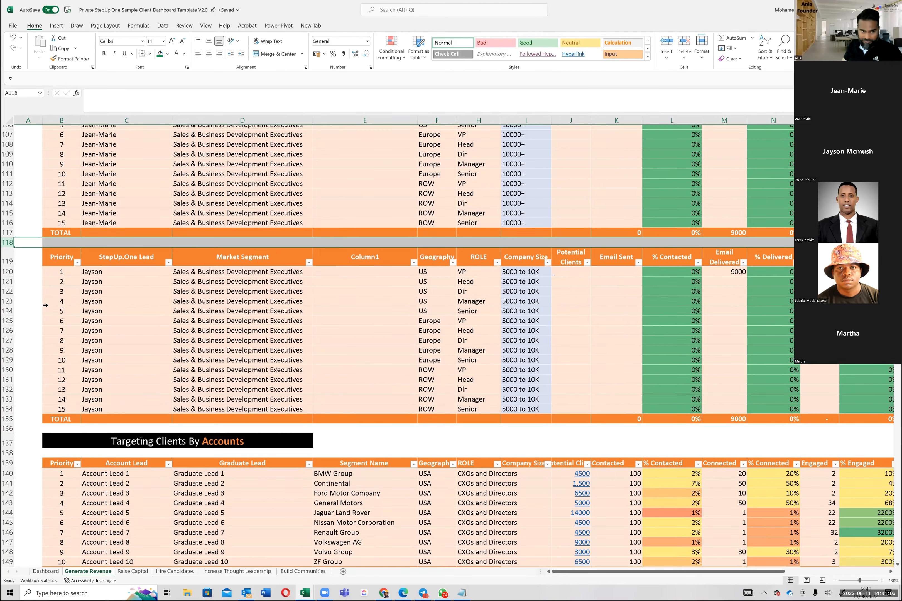
Step: Duplicate rows 119 to 136 with the 5000 to 10K segment table and insert the copy above the Targeting Clients By Accounts heading
{"action": "left_click_drag", "start_coordinate": [7, 253], "coordinate": [15, 421]}
{"action": "left_click_drag", "start_coordinate": [15, 421], "coordinate": [12, 427]}
{"action": "key", "text": "ctrl+c"}
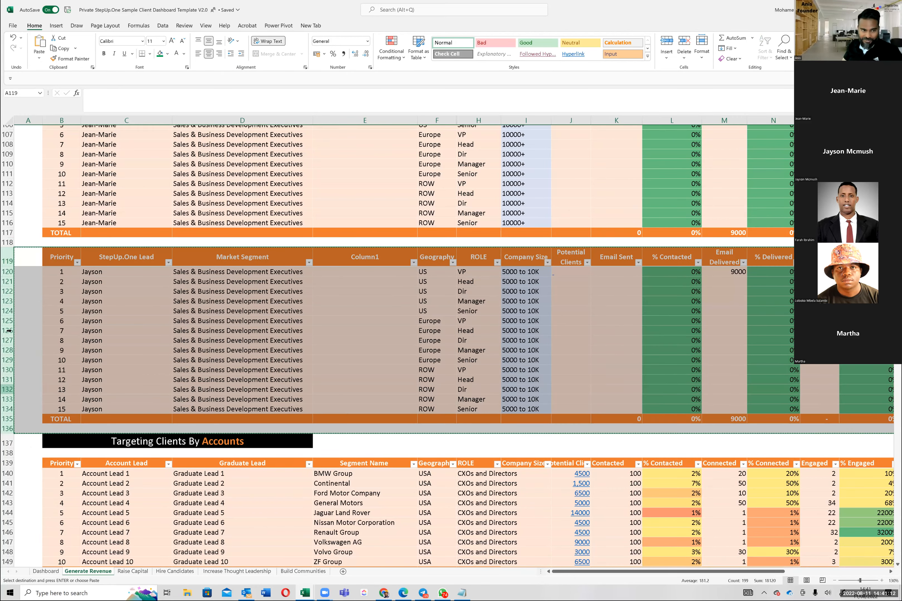
{"action": "right_click", "coordinate": [8, 444]}
{"action": "left_click", "coordinate": [39, 371]}
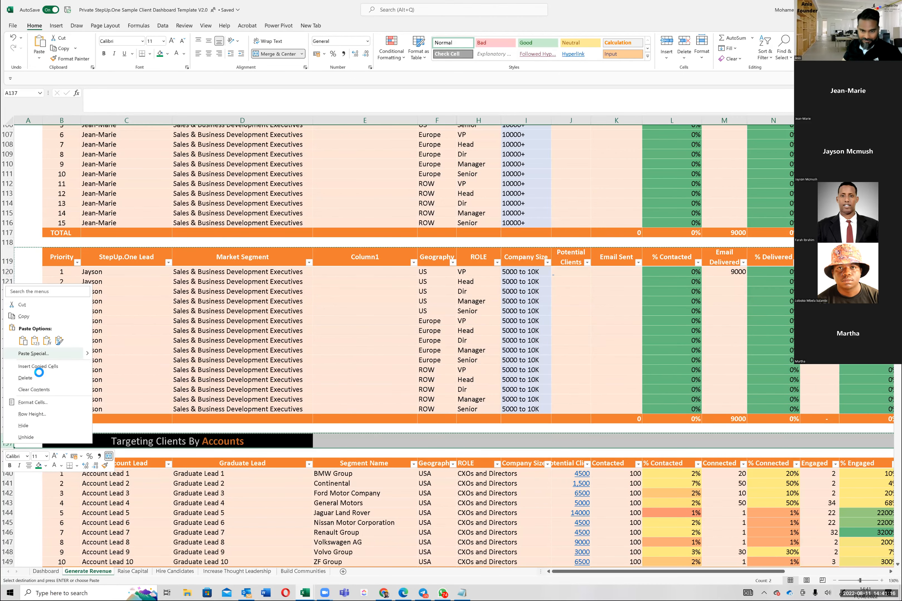
{"action": "scroll", "coordinate": [185, 344], "scroll_direction": "down", "scroll_amount": 7}
Step: Enter the next lead's first name as StepUp.One Lead in row 138 and fill it down through row 152
{"action": "left_click", "coordinate": [206, 318]}
{"action": "left_click", "coordinate": [108, 251]}
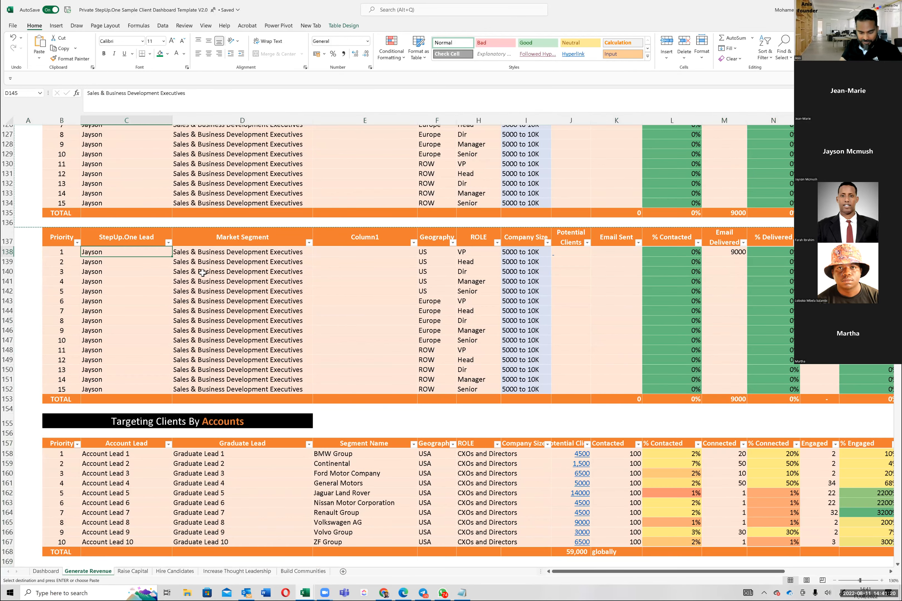
{"action": "type", "text": "Farah #"}
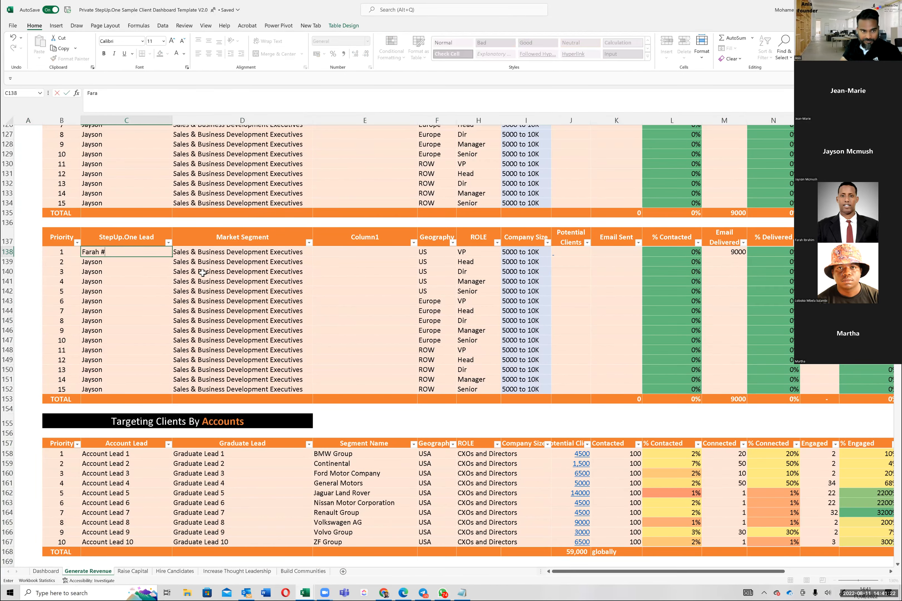
{"action": "key", "text": "BackSpace"}
{"action": "key", "text": "BackSpace"}
{"action": "left_click", "coordinate": [107, 311]}
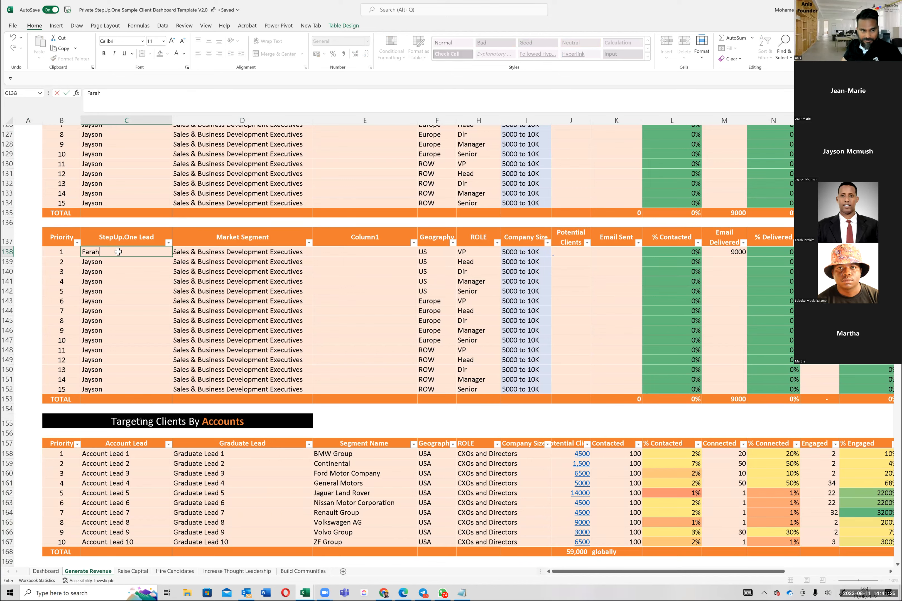
{"action": "double_click", "coordinate": [172, 258]}
{"action": "left_click", "coordinate": [229, 259]}
Step: Check the # Employees ranges in Apollo, then set the company size in Excel rows 138 to 152 to 2000 to 5K
{"action": "left_click", "coordinate": [544, 255]}
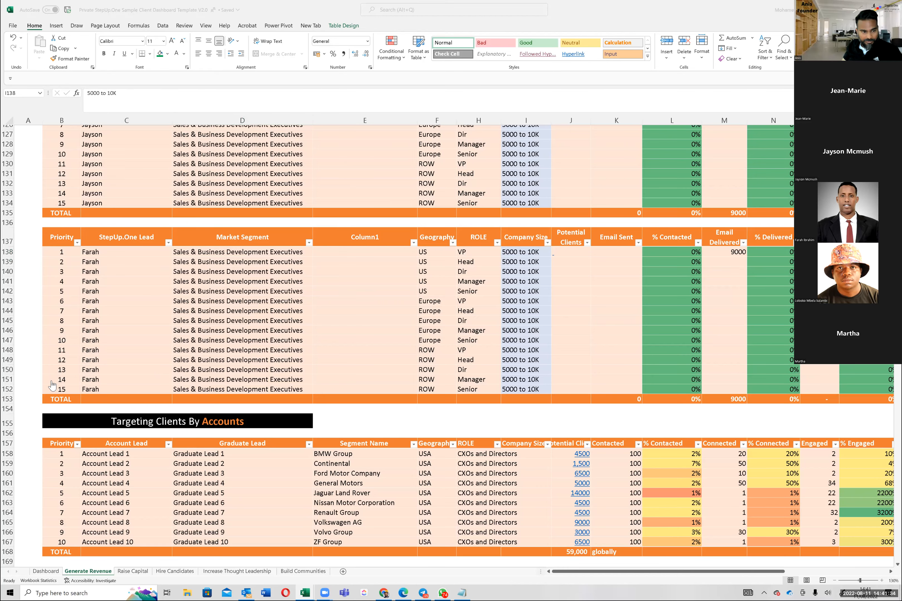
{"action": "key", "text": "alt+Tab"}
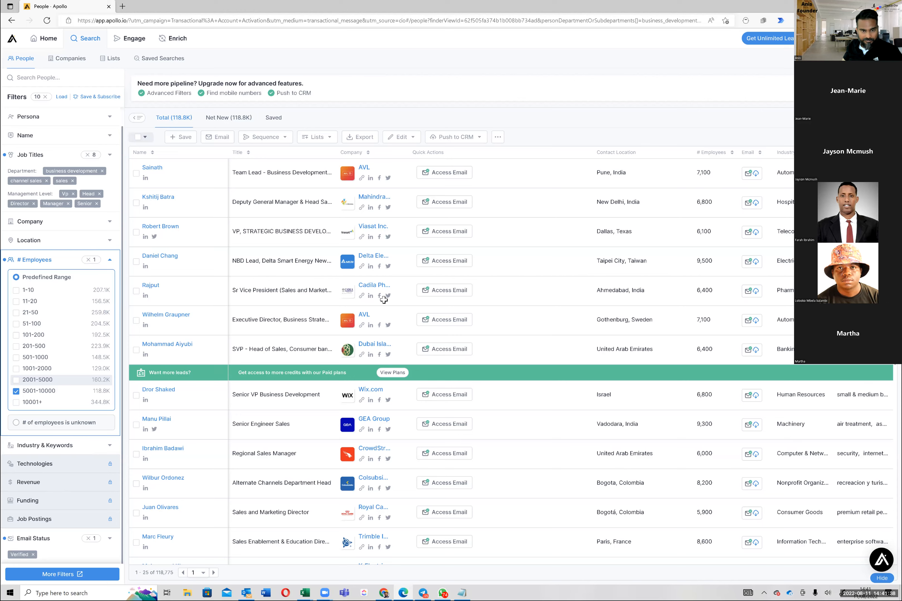
{"action": "key", "text": "alt+Tab"}
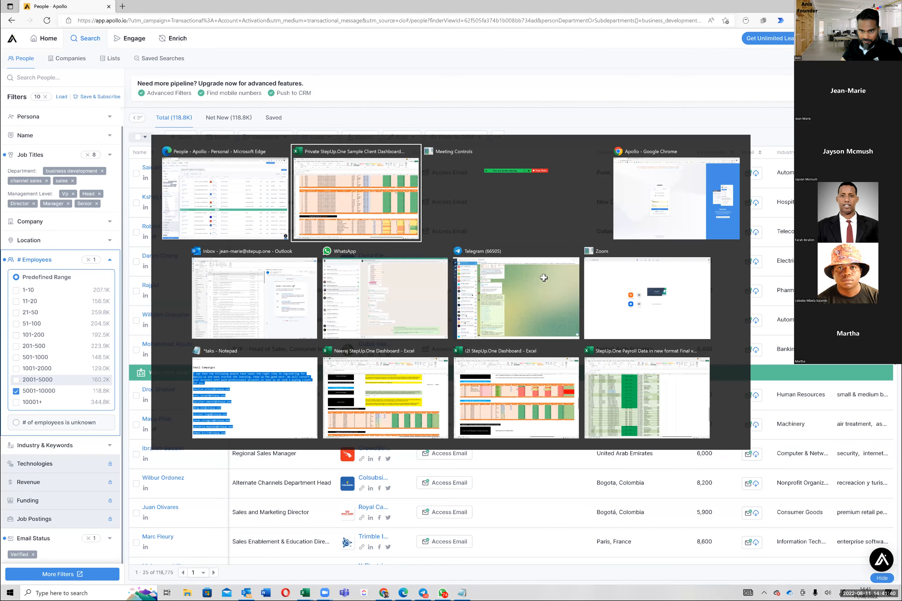
{"action": "type", "text": "2000"}
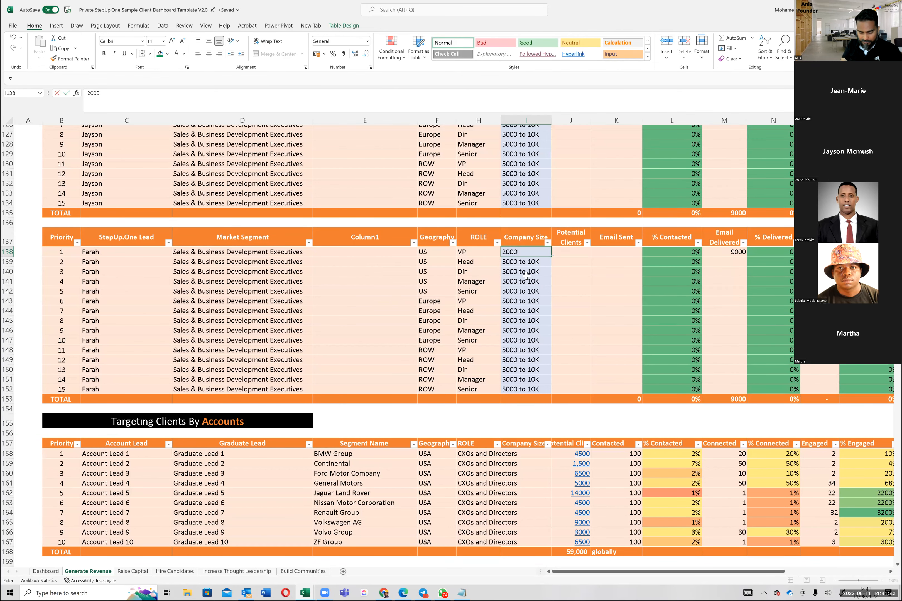
{"action": "type", "text": " to 4"}
{"action": "type", "text": "K"}
{"action": "left_click", "coordinate": [542, 284]}
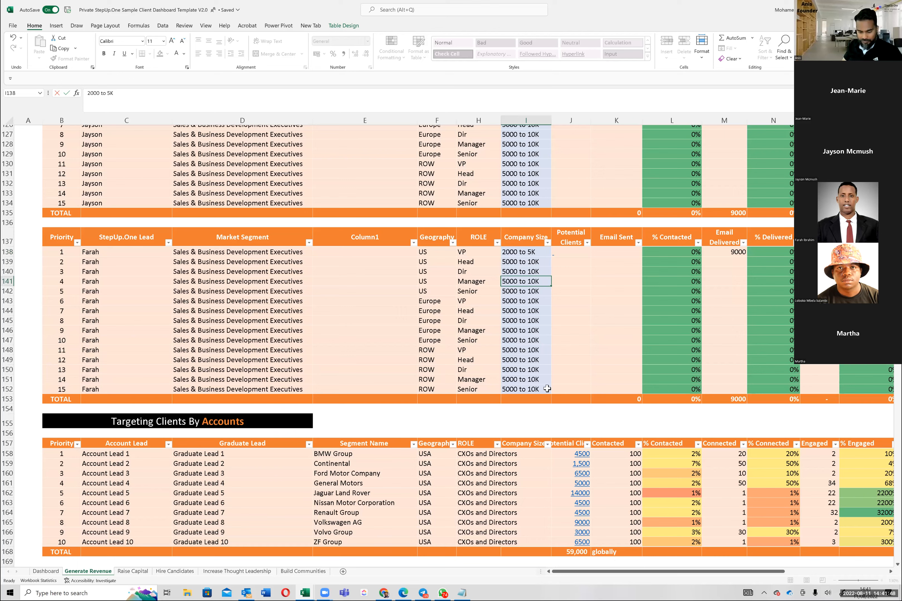
{"action": "left_click_drag", "start_coordinate": [542, 252], "coordinate": [547, 389]}
{"action": "key", "text": "ctrl+d"}
{"action": "left_click", "coordinate": [527, 381]}
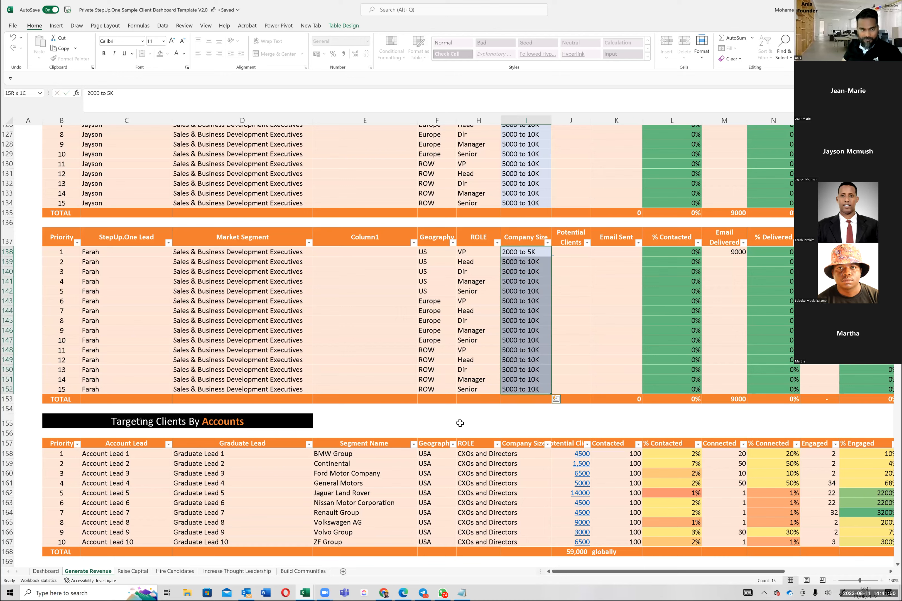
Step: Duplicate rows 136 to 154 with the 2000 to 5K segment table and insert the copy above the Targeting Clients By Accounts heading
{"action": "left_click", "coordinate": [104, 258]}
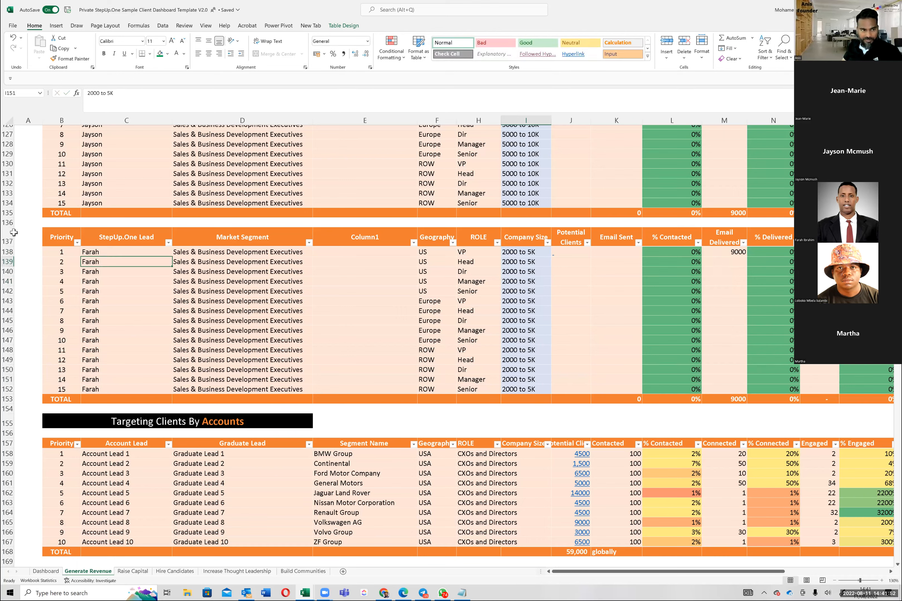
{"action": "left_click", "coordinate": [10, 237]}
{"action": "left_click_drag", "start_coordinate": [7, 223], "coordinate": [7, 411]}
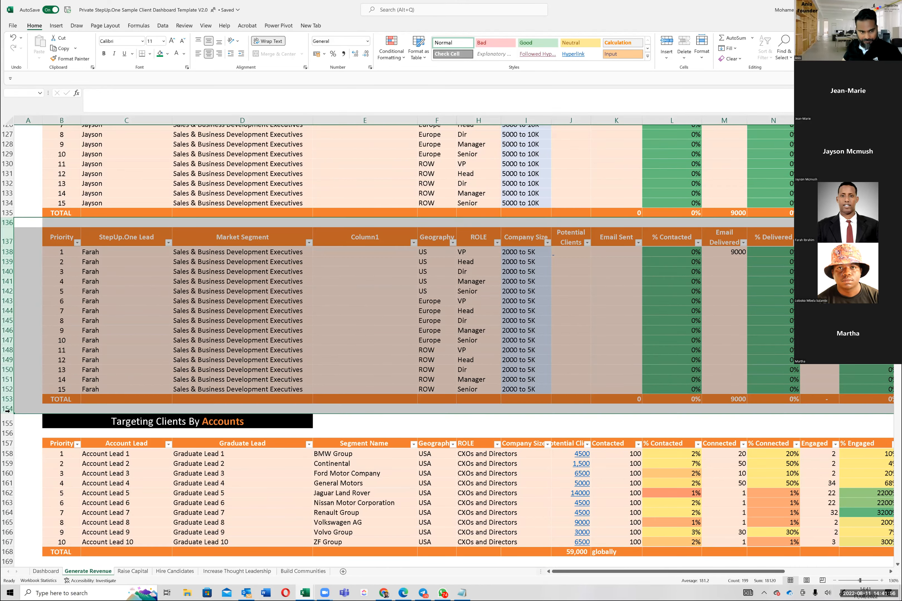
{"action": "key", "text": "ctrl+c"}
{"action": "left_click", "coordinate": [7, 422]}
{"action": "right_click", "coordinate": [6, 421]}
{"action": "key", "text": "Escape"}
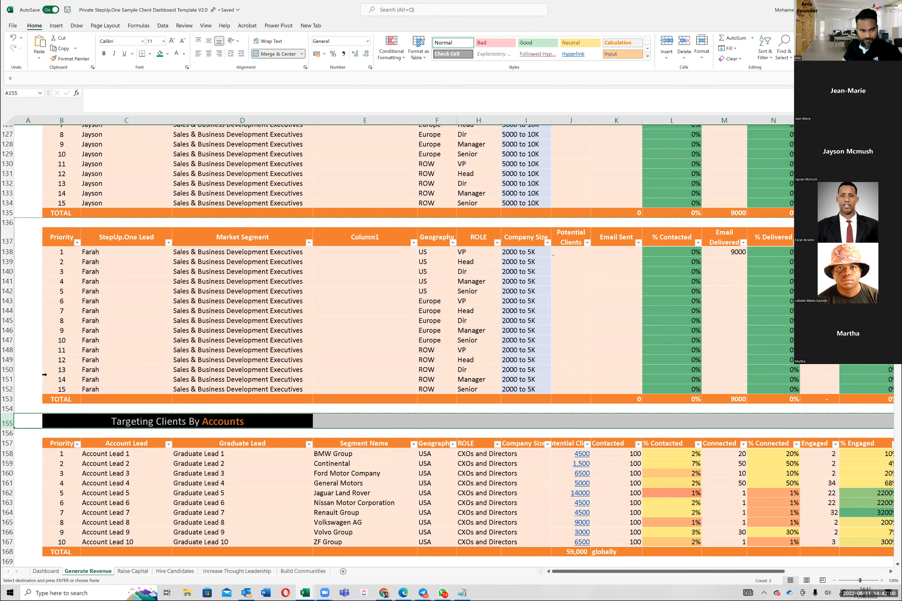
{"action": "key", "text": "ctrl+shift+plus"}
{"action": "scroll", "coordinate": [81, 366], "scroll_direction": "down", "scroll_amount": 6}
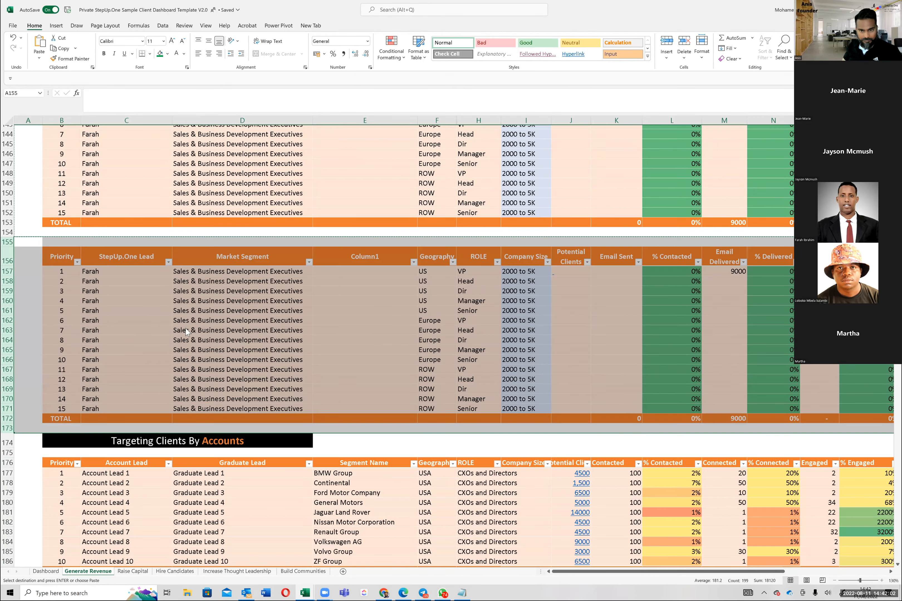
{"action": "left_click", "coordinate": [154, 340]}
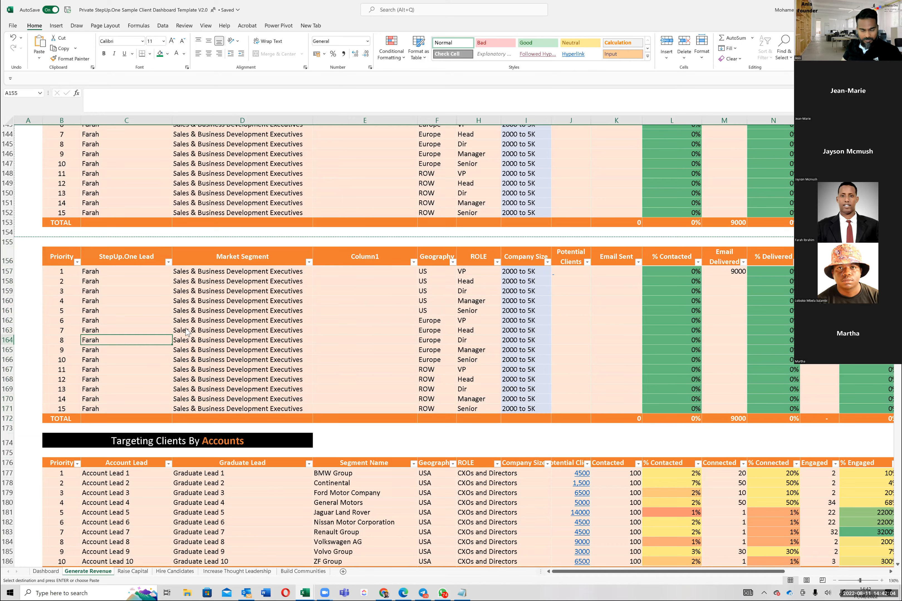
Step: Switch to Outlook to look over the mailbox accounts, and return to Excel to review the segment tables by lead
{"action": "key", "text": "alt+Tab"}
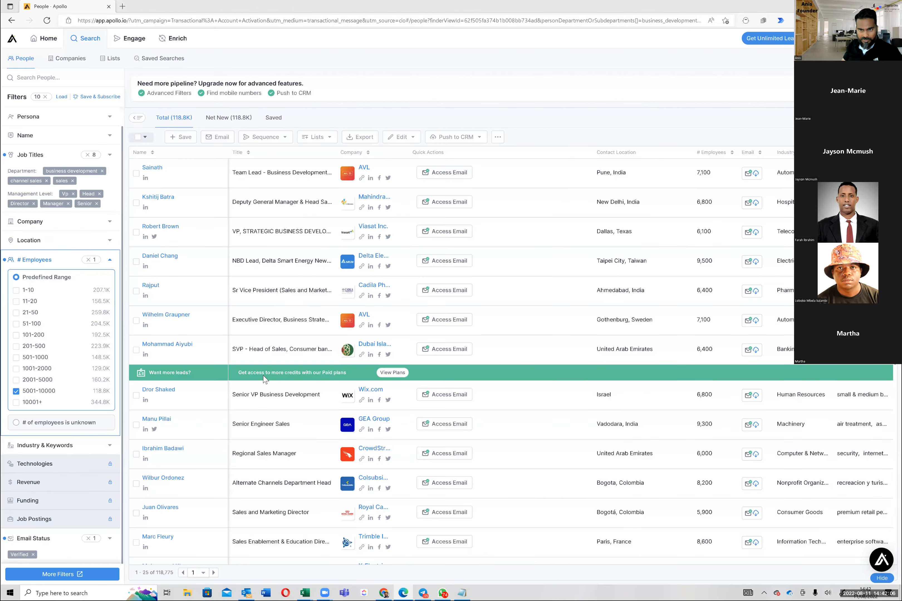
{"action": "key", "text": "alt+Tab"}
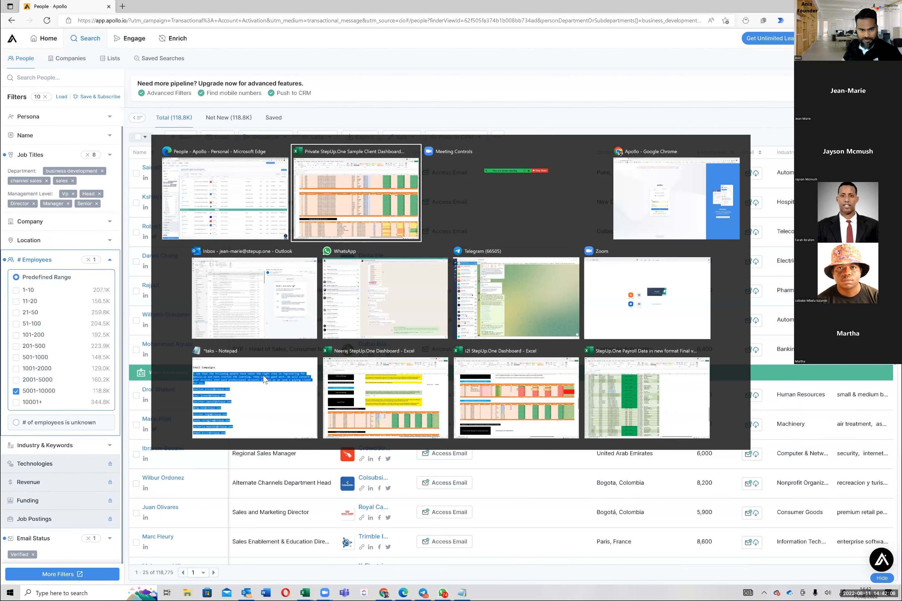
{"action": "key", "text": "alt+Tab"}
{"action": "key", "text": "alt+Tab"}
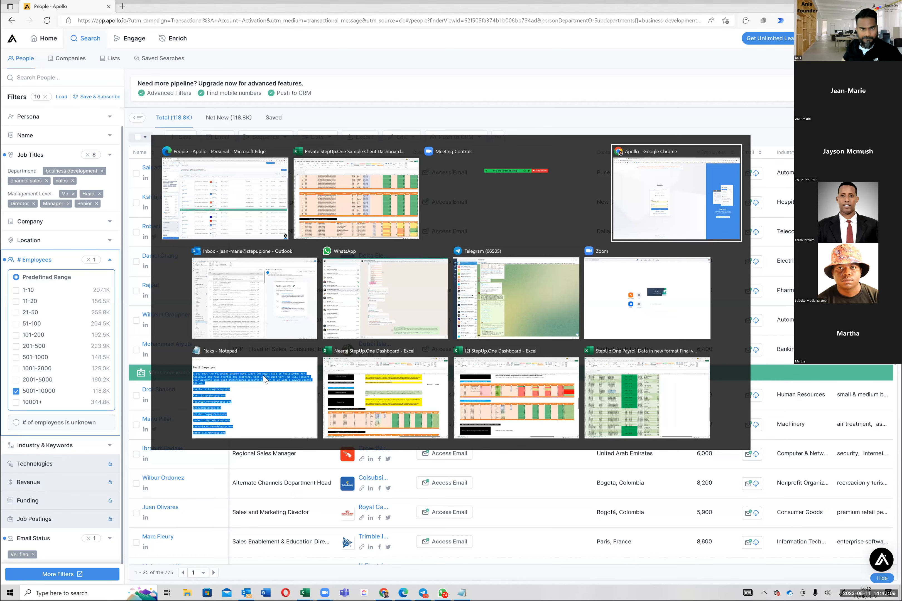
{"action": "left_click", "coordinate": [249, 253]}
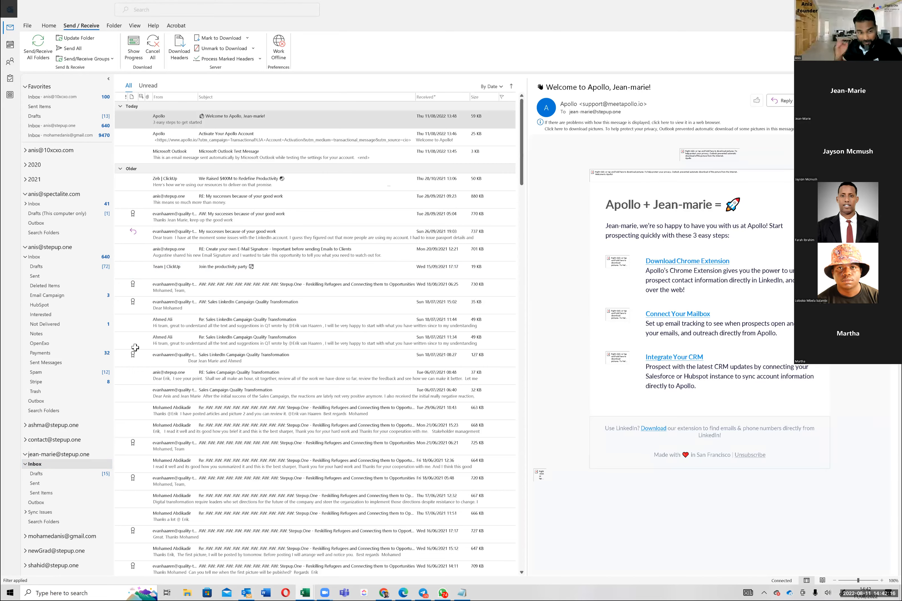
{"action": "key", "text": "alt+Tab"}
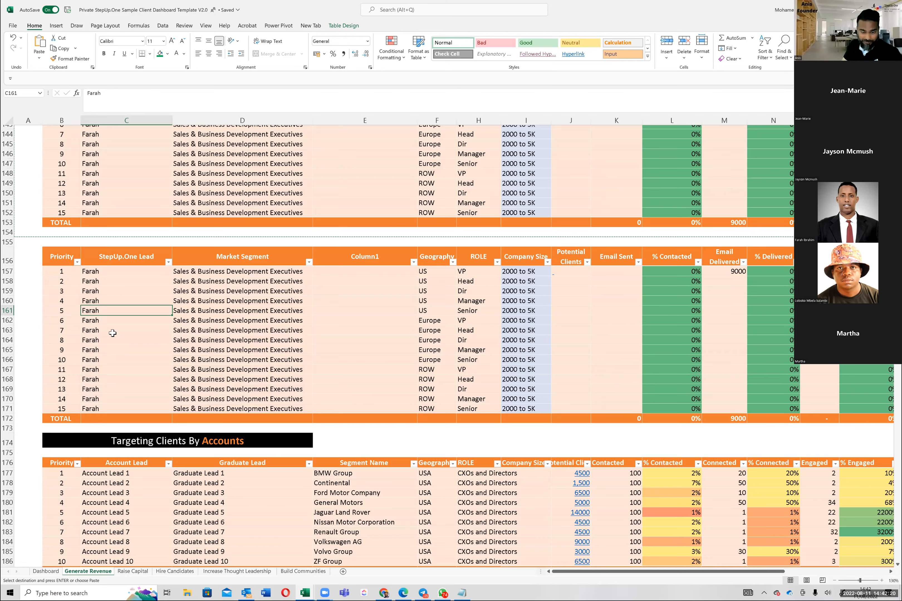
{"action": "scroll", "coordinate": [111, 337], "scroll_direction": "down", "scroll_amount": 3}
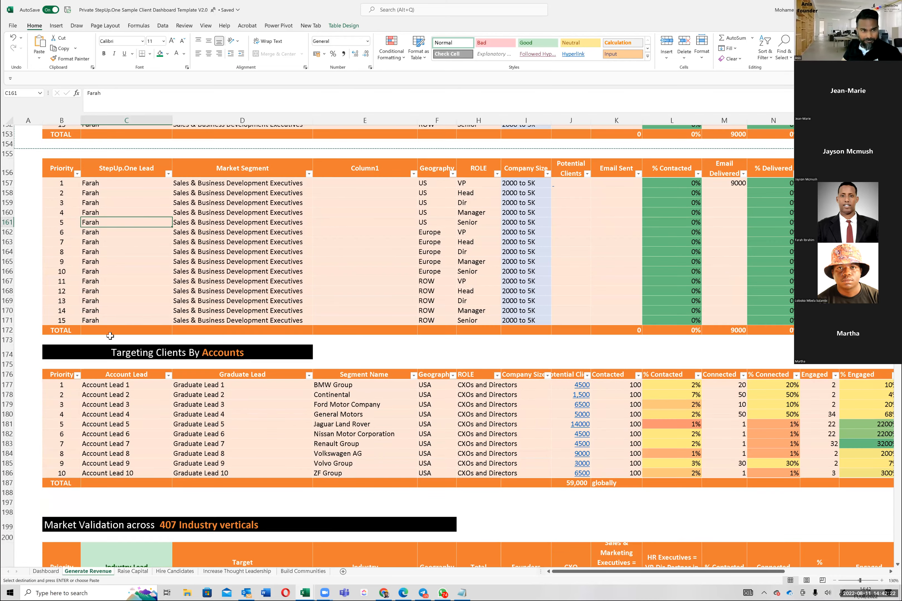
{"action": "scroll", "coordinate": [110, 336], "scroll_direction": "up", "scroll_amount": 6}
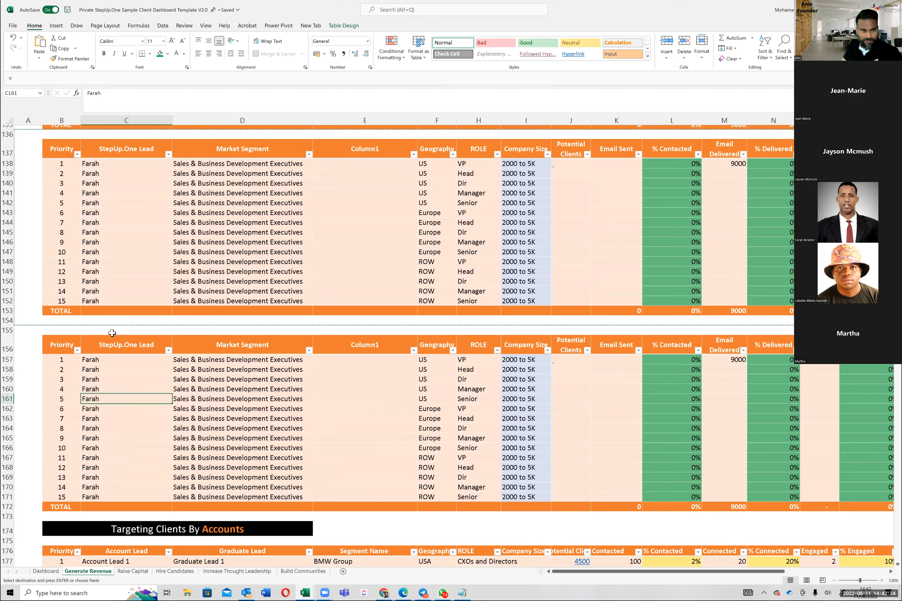
{"action": "scroll", "coordinate": [112, 333], "scroll_direction": "up", "scroll_amount": 4}
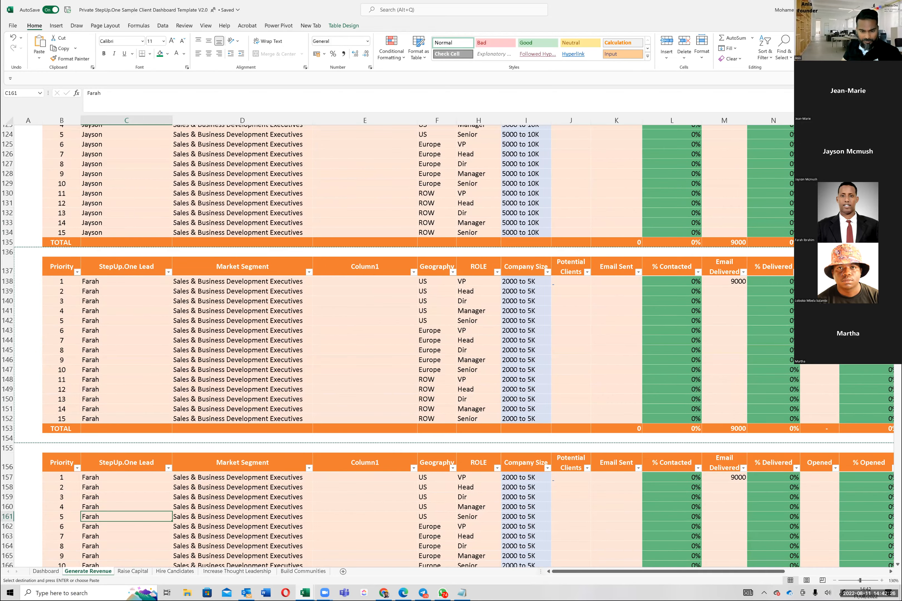
{"action": "scroll", "coordinate": [359, 478], "scroll_direction": "up", "scroll_amount": 6}
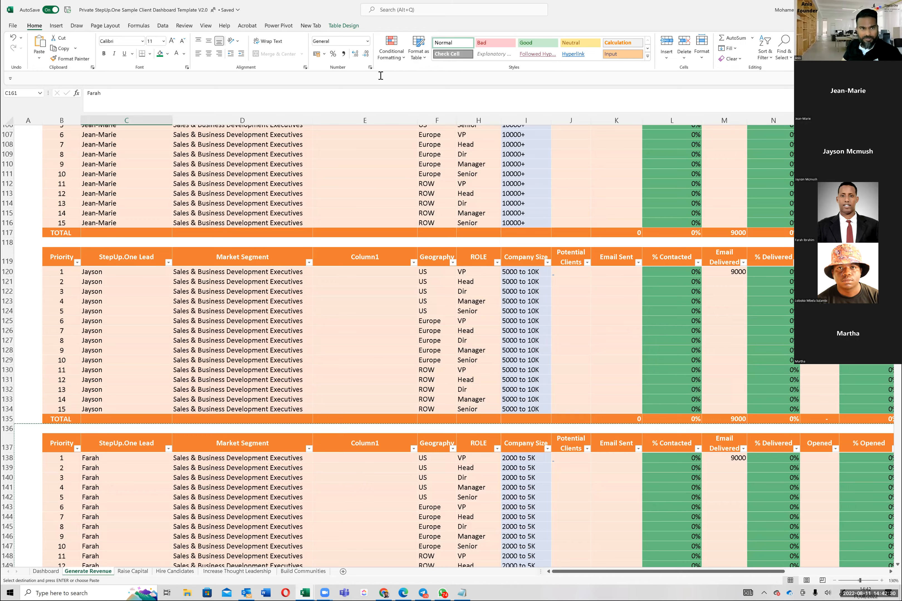
Step: Switch to the Notepad task list and go through the email campaign assignments in items 1 to 4
{"action": "key", "text": "alt+Tab"}
{"action": "left_click_drag", "start_coordinate": [16, 73], "coordinate": [791, 96]}
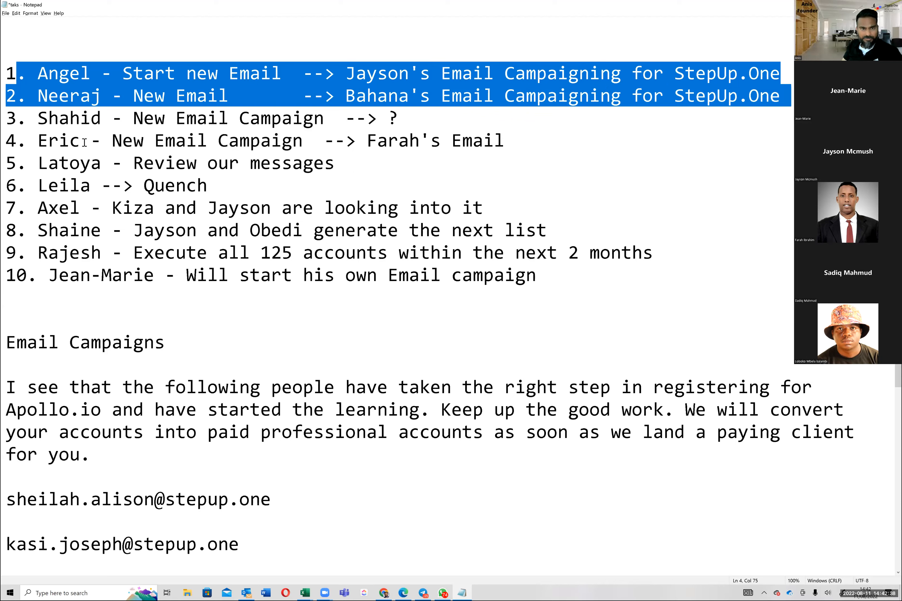
{"action": "left_click", "coordinate": [355, 113]}
{"action": "left_click", "coordinate": [354, 113]}
{"action": "left_click_drag", "start_coordinate": [6, 120], "coordinate": [458, 114]}
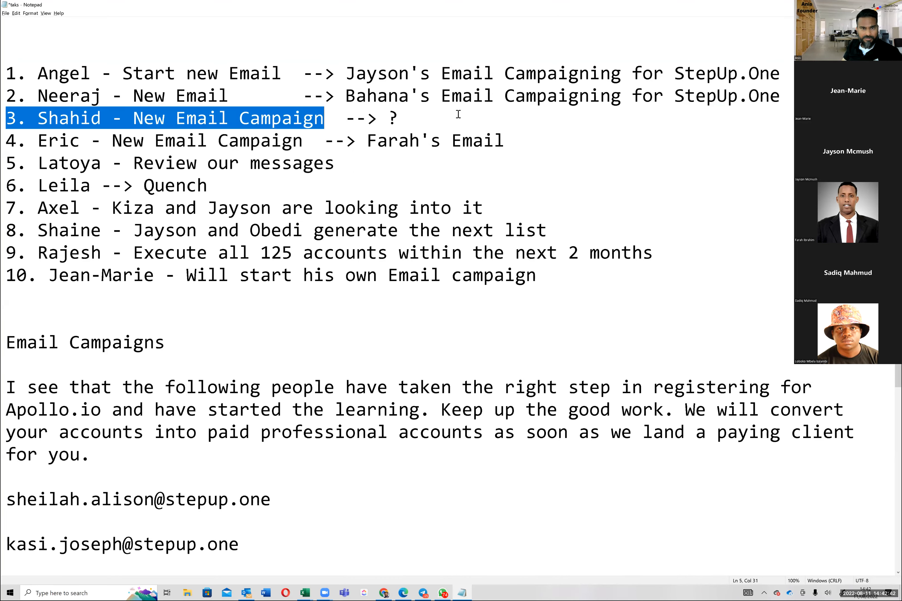
{"action": "triple_click", "coordinate": [6, 131]}
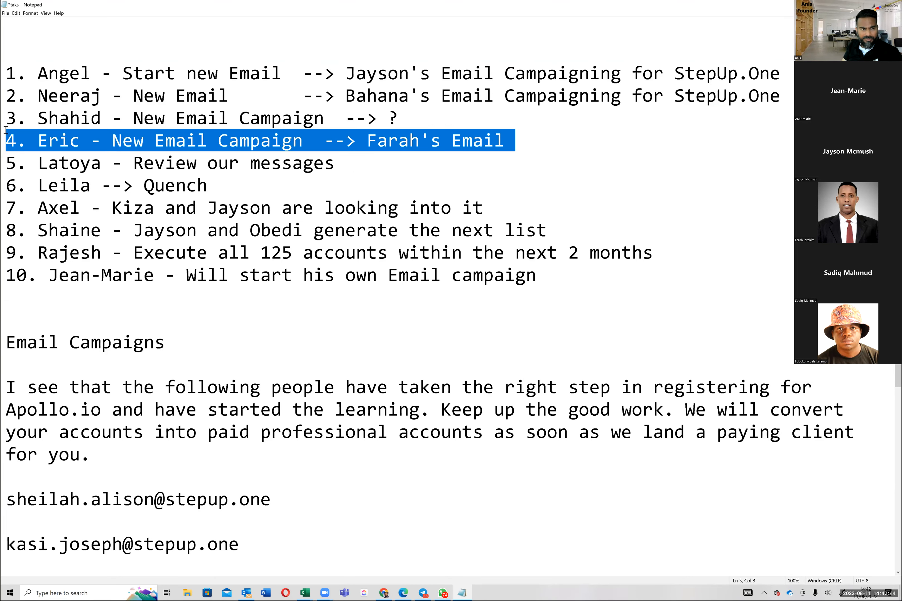
Step: Go through items 5 to 10 of the Notepad task list, ending at the planned own email campaign
{"action": "left_click", "coordinate": [6, 168]}
{"action": "left_click", "coordinate": [419, 160]}
{"action": "left_click", "coordinate": [322, 238]}
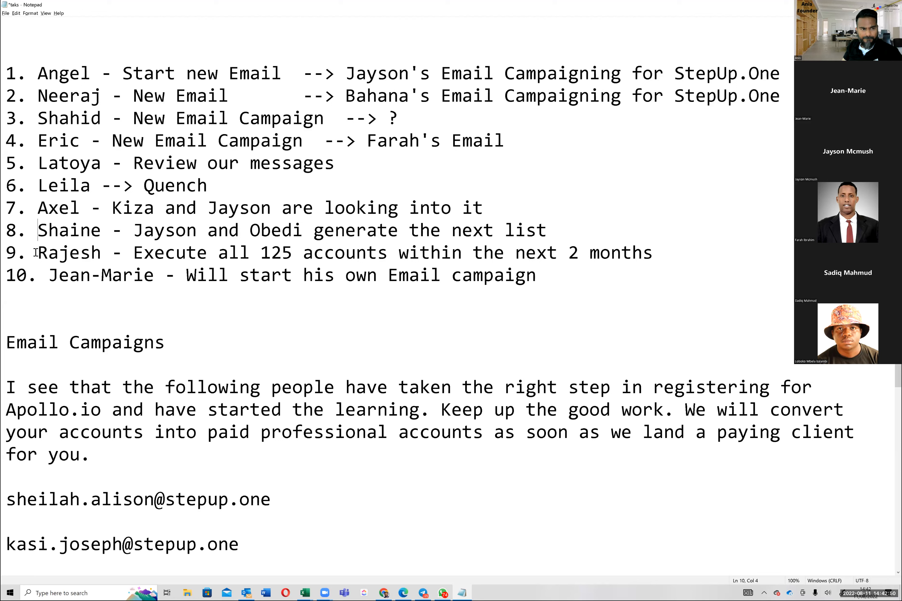
{"action": "left_click", "coordinate": [38, 277]}
{"action": "left_click", "coordinate": [45, 278]}
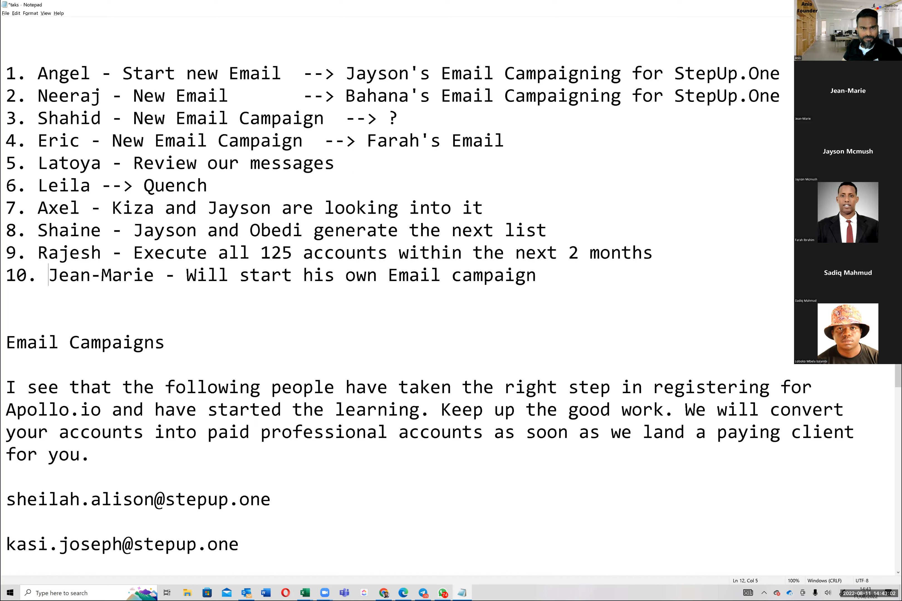
Step: Switch back to Excel and clear the pending copy selection on rows 136 to 154 of the 2000 to 5K table
{"action": "key", "text": "alt+Tab"}
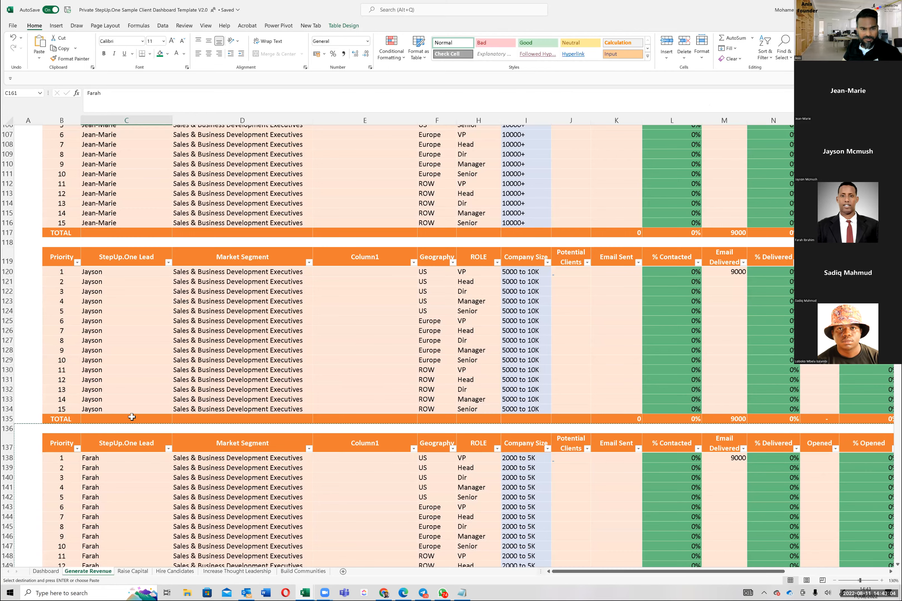
{"action": "scroll", "coordinate": [127, 372], "scroll_direction": "down", "scroll_amount": 6}
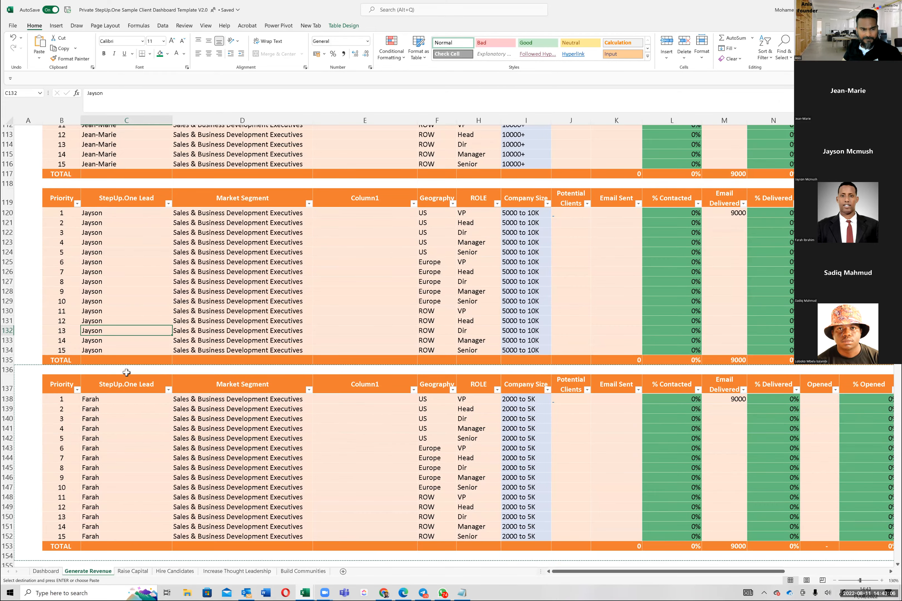
{"action": "left_click", "coordinate": [125, 281]}
{"action": "scroll", "coordinate": [126, 279], "scroll_direction": "down", "scroll_amount": 2}
{"action": "scroll", "coordinate": [126, 278], "scroll_direction": "down", "scroll_amount": 1}
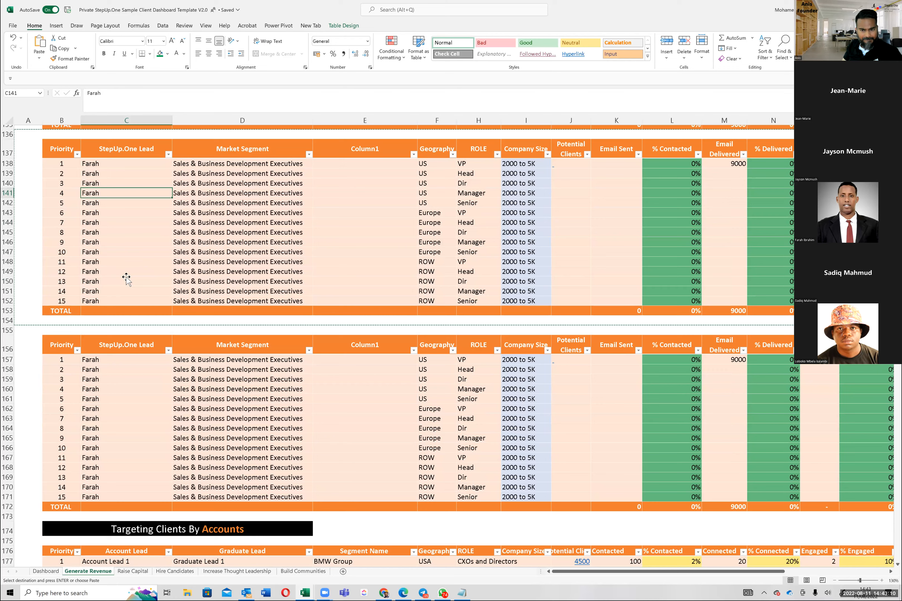
{"action": "scroll", "coordinate": [128, 275], "scroll_direction": "down", "scroll_amount": 2}
{"action": "left_click", "coordinate": [88, 271]}
{"action": "left_click", "coordinate": [74, 271]}
{"action": "key", "text": "Escape"}
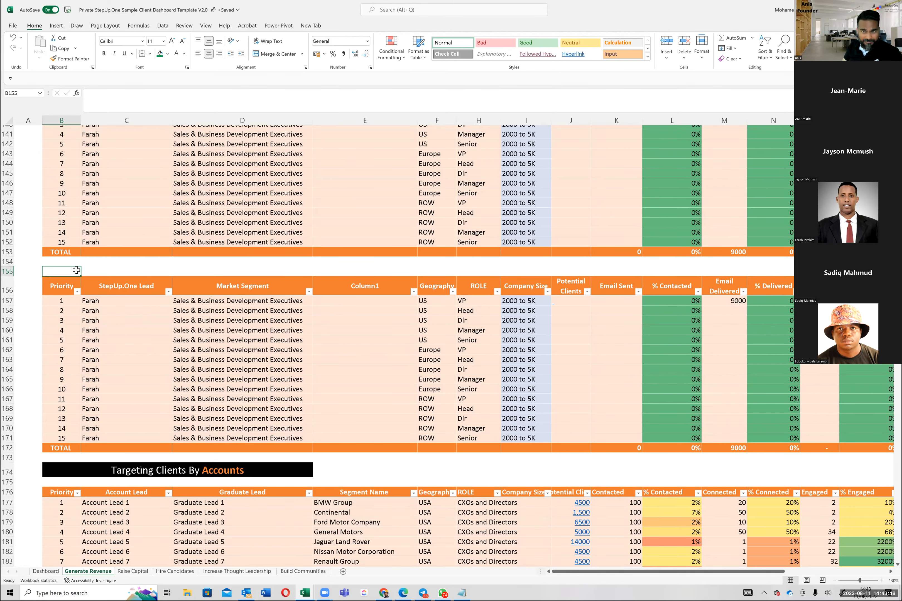
Step: Delete the extra blank row 155 between the two 2000 to 5K segment tables
{"action": "scroll", "coordinate": [150, 272], "scroll_direction": "down", "scroll_amount": 1}
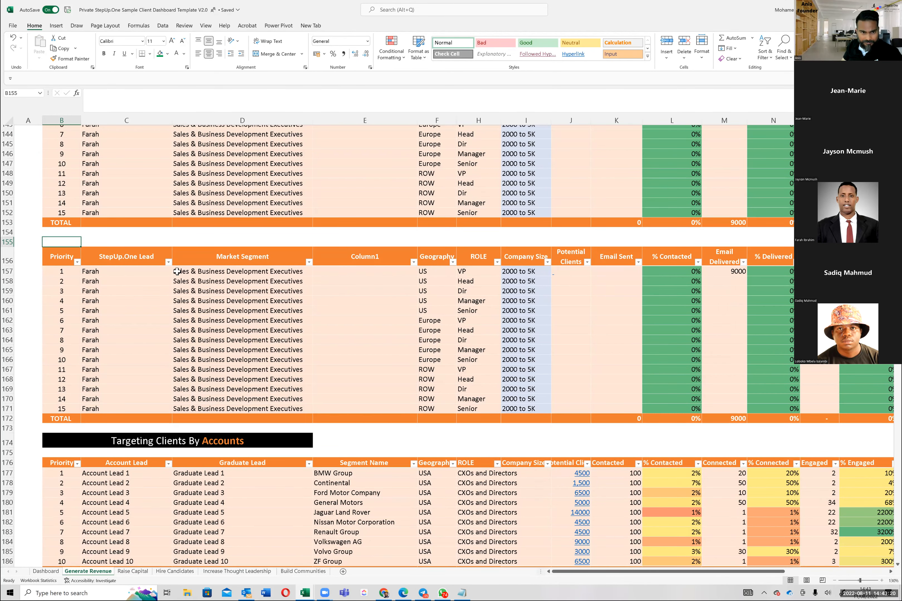
{"action": "left_click", "coordinate": [233, 272]}
{"action": "left_click", "coordinate": [370, 267]}
{"action": "left_click", "coordinate": [435, 272]}
{"action": "scroll", "coordinate": [456, 289], "scroll_direction": "up", "scroll_amount": 4}
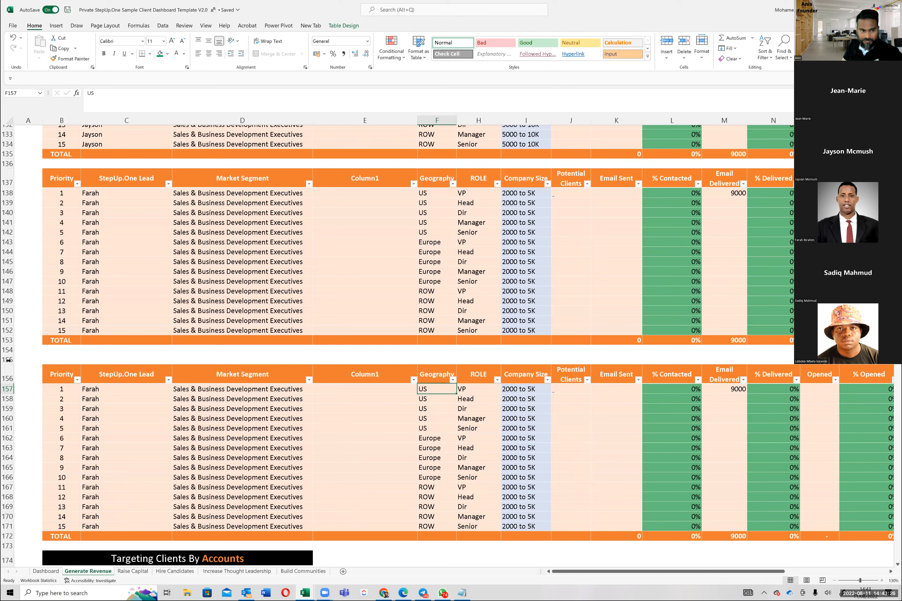
{"action": "right_click", "coordinate": [8, 361]}
{"action": "left_click", "coordinate": [38, 445]}
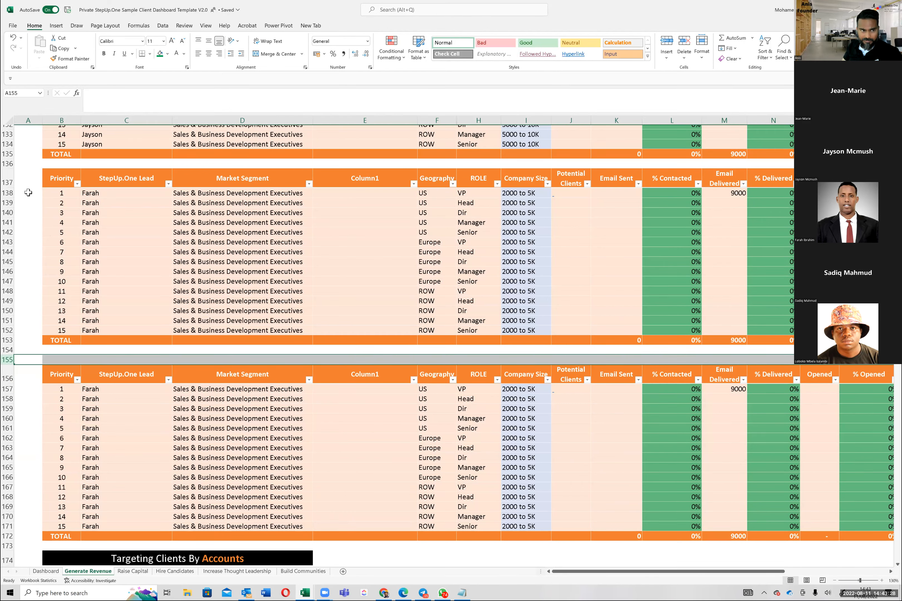
{"action": "left_click", "coordinate": [99, 354]}
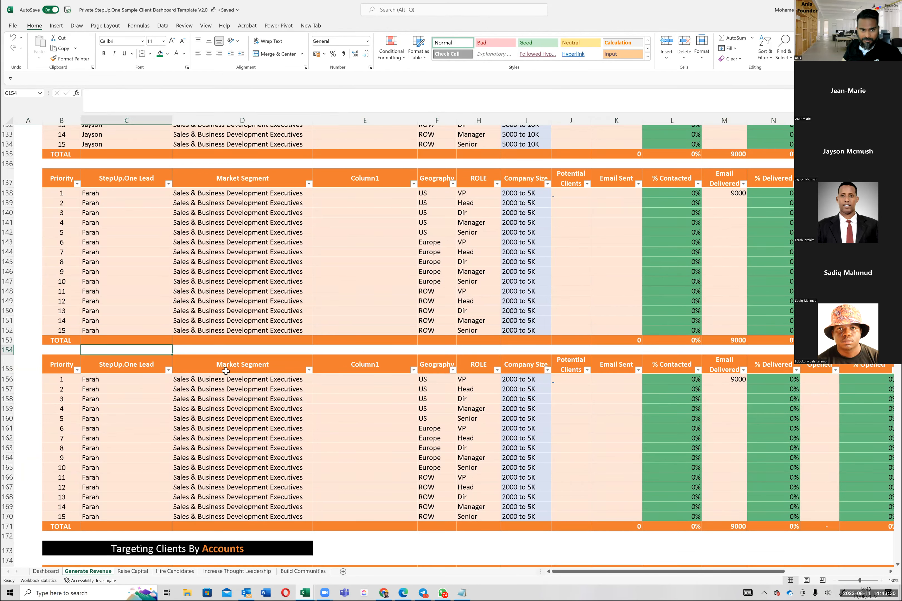
Step: Look back over the 10000+ and 5000 to 10K segment tables, from row 102 down to row 134
{"action": "scroll", "coordinate": [225, 370], "scroll_direction": "up", "scroll_amount": 4}
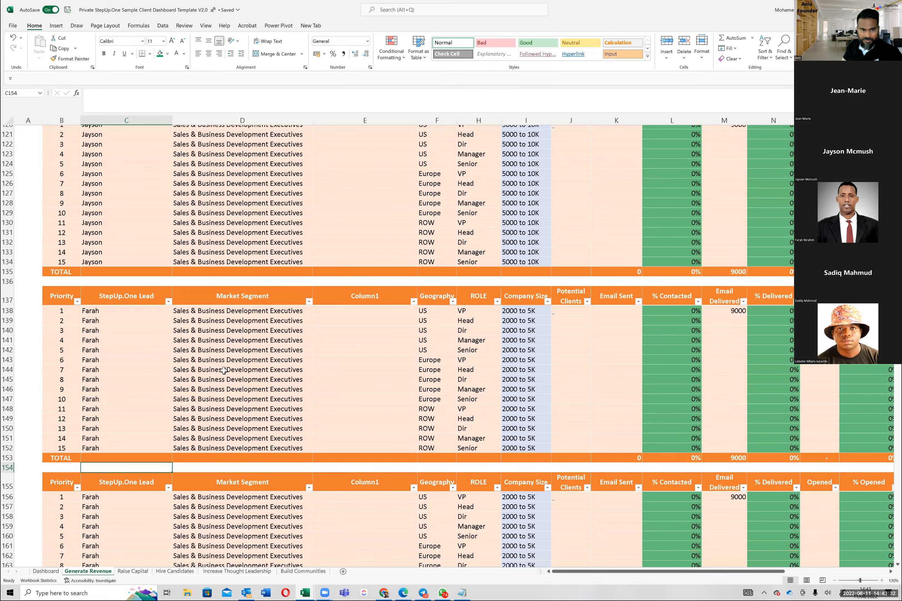
{"action": "scroll", "coordinate": [224, 371], "scroll_direction": "up", "scroll_amount": 7}
{"action": "scroll", "coordinate": [260, 242], "scroll_direction": "up", "scroll_amount": 5}
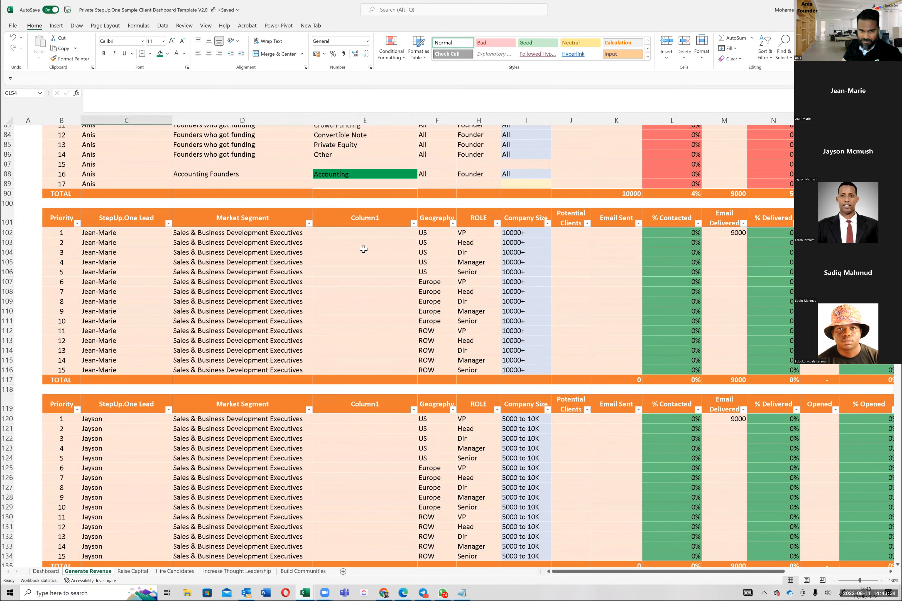
{"action": "left_click", "coordinate": [365, 259]}
{"action": "scroll", "coordinate": [365, 264], "scroll_direction": "down", "scroll_amount": 1}
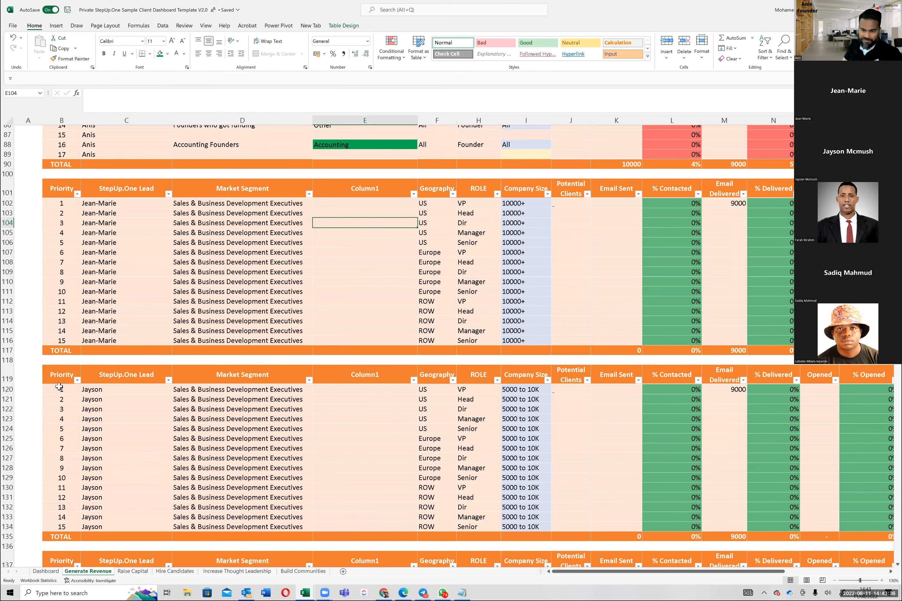
{"action": "scroll", "coordinate": [236, 394], "scroll_direction": "down", "scroll_amount": 8}
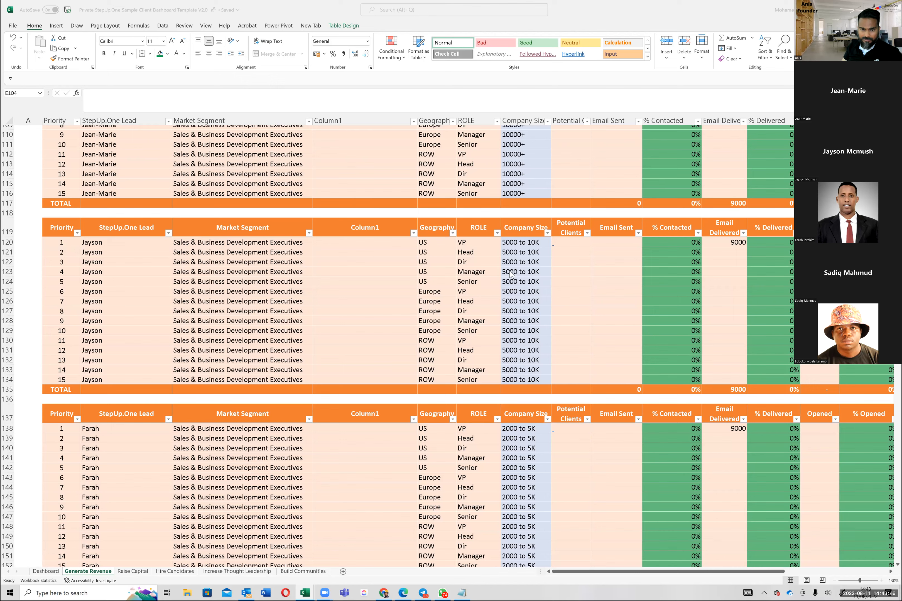
{"action": "left_click", "coordinate": [353, 331]}
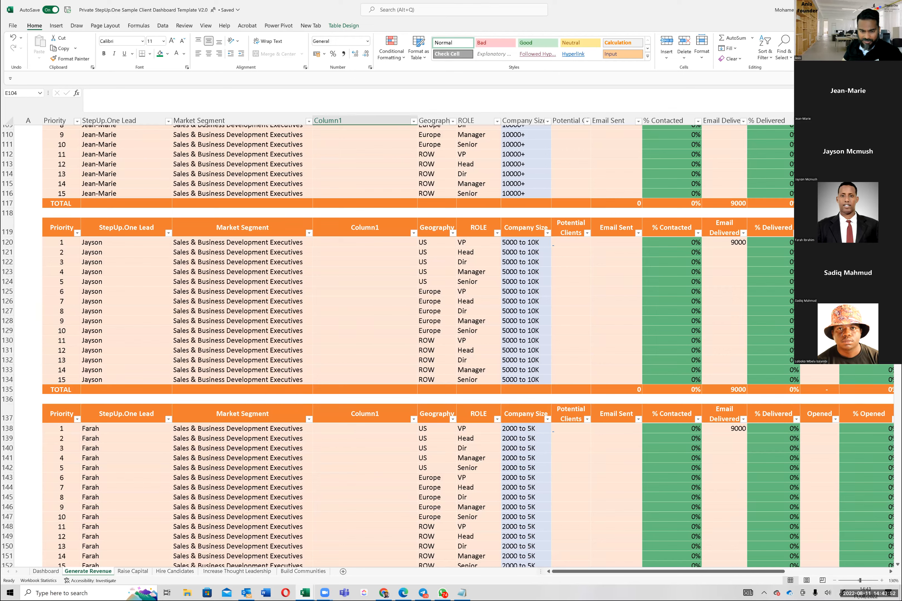
{"action": "left_click", "coordinate": [232, 243]}
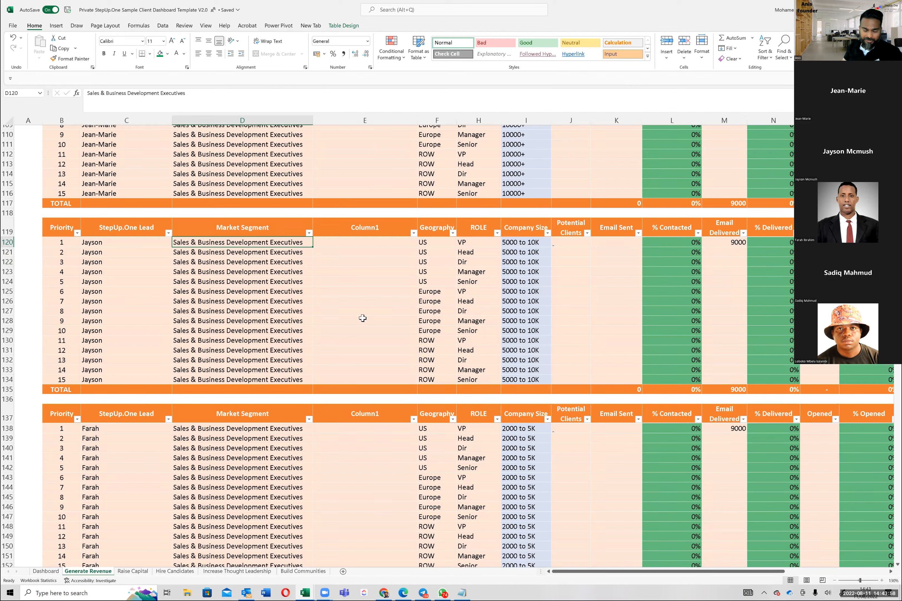
Step: Check the role, company size and Potential Clients cells of the 5000 to 10K table in rows 134 and 120
{"action": "left_click", "coordinate": [333, 344]}
{"action": "left_click", "coordinate": [296, 360]}
{"action": "left_click", "coordinate": [321, 382]}
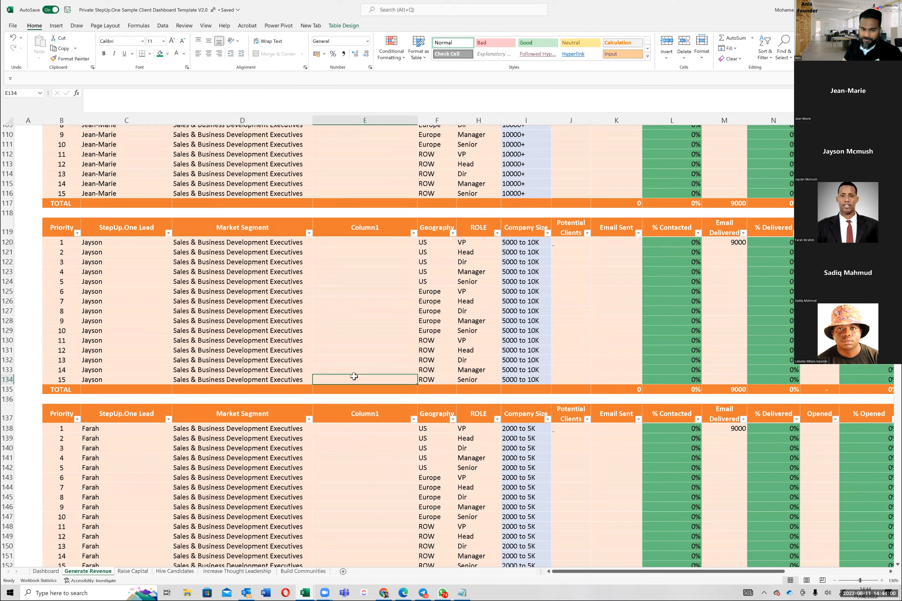
{"action": "left_click", "coordinate": [471, 387]}
{"action": "left_click", "coordinate": [546, 378]}
{"action": "left_click", "coordinate": [574, 381]}
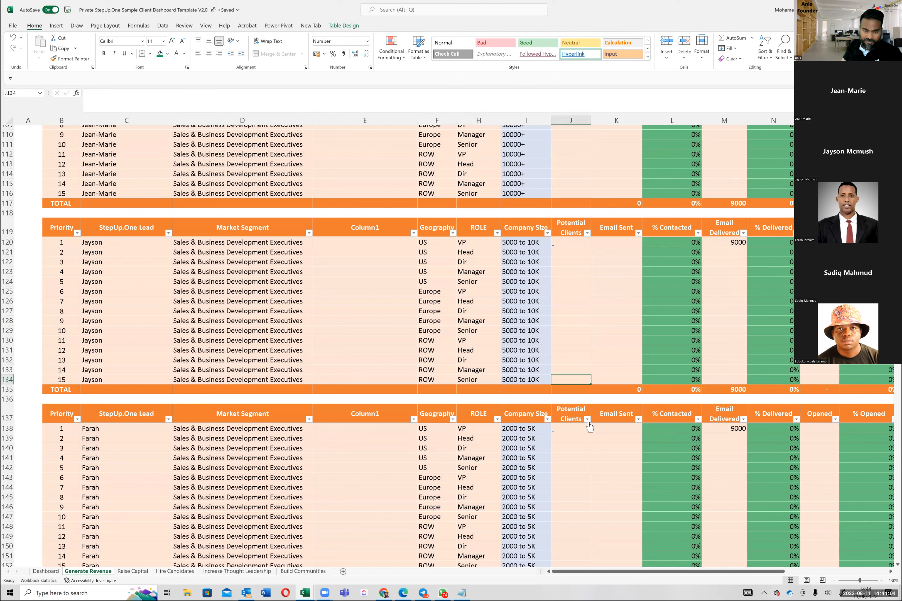
{"action": "left_click", "coordinate": [584, 261]}
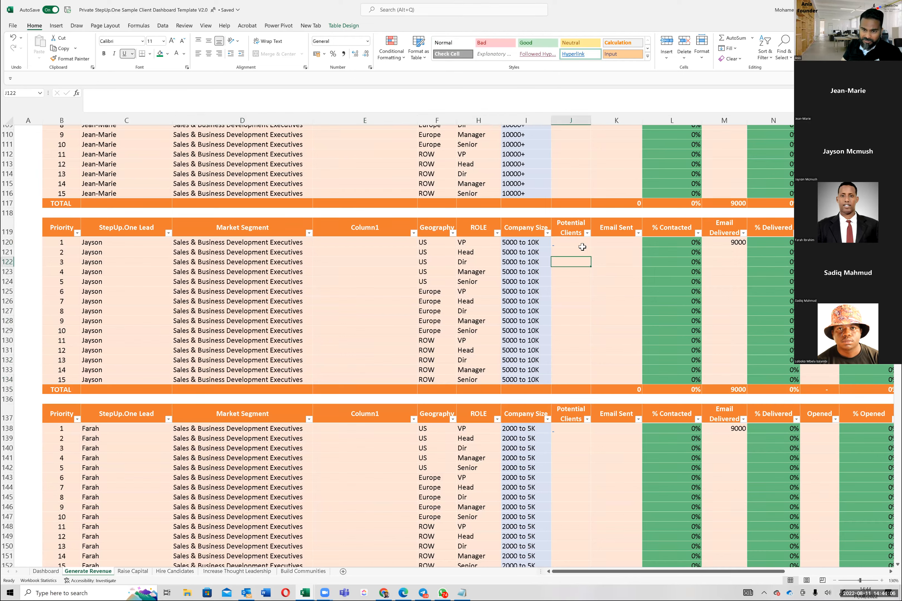
{"action": "key", "text": "Up"}
{"action": "key", "text": "Up"}
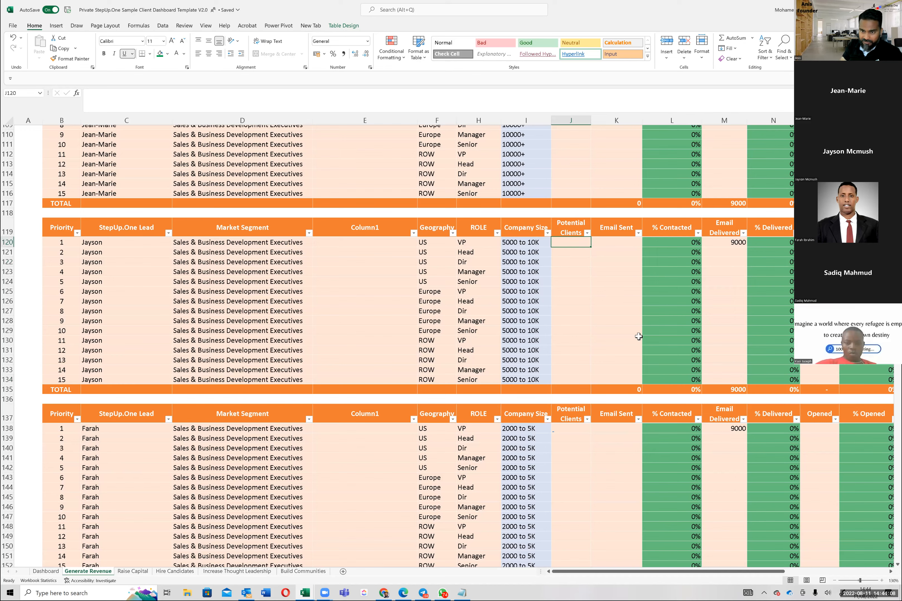
{"action": "key", "text": "Left"}
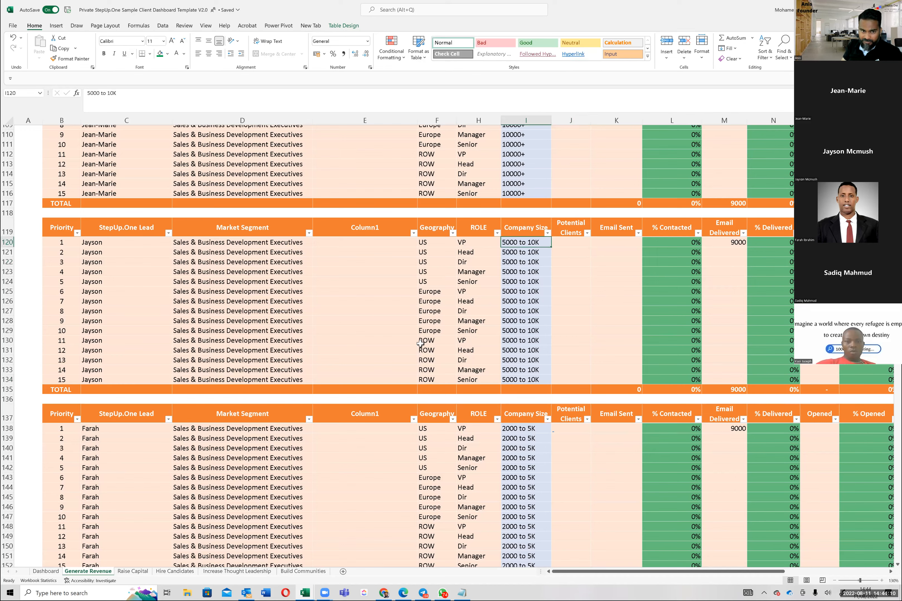
Step: Review the Market Segment entries of the 5000 to 10K table from row 124 to row 134
{"action": "left_click", "coordinate": [255, 282]}
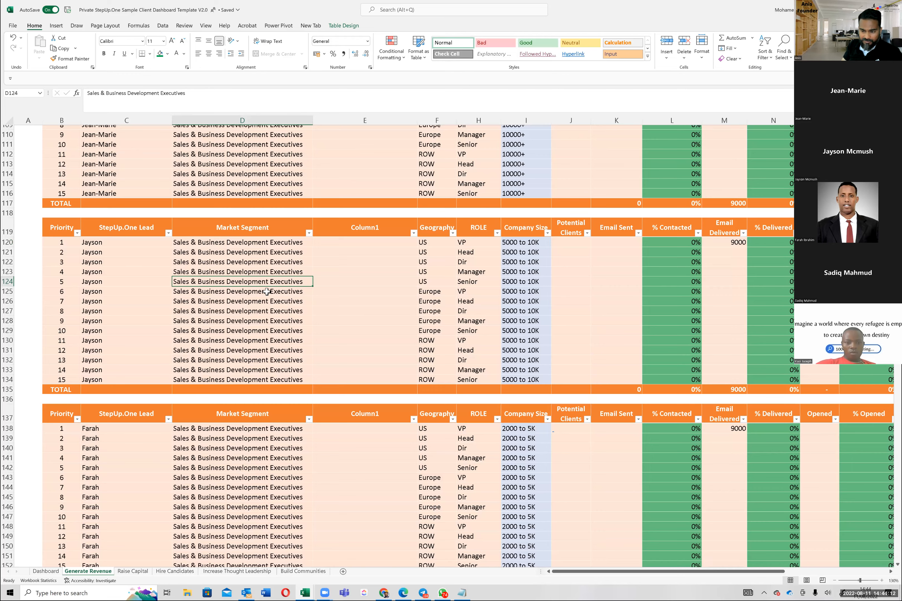
{"action": "scroll", "coordinate": [267, 291], "scroll_direction": "down", "scroll_amount": 1}
{"action": "scroll", "coordinate": [269, 288], "scroll_direction": "down", "scroll_amount": 1}
{"action": "left_click", "coordinate": [270, 284]}
{"action": "left_click", "coordinate": [273, 313]}
{"action": "left_click", "coordinate": [272, 321]}
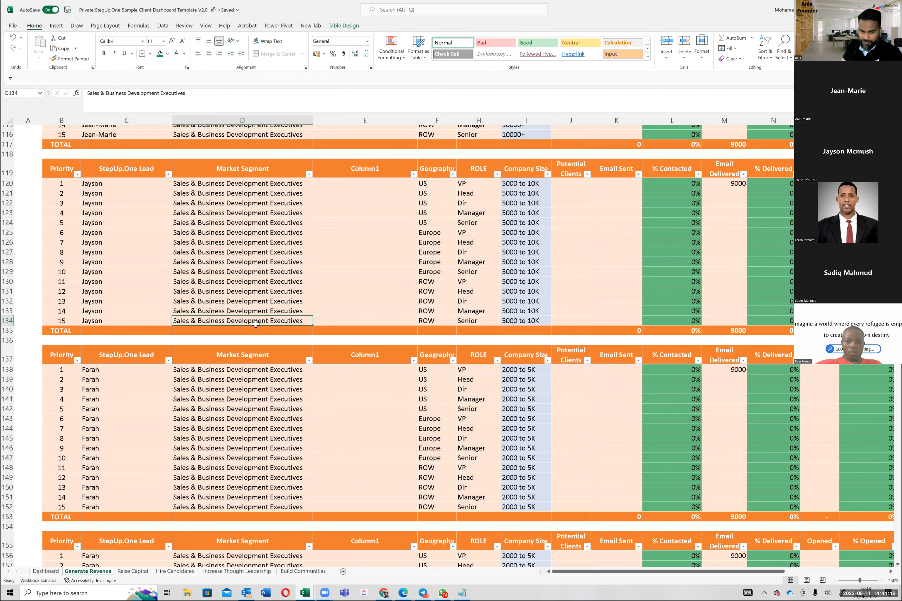
Step: Examine both 2000 to 5K segment tables, from row 138 down to the Targeting Clients By Accounts heading
{"action": "scroll", "coordinate": [244, 335], "scroll_direction": "down", "scroll_amount": 1}
{"action": "left_click", "coordinate": [246, 356]}
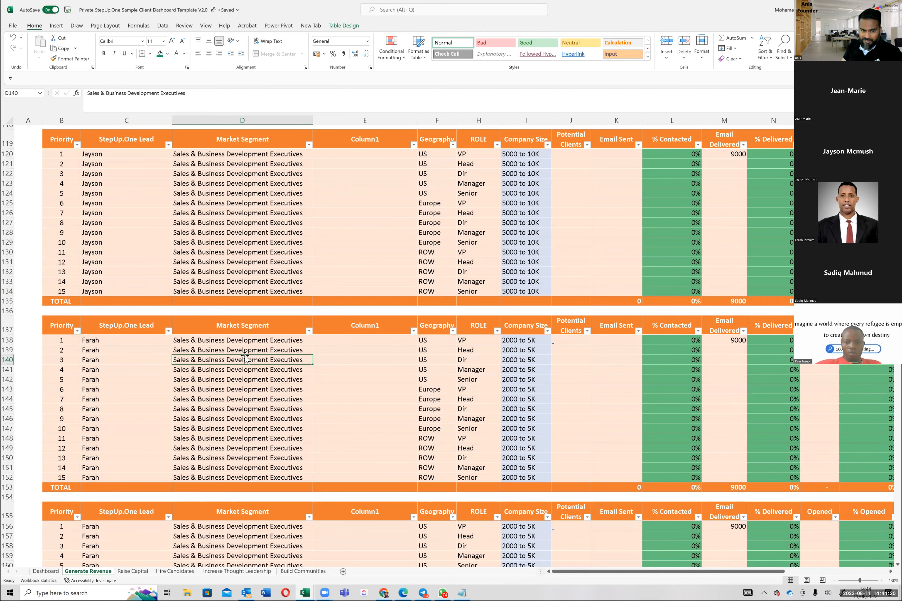
{"action": "scroll", "coordinate": [245, 356], "scroll_direction": "down", "scroll_amount": 1}
{"action": "scroll", "coordinate": [245, 355], "scroll_direction": "down", "scroll_amount": 1}
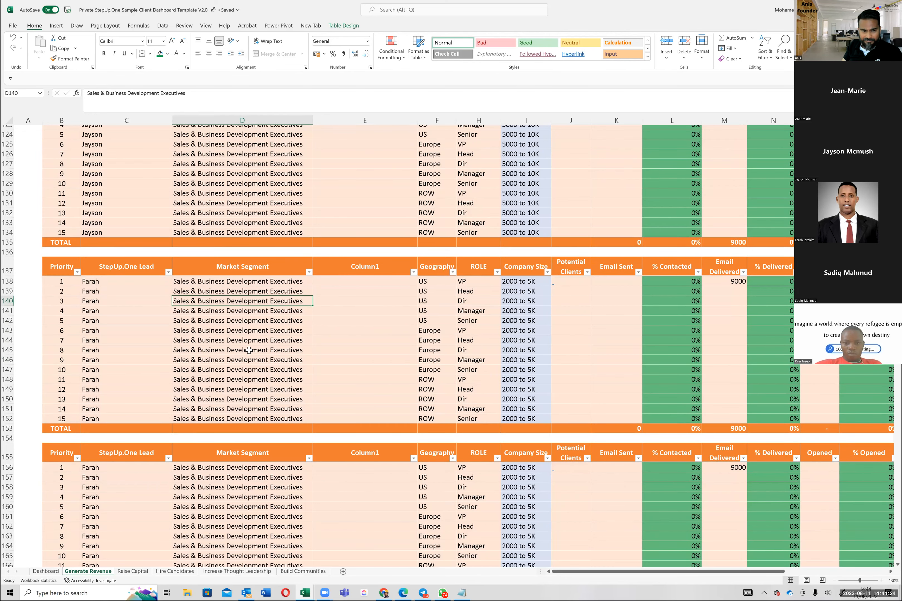
{"action": "left_click", "coordinate": [265, 361]}
{"action": "scroll", "coordinate": [269, 356], "scroll_direction": "down", "scroll_amount": 1}
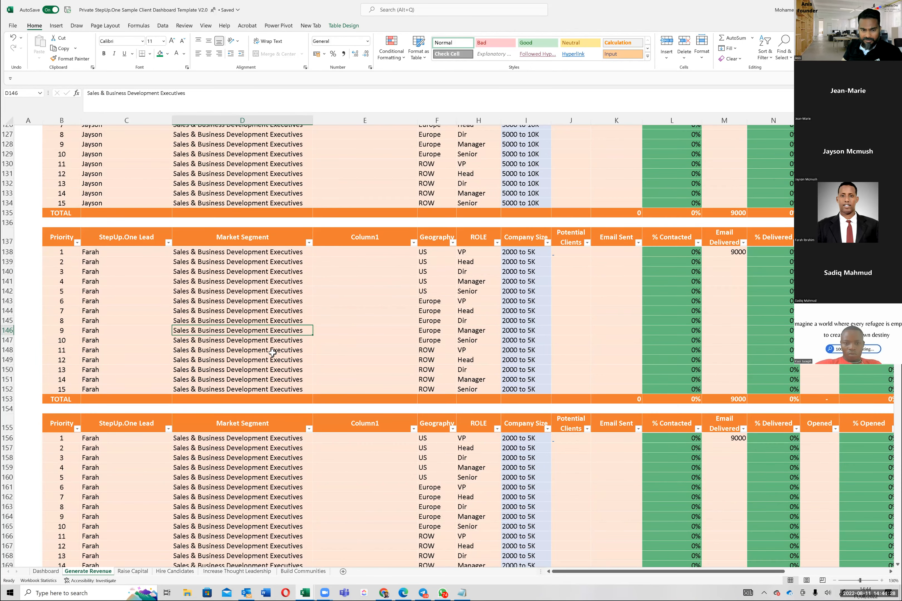
{"action": "scroll", "coordinate": [272, 353], "scroll_direction": "down", "scroll_amount": 1}
{"action": "left_click", "coordinate": [274, 357]}
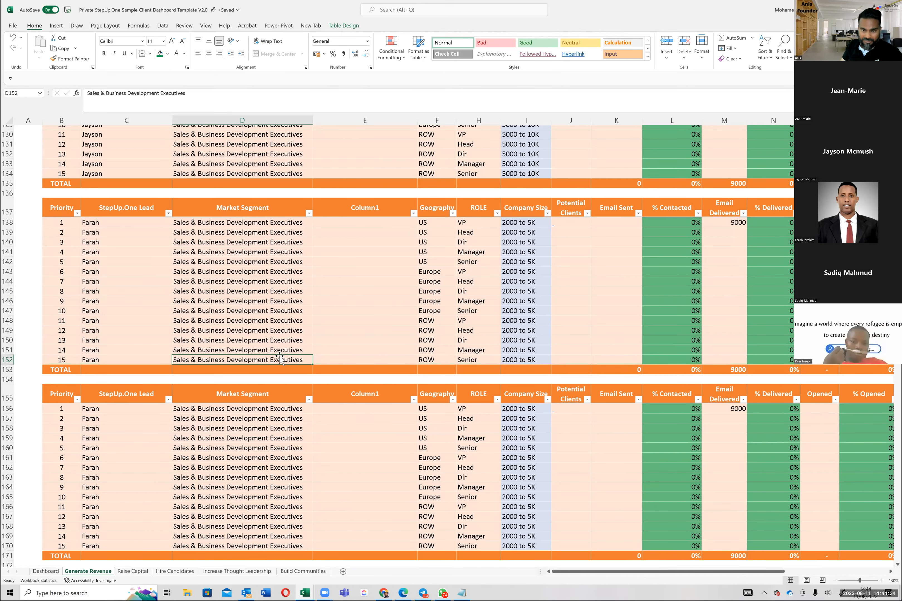
{"action": "scroll", "coordinate": [279, 358], "scroll_direction": "down", "scroll_amount": 1}
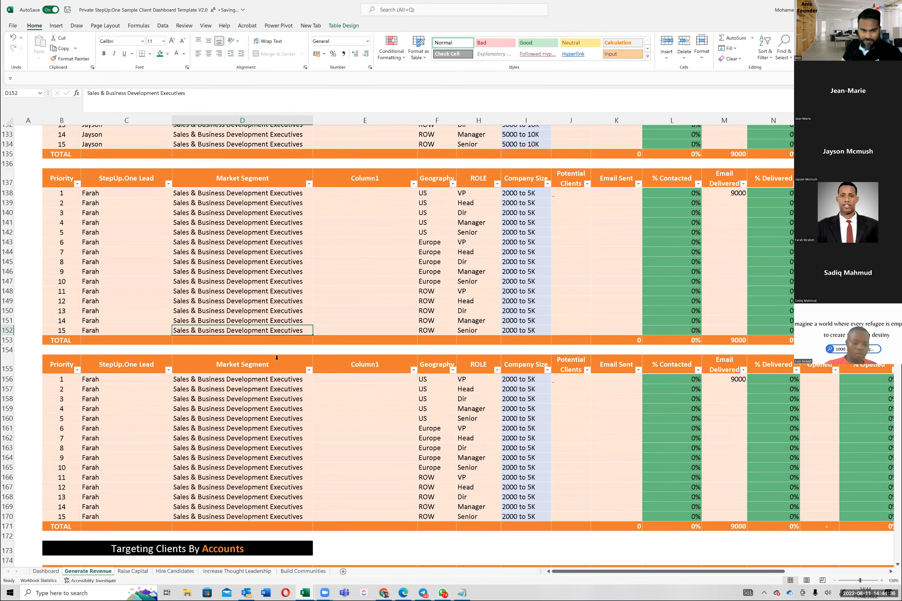
{"action": "scroll", "coordinate": [239, 388], "scroll_direction": "down", "scroll_amount": 1}
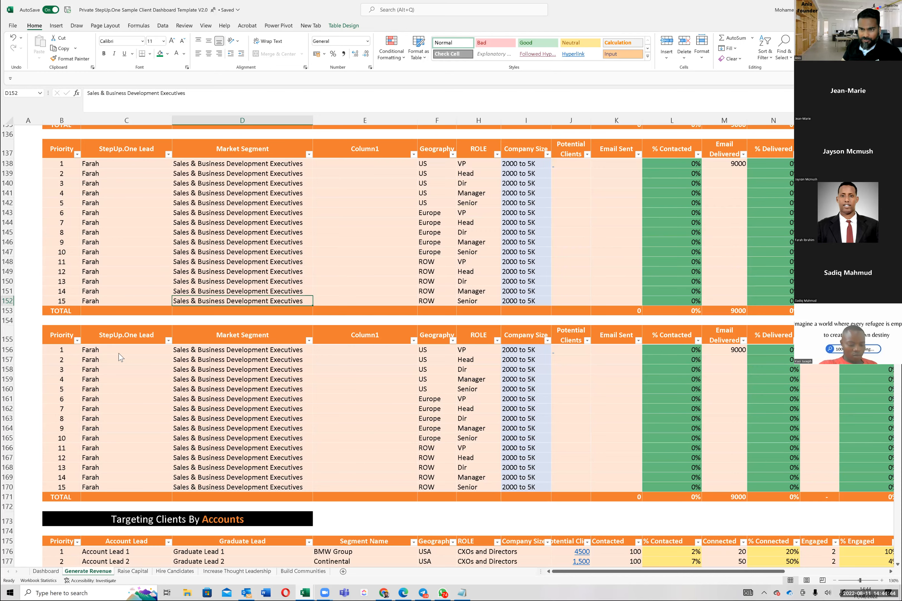
{"action": "scroll", "coordinate": [163, 358], "scroll_direction": "down", "scroll_amount": 1}
{"action": "left_click", "coordinate": [164, 358]}
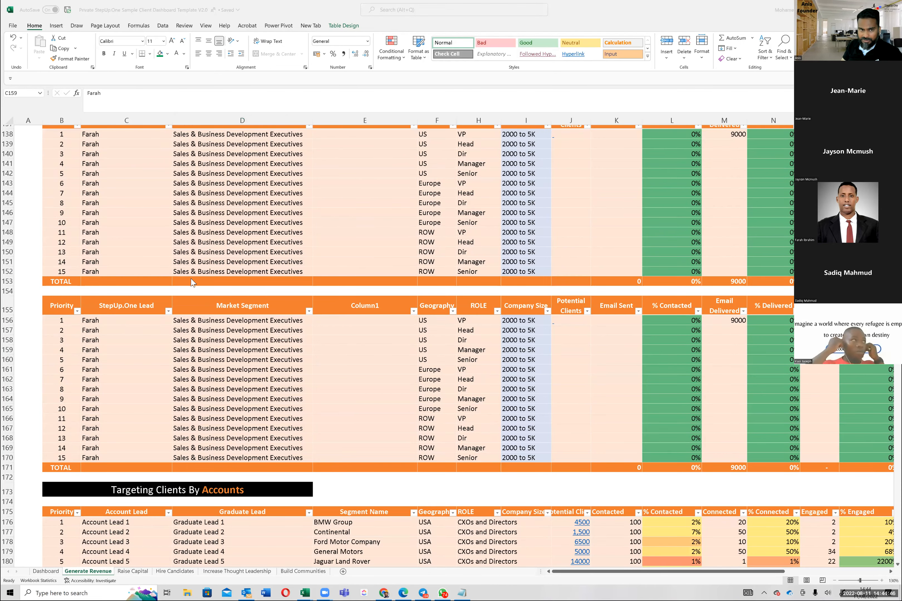
Step: Switch to Outlook, dismiss the calendar reminder and read the newest digital twin campaign reply in the Interested folder
{"action": "key", "text": "alt+Tab"}
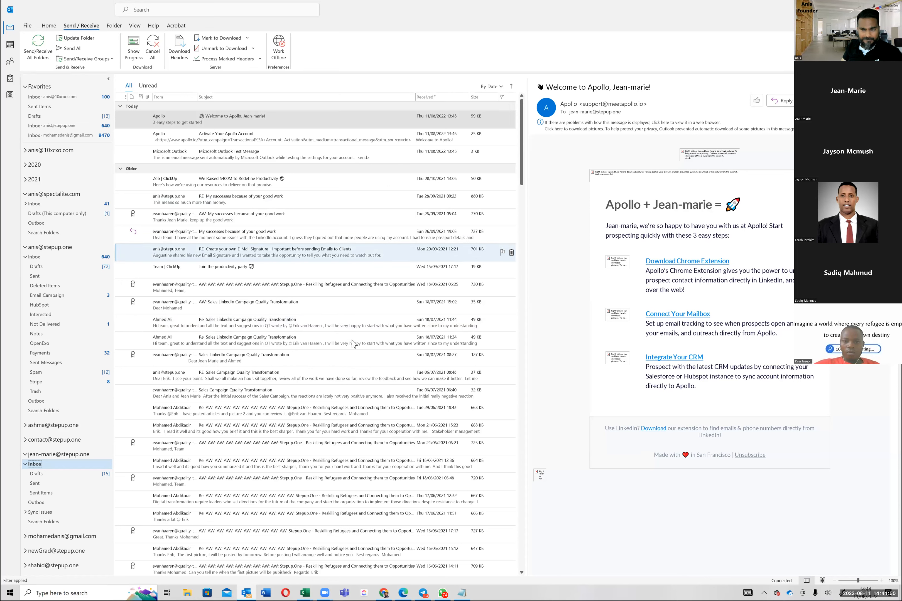
{"action": "left_click", "coordinate": [65, 298]}
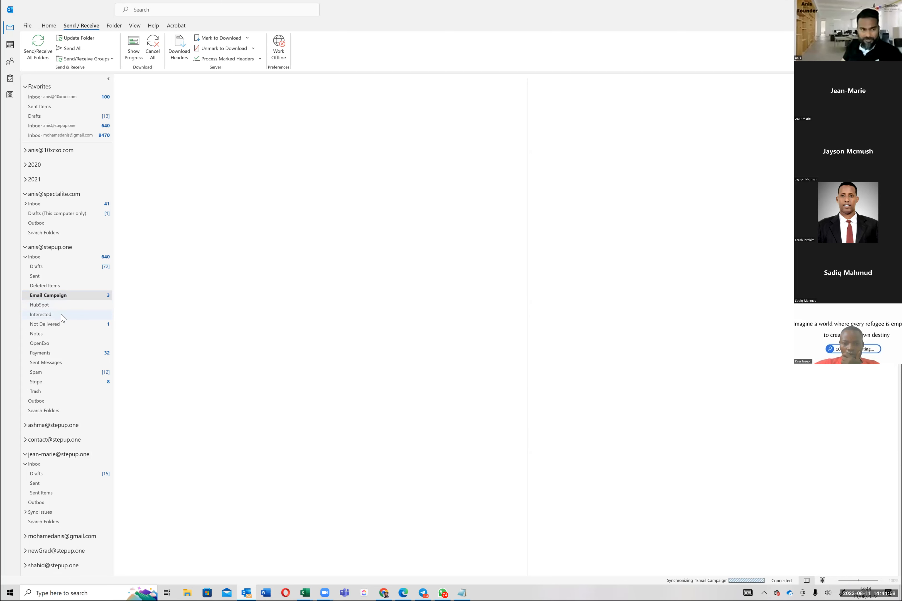
{"action": "left_click", "coordinate": [62, 316]}
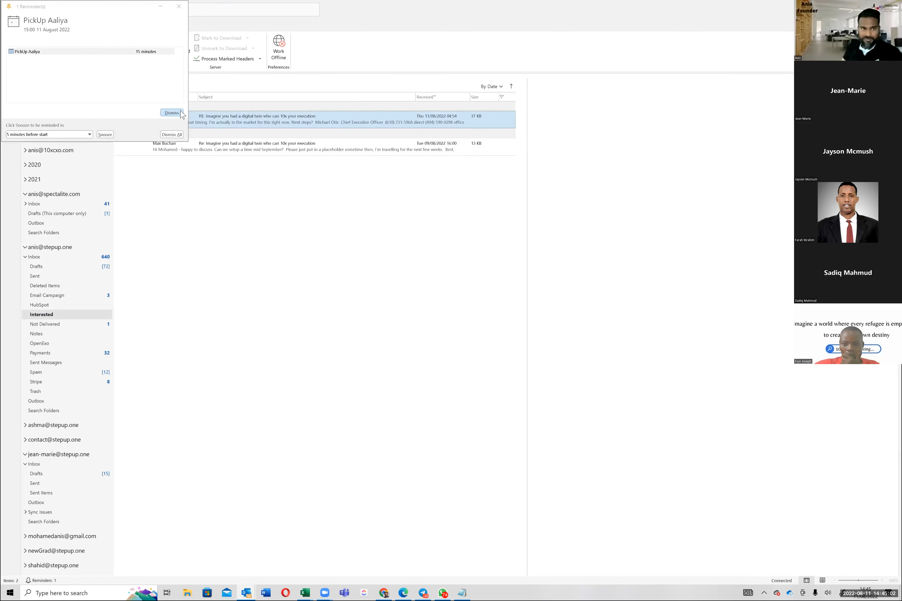
{"action": "left_click", "coordinate": [172, 113]}
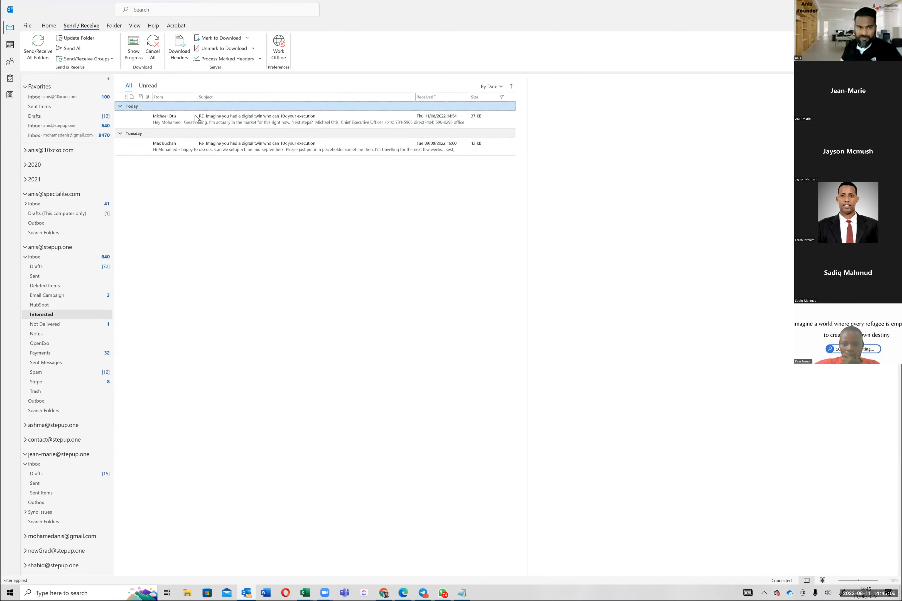
{"action": "left_click", "coordinate": [197, 124]}
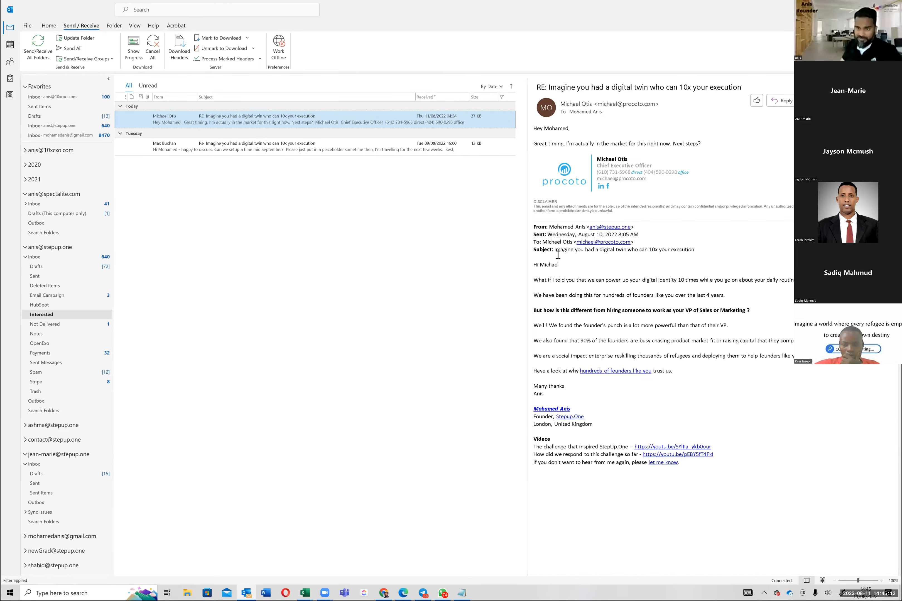
Step: Read the reply line in the newest digital twin email and check the greeting and opening of the original message below it
{"action": "triple_click", "coordinate": [570, 144]}
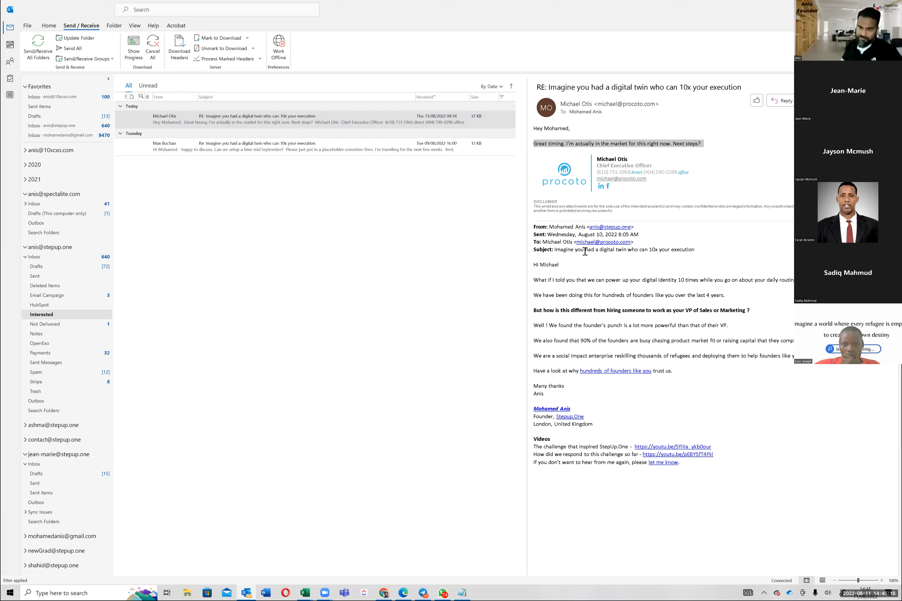
{"action": "left_click", "coordinate": [553, 265]}
{"action": "triple_click", "coordinate": [552, 264]}
{"action": "left_click", "coordinate": [557, 293]}
{"action": "double_click", "coordinate": [556, 292]}
Step: Open Tuesday's digital twin campaign reply and read its message, the sender's signature phone number and the second video line
{"action": "left_click", "coordinate": [260, 154]}
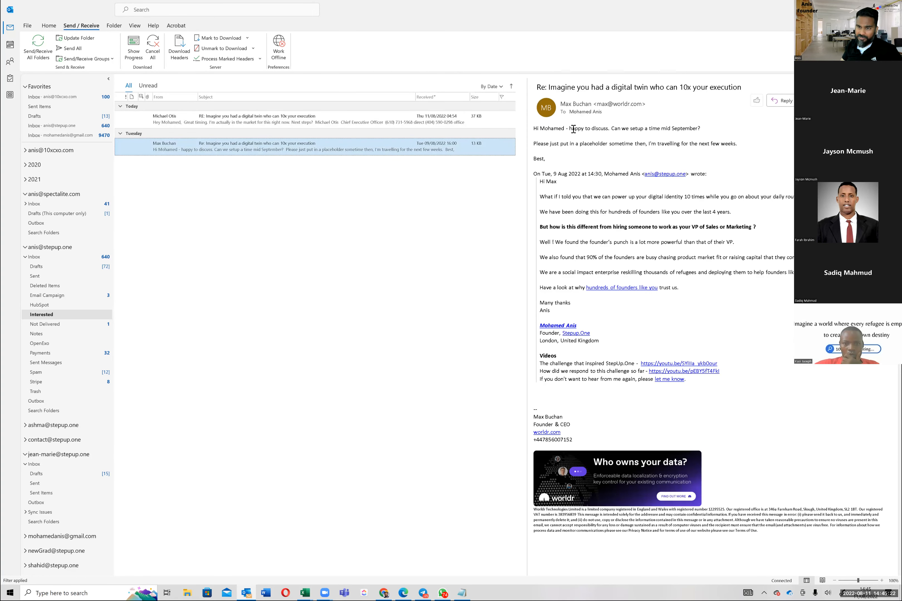
{"action": "triple_click", "coordinate": [573, 130]}
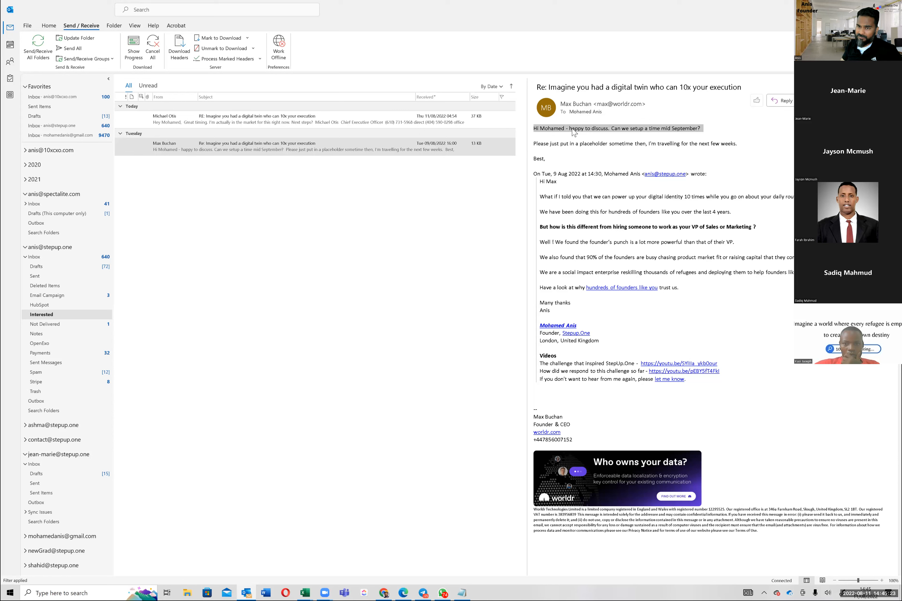
{"action": "triple_click", "coordinate": [565, 145]}
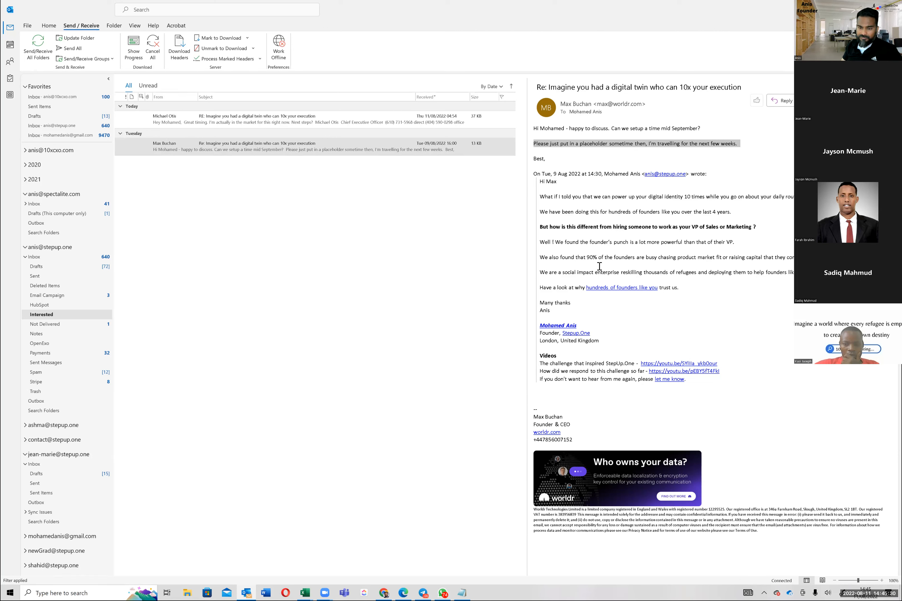
{"action": "triple_click", "coordinate": [570, 441]}
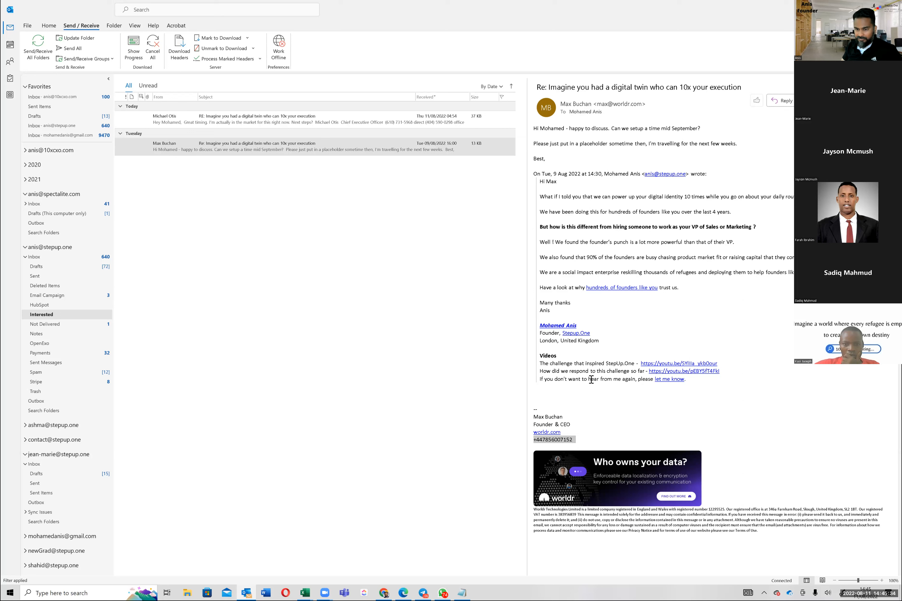
{"action": "triple_click", "coordinate": [585, 373]}
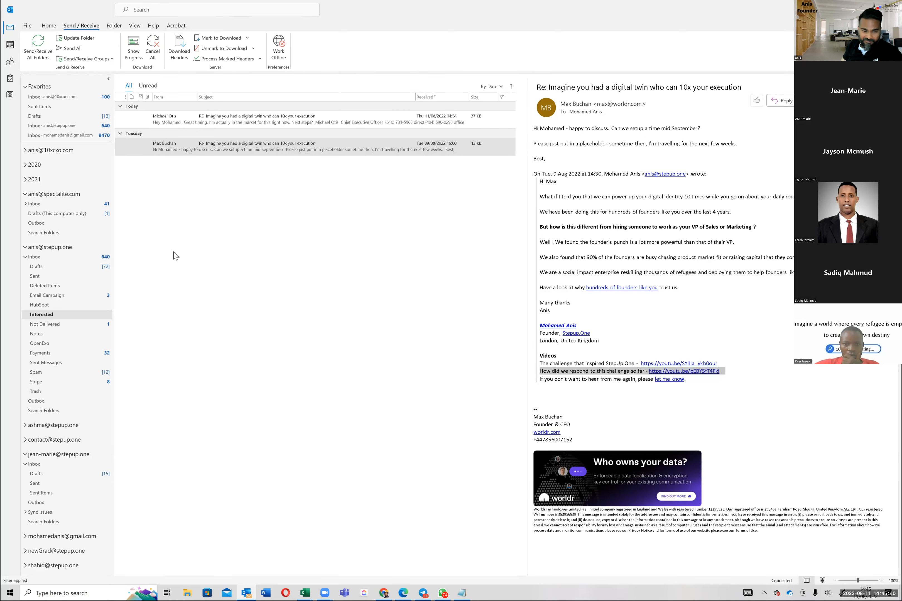
Step: Switch to the Excel client dashboard and check the StepUp.One Lead cell in row 156 and the Column1 cell in row 166
{"action": "key", "text": "alt+Tab"}
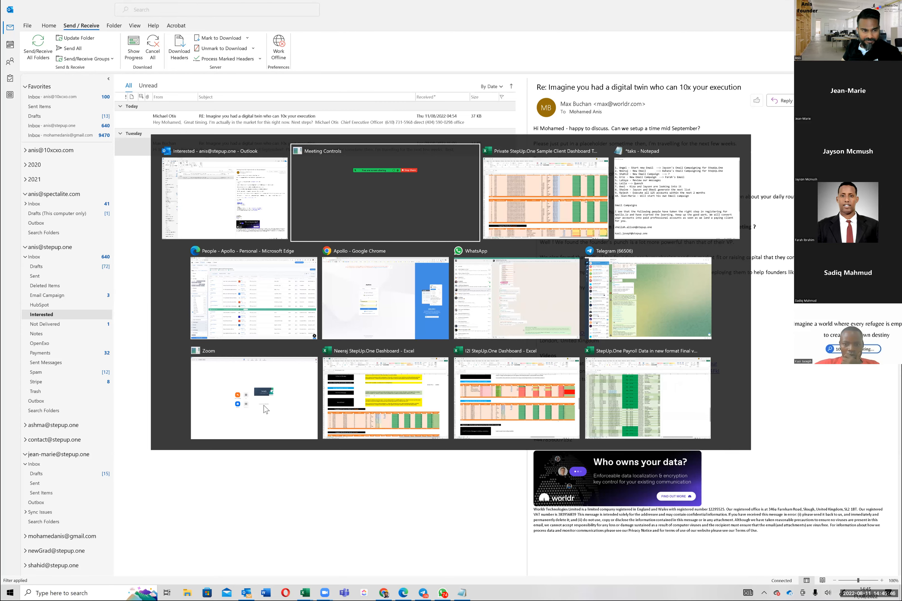
{"action": "key", "text": "alt+Tab"}
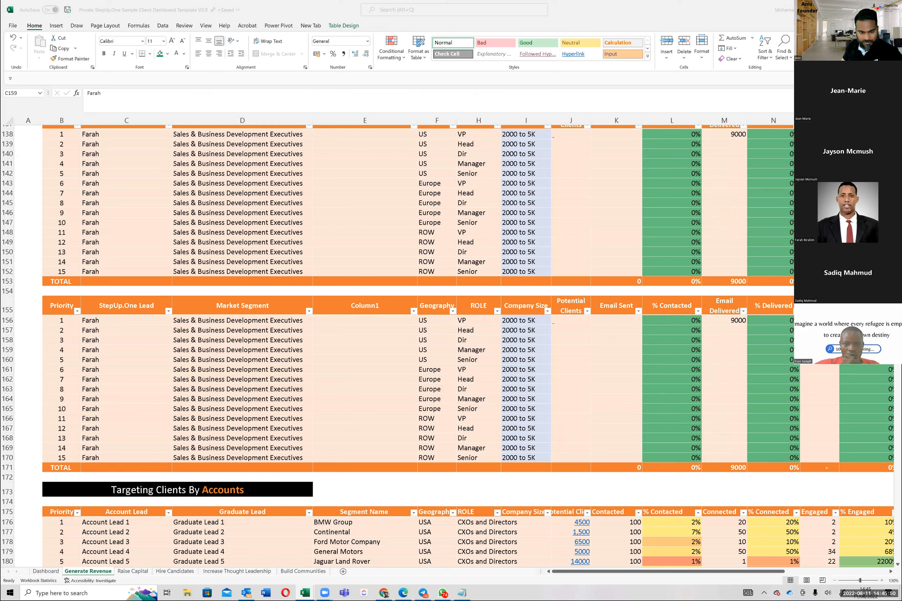
{"action": "left_click", "coordinate": [126, 321]}
{"action": "mouse_move", "coordinate": [246, 593]}
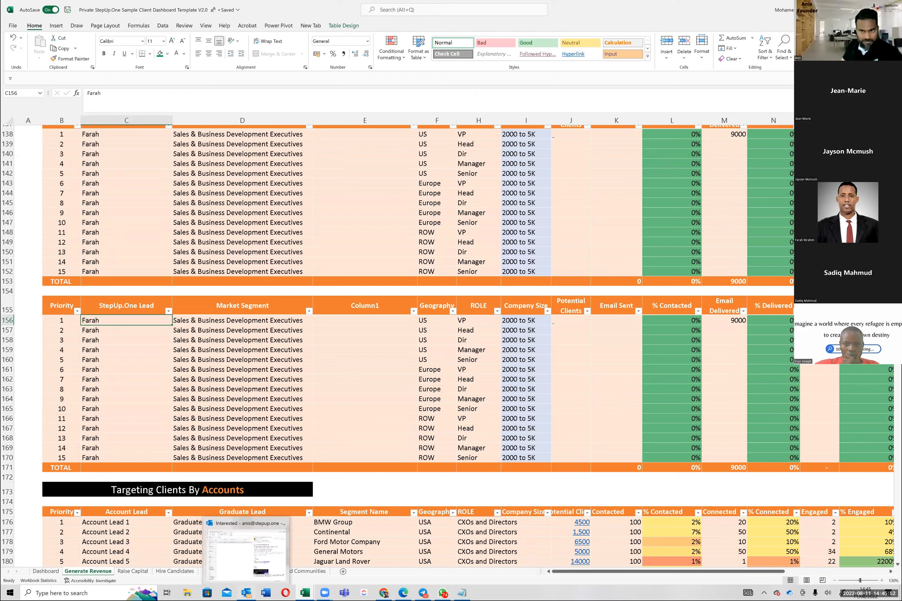
{"action": "left_click", "coordinate": [247, 593]}
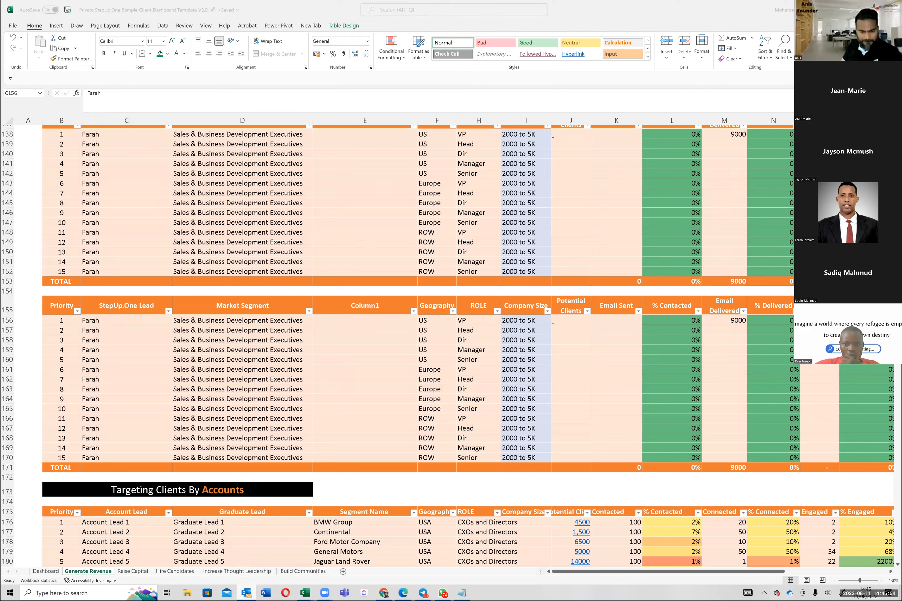
{"action": "key", "text": "alt+Tab"}
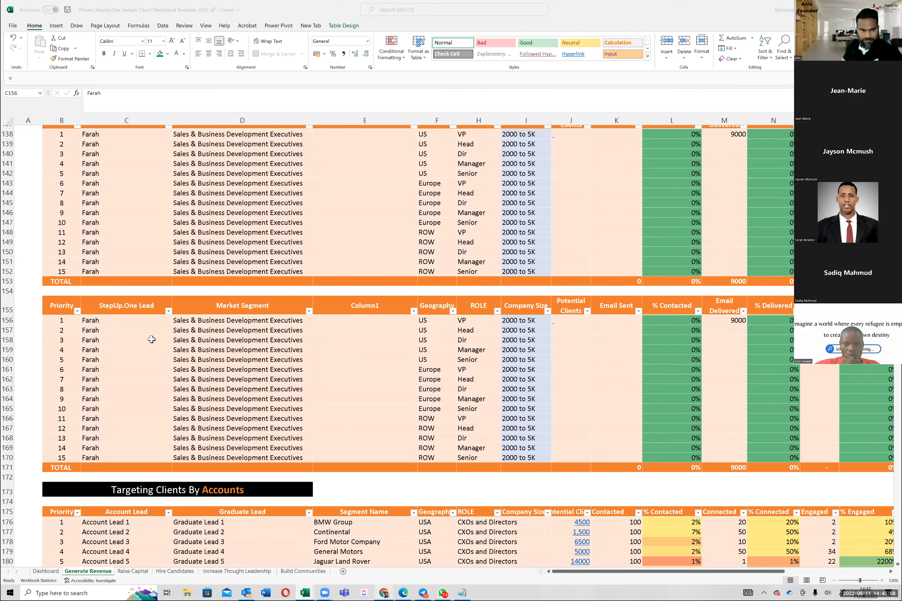
{"action": "left_click", "coordinate": [146, 327]}
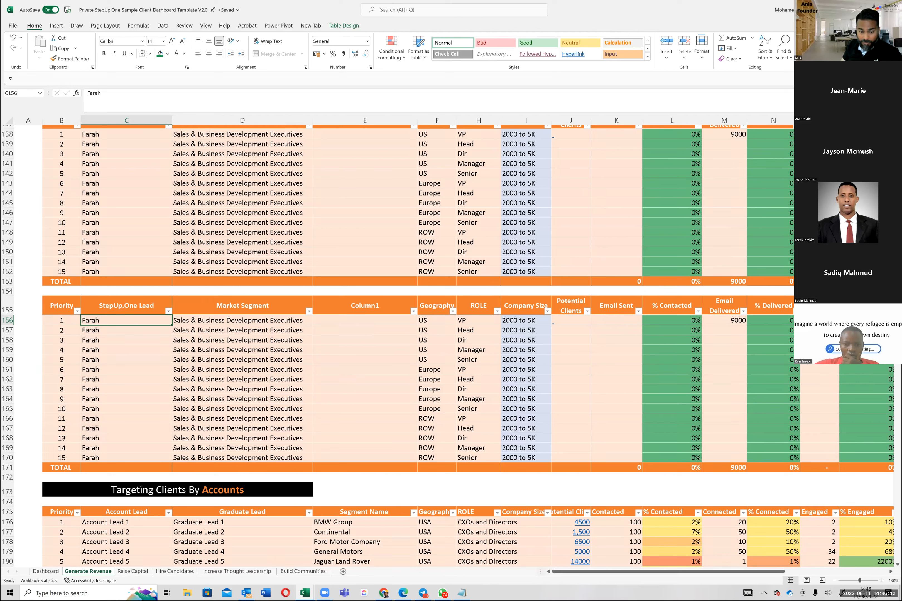
{"action": "left_click", "coordinate": [364, 419]}
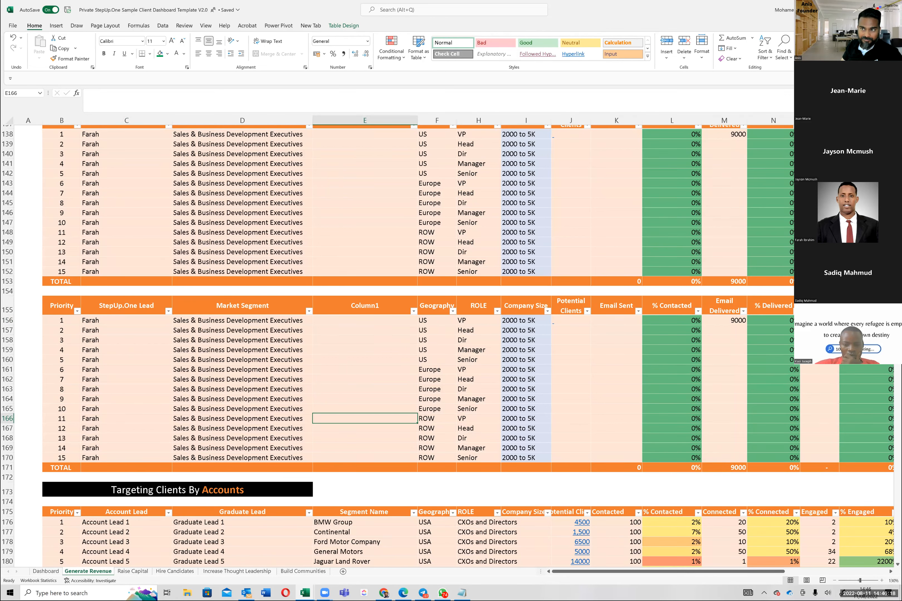
Step: Switch to the Apollo people search in Edge, expand the Job Titles filter and look through the listed contacts
{"action": "key", "text": "alt+Tab"}
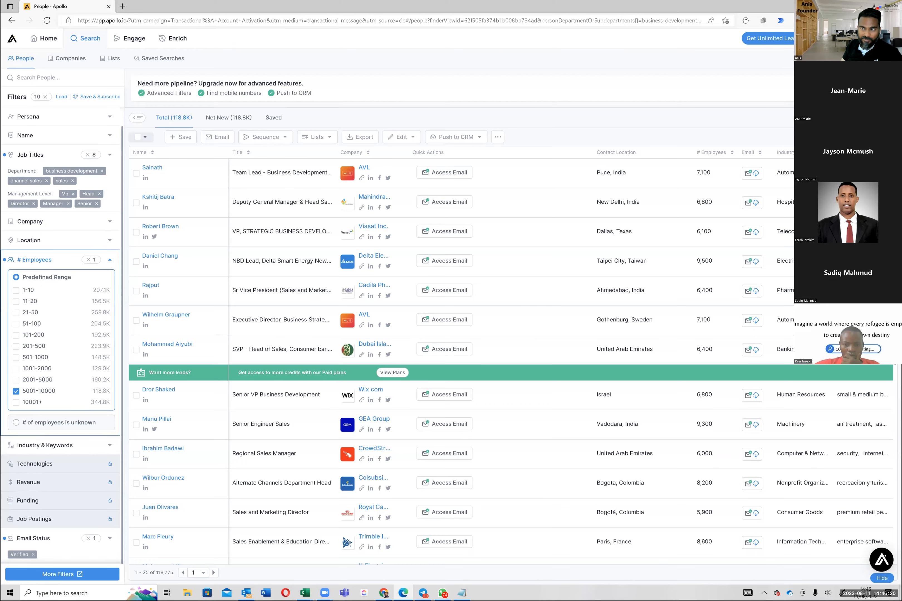
{"action": "double_click", "coordinate": [419, 3]}
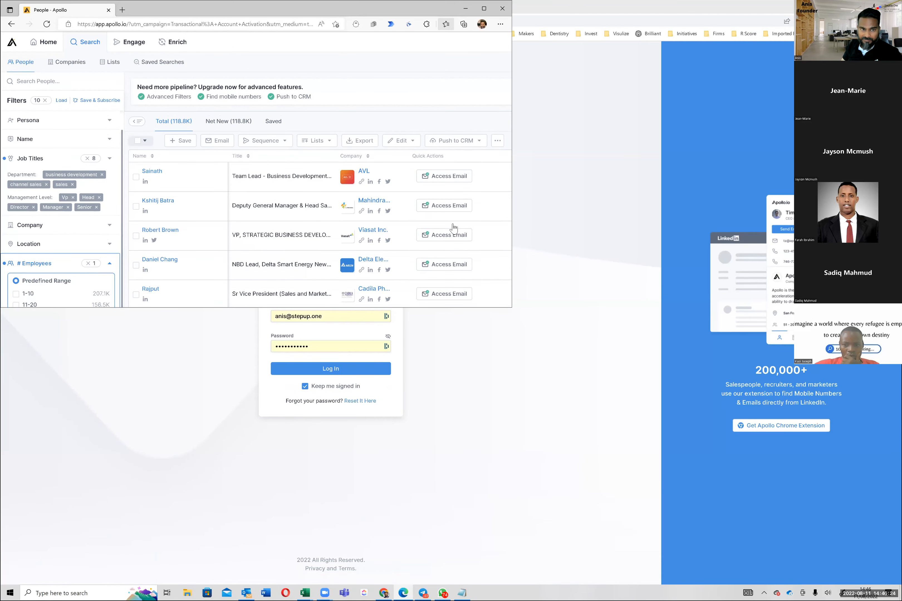
{"action": "key", "text": "super+Up"}
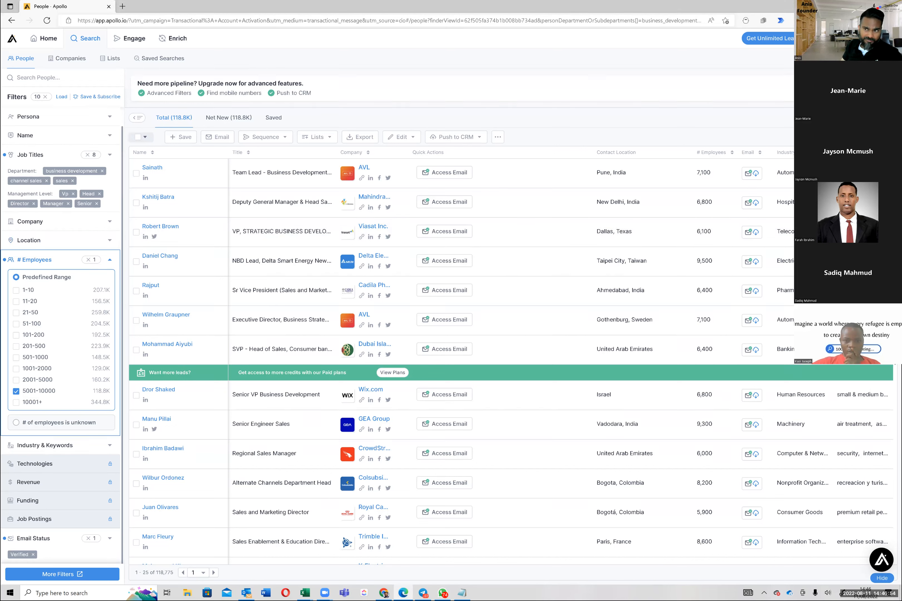
{"action": "left_click", "coordinate": [111, 157]}
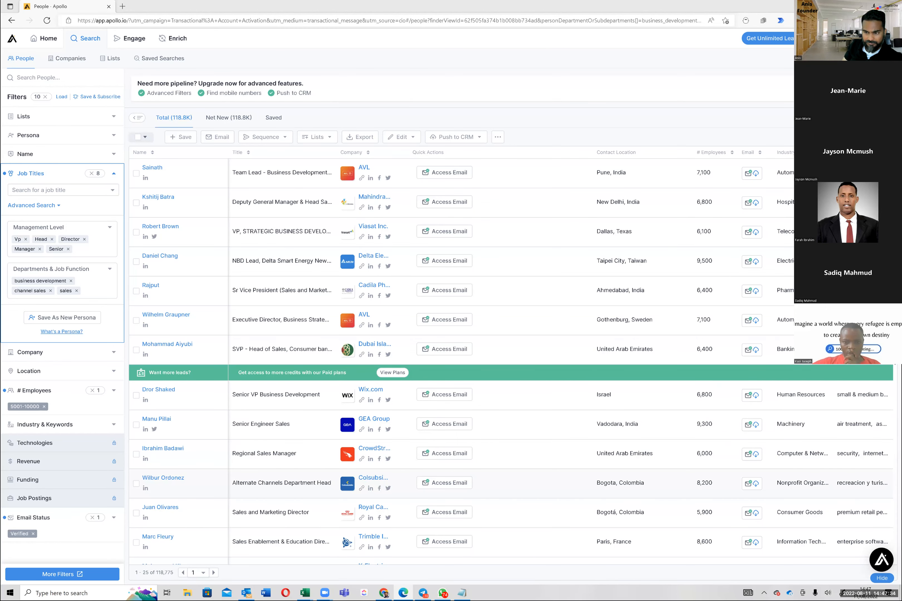
{"action": "scroll", "coordinate": [328, 436], "scroll_direction": "down", "scroll_amount": 8}
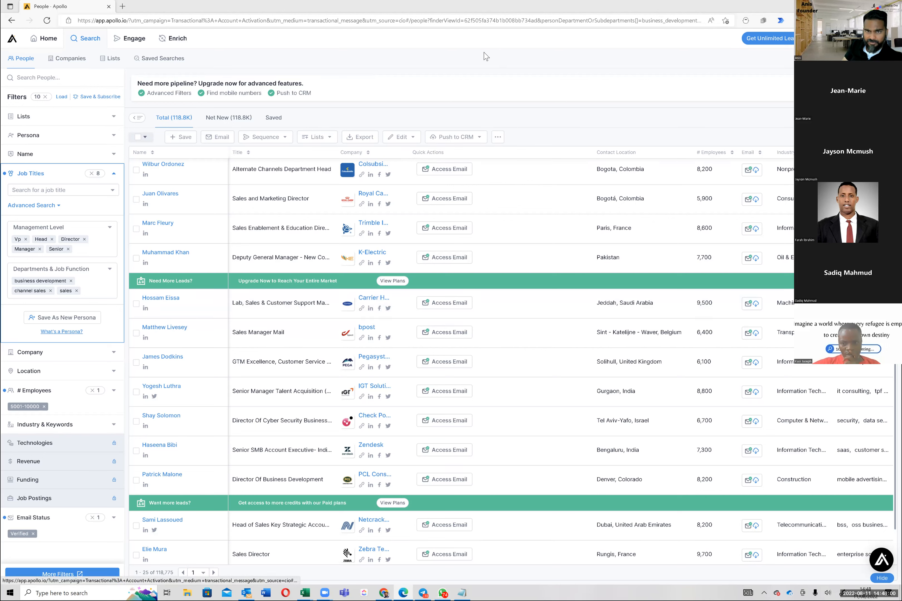
{"action": "left_click", "coordinate": [135, 42]}
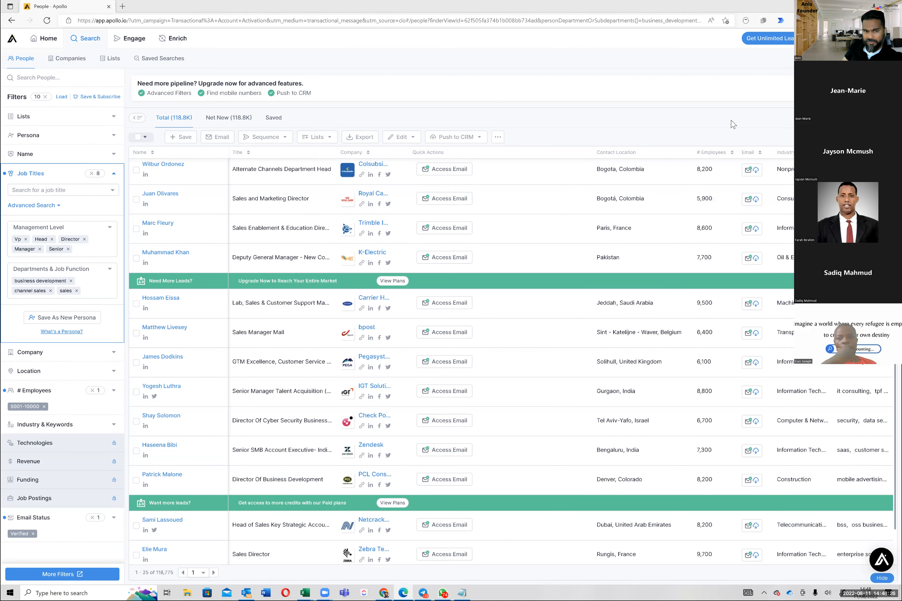
{"action": "scroll", "coordinate": [321, 289], "scroll_direction": "up", "scroll_amount": 6}
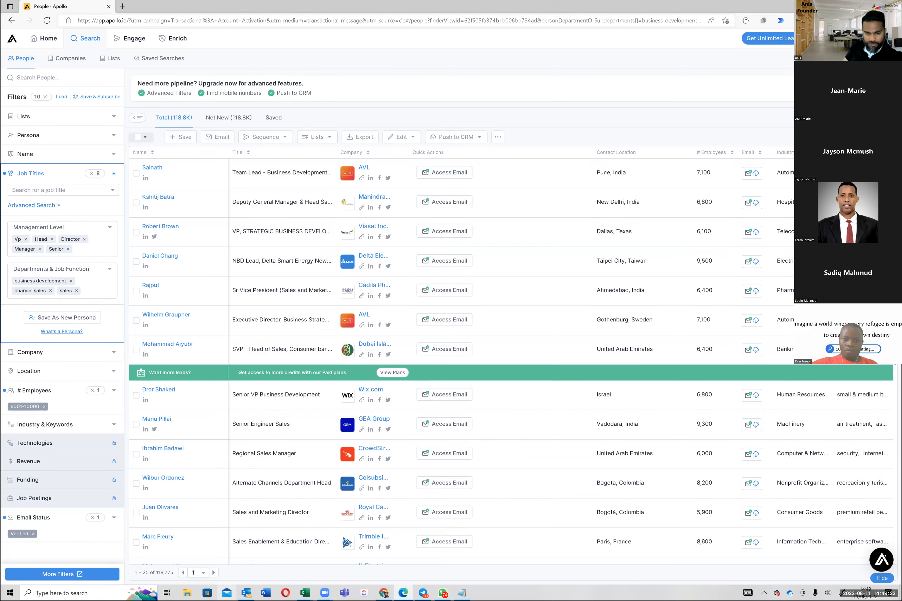
Step: Read the security notice on Apollo's login page in Chrome, and return to the people search in Edge
{"action": "left_click", "coordinate": [384, 593]}
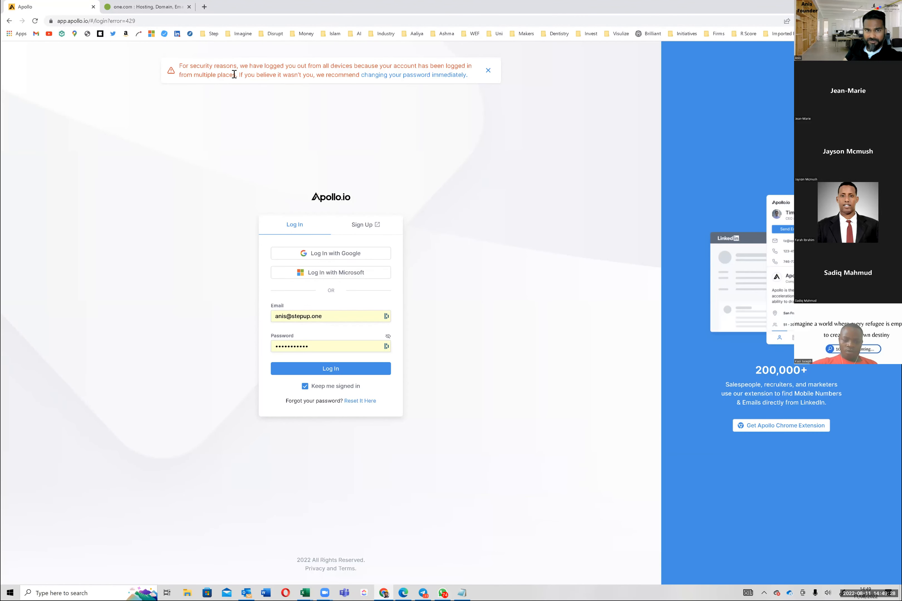
{"action": "left_click_drag", "start_coordinate": [234, 76], "coordinate": [337, 196]}
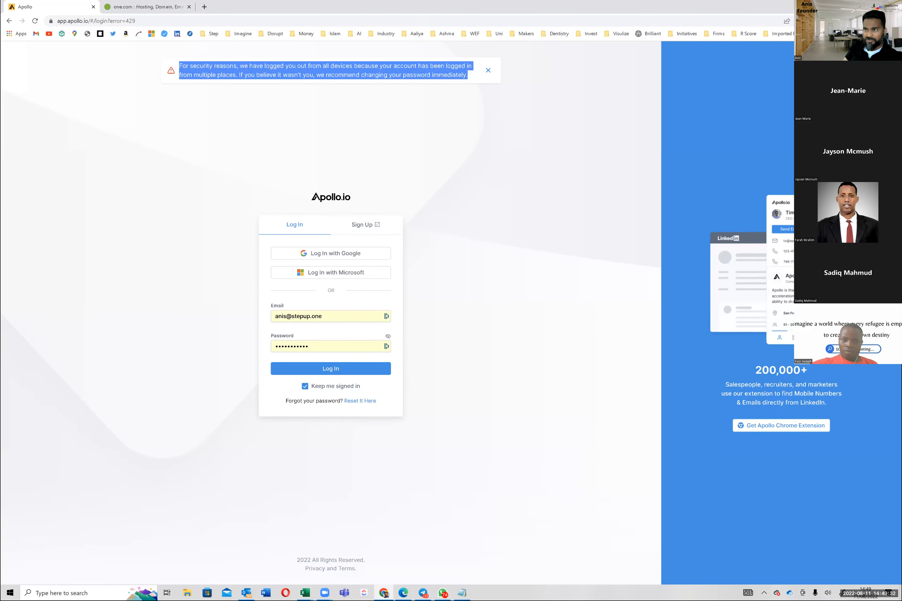
{"action": "key", "text": "alt+Tab"}
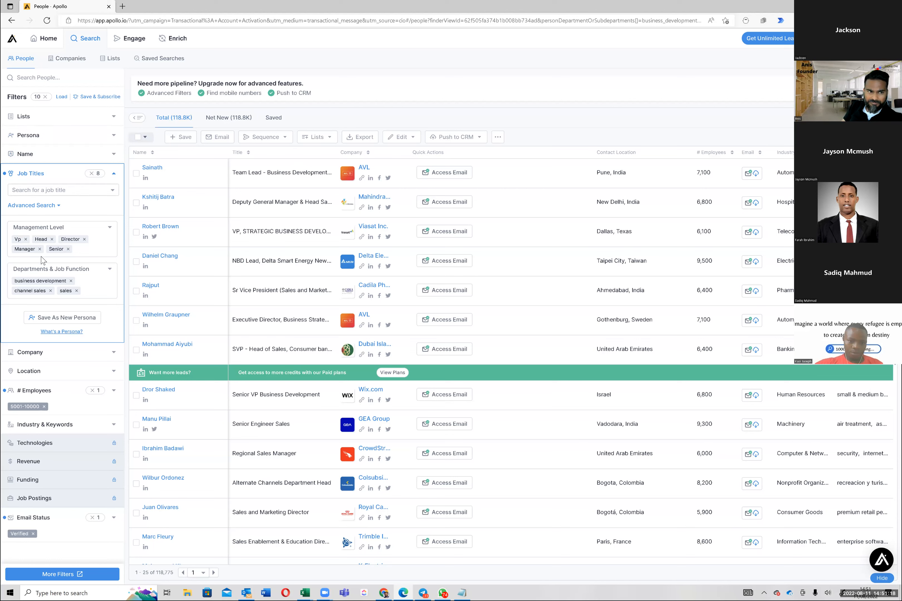
Step: Review the departments and management levels set in the Job Titles filter and leave the filter collapsed
{"action": "left_click", "coordinate": [114, 174]}
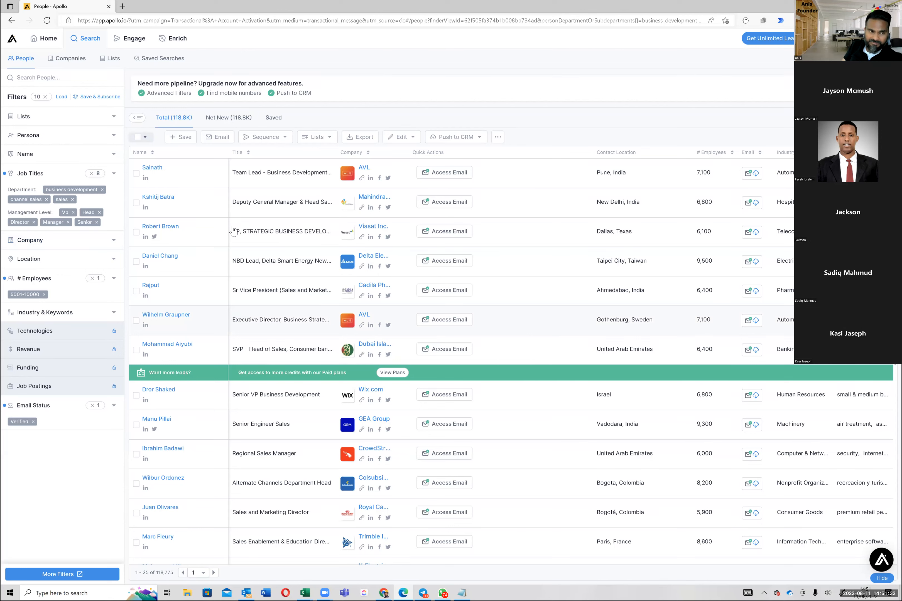
{"action": "left_click", "coordinate": [114, 175]}
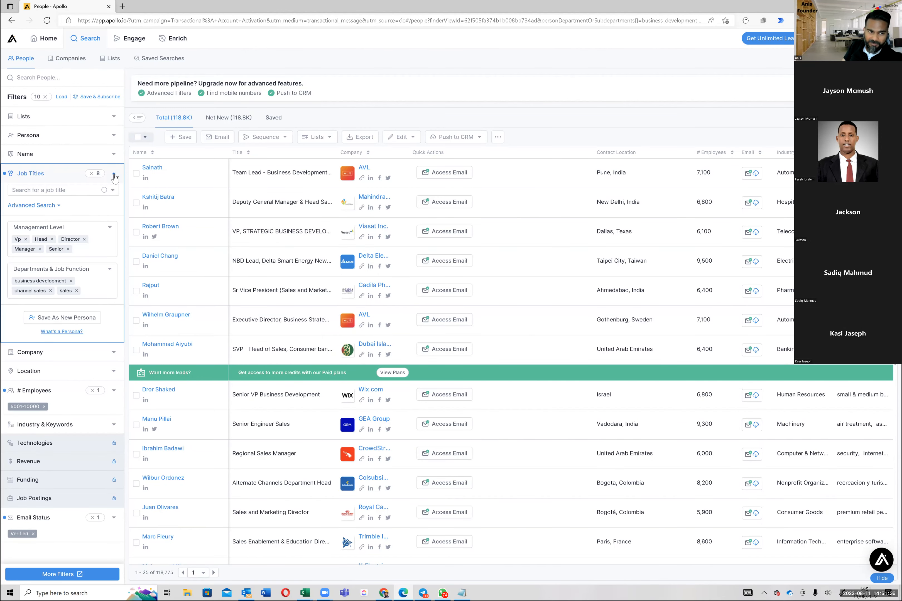
{"action": "left_click", "coordinate": [114, 175]}
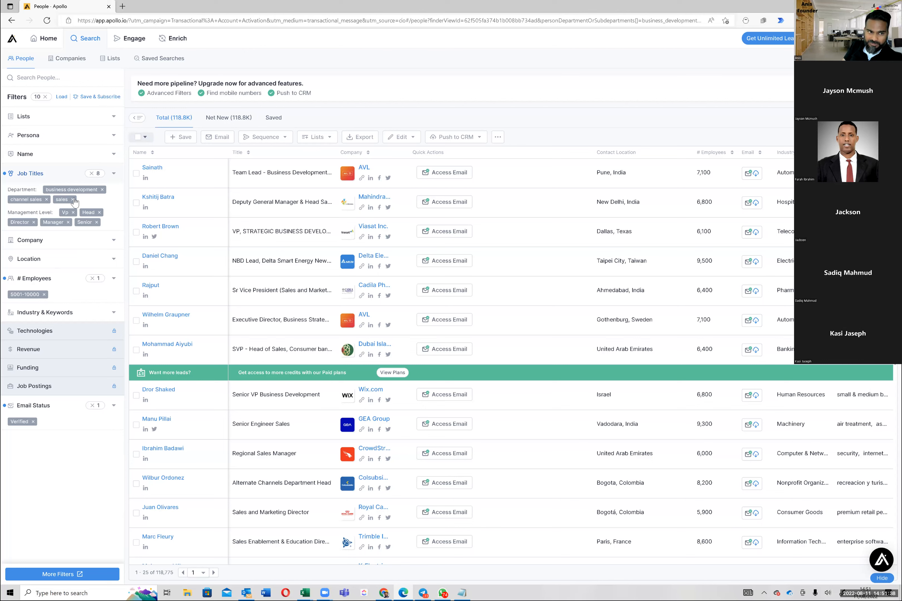
{"action": "left_click", "coordinate": [114, 175]}
{"action": "left_click", "coordinate": [115, 176]}
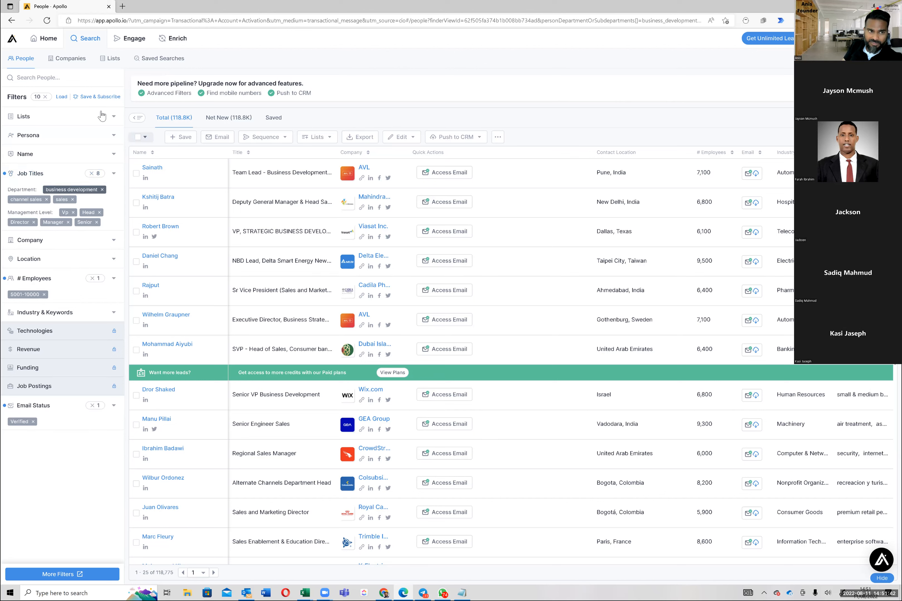
Step: Clear all people search filters and filter by the Verified email status
{"action": "left_click", "coordinate": [46, 97]}
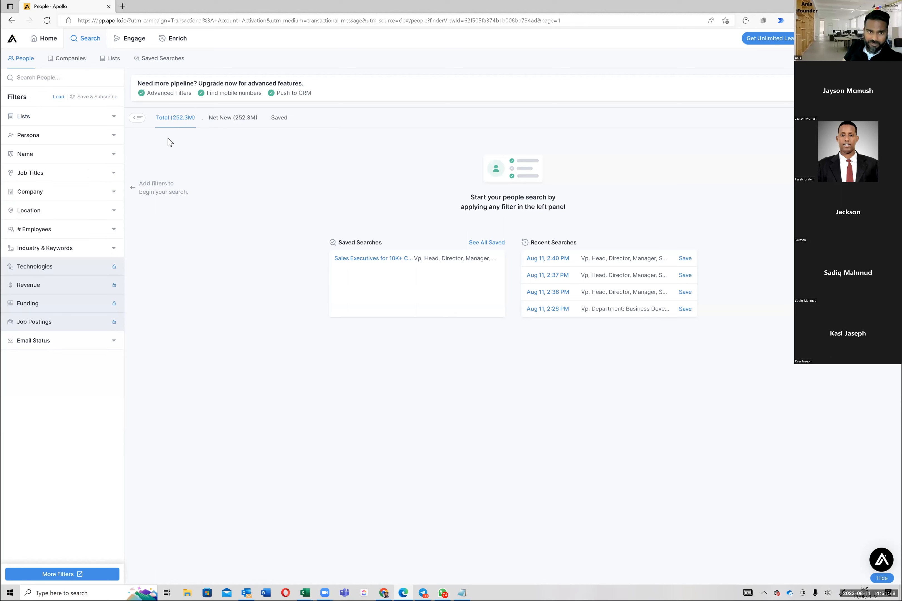
{"action": "left_click", "coordinate": [114, 341]}
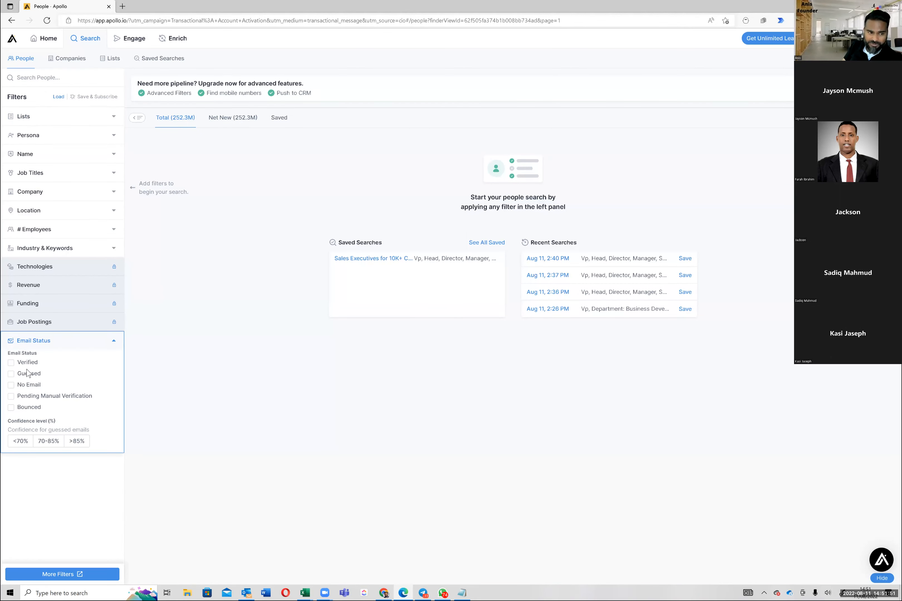
{"action": "left_click", "coordinate": [11, 363]}
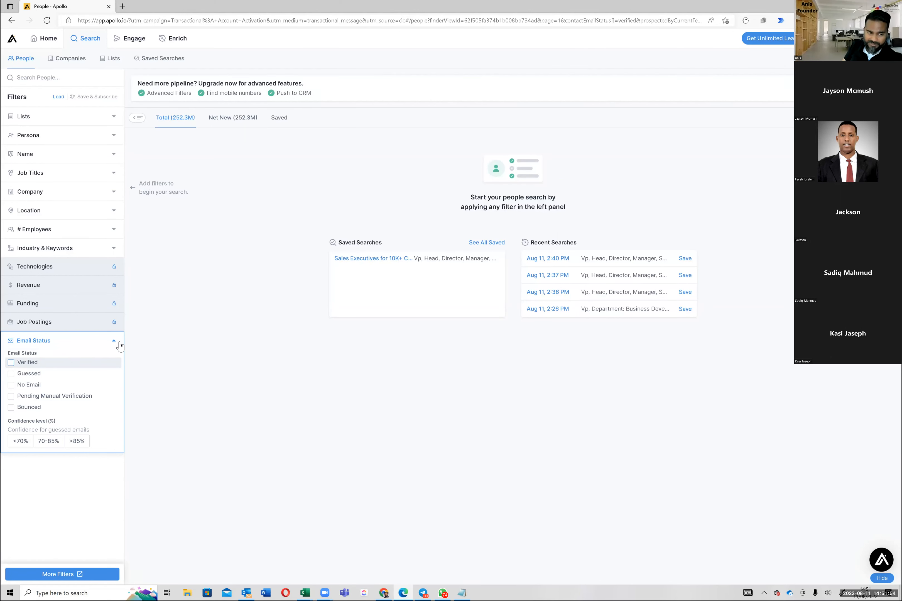
{"action": "left_click", "coordinate": [25, 363]}
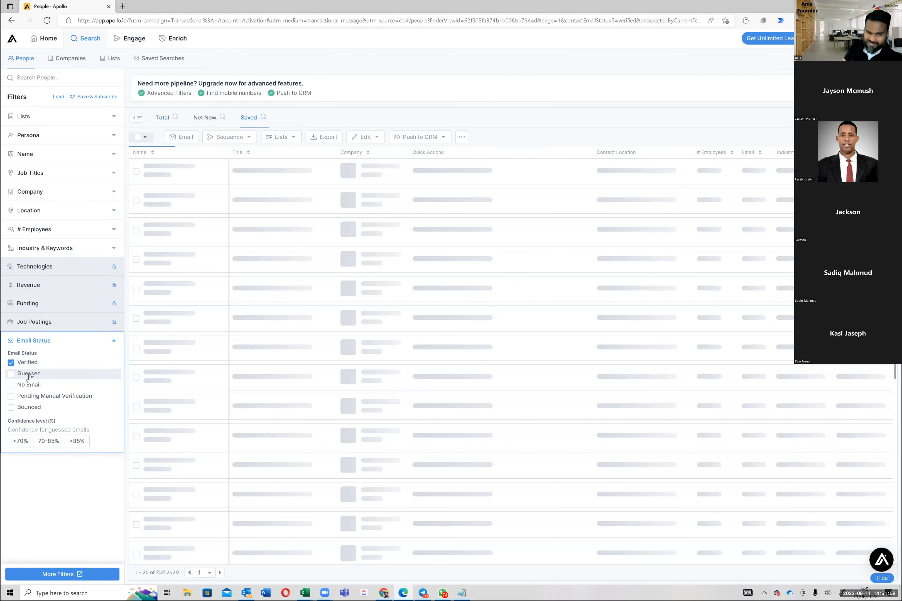
{"action": "left_click", "coordinate": [113, 344]}
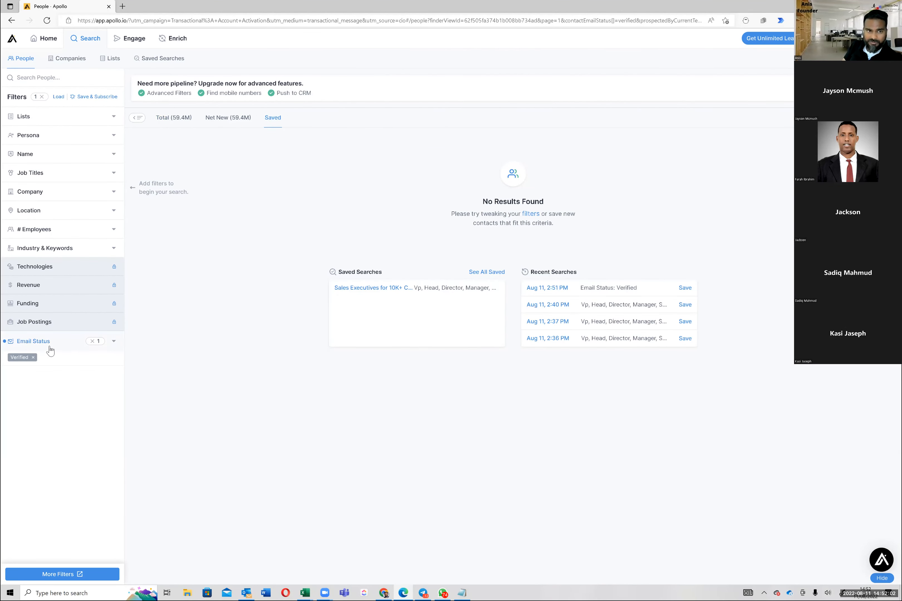
Step: Show the total results of the verified email search and look through the people on the first page
{"action": "left_click", "coordinate": [177, 122]}
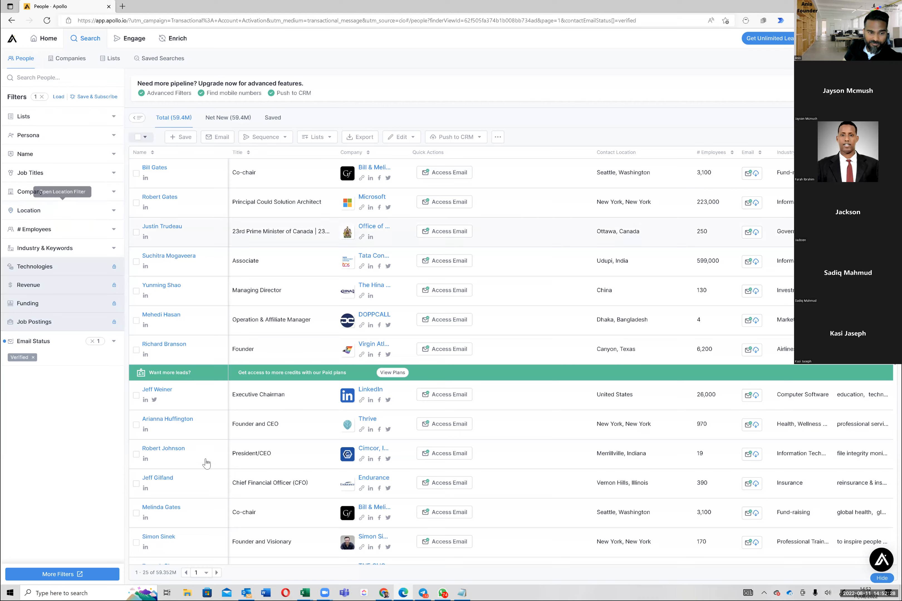
{"action": "scroll", "coordinate": [202, 446], "scroll_direction": "down", "scroll_amount": 10}
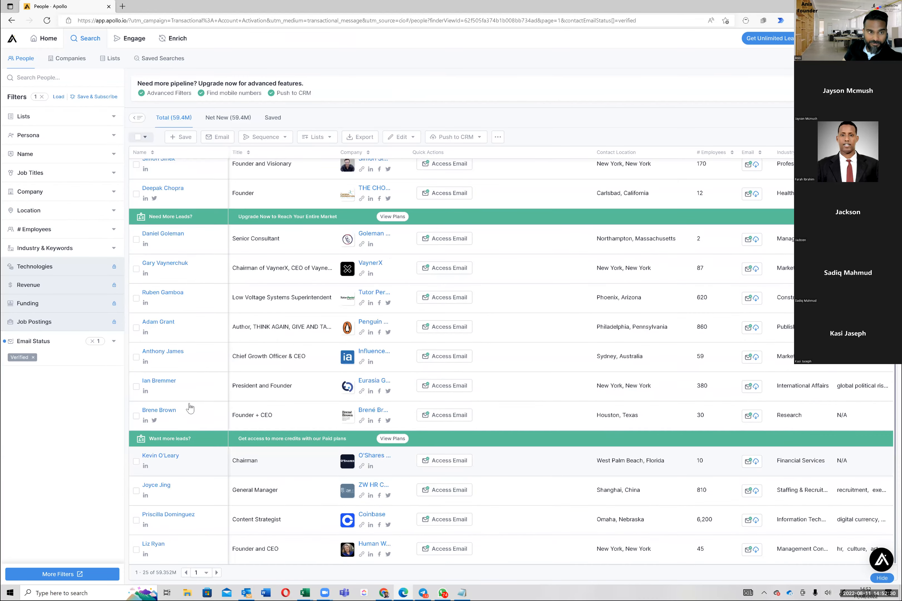
{"action": "scroll", "coordinate": [190, 407], "scroll_direction": "up", "scroll_amount": 10}
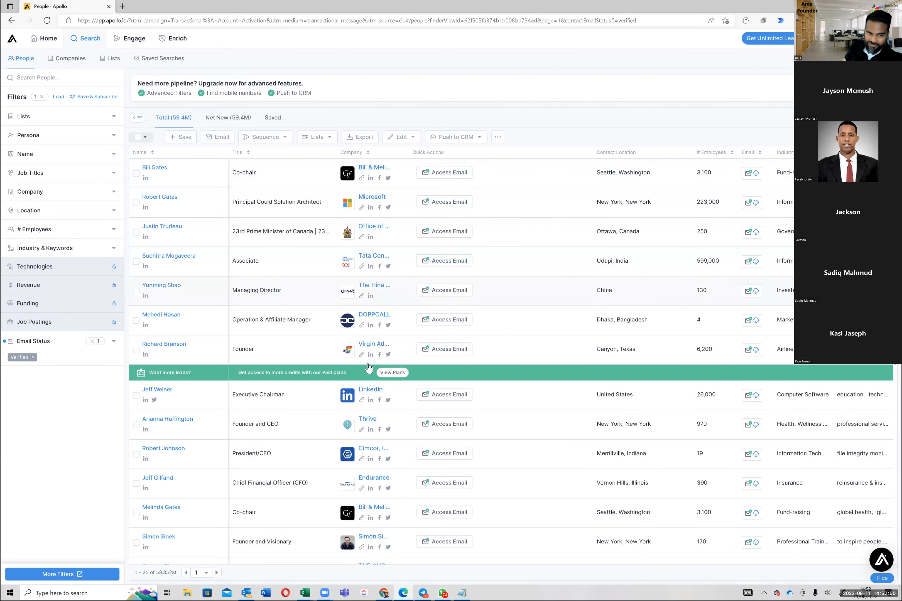
Step: Scan the first page of verified-email people down to its last entries and expand the Job Titles filter
{"action": "scroll", "coordinate": [139, 306], "scroll_direction": "down", "scroll_amount": 5}
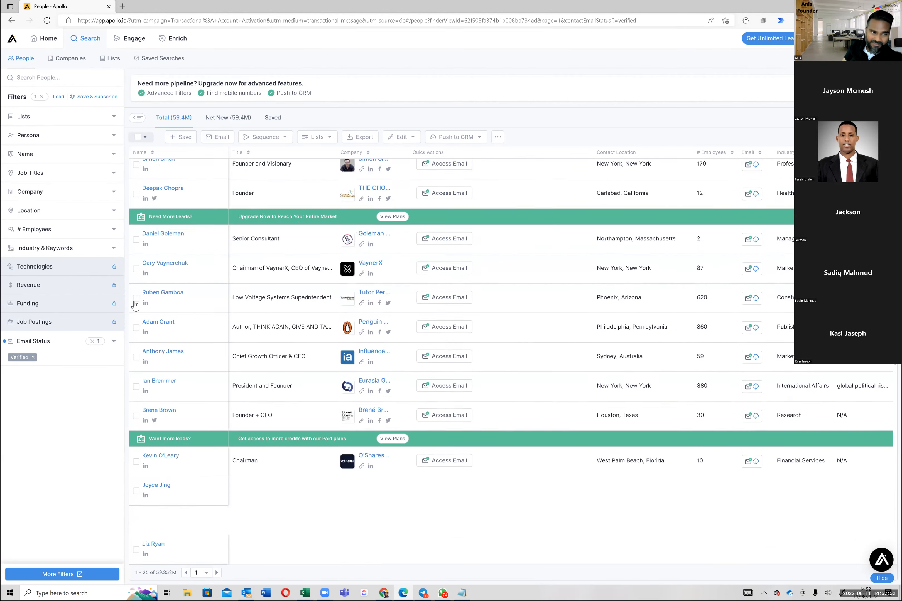
{"action": "scroll", "coordinate": [88, 264], "scroll_direction": "up", "scroll_amount": 5}
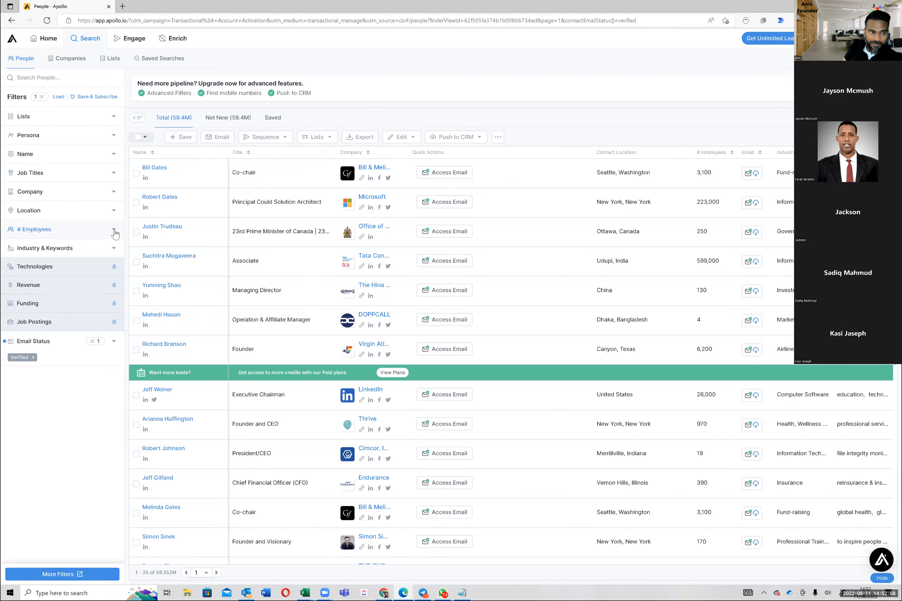
{"action": "mouse_move", "coordinate": [93, 271]}
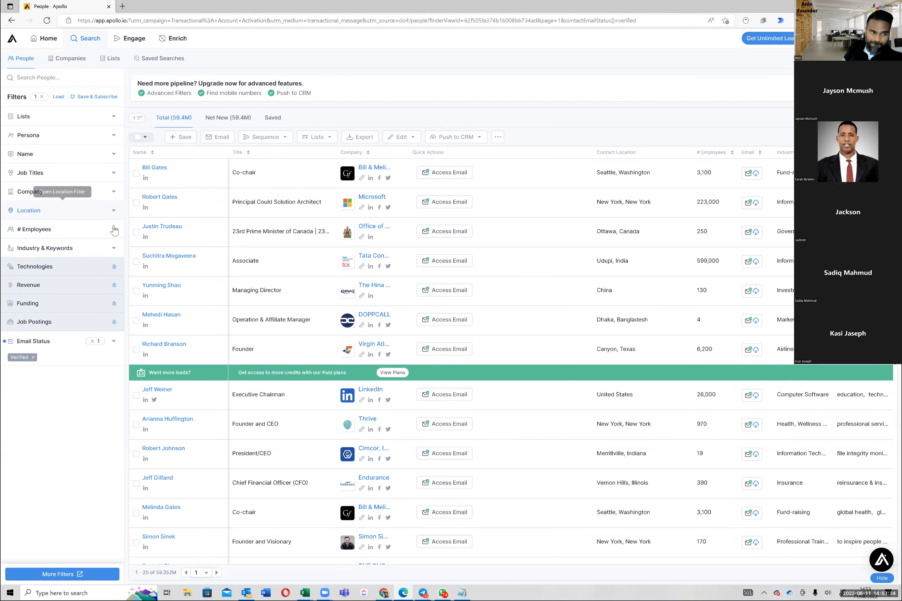
{"action": "left_click", "coordinate": [111, 174]}
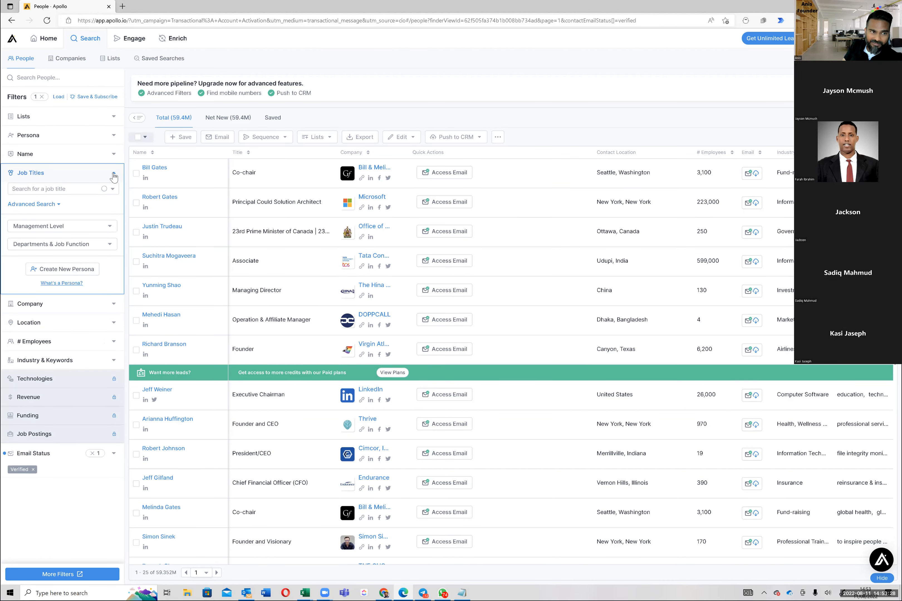
{"action": "left_click", "coordinate": [81, 228]}
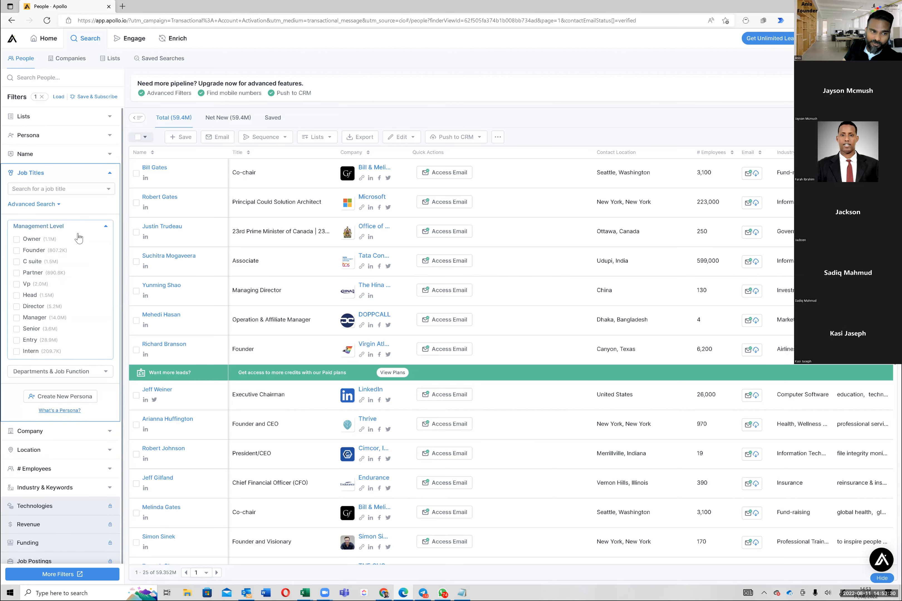
{"action": "left_click", "coordinate": [16, 263]}
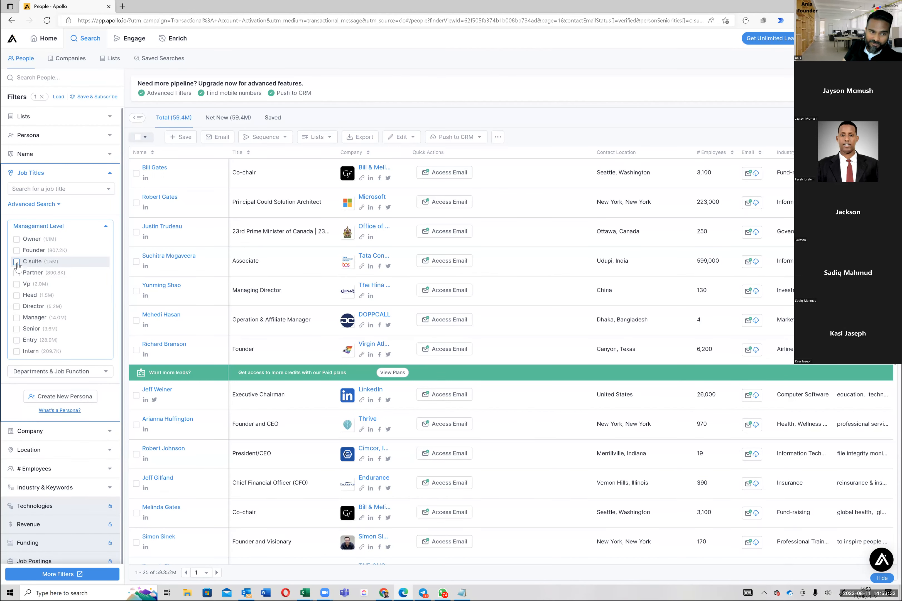
{"action": "left_click", "coordinate": [16, 262]}
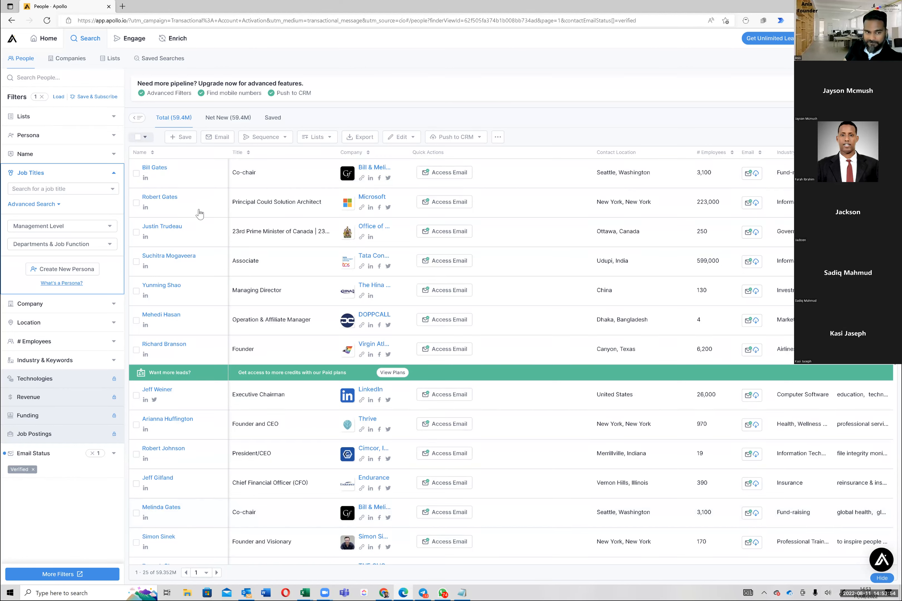
{"action": "scroll", "coordinate": [198, 345], "scroll_direction": "down", "scroll_amount": 7}
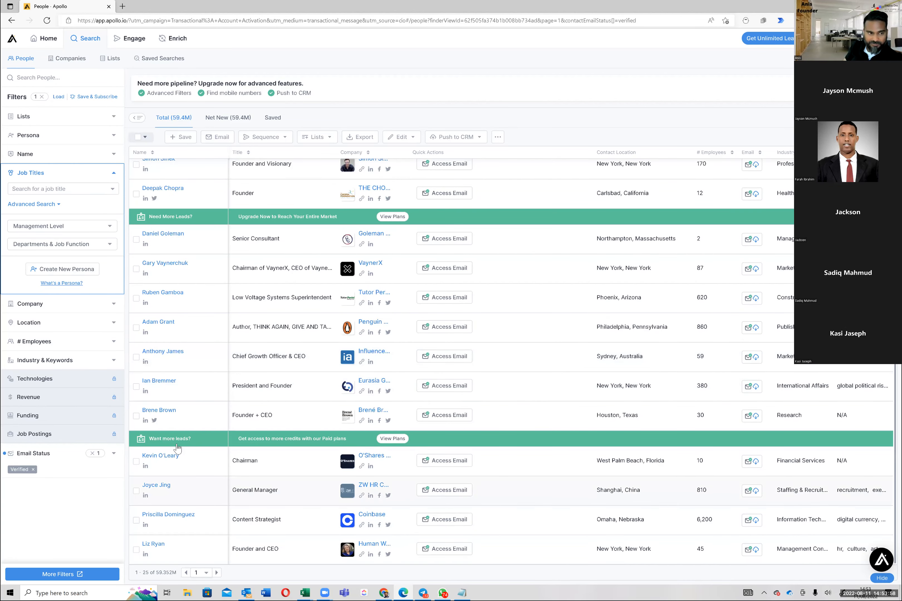
Step: Filter the people search by the C suite management level
{"action": "left_click", "coordinate": [80, 230]}
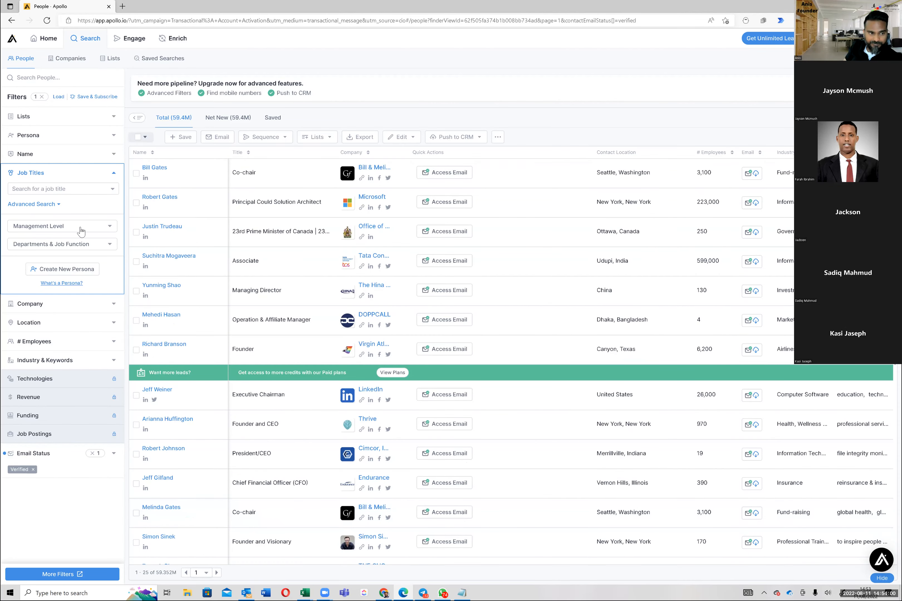
{"action": "left_click", "coordinate": [81, 230]}
{"action": "left_click", "coordinate": [17, 262]}
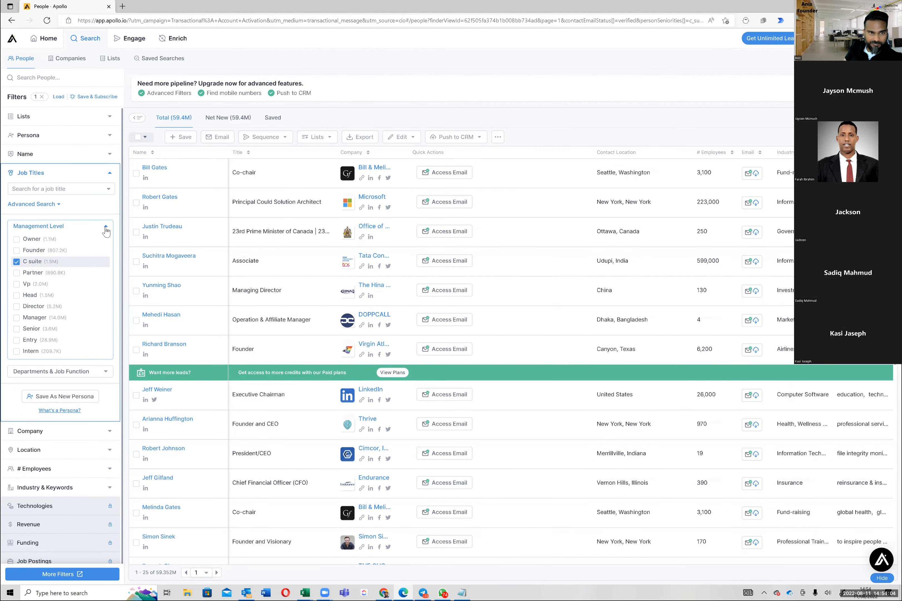
{"action": "left_click", "coordinate": [106, 230]}
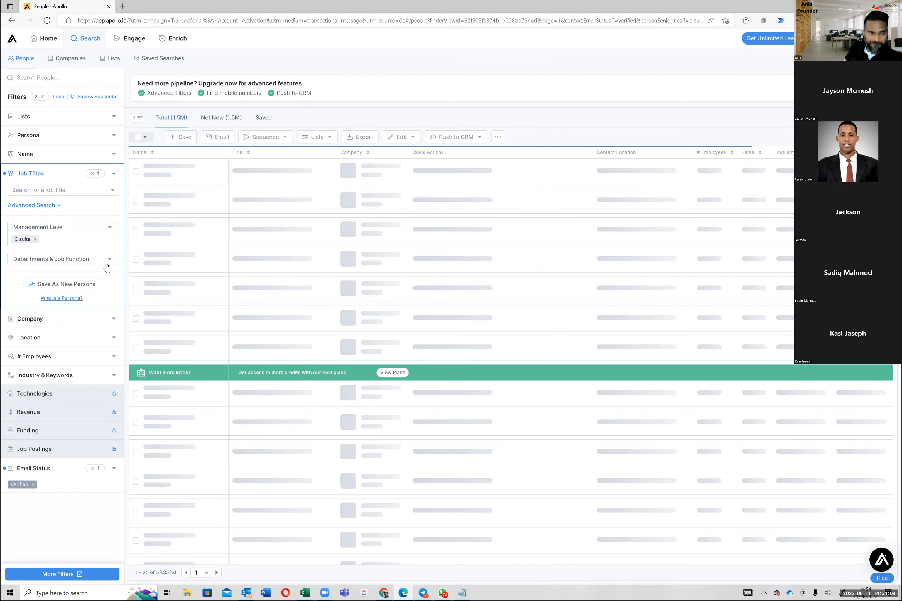
Step: Within the C-Suite department, filter the people by the Executive and Sales Leader job functions
{"action": "left_click", "coordinate": [107, 263]}
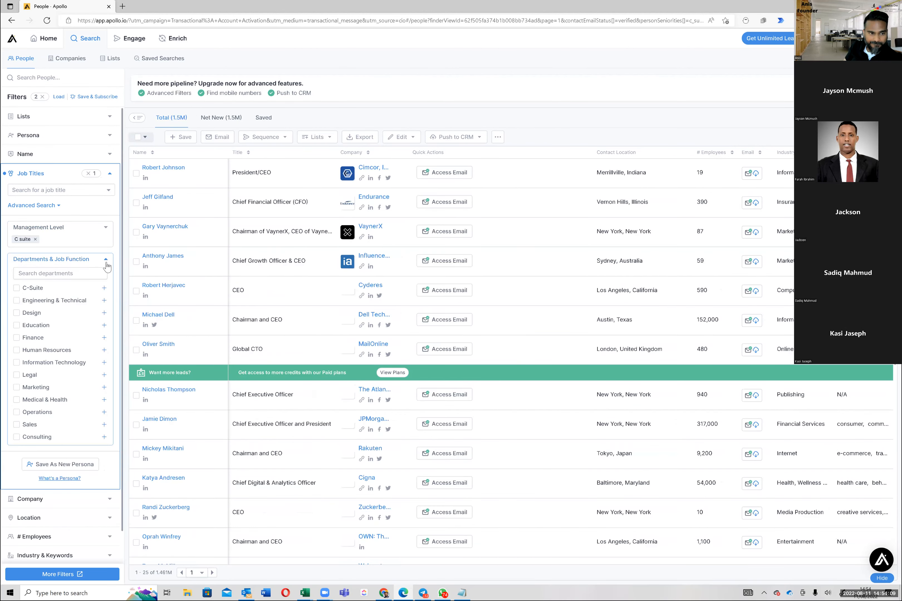
{"action": "left_click", "coordinate": [104, 288]}
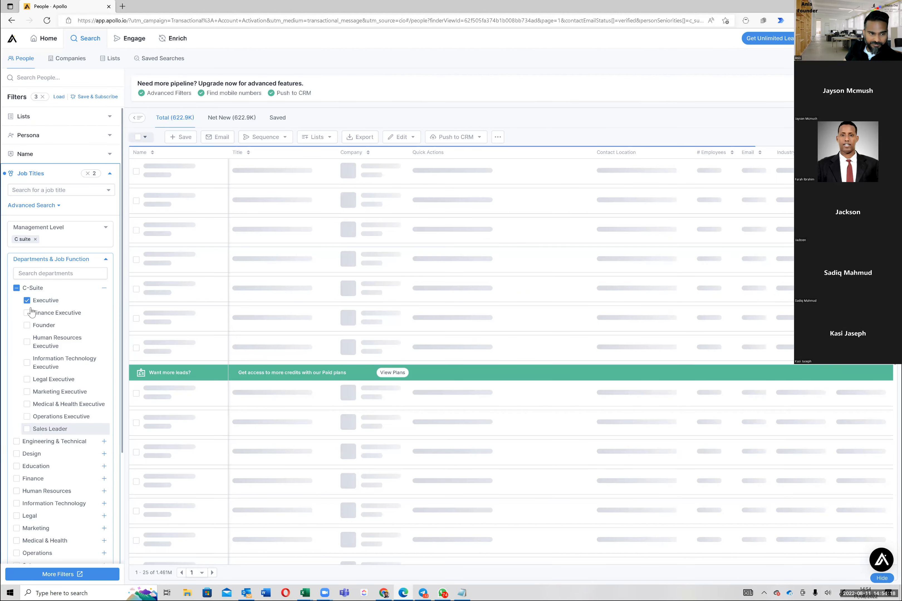
{"action": "left_click", "coordinate": [104, 289]}
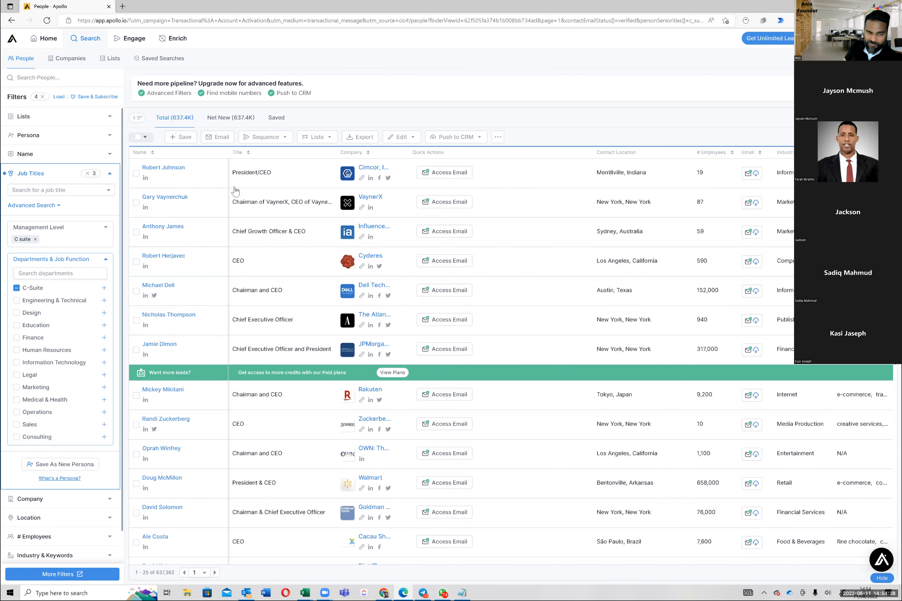
Step: Select all 25 people on the first results page and view the options for adding them to lists
{"action": "left_click", "coordinate": [138, 139]}
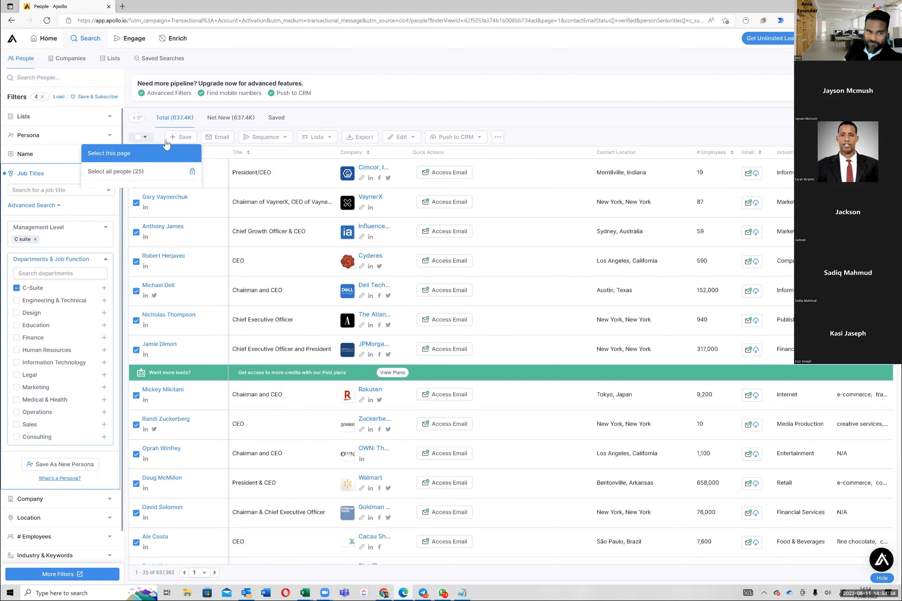
{"action": "left_click", "coordinate": [171, 149]}
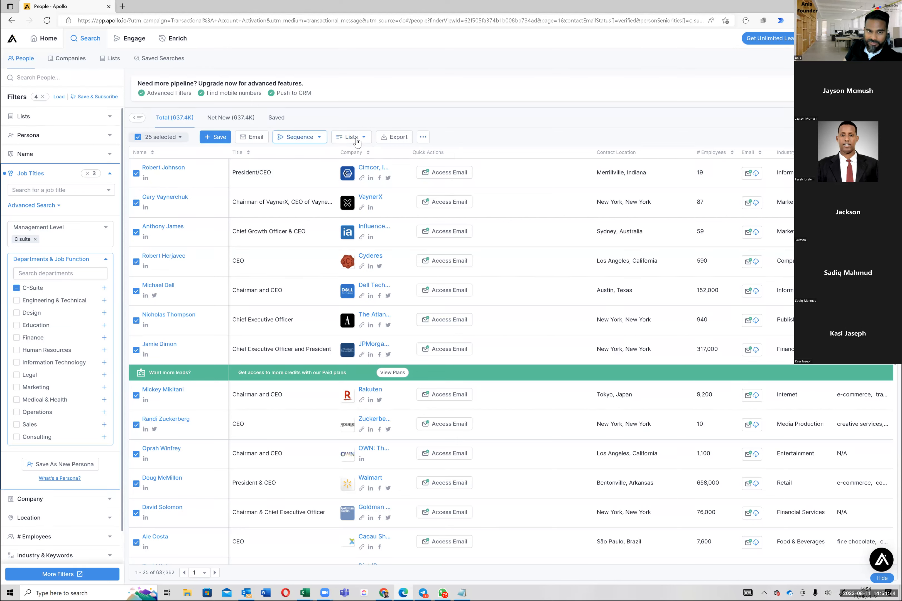
{"action": "left_click", "coordinate": [360, 153]}
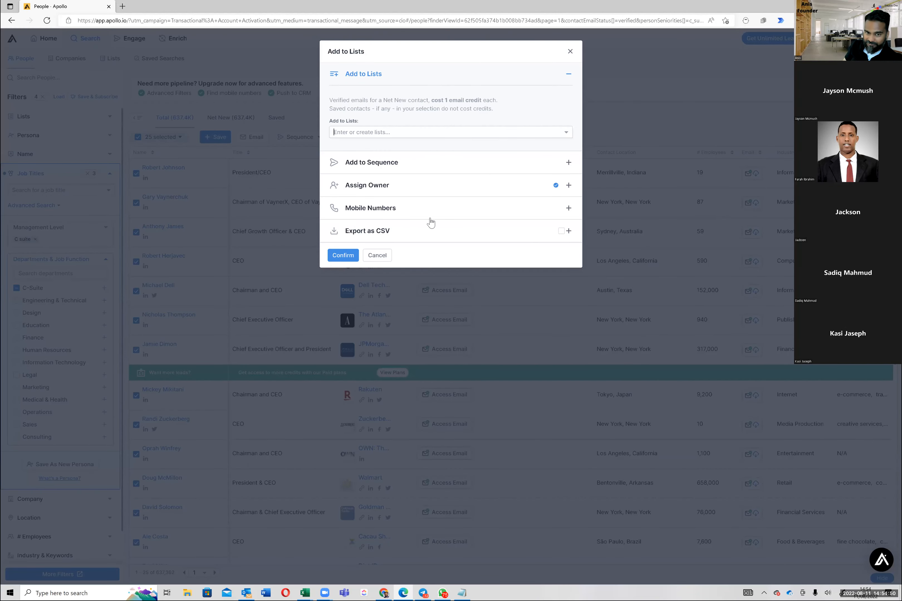
{"action": "left_click", "coordinate": [379, 256]}
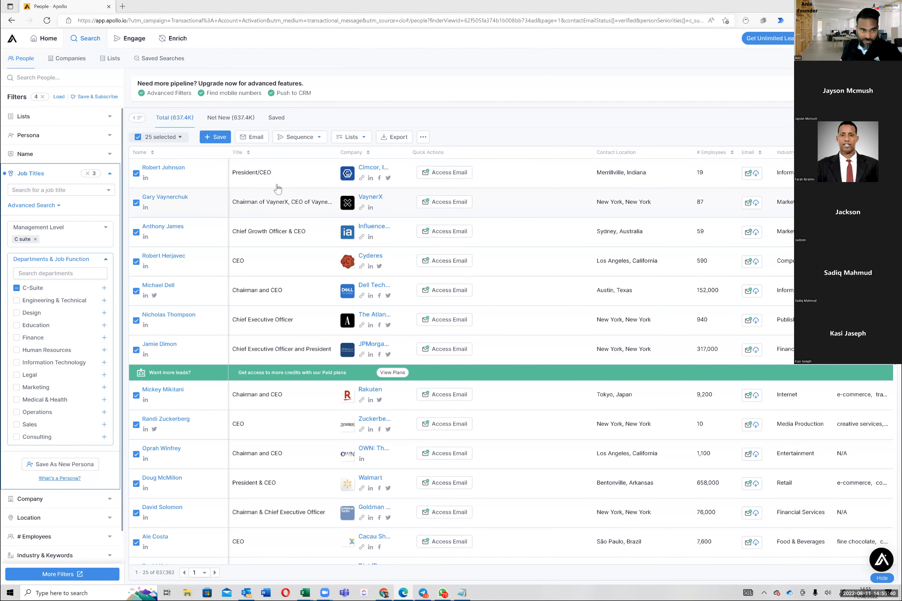
Step: Add the selected people to a new list named "Example List for Playing" and agree to Apollo's terms of service
{"action": "left_click", "coordinate": [351, 138]}
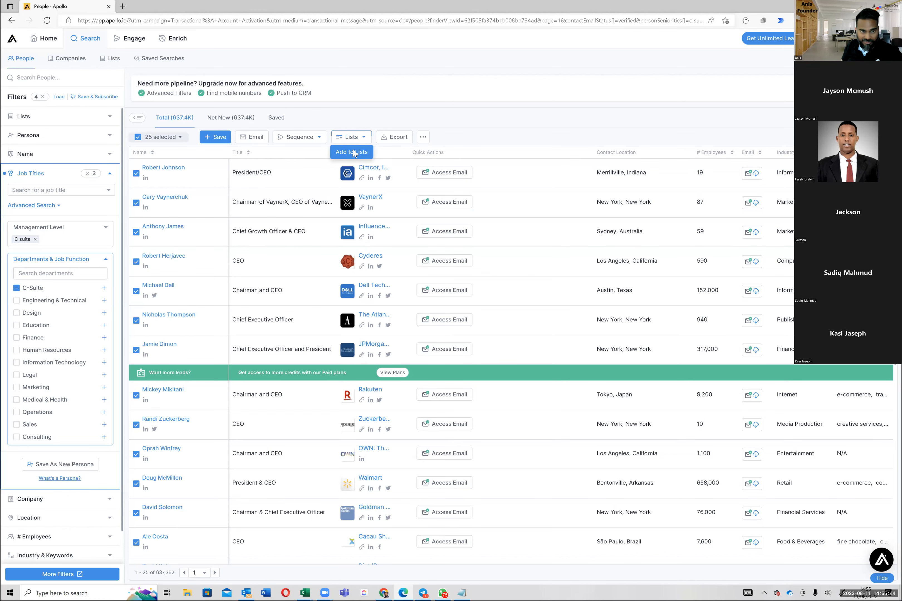
{"action": "left_click", "coordinate": [353, 152]}
{"action": "left_click", "coordinate": [399, 133]}
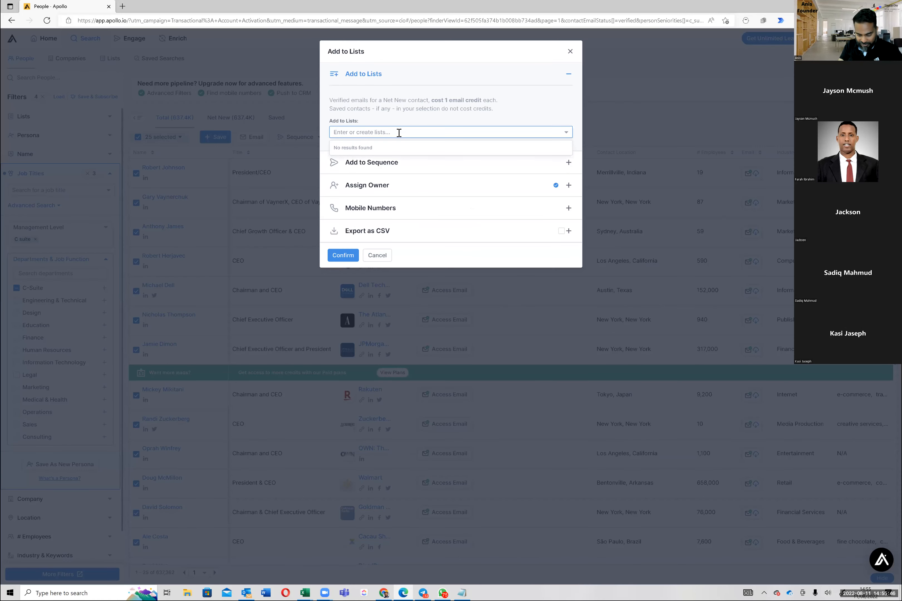
{"action": "type", "text": "Example L"}
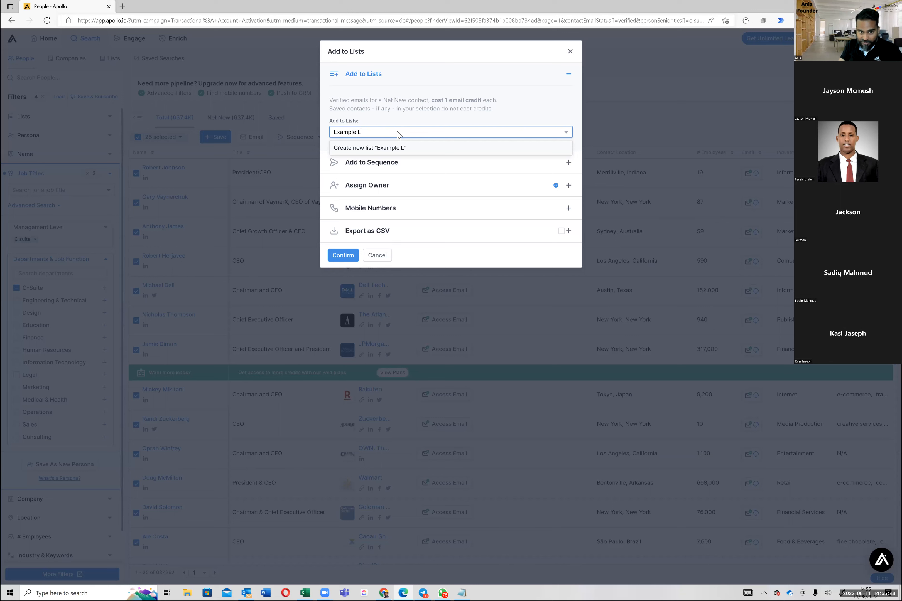
{"action": "type", "text": "ist "}
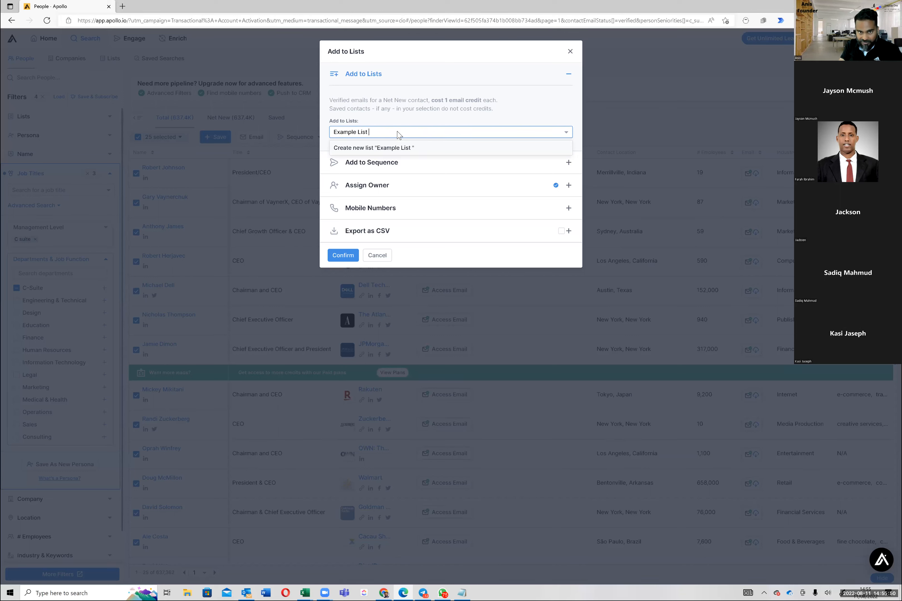
{"action": "type", "text": "for Playing"}
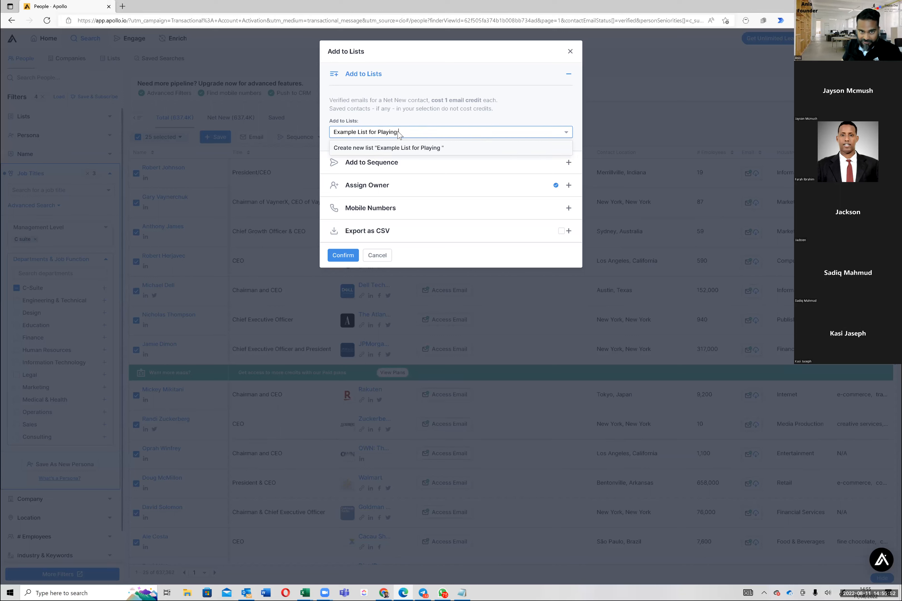
{"action": "left_click", "coordinate": [415, 149]}
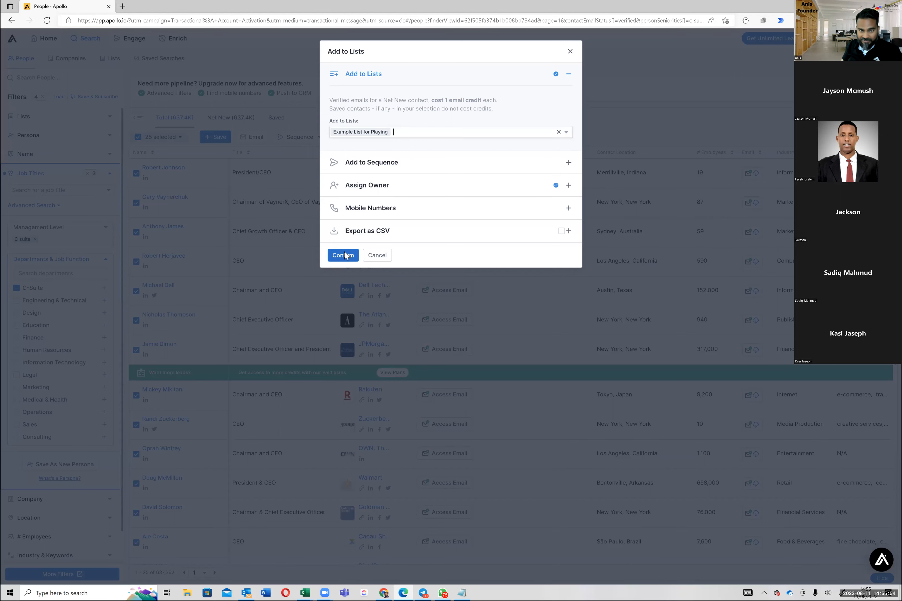
{"action": "left_click", "coordinate": [345, 255]}
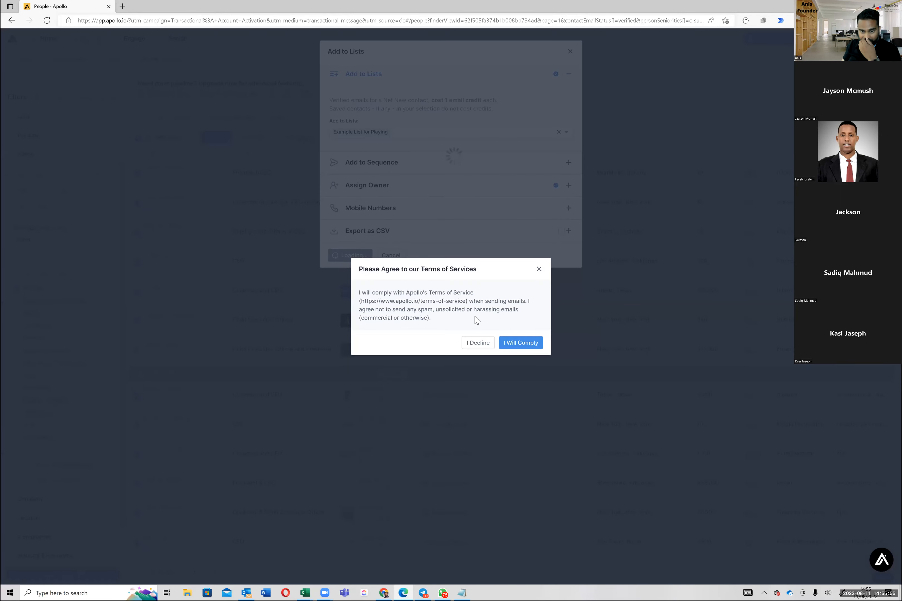
{"action": "left_click", "coordinate": [519, 345]}
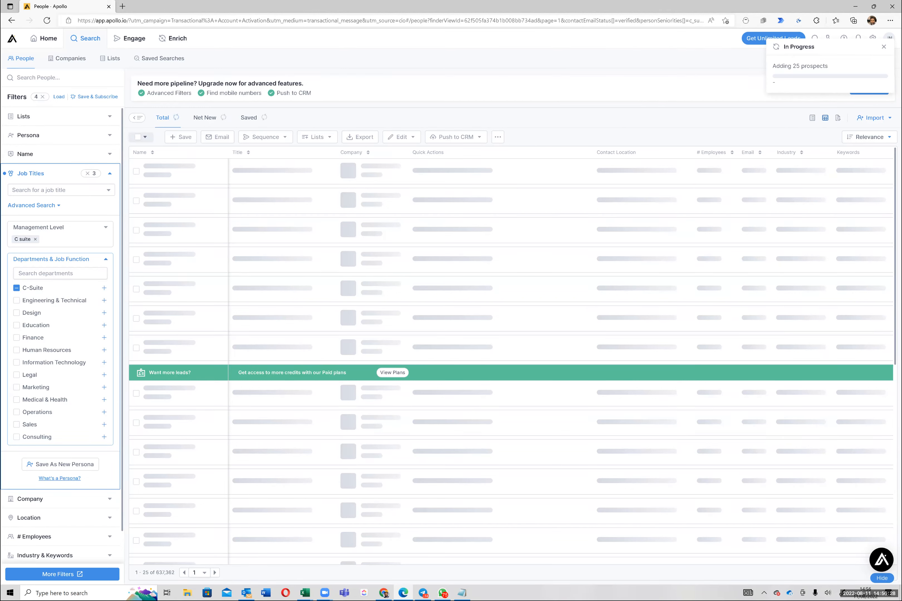
Step: Check the progress notice for adding the 25 prospects
{"action": "key", "text": "ctrl+a"}
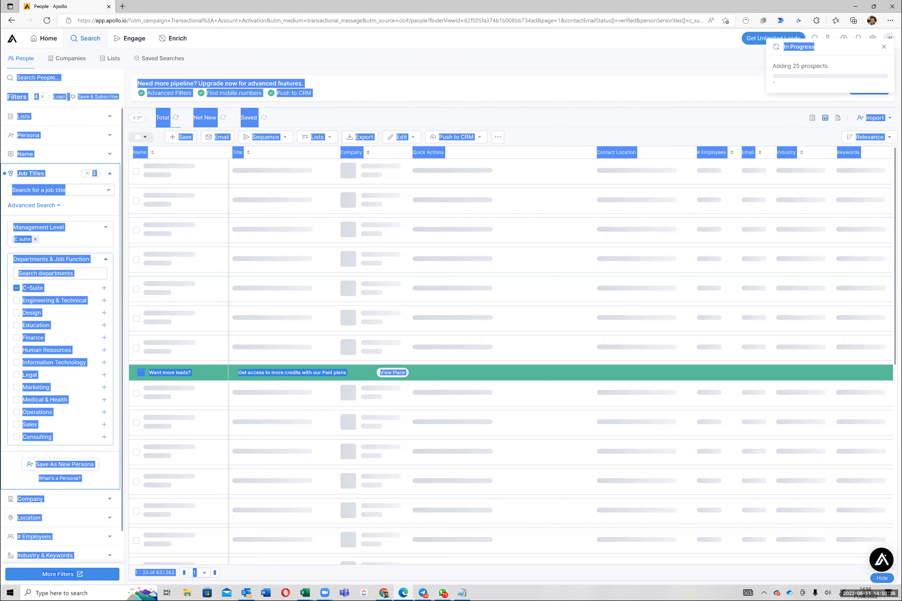
{"action": "left_click", "coordinate": [726, 92]}
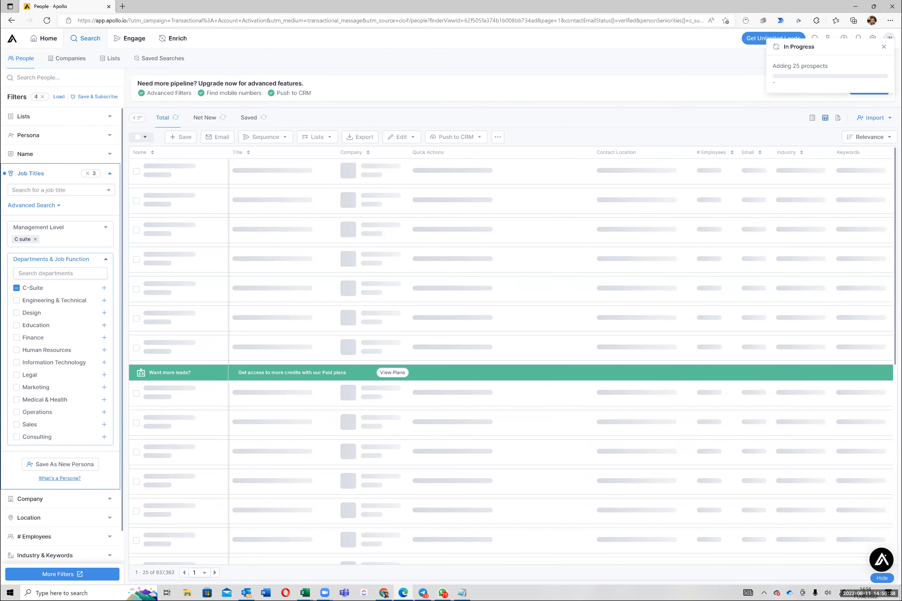
{"action": "triple_click", "coordinate": [807, 66]}
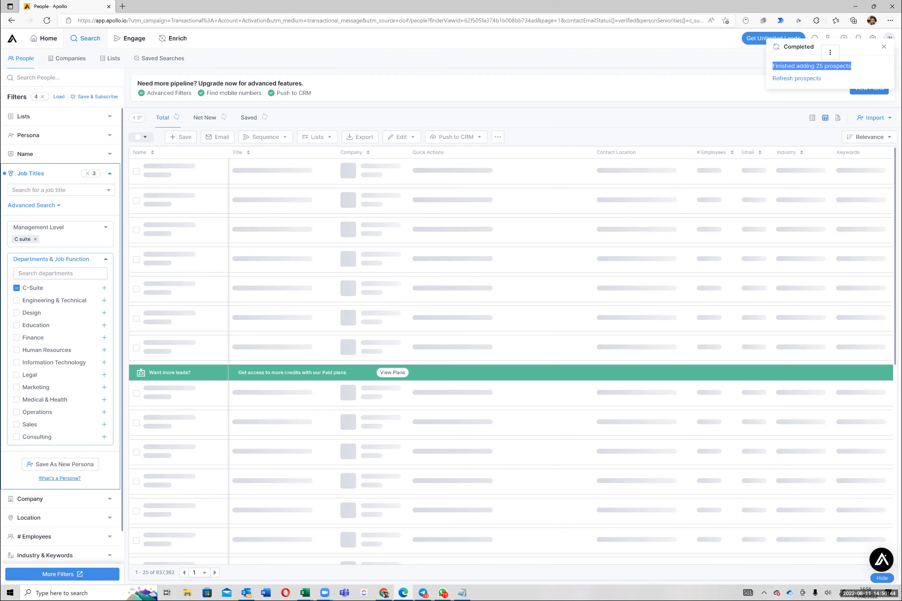
{"action": "left_click", "coordinate": [306, 461]}
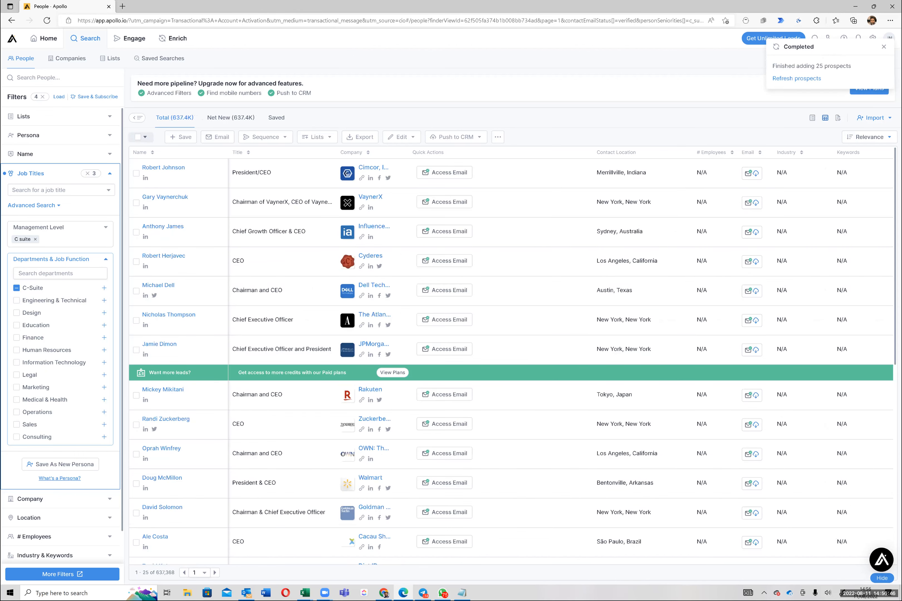
Step: Go to page 2 of the results, reload it and select all 25 people on that page
{"action": "left_click", "coordinate": [215, 573]}
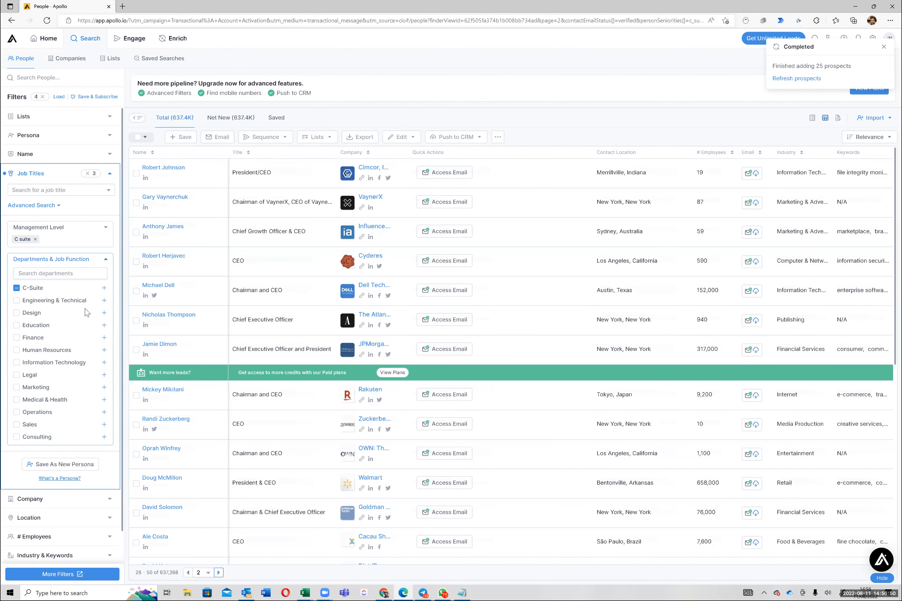
{"action": "left_click", "coordinate": [138, 141]}
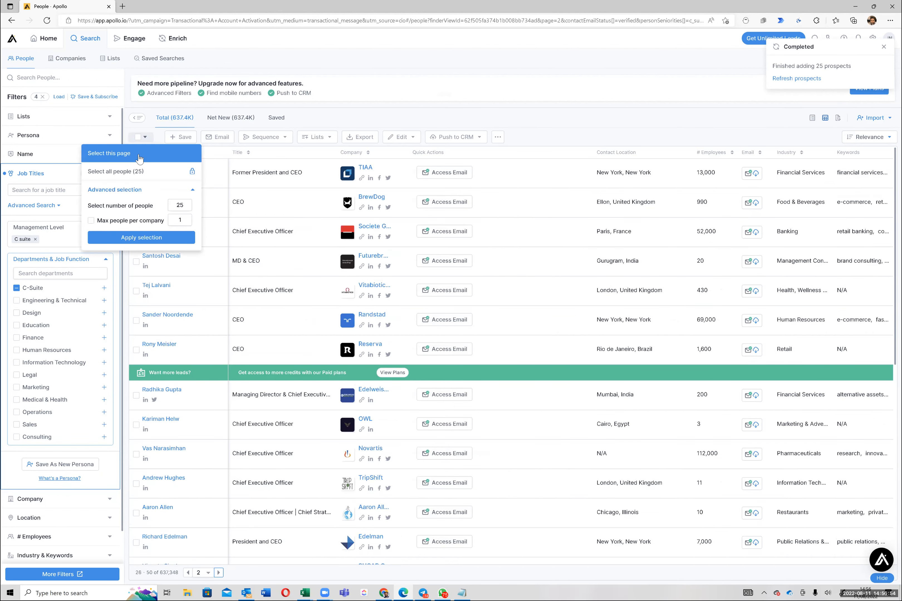
{"action": "left_click", "coordinate": [139, 157]}
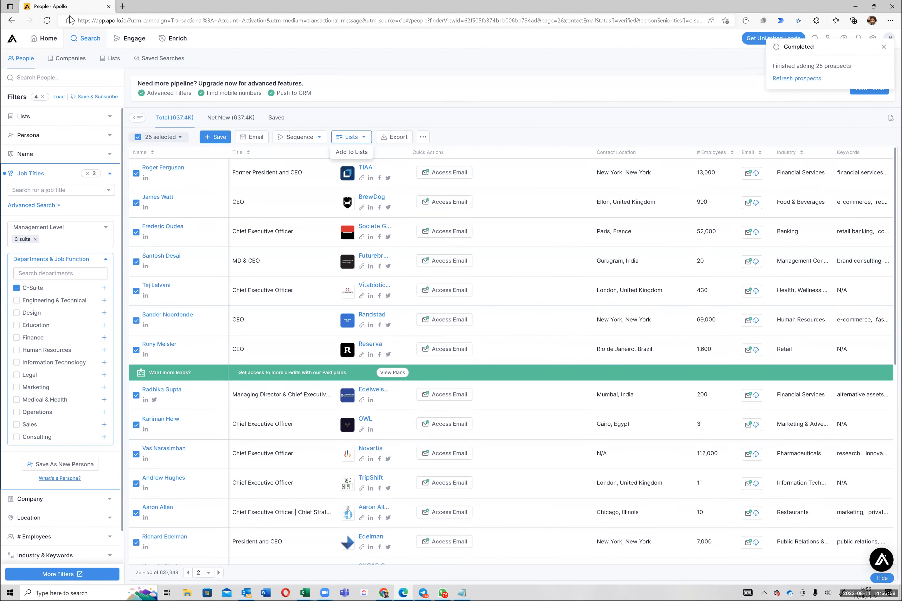
{"action": "left_click", "coordinate": [48, 20]}
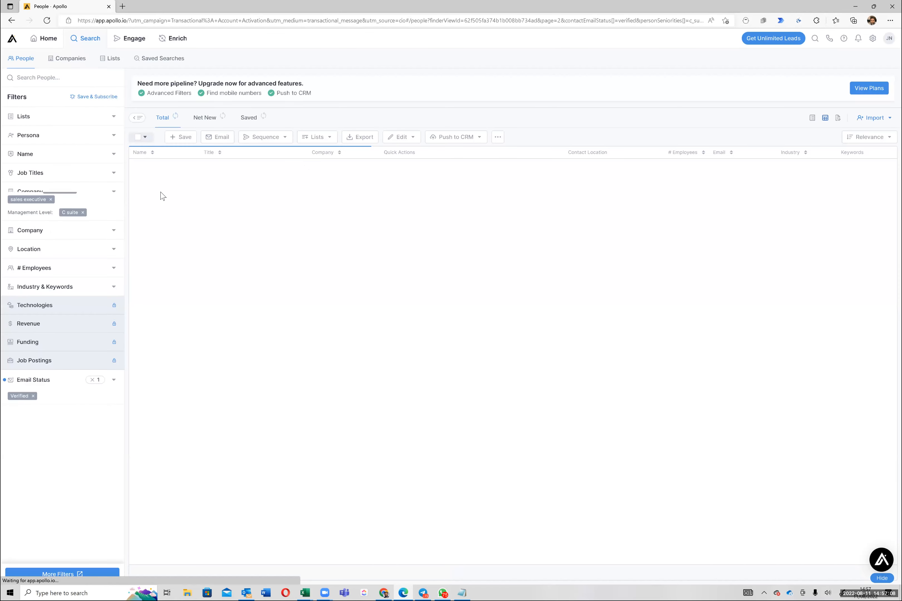
{"action": "left_click", "coordinate": [140, 140]}
{"action": "left_click", "coordinate": [139, 155]}
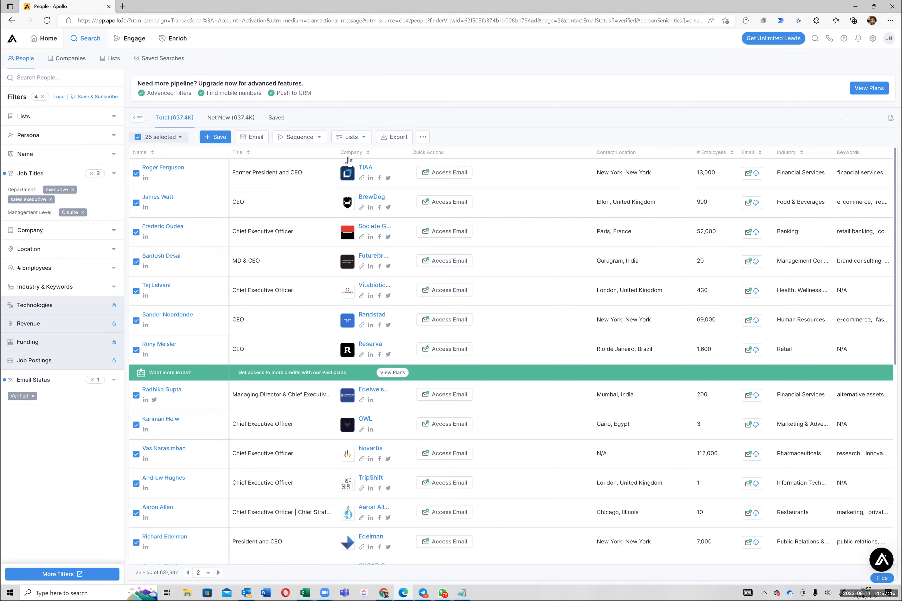
Step: Add the 25 selected people on page 2 to the existing list "Example List for Playing"
{"action": "left_click", "coordinate": [371, 137]}
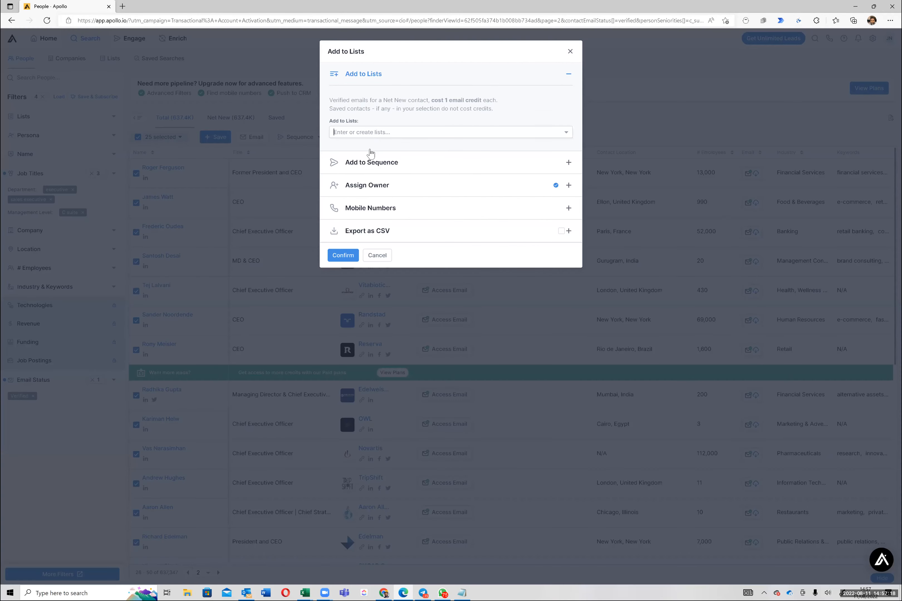
{"action": "left_click", "coordinate": [370, 149]}
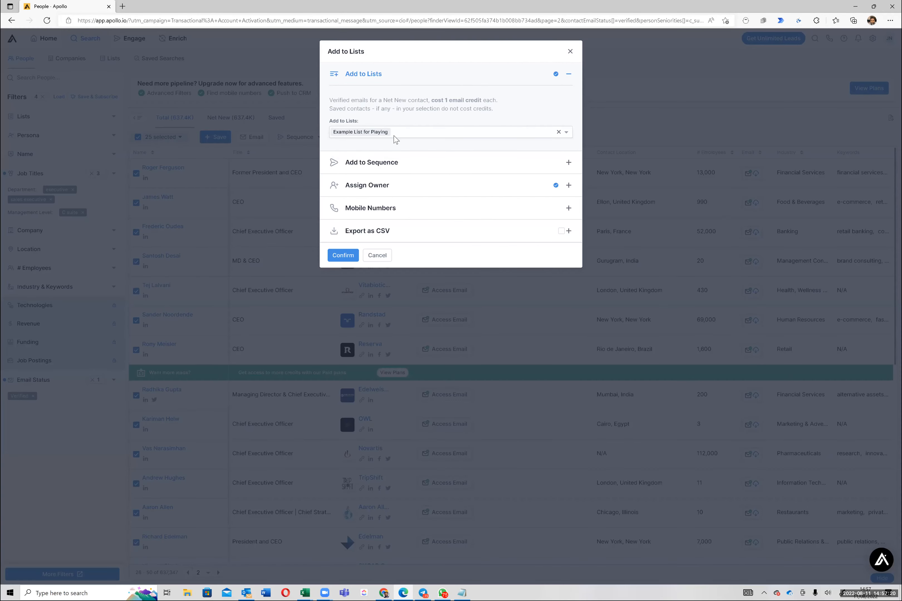
{"action": "left_click", "coordinate": [343, 255]}
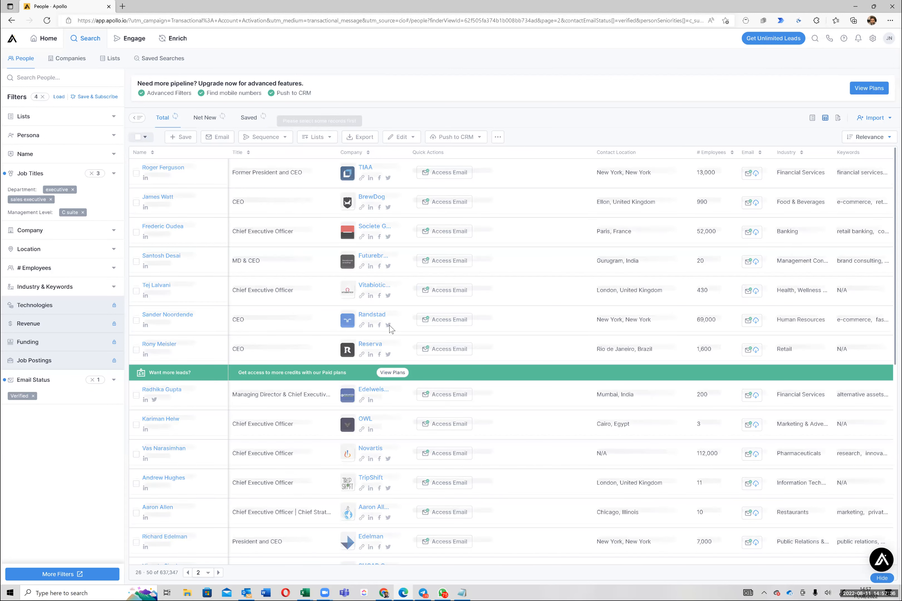
Step: Open the people list "Example List for Playing" and look through its saved contacts and their email addresses
{"action": "left_click", "coordinate": [114, 59]}
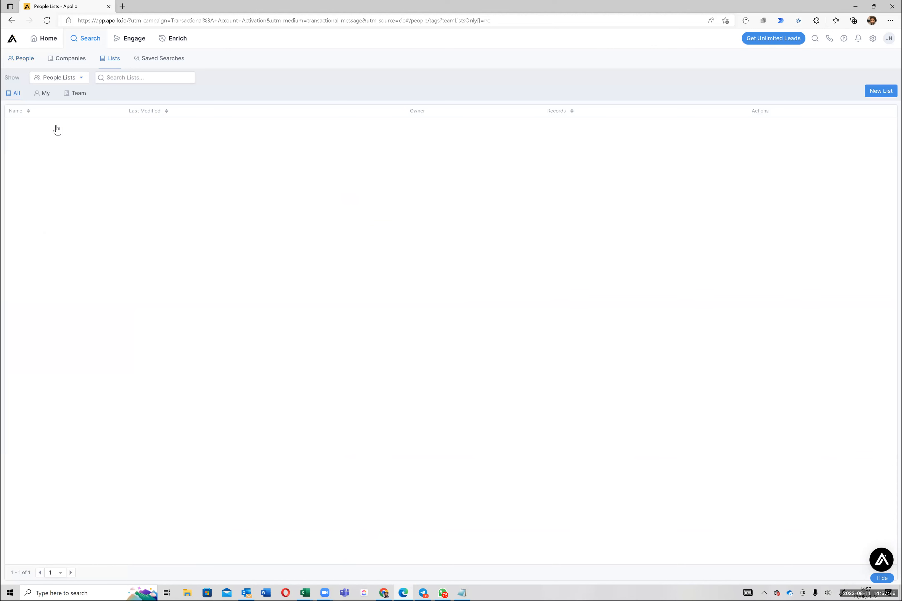
{"action": "left_click", "coordinate": [58, 128]}
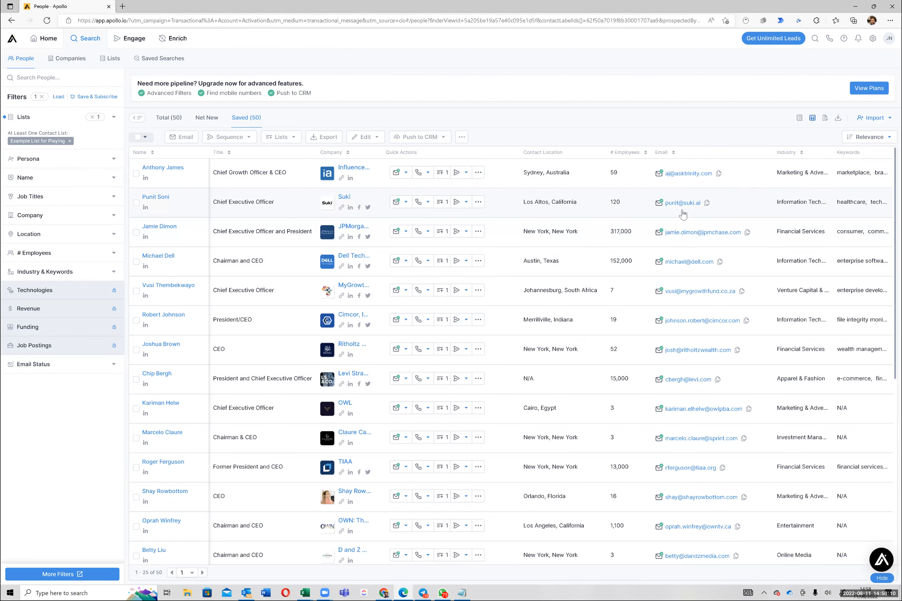
{"action": "scroll", "coordinate": [683, 214], "scroll_direction": "down", "scroll_amount": 5}
{"action": "scroll", "coordinate": [684, 216], "scroll_direction": "down", "scroll_amount": 2}
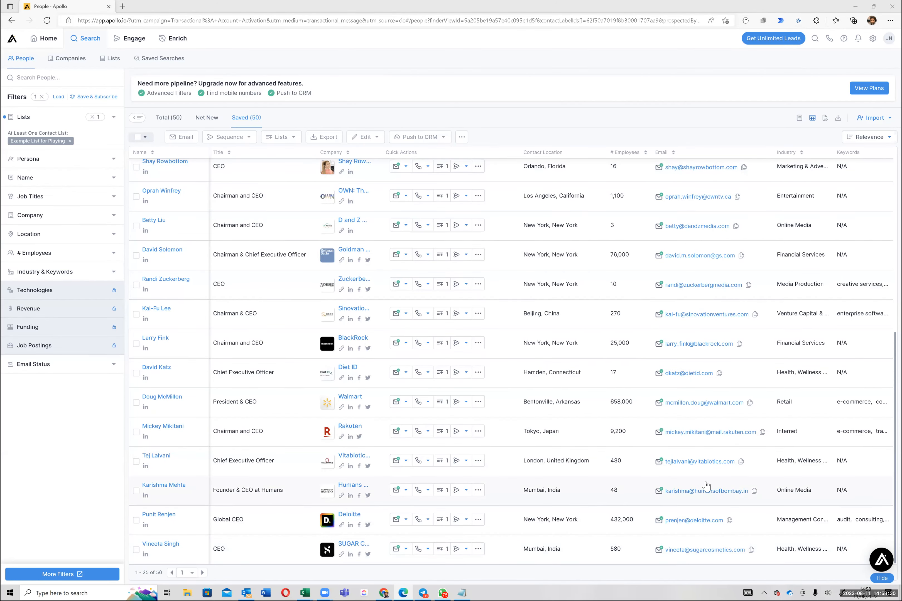
{"action": "scroll", "coordinate": [707, 491], "scroll_direction": "up", "scroll_amount": 6}
{"action": "scroll", "coordinate": [707, 490], "scroll_direction": "down", "scroll_amount": 6}
{"action": "scroll", "coordinate": [708, 490], "scroll_direction": "up", "scroll_amount": 8}
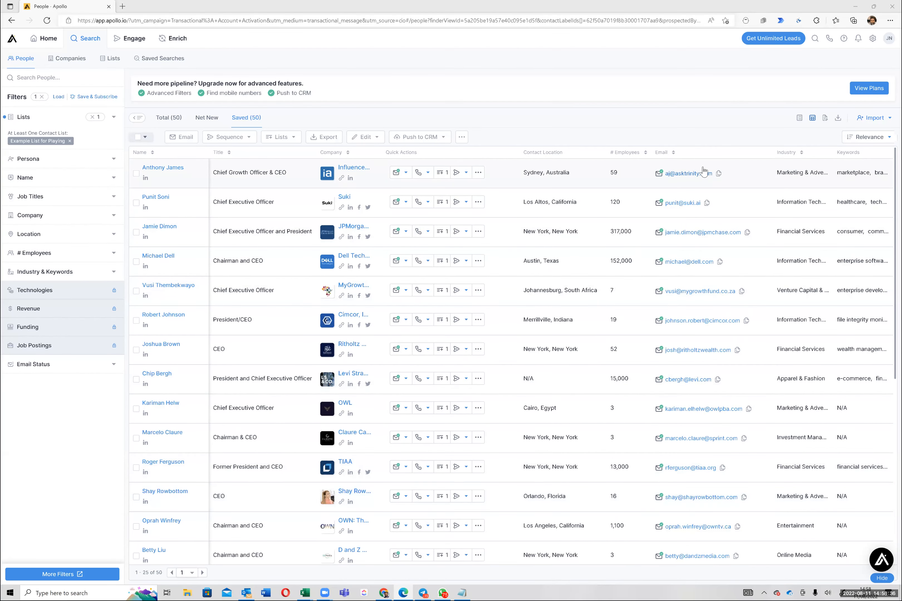
{"action": "scroll", "coordinate": [704, 263], "scroll_direction": "down", "scroll_amount": 8}
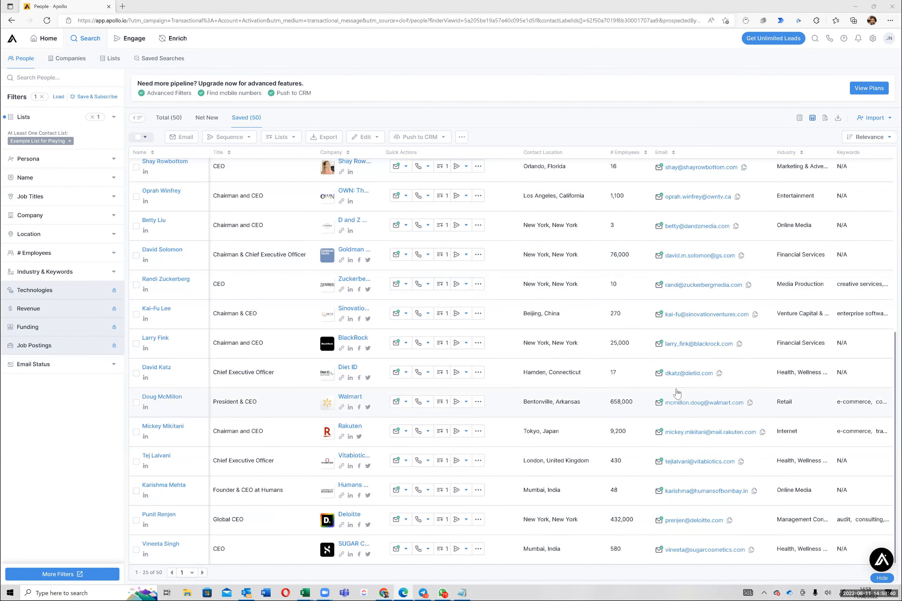
Step: Filter the list's contacts by the email status Verified and show the total results instead of only the saved ones
{"action": "left_click", "coordinate": [116, 370]}
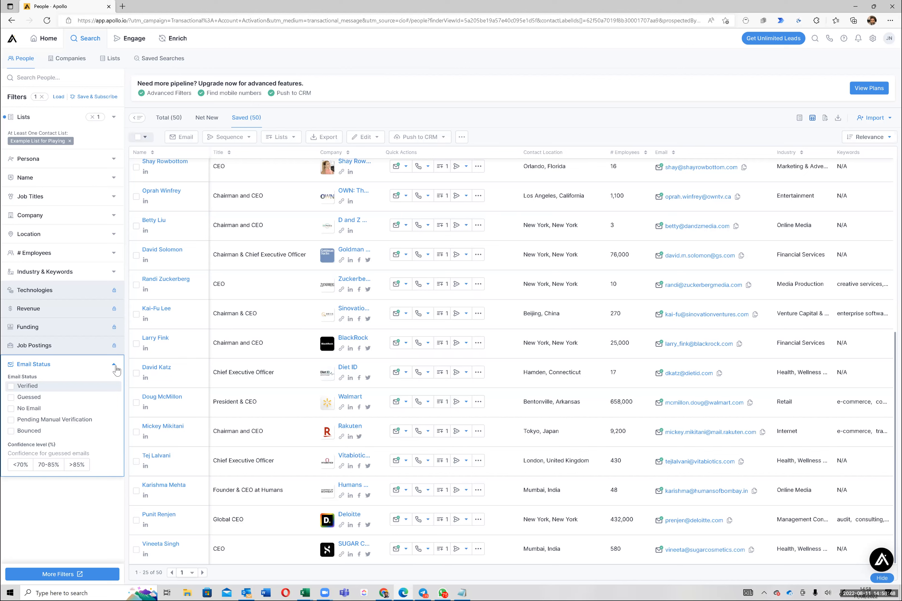
{"action": "left_click", "coordinate": [109, 385]}
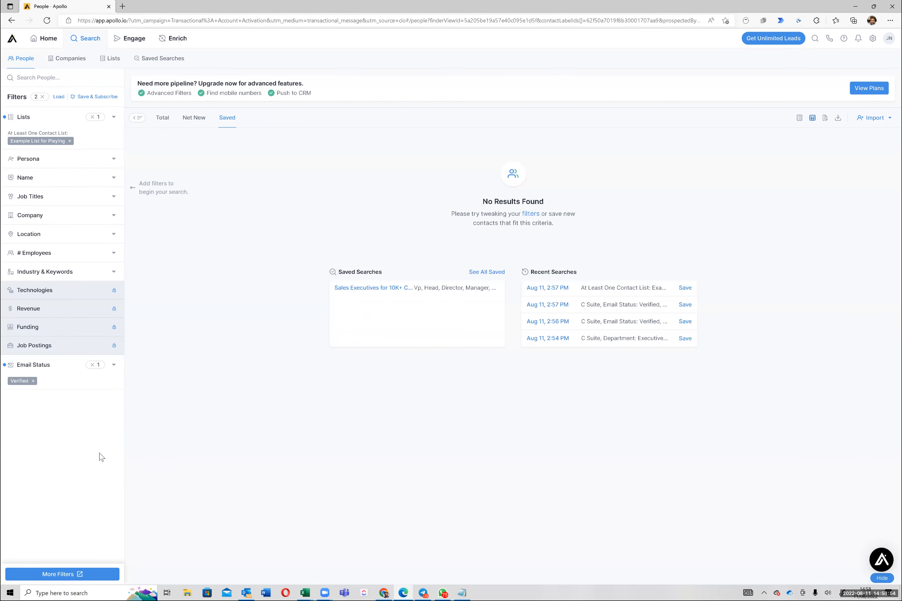
{"action": "left_click", "coordinate": [164, 120]}
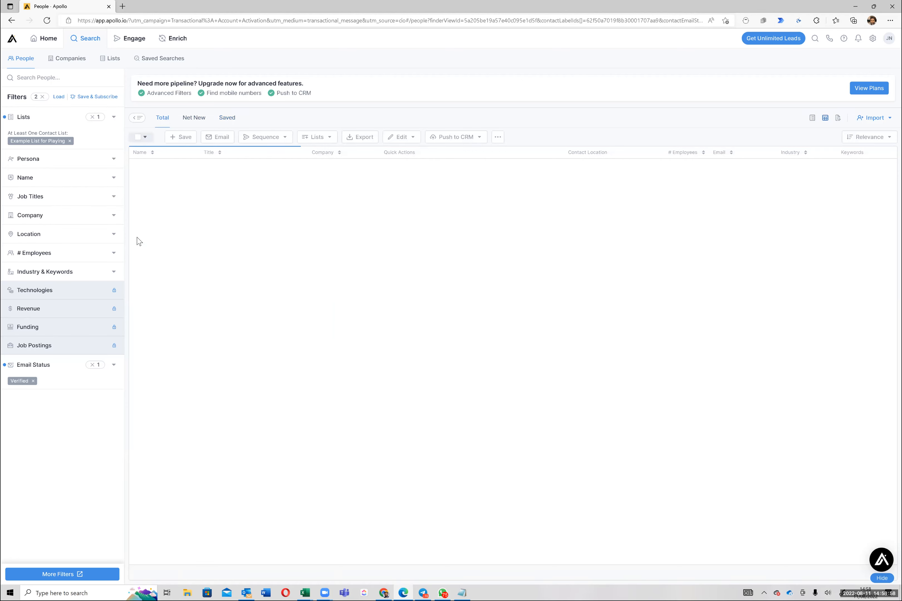